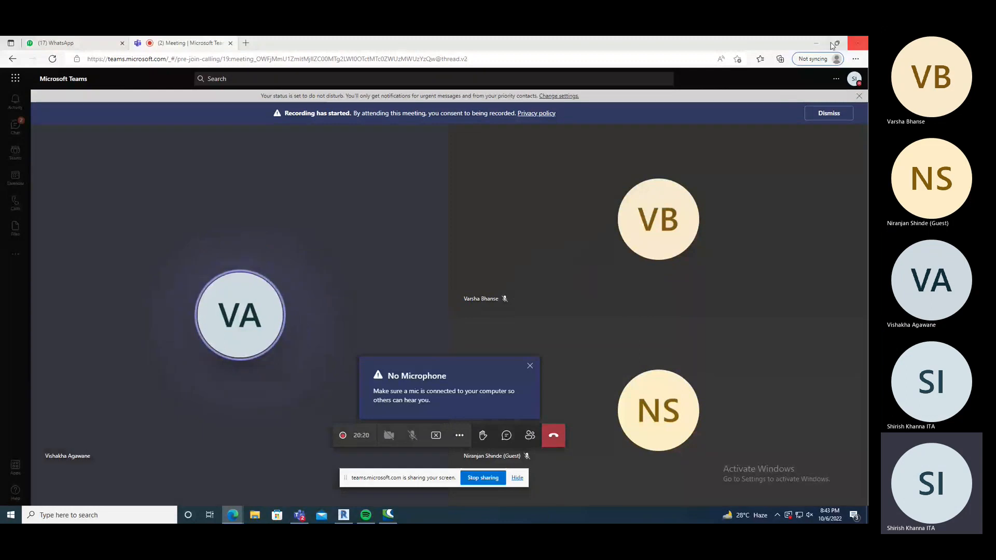
- Switch to Revit, dismiss the invalid family template path warning and open the recent project Project1
left_click(815, 45)
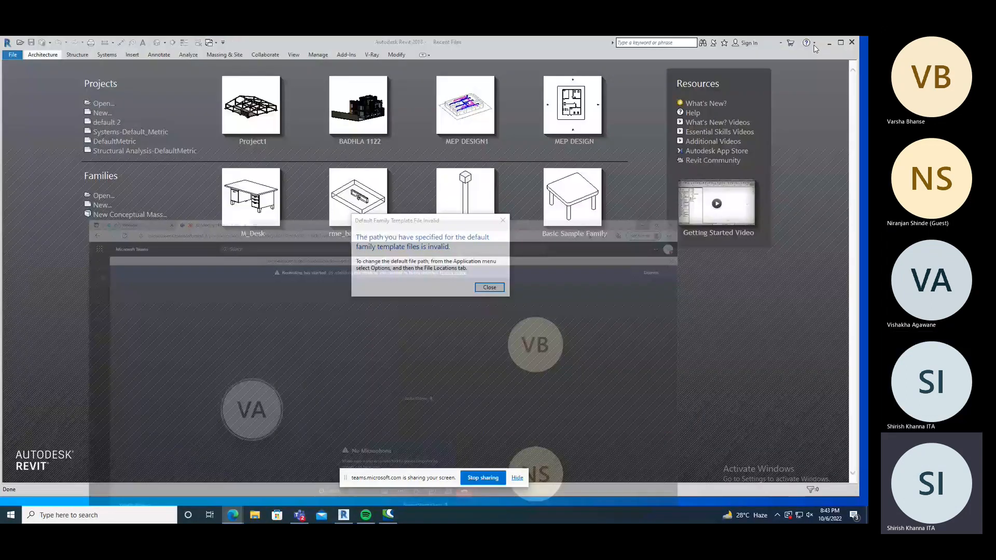
left_click(502, 220)
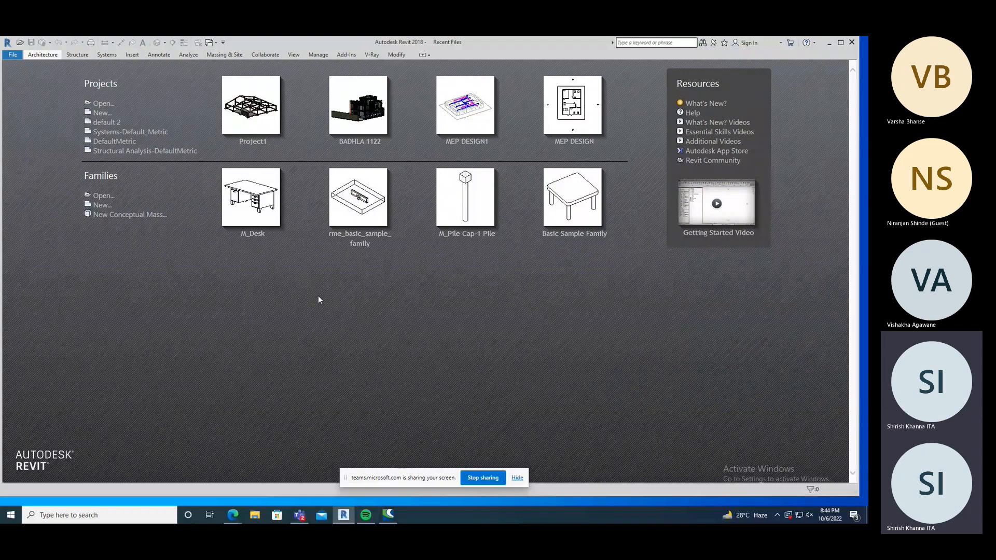
left_click(249, 144)
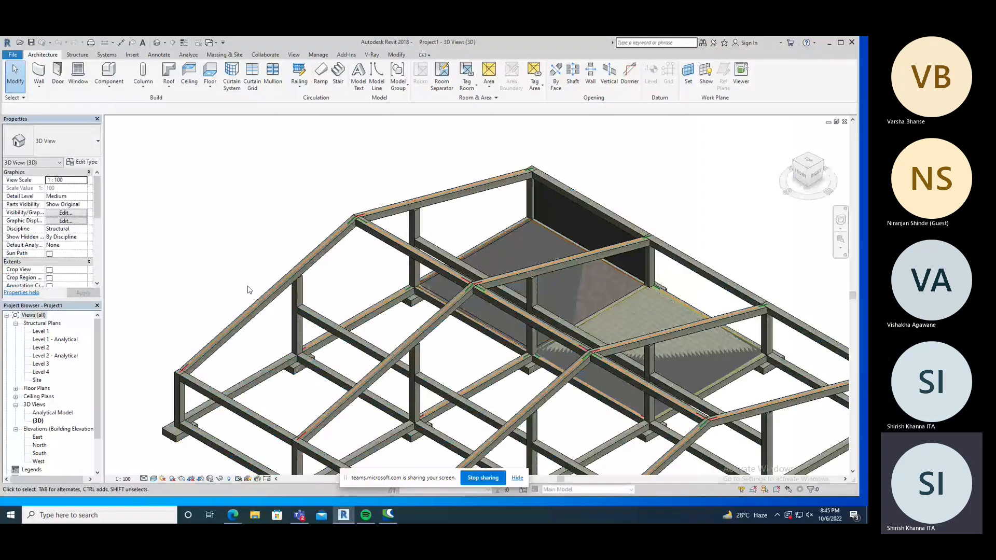
- Examine the concrete frame in 3D from several sides and inspect a corner rectangular footing up close
scroll(248, 290, "down", 3)
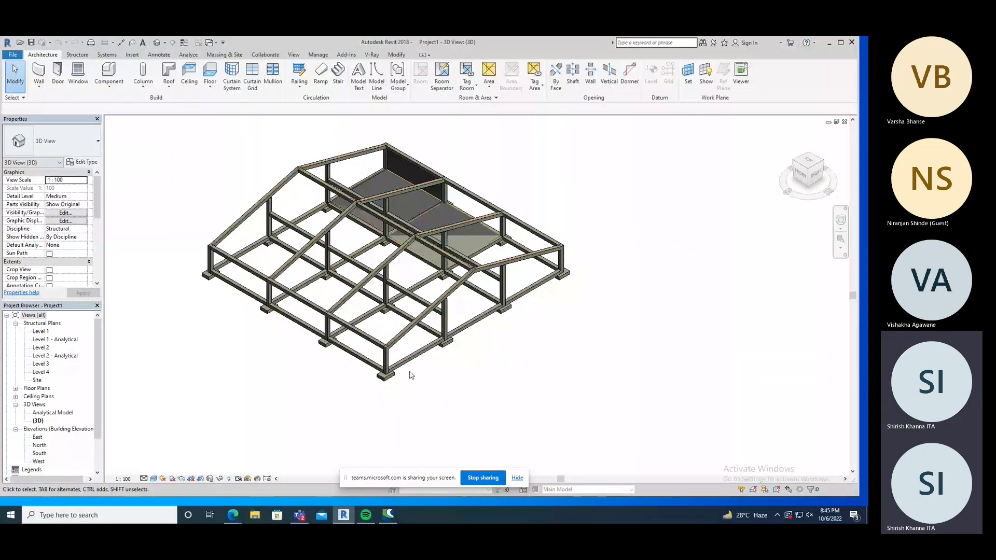
middle_click_drag(412, 375, 289, 334, "shift")
scroll(289, 334, "up", 2)
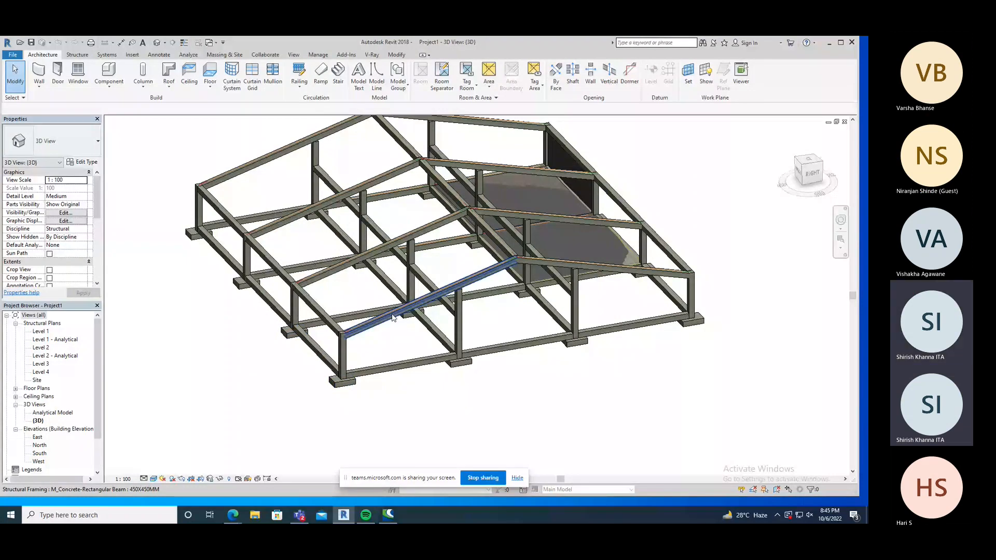
middle_click_drag(392, 319, 371, 349, "shift")
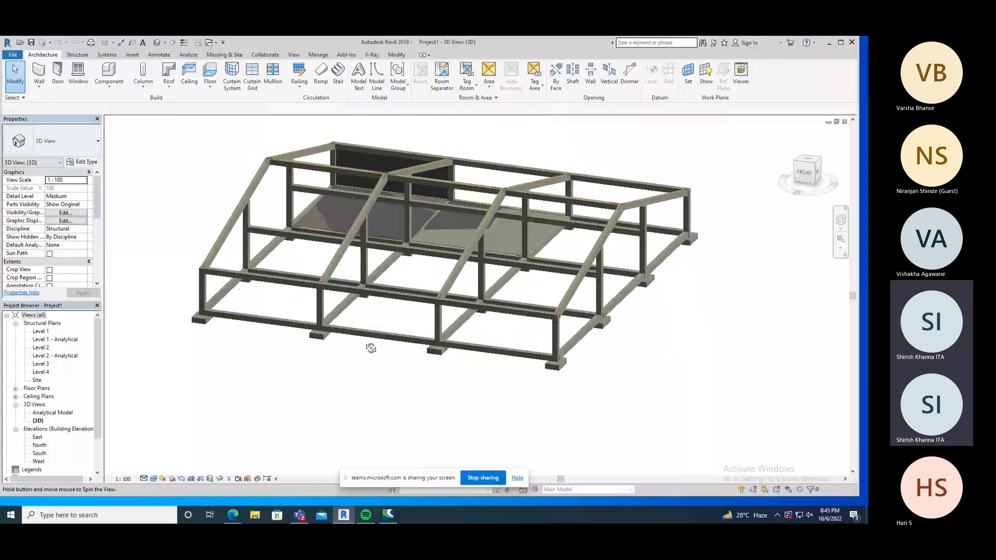
middle_click_drag(371, 348, 278, 349, "shift")
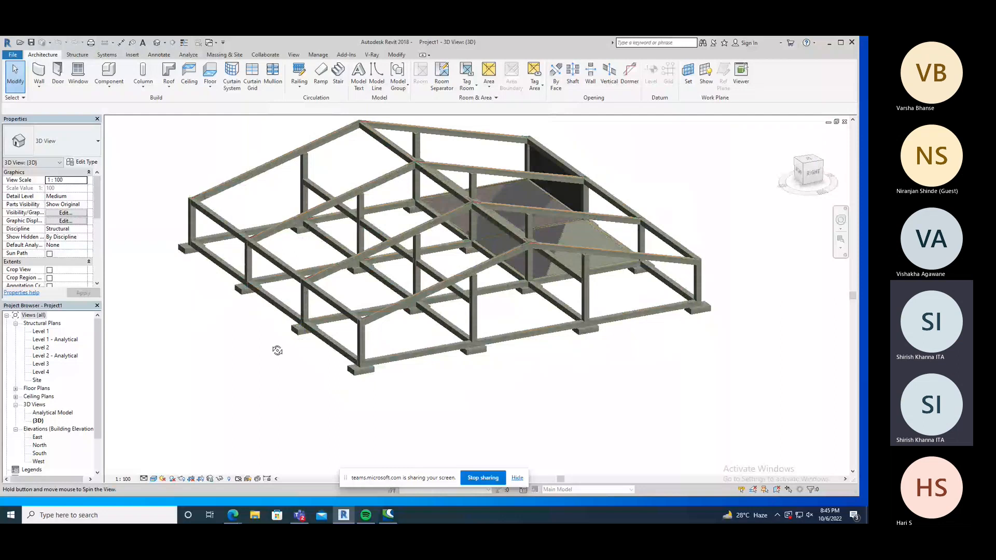
middle_click_drag(278, 351, 277, 334, "shift")
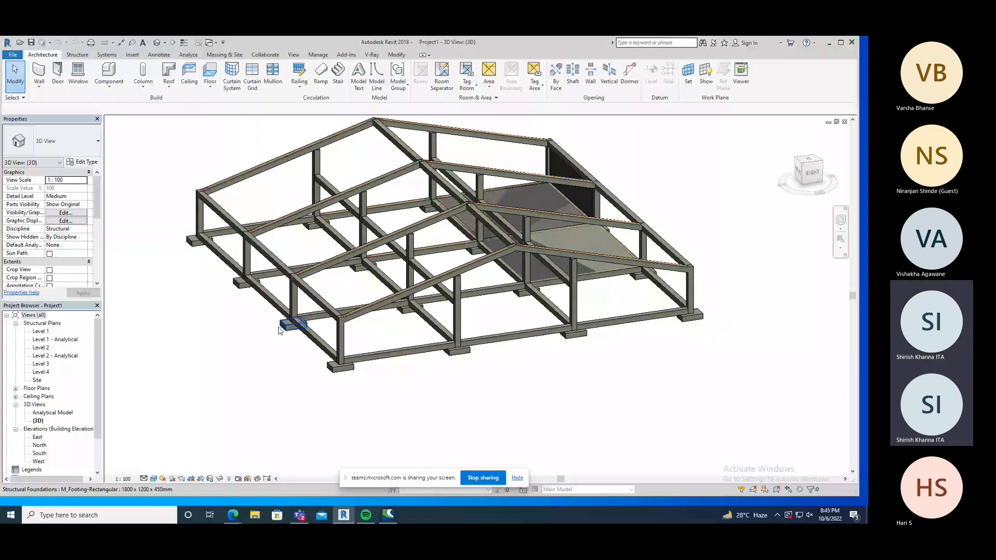
left_click(279, 330)
scroll(283, 338, "up", 3)
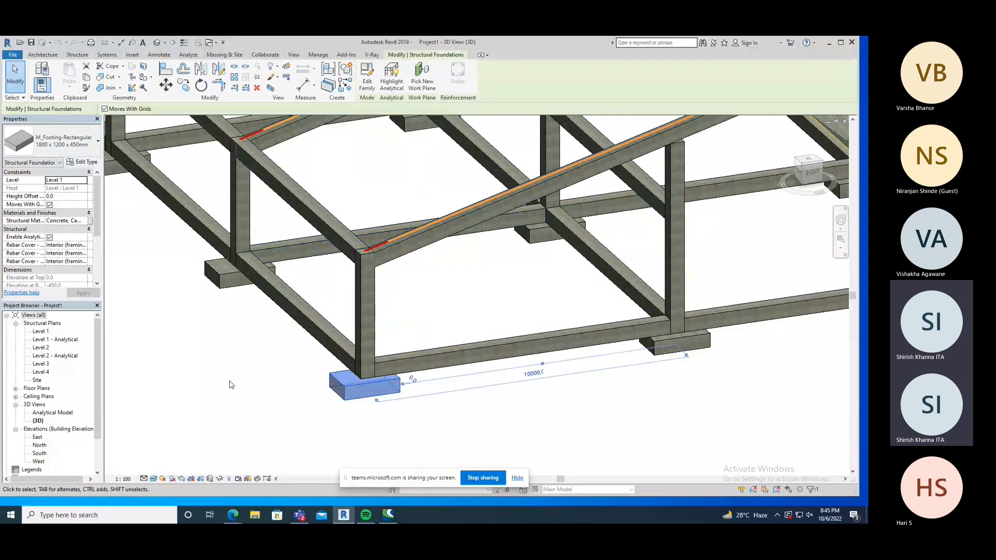
- Open the North elevation and inspect the footings near grid 5
left_click(39, 445)
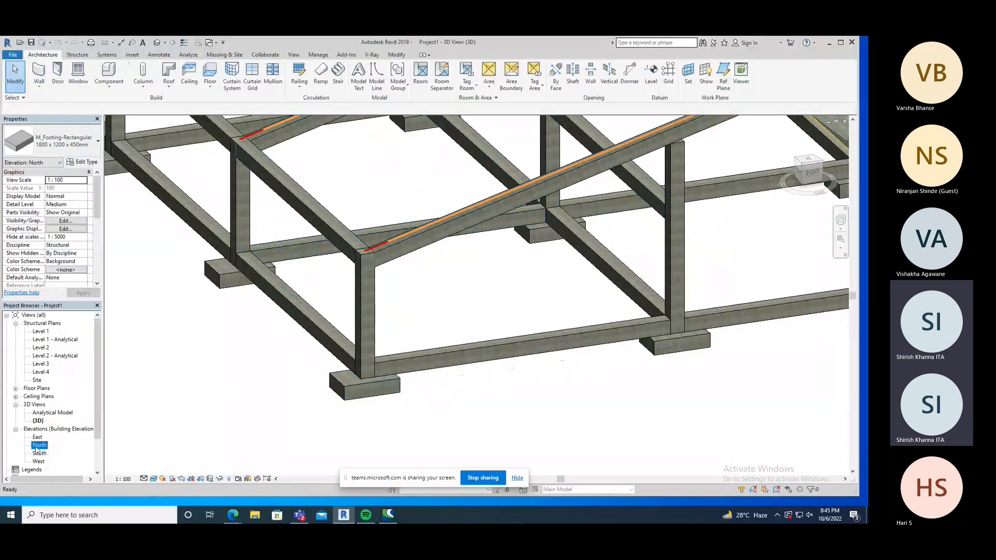
double_click(38, 445)
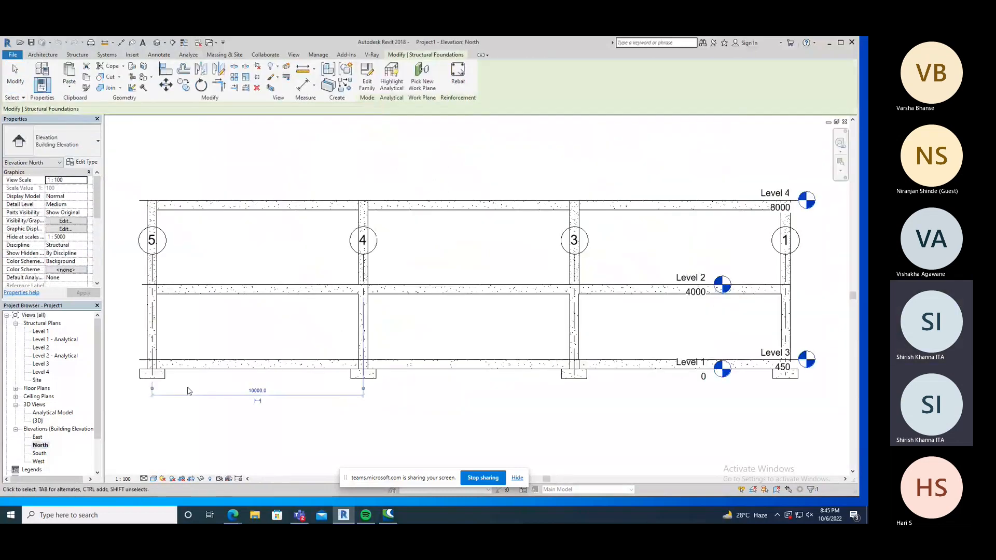
scroll(166, 367, "up", 2)
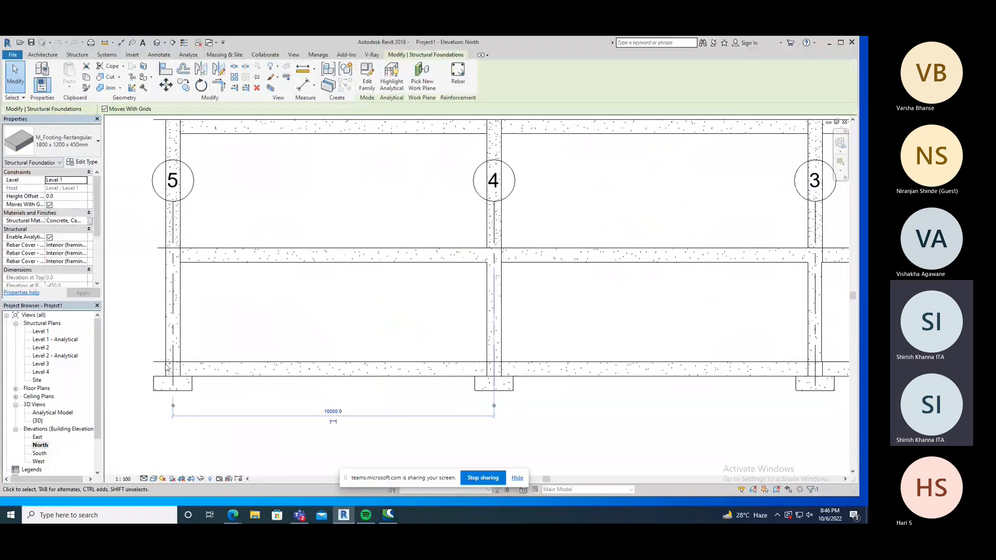
scroll(187, 379, "down", 2)
left_click(194, 397)
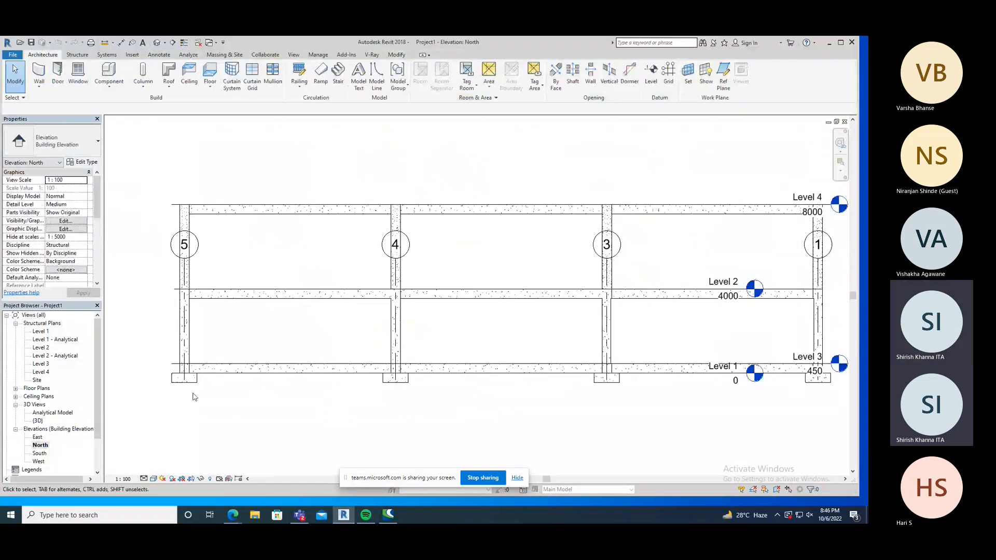
- Check the Rebar command available for the footing at grid 5, dismiss the Windows Update notification and clear the selection
left_click(185, 378)
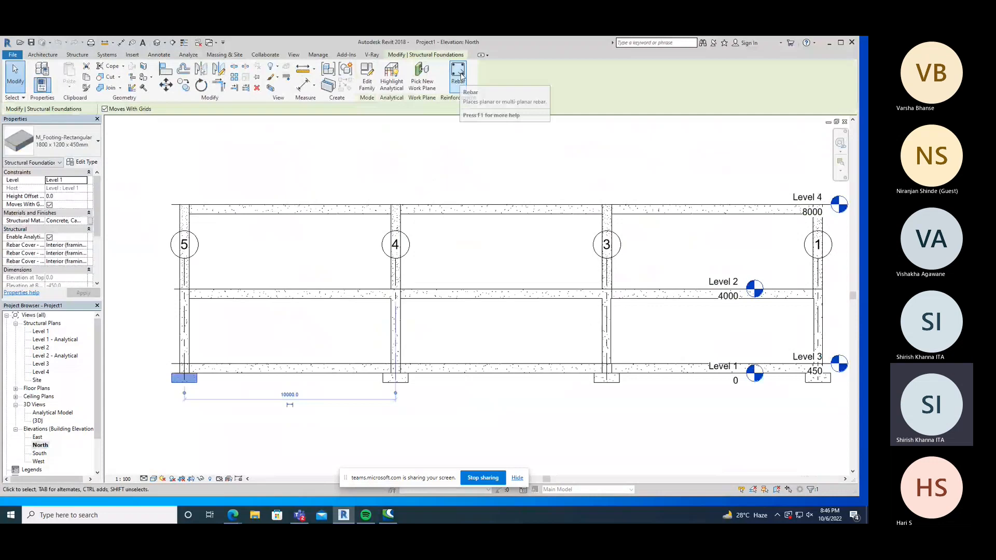
left_click(462, 75)
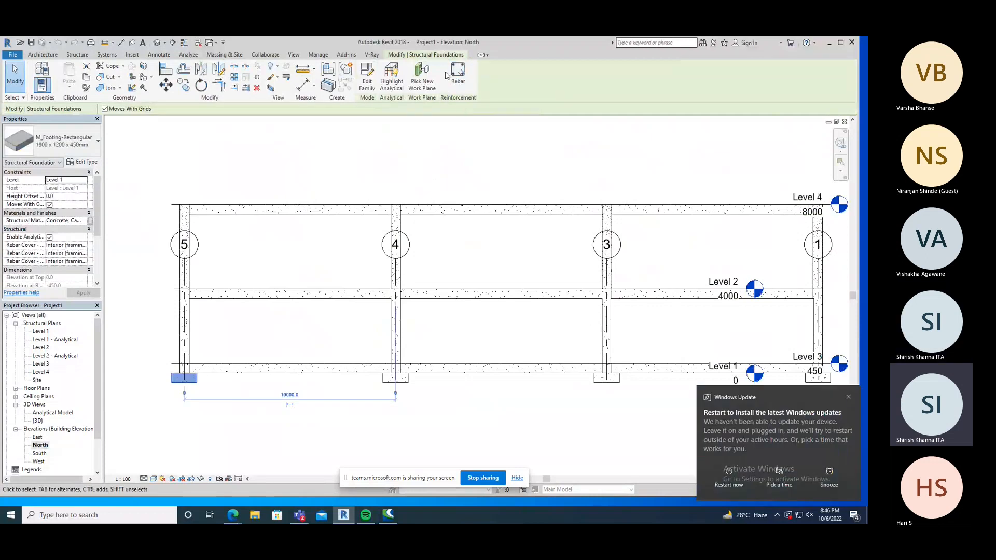
left_click(849, 397)
scroll(392, 320, "down", 1)
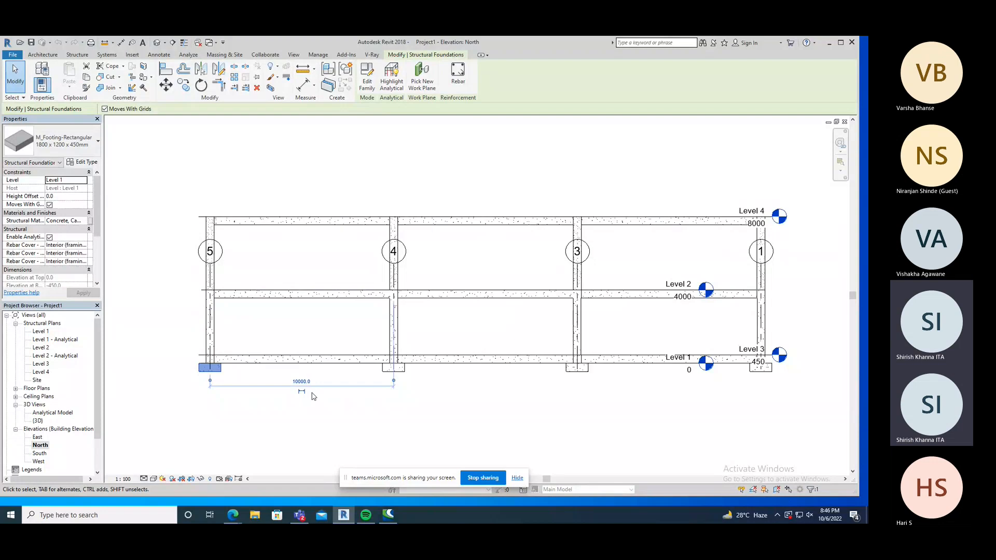
left_click(292, 405)
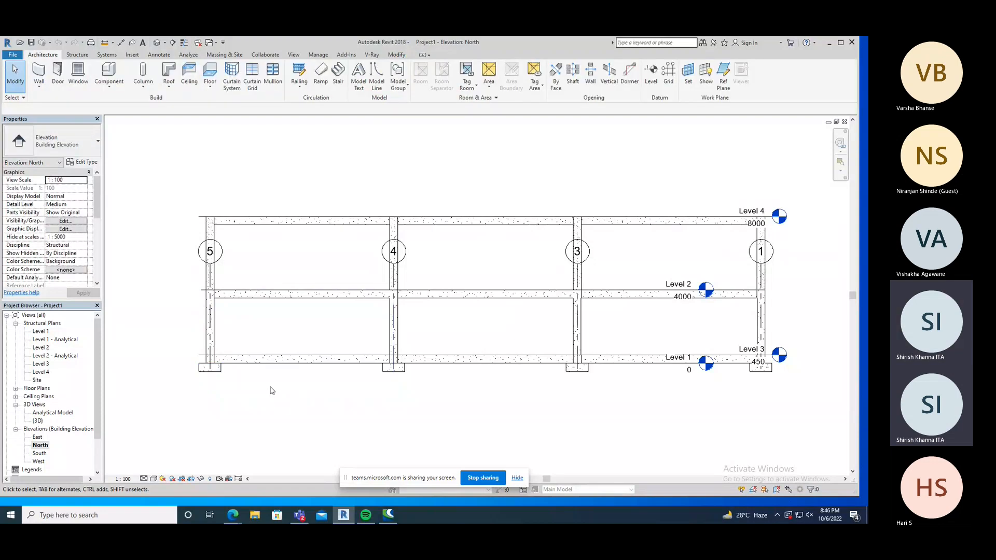
- Open the Level 1 structural plan and focus on the footing where grids 1 and 8 meet
left_click(40, 445)
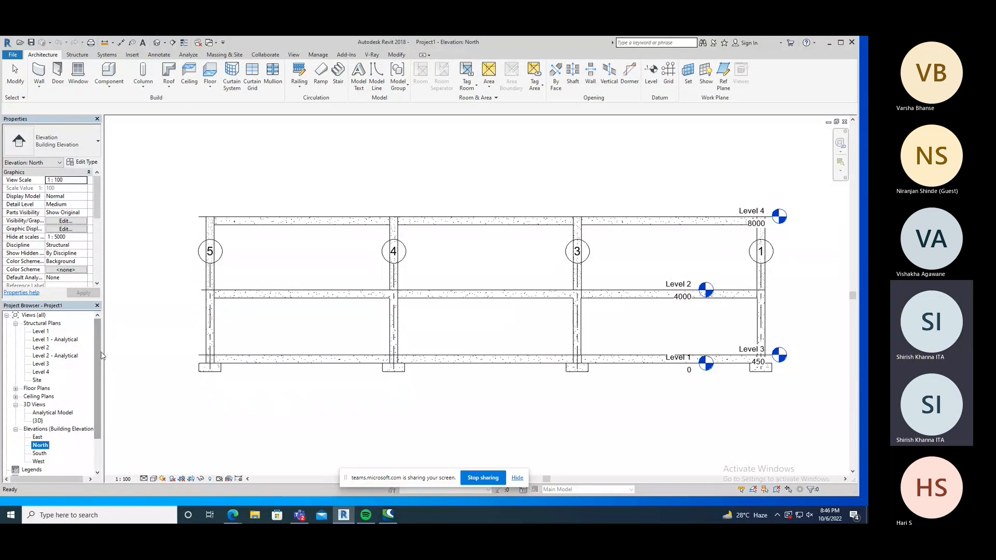
left_click(40, 331)
double_click(41, 332)
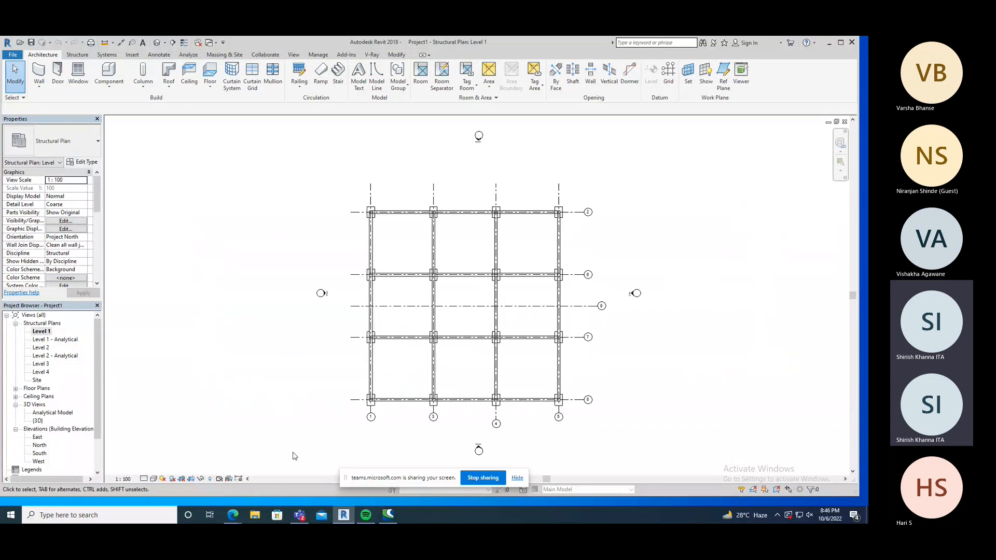
scroll(386, 404, "up", 5)
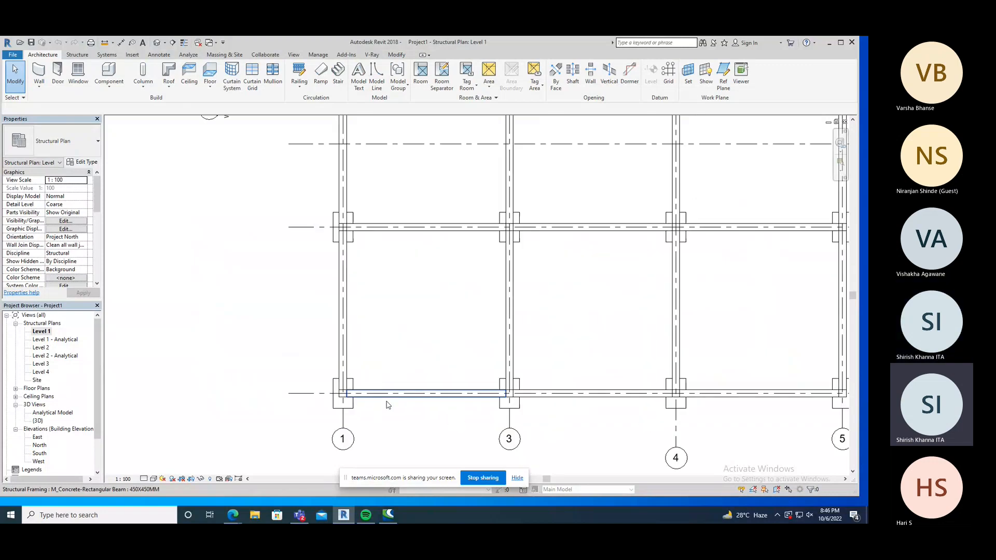
scroll(291, 404, "up", 2)
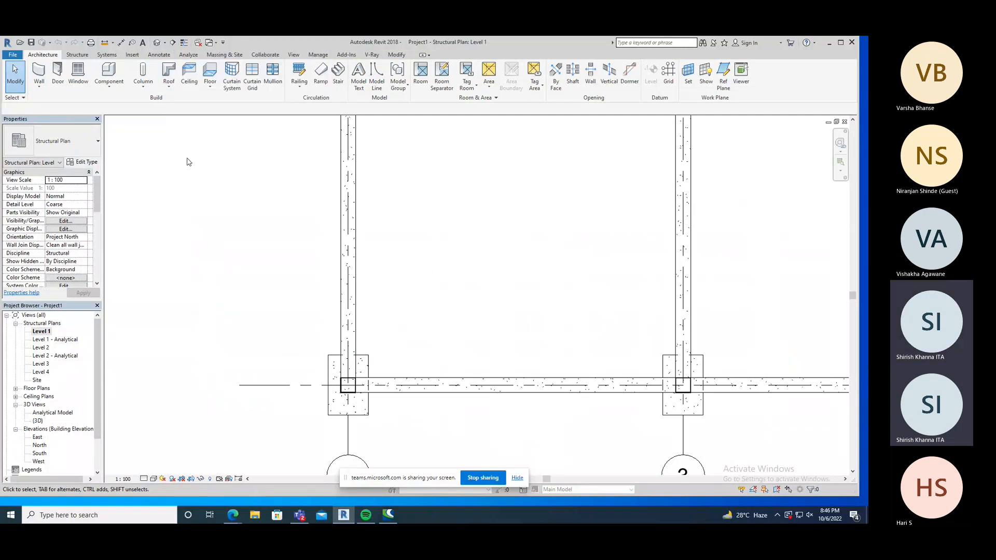
- Create a building section along grid 8 through the footing at grid 1, ending between grids 1 and 3
left_click(294, 55)
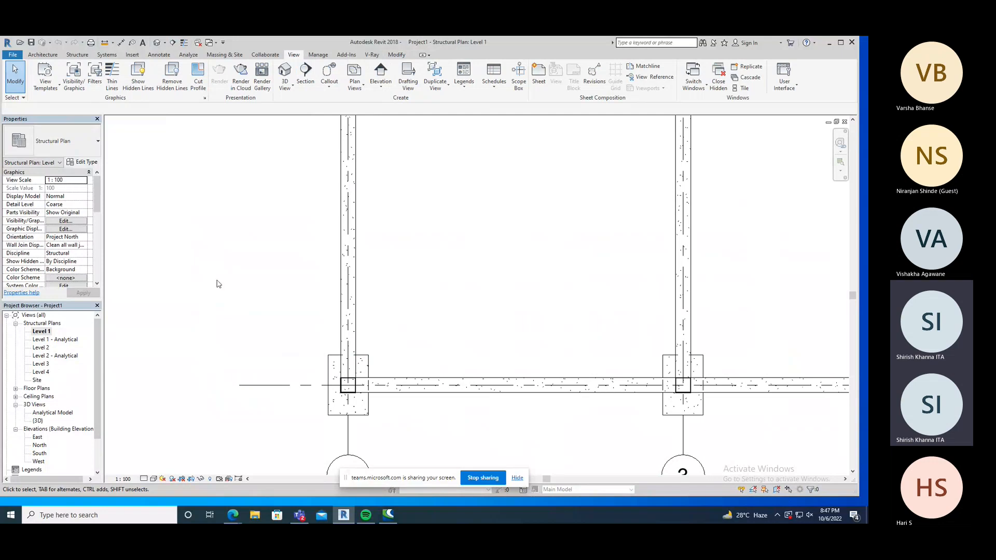
left_click(306, 82)
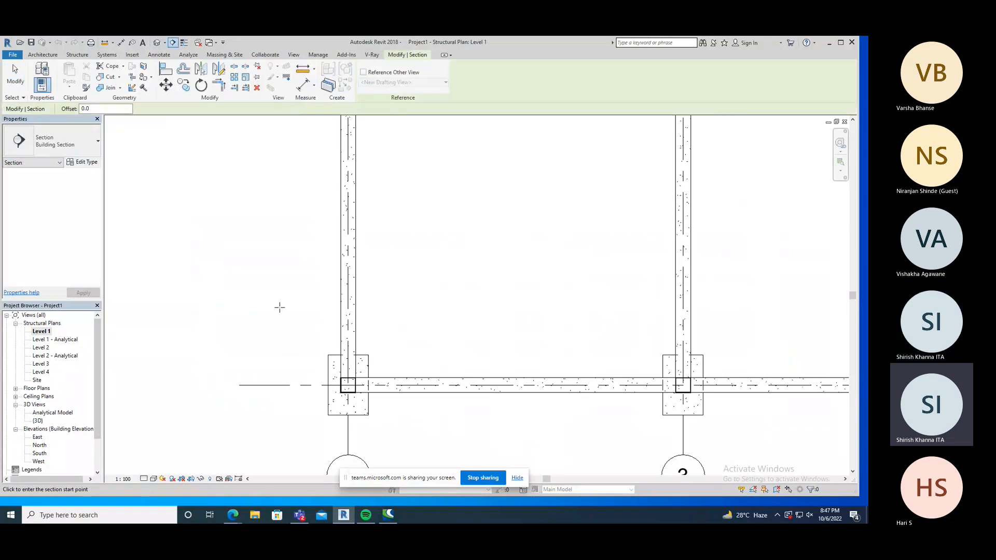
left_click(204, 385)
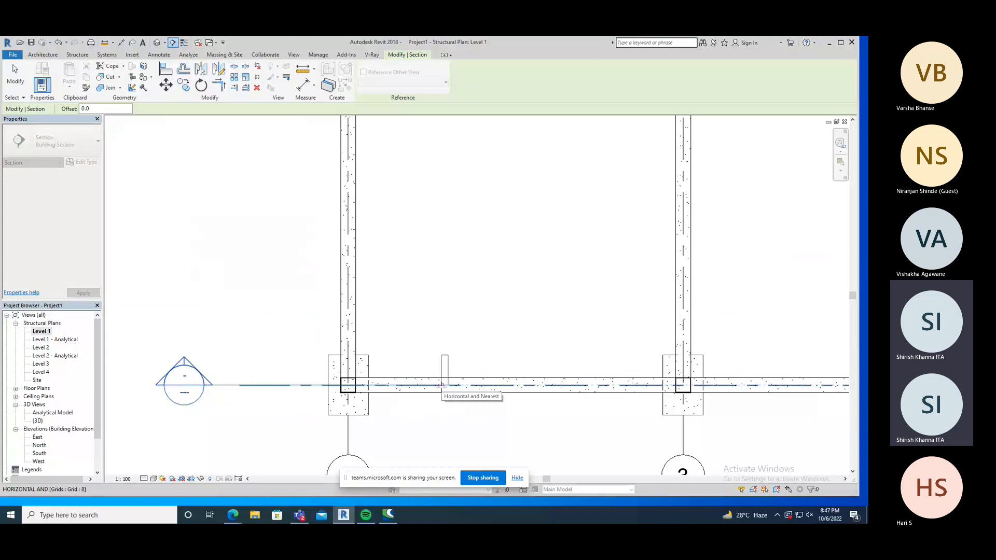
left_click(443, 385)
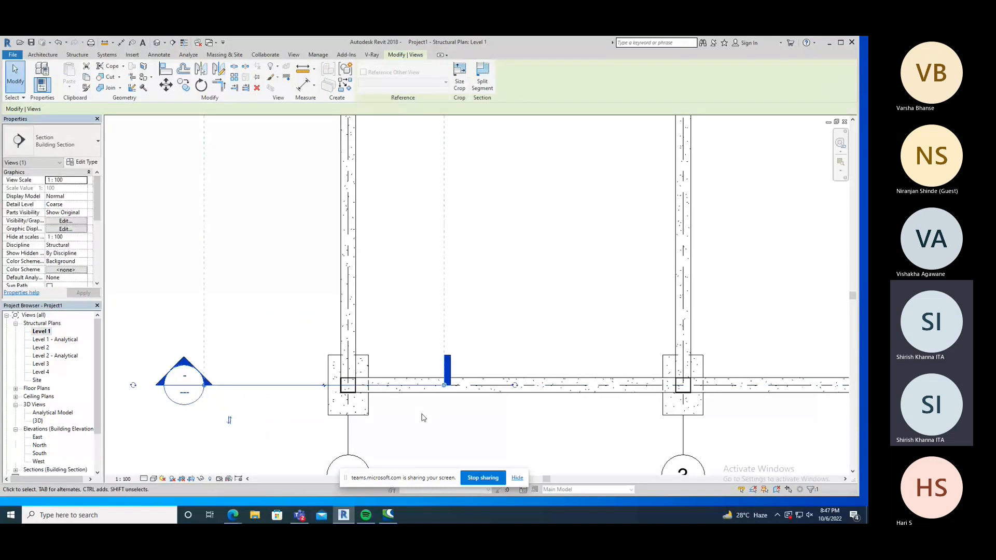
scroll(424, 417, "up", 1)
scroll(424, 417, "down", 6)
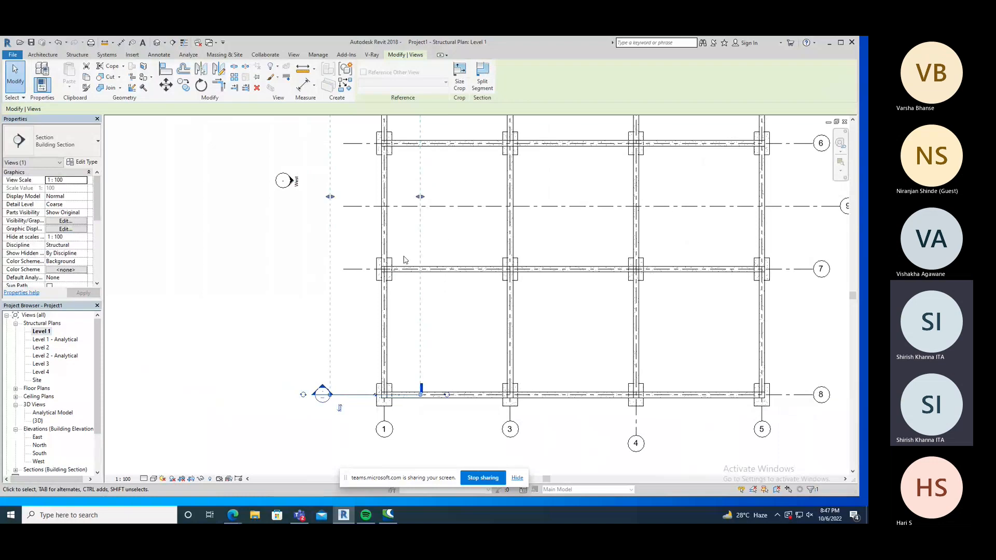
- Shorten the section's view depth to just beyond grid 8 and widen its crop slightly toward grid 3, keeping its viewing direction
left_click(340, 409)
left_click(340, 382)
scroll(367, 394, "up", 1)
scroll(366, 394, "down", 5)
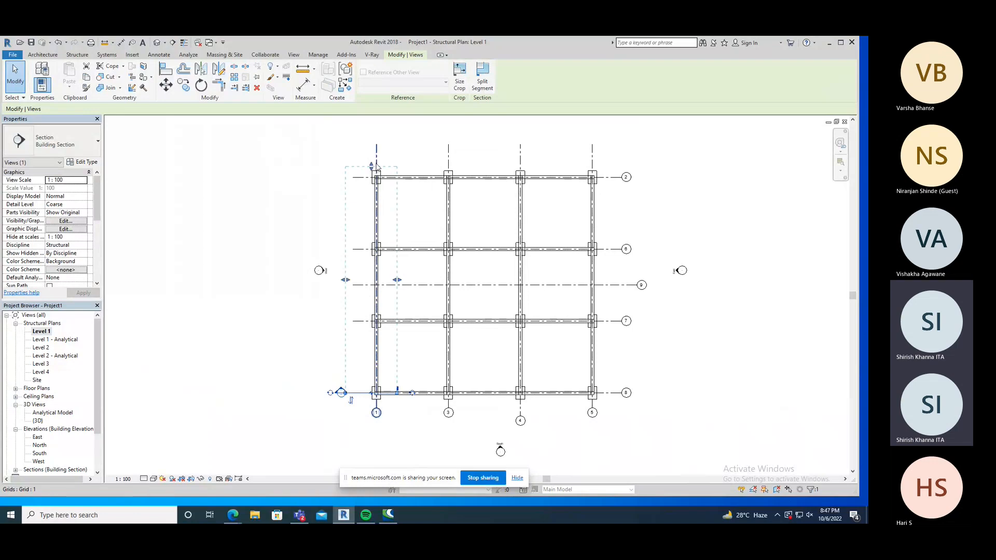
left_click_drag(371, 165, 371, 370)
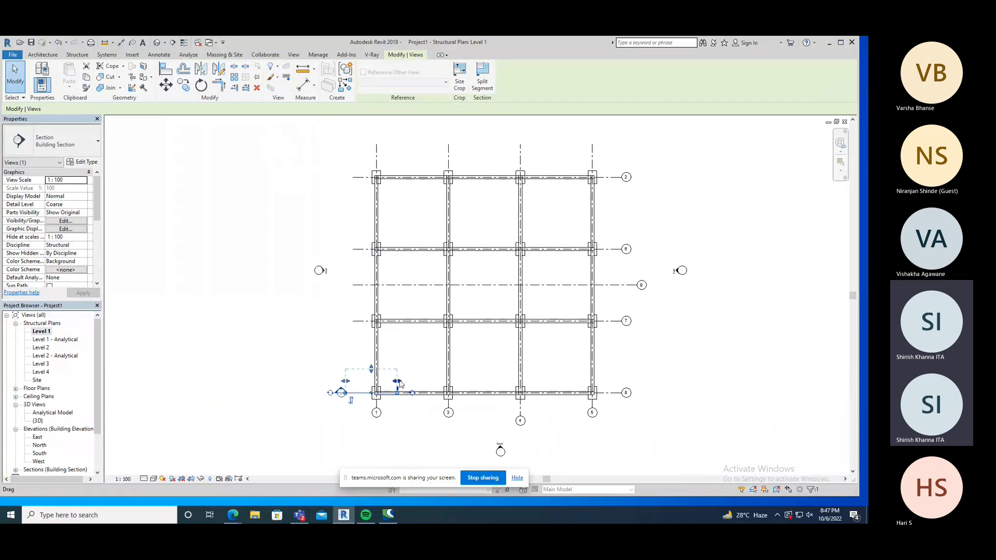
mouse_move(400, 384)
left_mouse_down()
mouse_move(604, 383)
mouse_move(414, 382)
left_mouse_up()
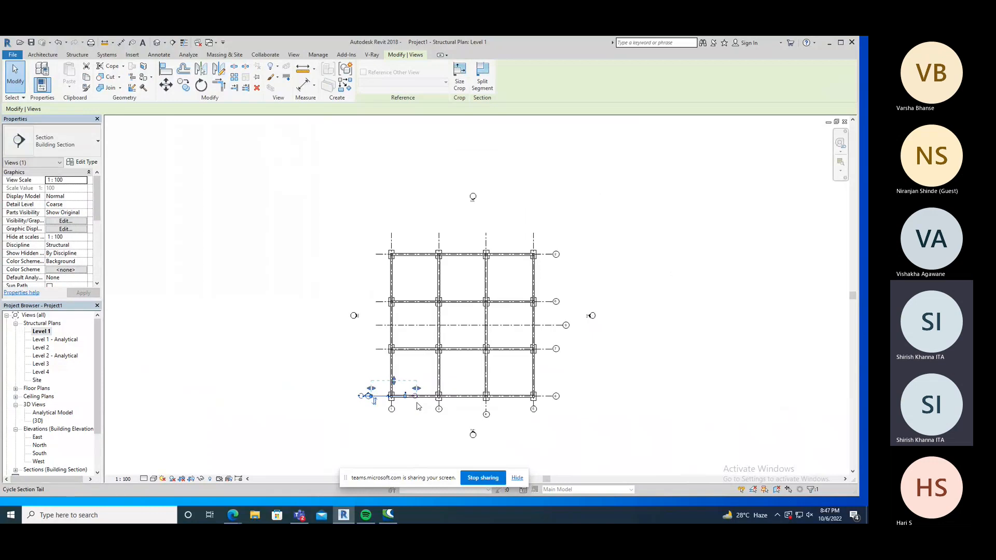
scroll(404, 411, "up", 3)
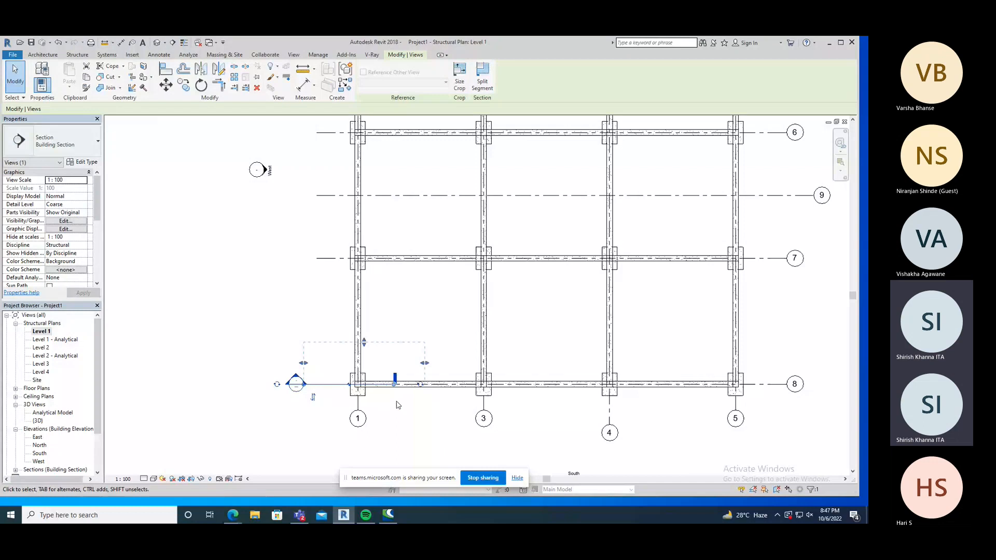
left_click(138, 389)
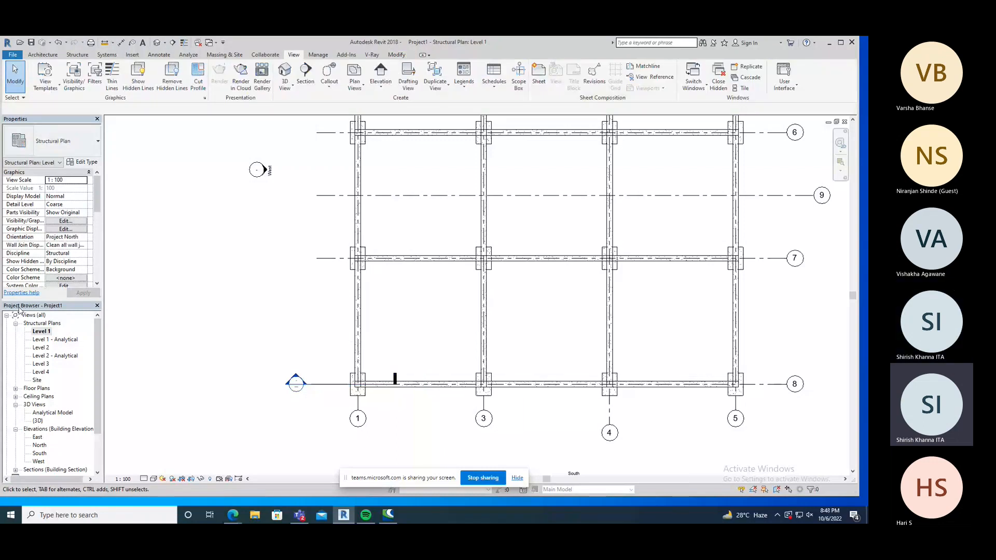
- Open the Section 1 building section, focus on the footing at grid 1 and maximize the program window
left_click(16, 429)
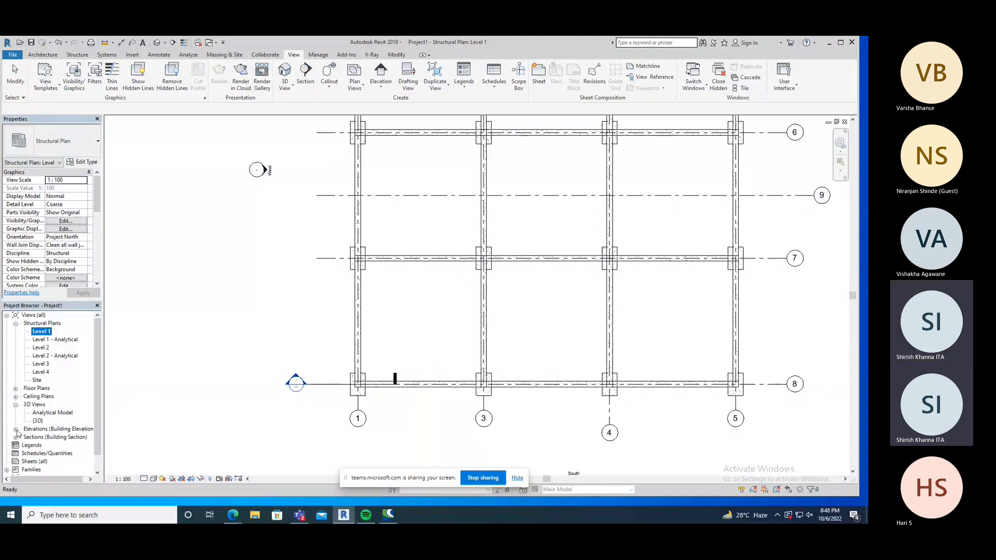
left_click(15, 405)
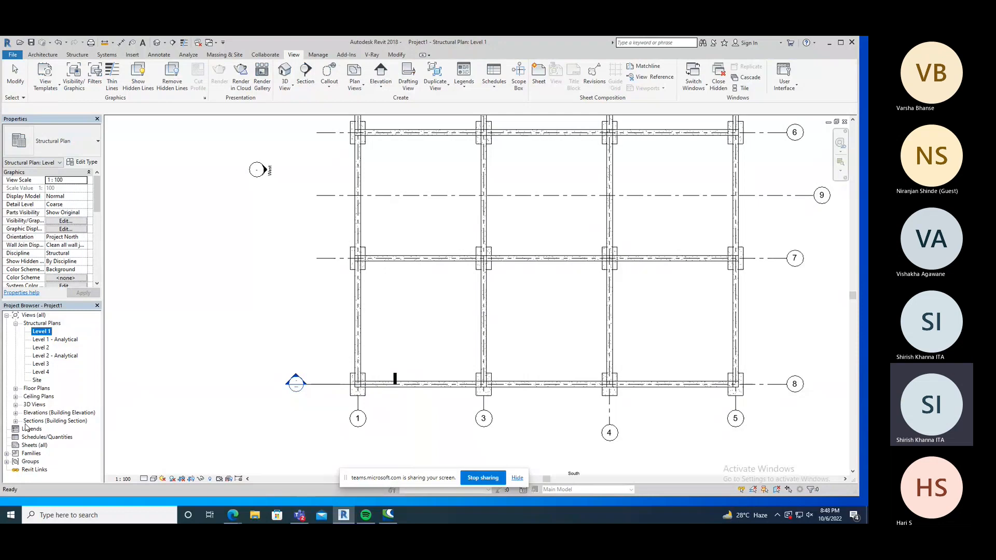
left_click(16, 422)
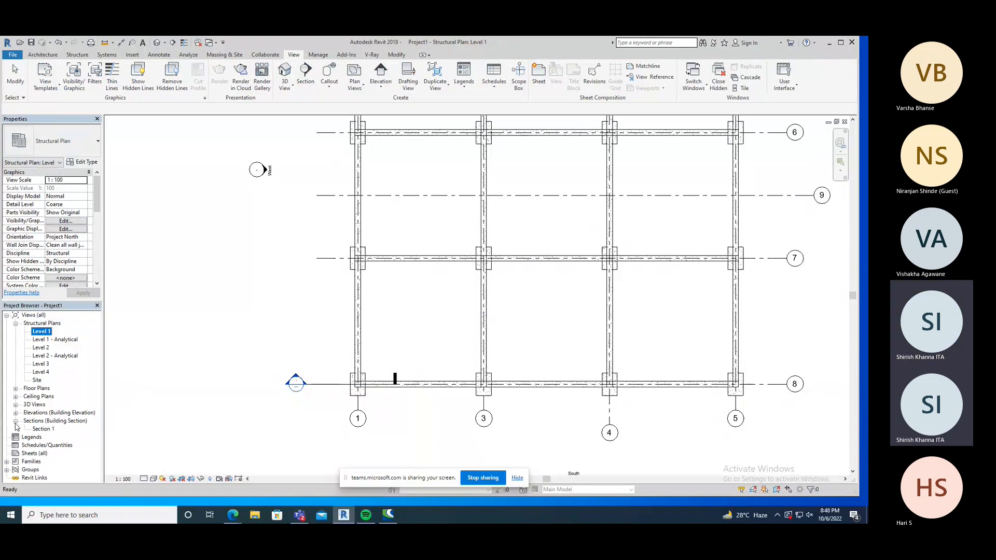
left_click(42, 430)
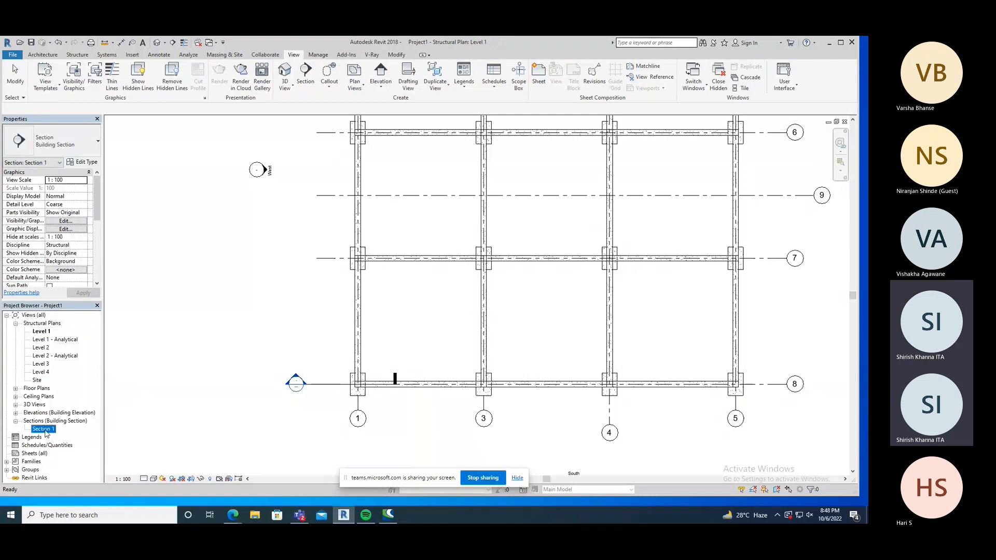
double_click(42, 430)
scroll(229, 298, "down", 2)
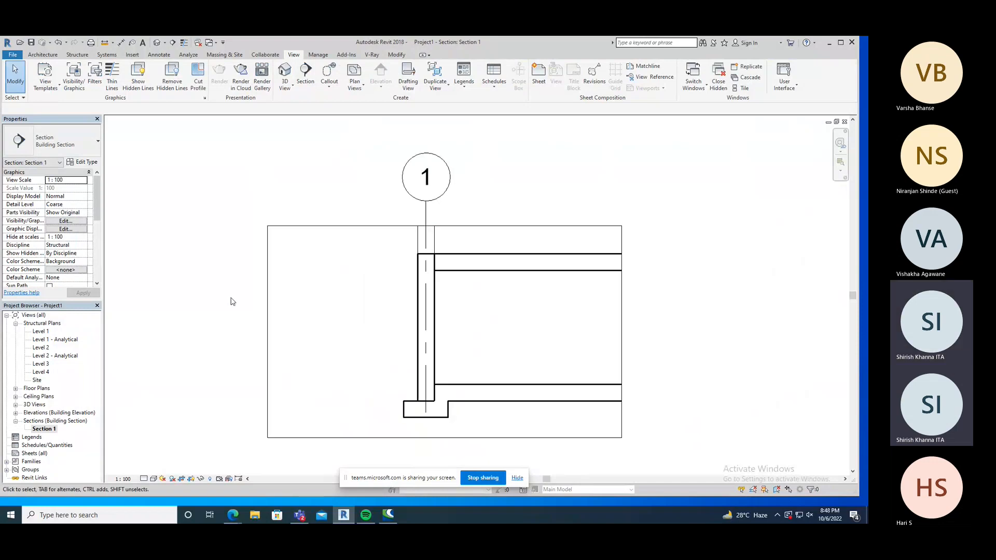
scroll(450, 388, "up", 1)
scroll(403, 390, "up", 1)
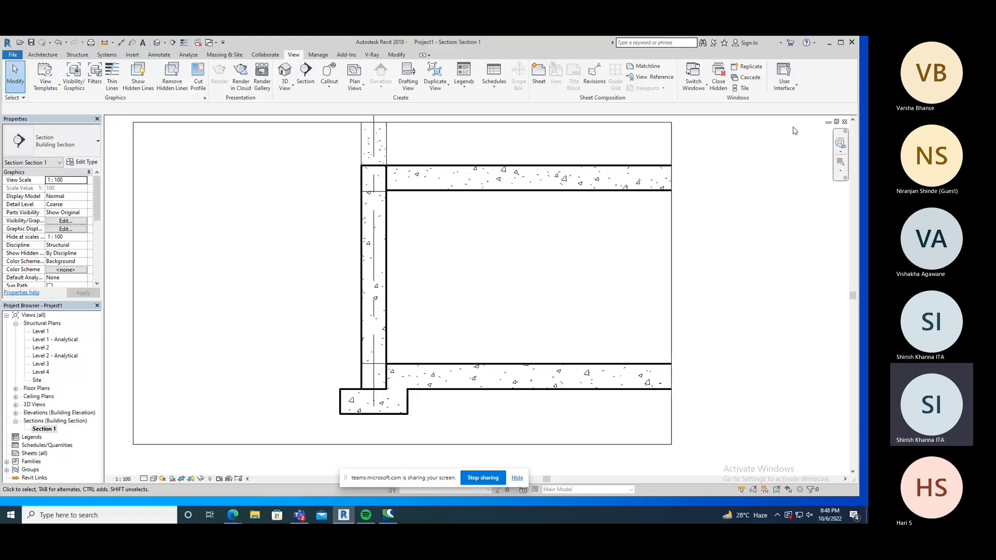
left_click(842, 43)
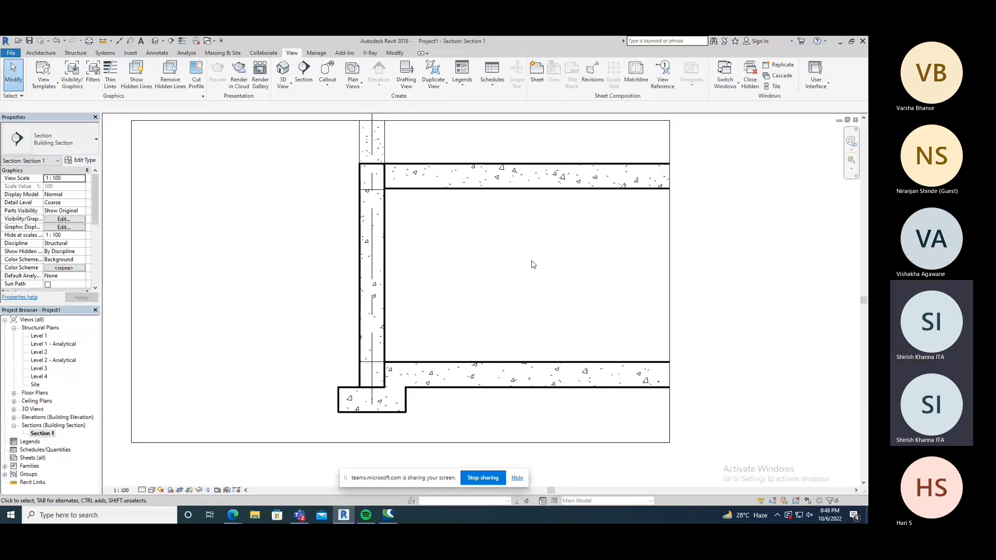
- Start placing rebar in the footing at grid 1, accepting that rebar shape definitions include hooks and ignore end treatments
left_click(351, 415)
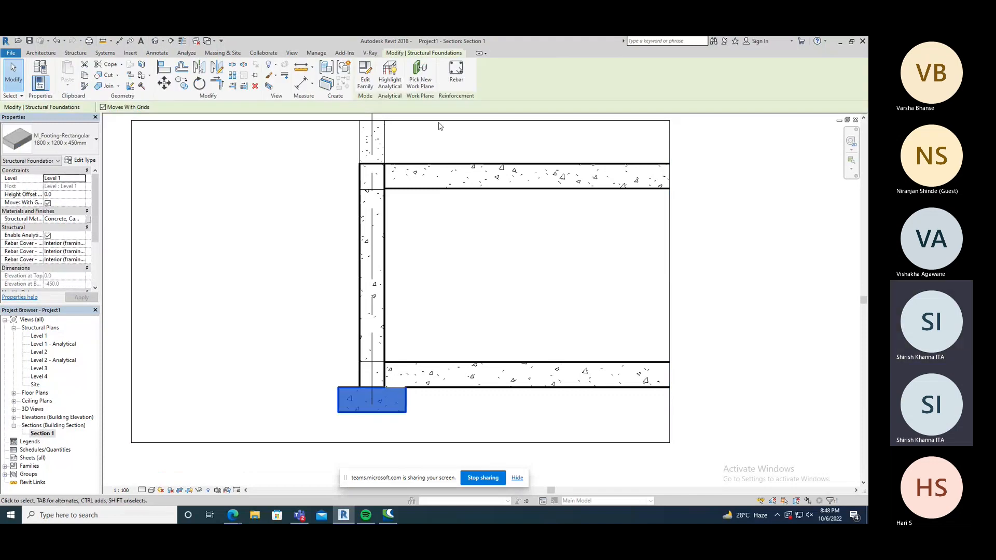
left_click(454, 76)
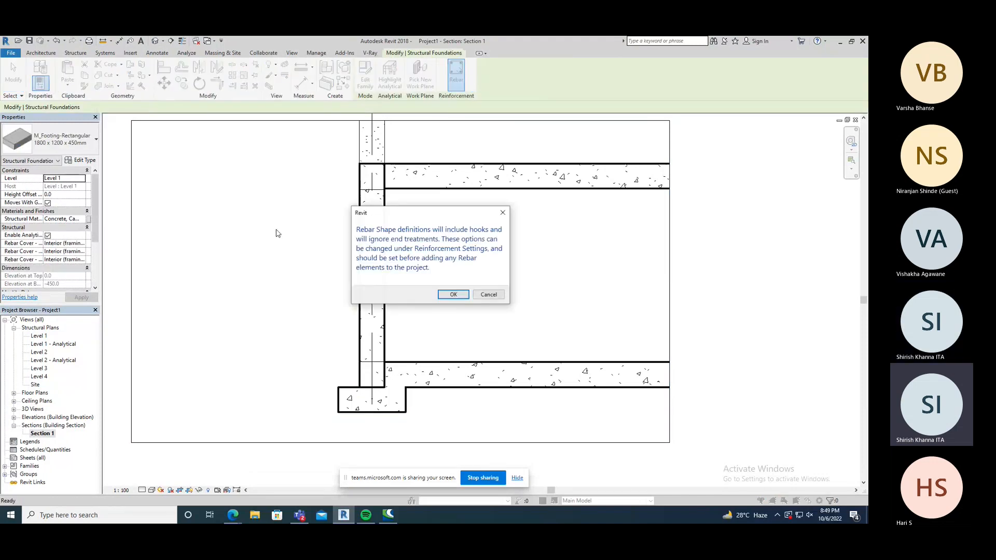
left_click_drag(408, 213, 293, 199)
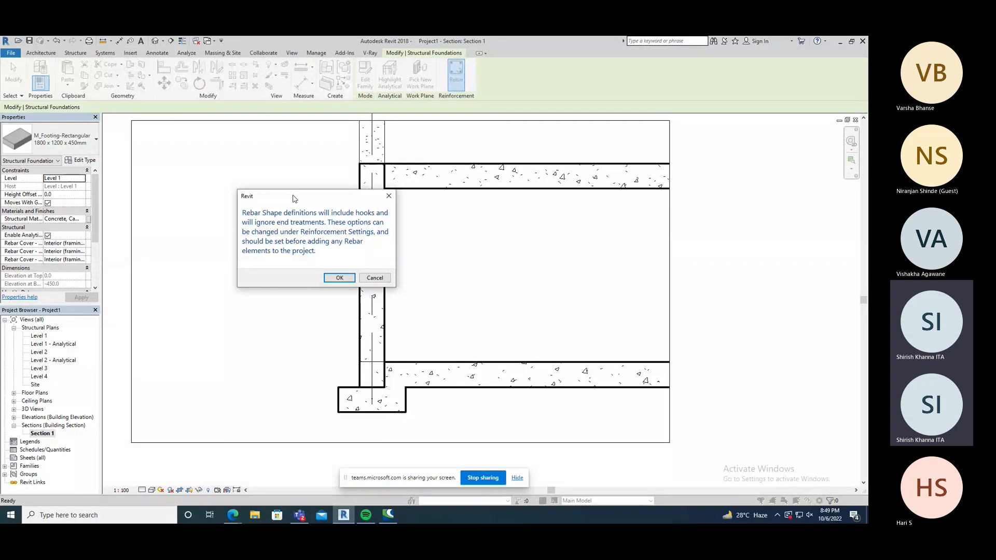
left_click(336, 278)
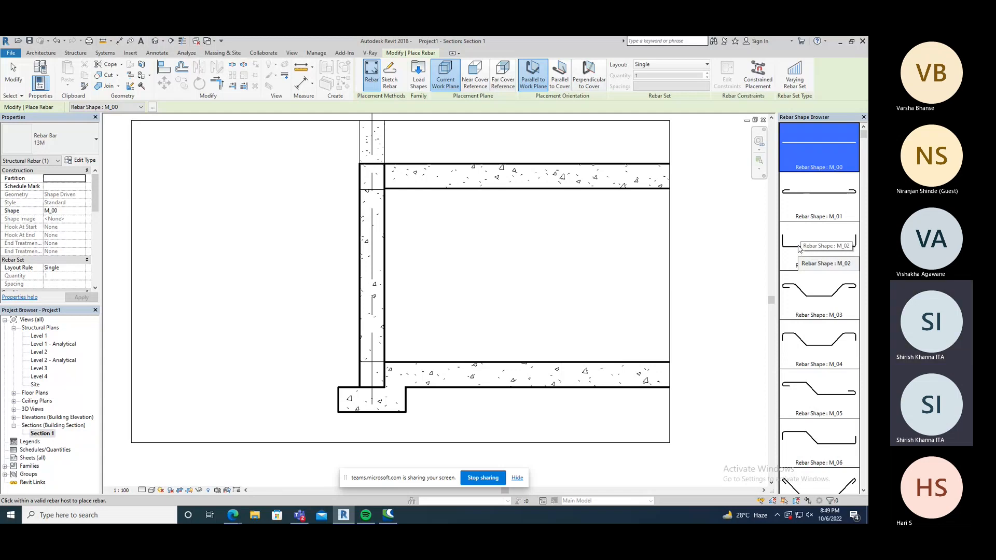
- Look through the available rebar shapes in the Rebar Shape Browser and in the list of shape names
scroll(808, 291, "down", 2)
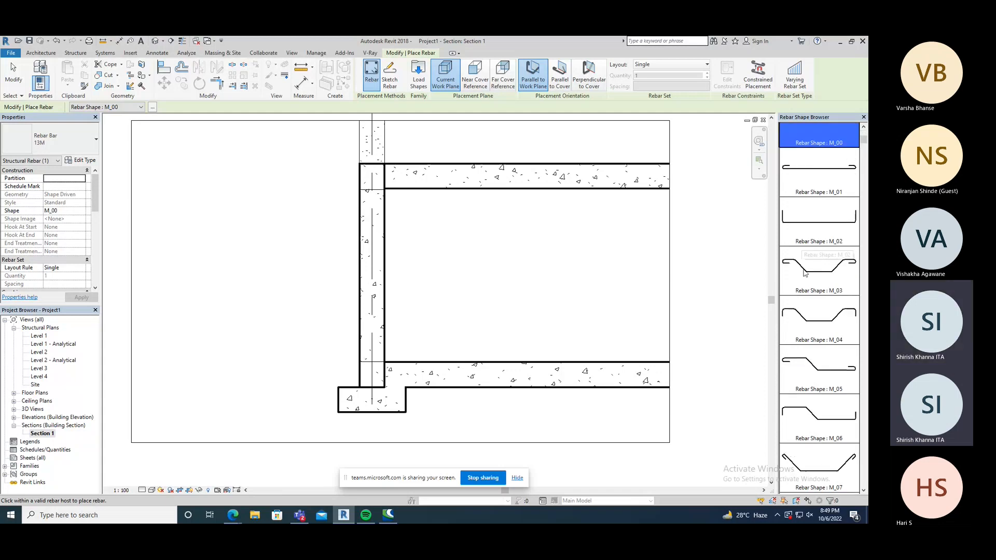
scroll(807, 290, "down", 1)
scroll(810, 292, "down", 1)
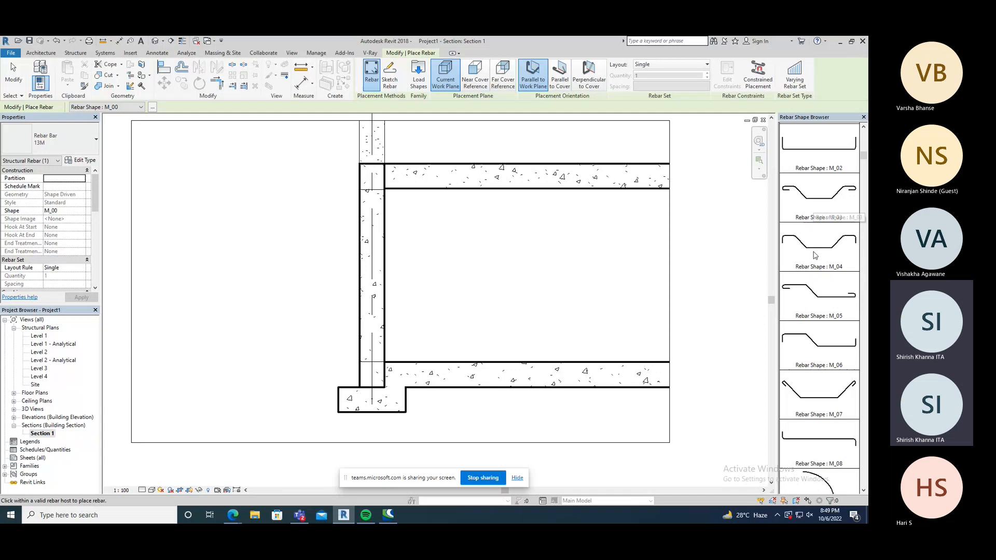
scroll(815, 259, "down", 2)
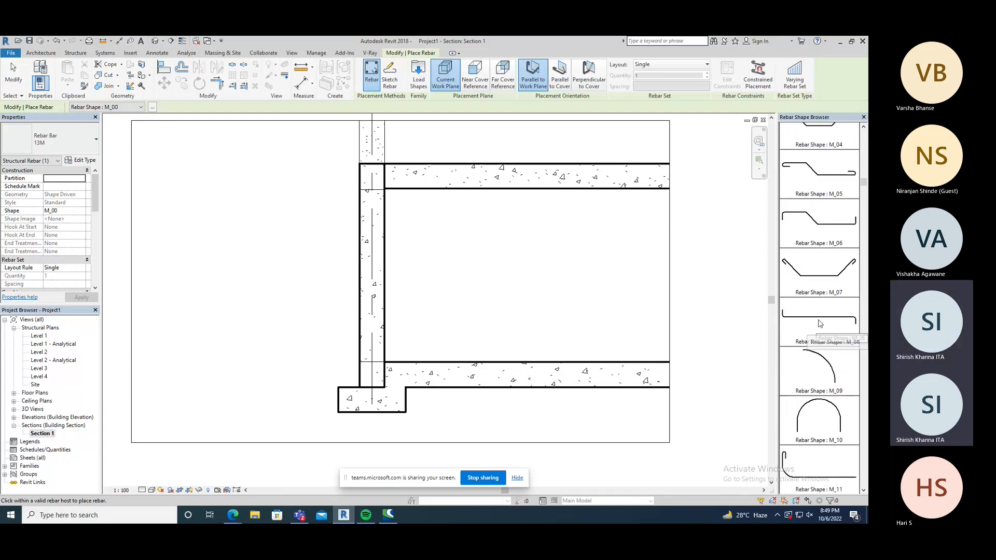
scroll(820, 321, "down", 1)
scroll(819, 322, "down", 3)
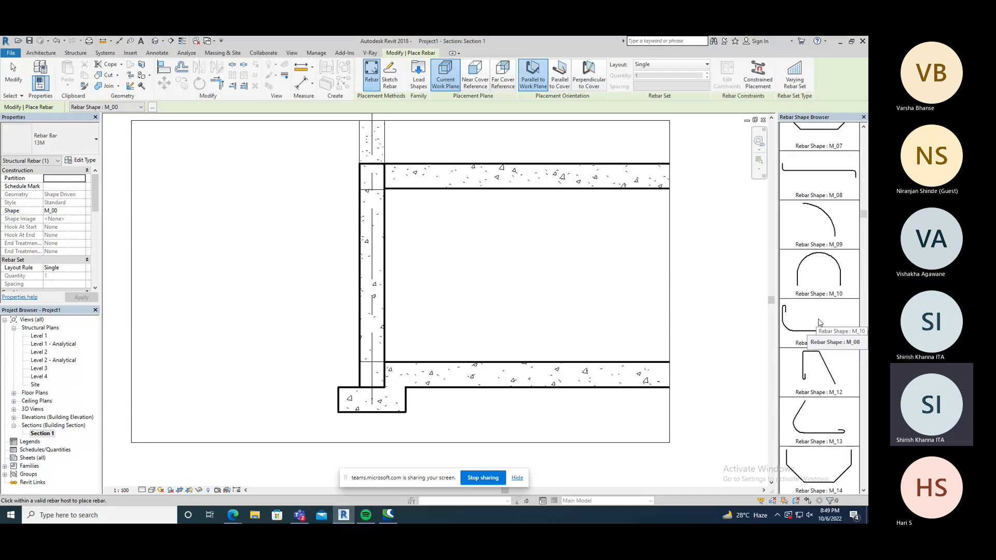
scroll(820, 320, "down", 3)
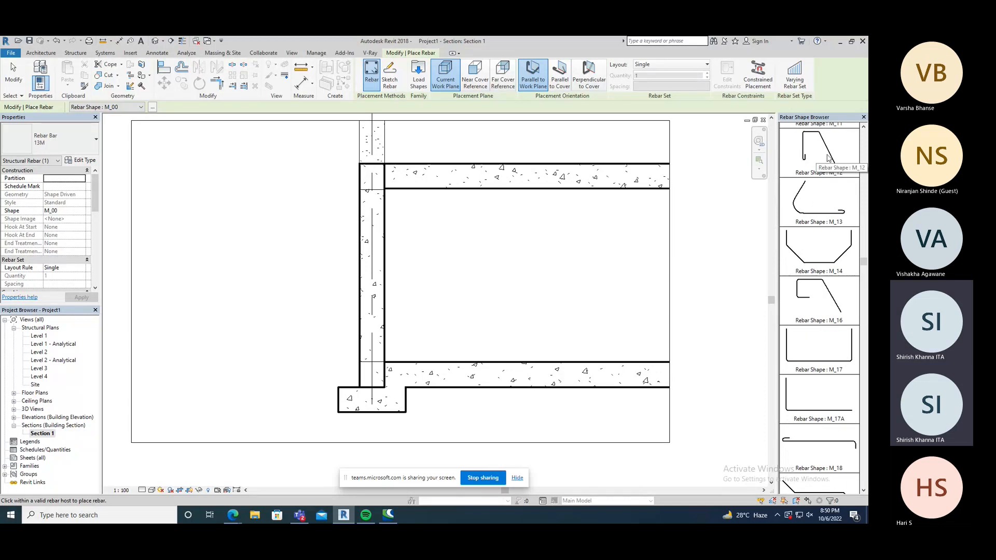
left_click(152, 107)
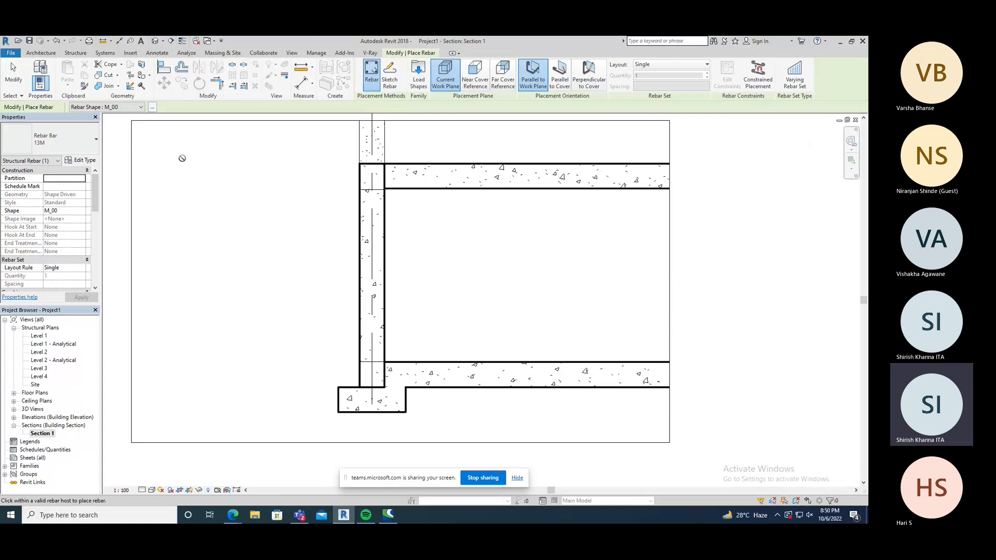
left_click(111, 107)
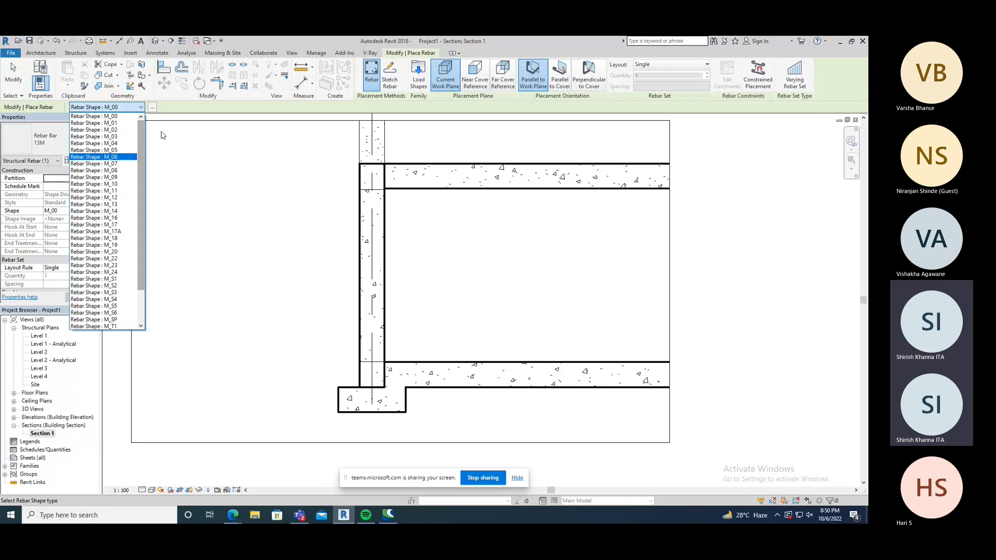
left_click(157, 111)
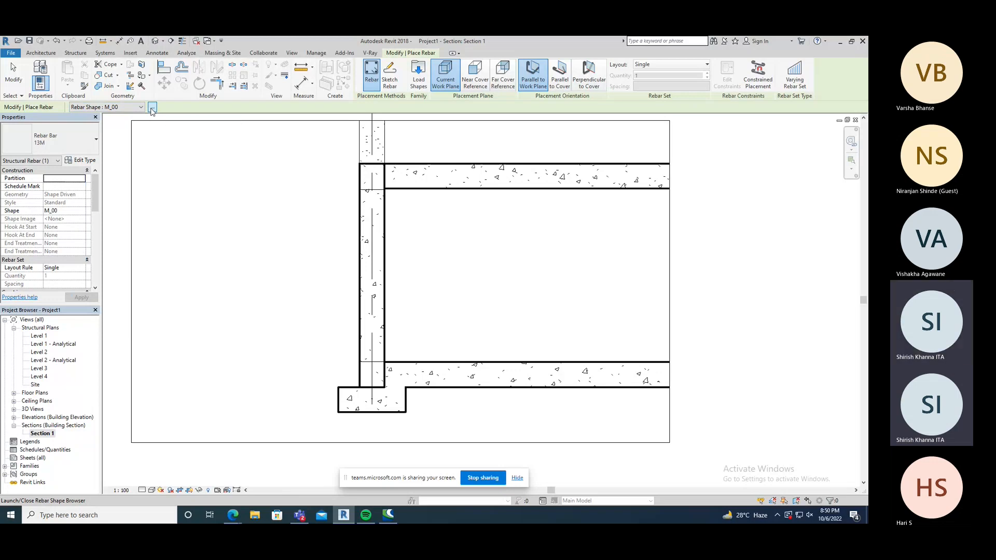
- Choose rebar shape M_02 from the Rebar Shape Browser and use bar type 13M
left_click(152, 107)
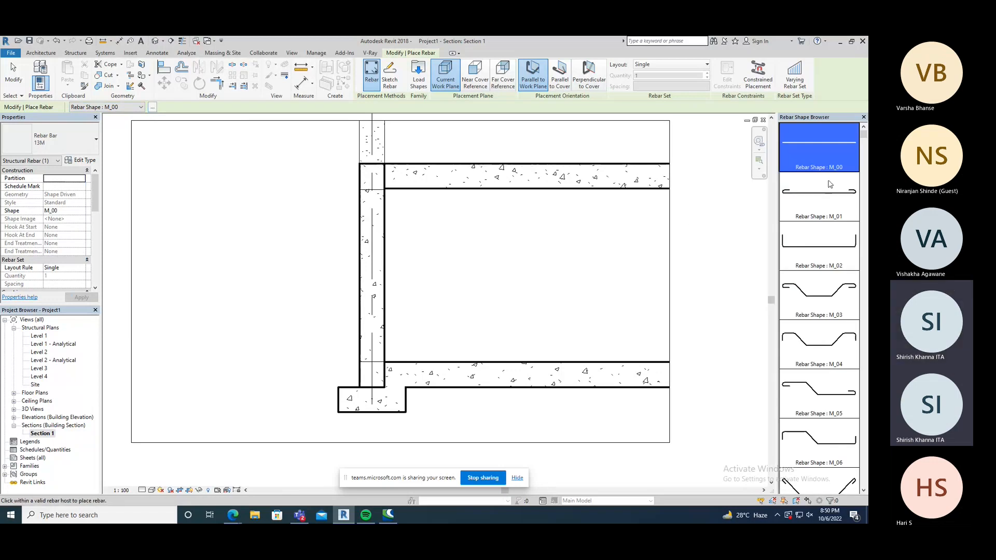
left_click(822, 253)
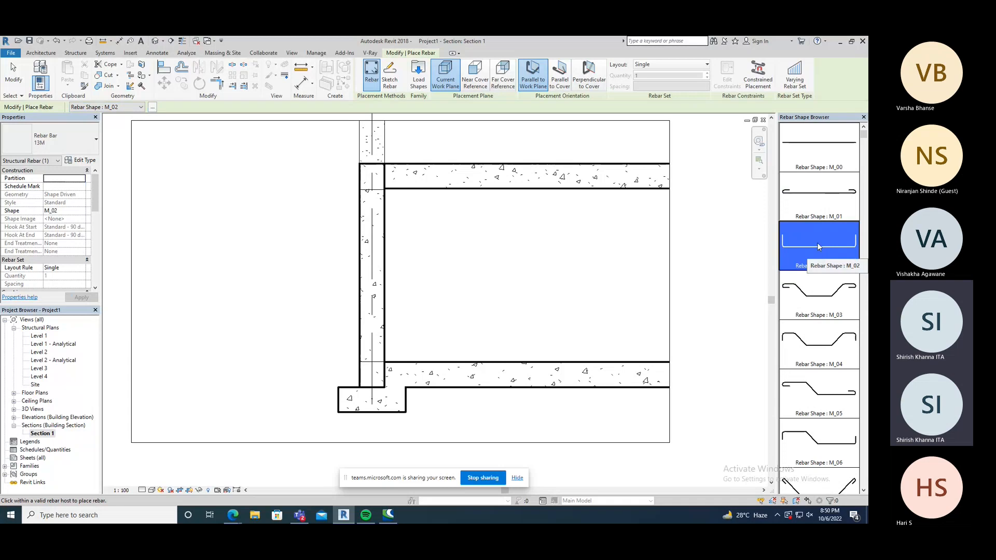
left_click(81, 146)
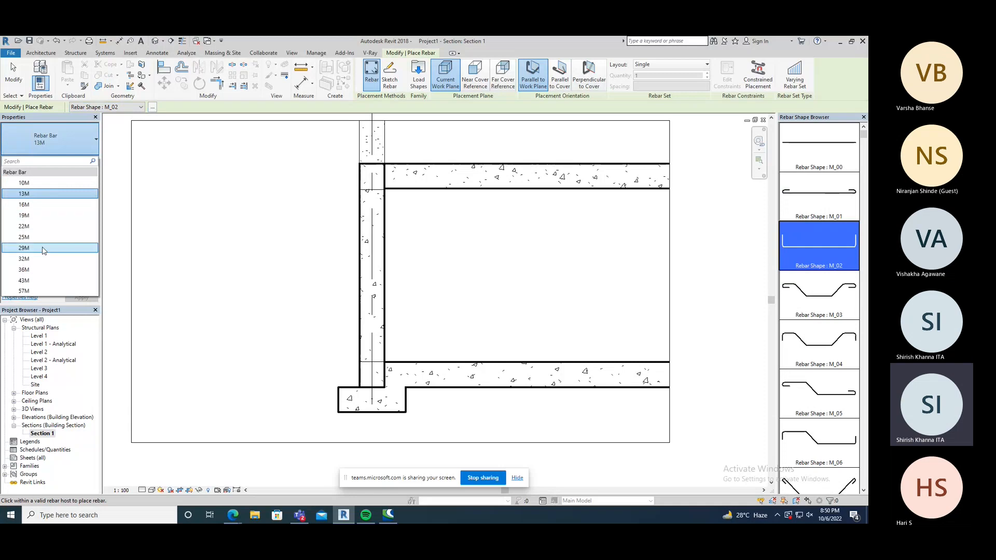
left_click(56, 198)
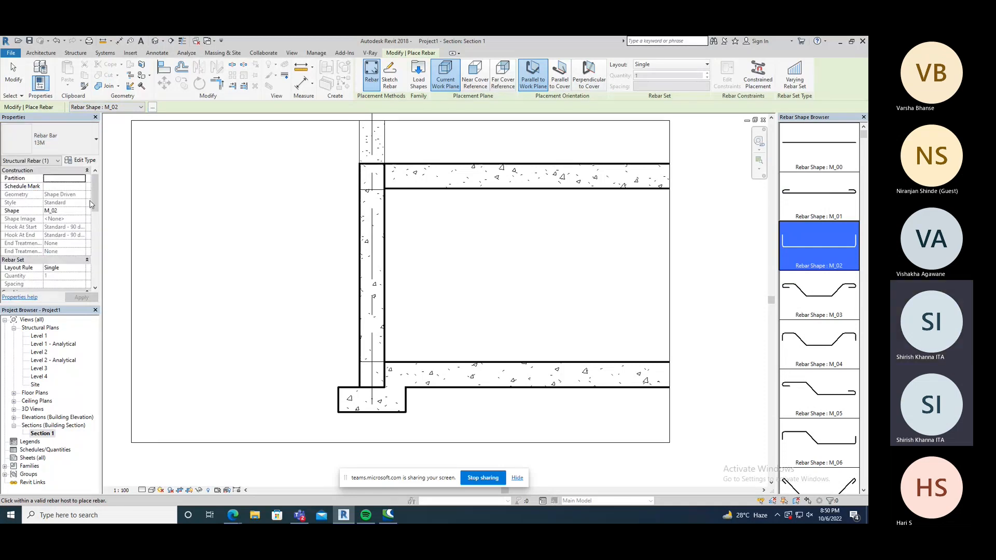
- Examine the rebar's instance properties, including its shape, hooks, layout rule and the A to R dimensions
scroll(62, 208, "down", 2)
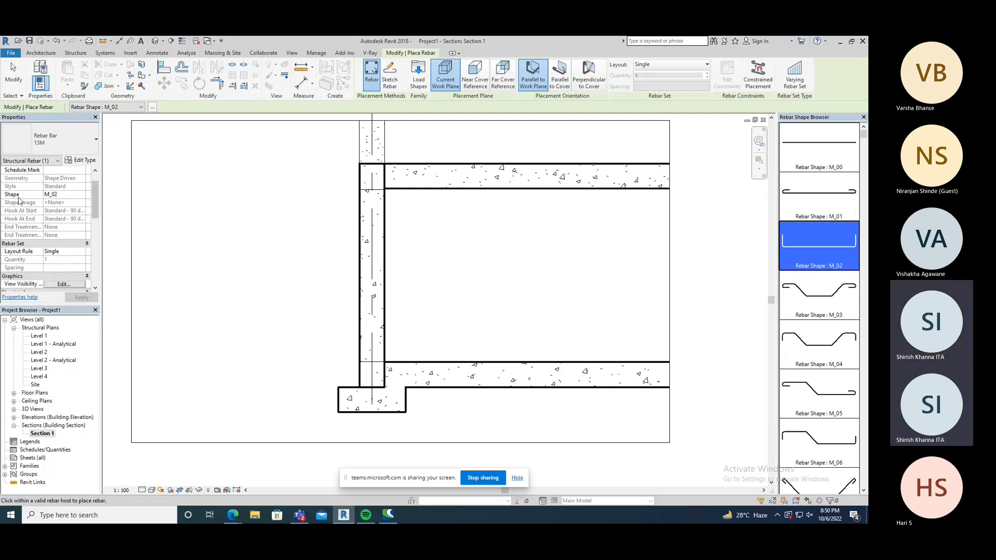
left_click_drag(94, 196, 91, 226)
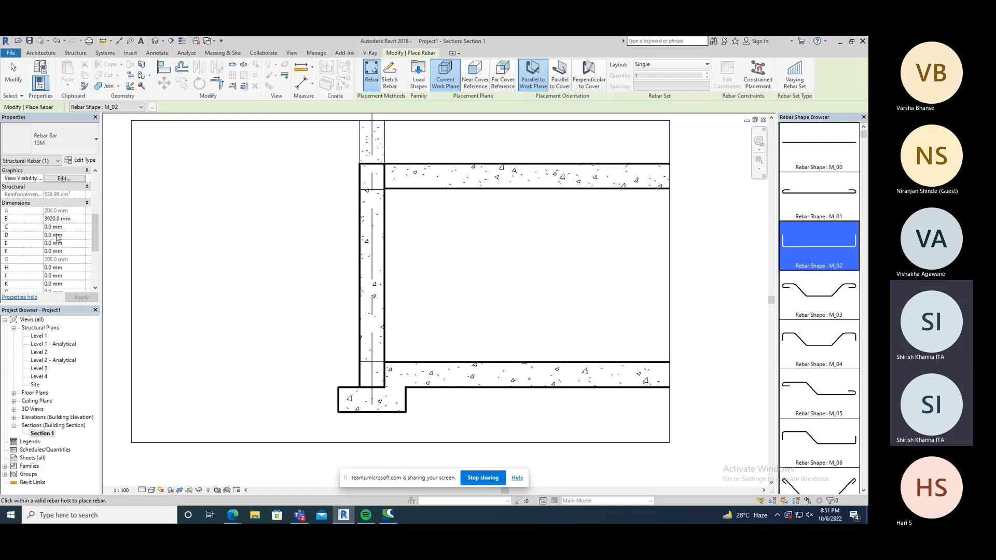
left_click_drag(94, 232, 95, 254)
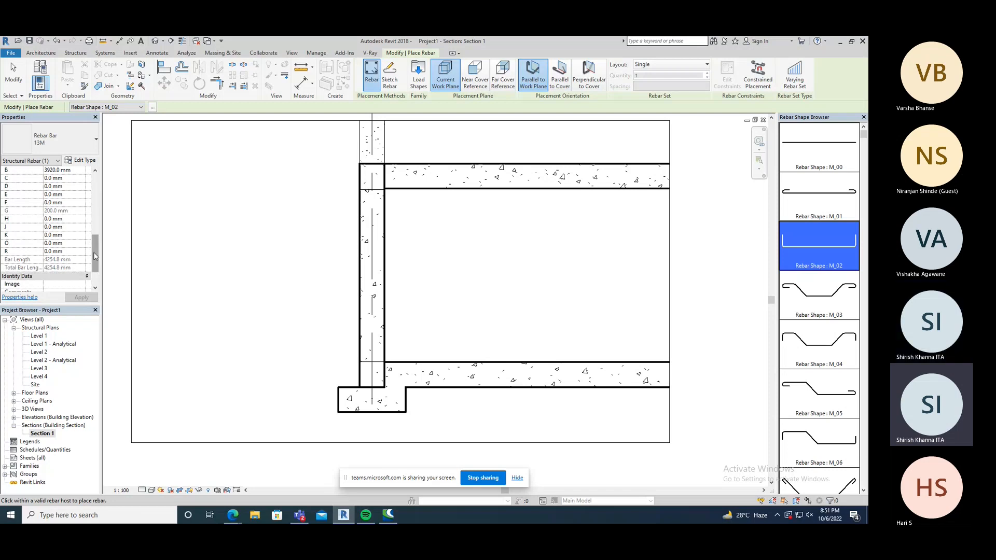
scroll(96, 247, "up", 1)
left_click_drag(96, 247, 100, 228)
scroll(101, 229, "down", 4)
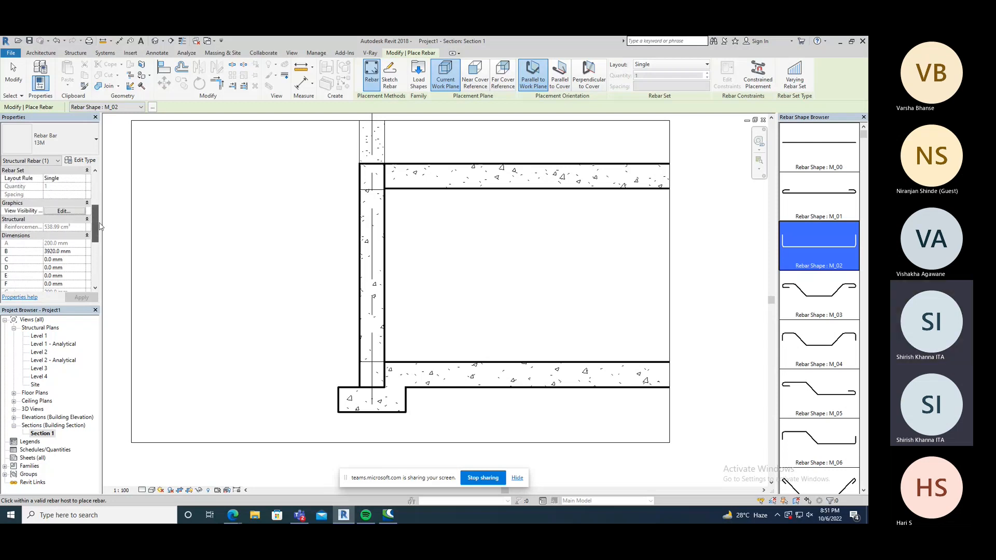
scroll(94, 244, "up", 8)
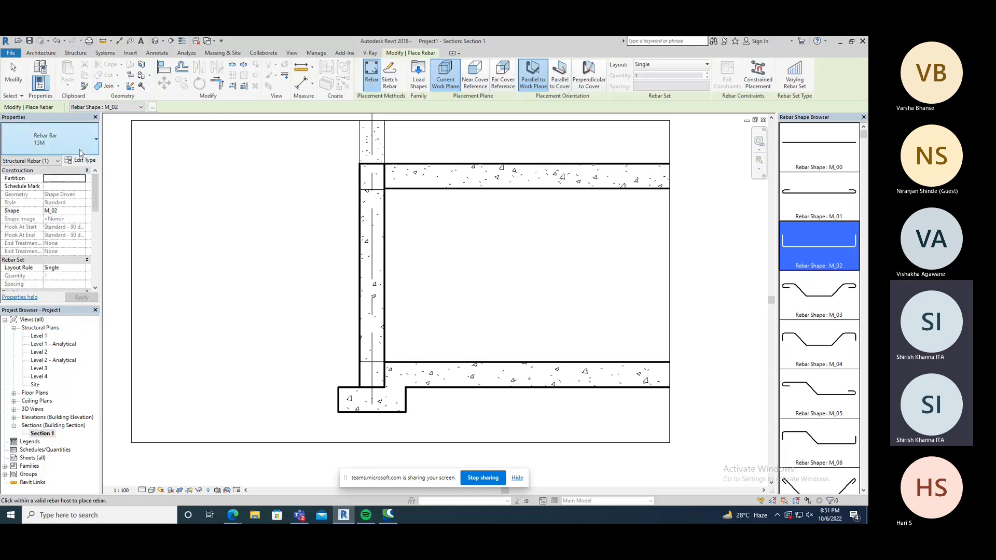
- Examine the 13M rebar type's bar diameter and hook lengths, keep them as they are and leave rebar placement
left_click(84, 165)
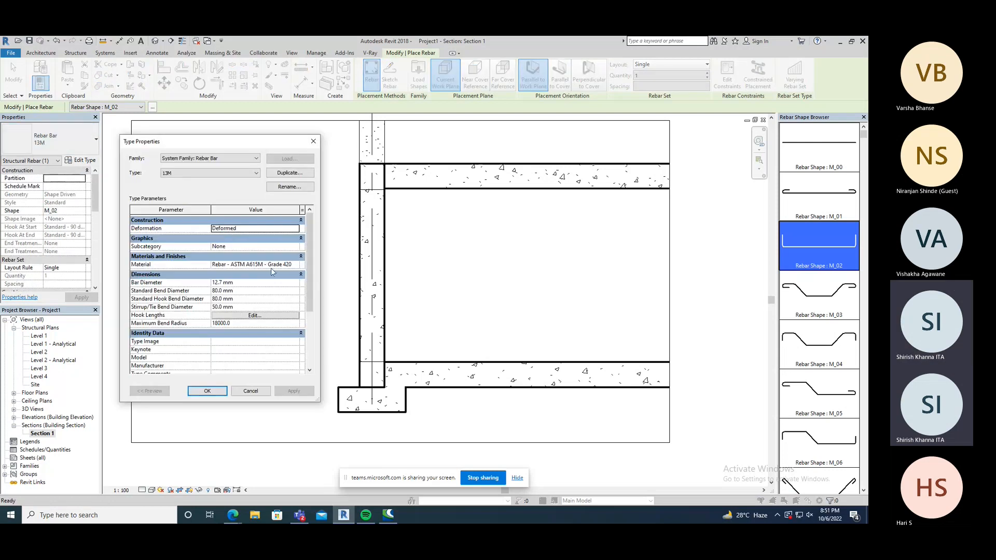
left_click(257, 285)
left_click_drag(240, 284, 211, 285)
left_click(254, 318)
left_click(254, 316)
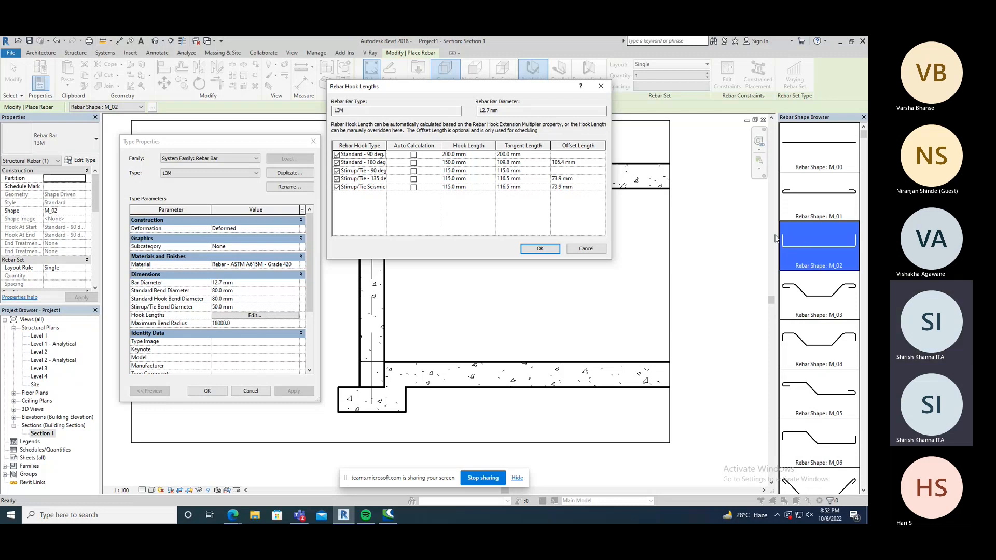
left_click(461, 155)
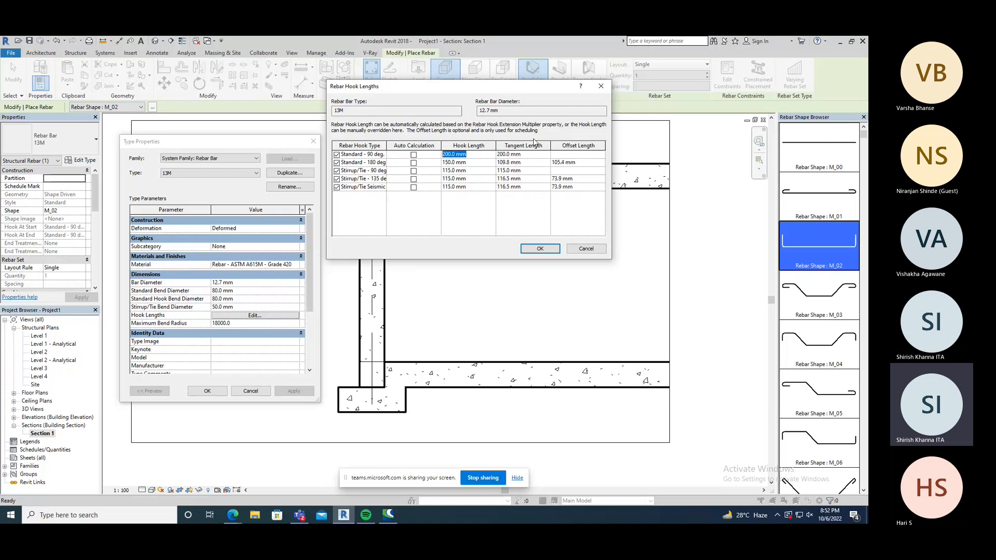
left_click(601, 87)
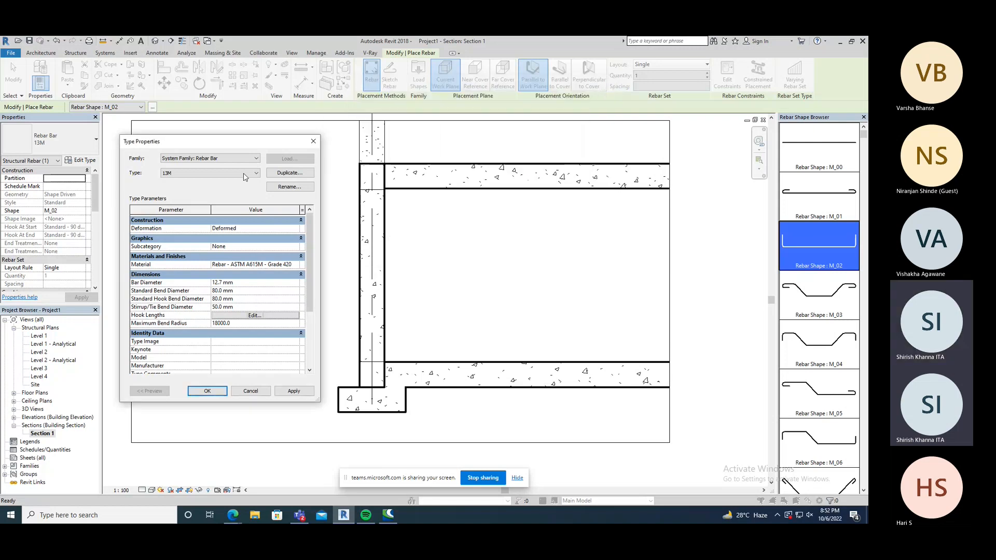
left_click_drag(224, 145, 233, 122)
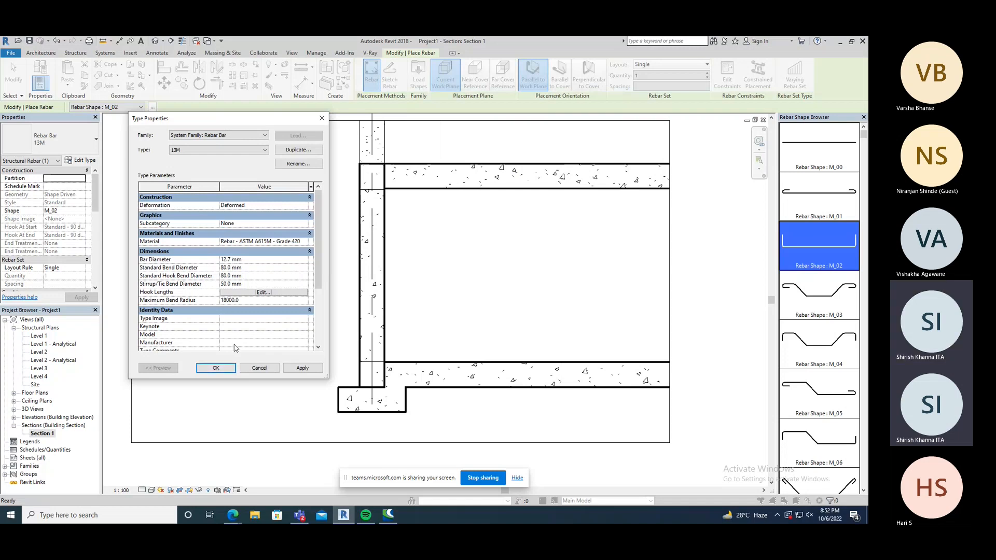
left_click(216, 367)
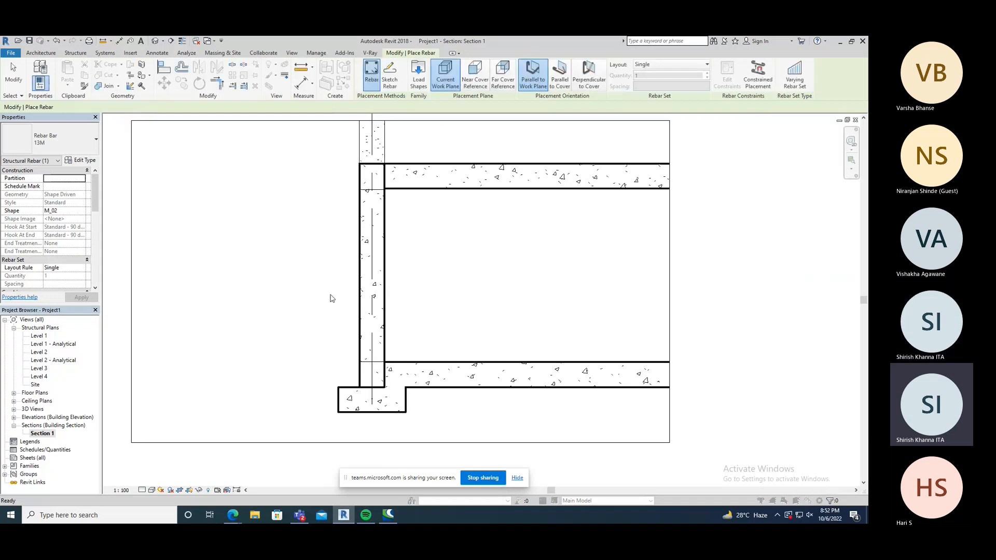
key("Escape")
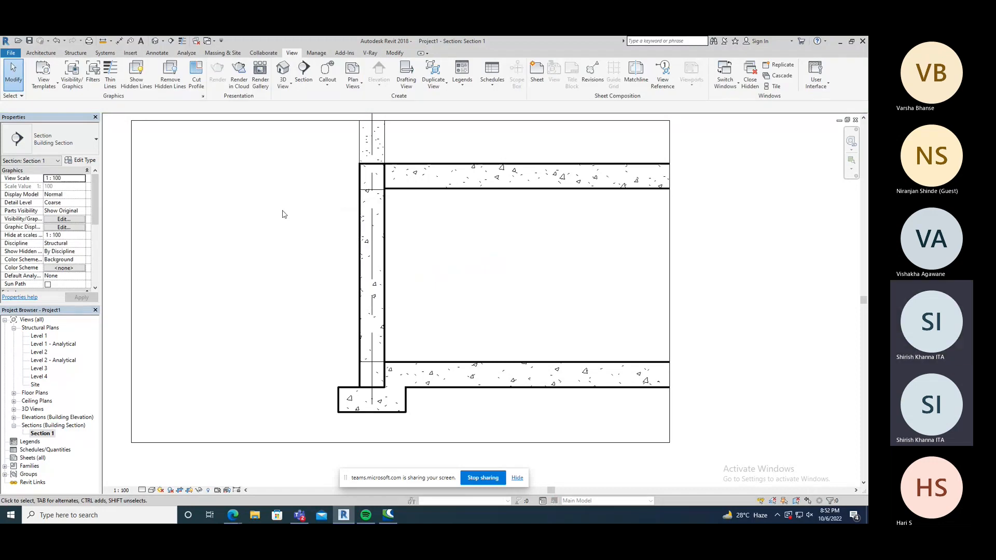
left_click(340, 409)
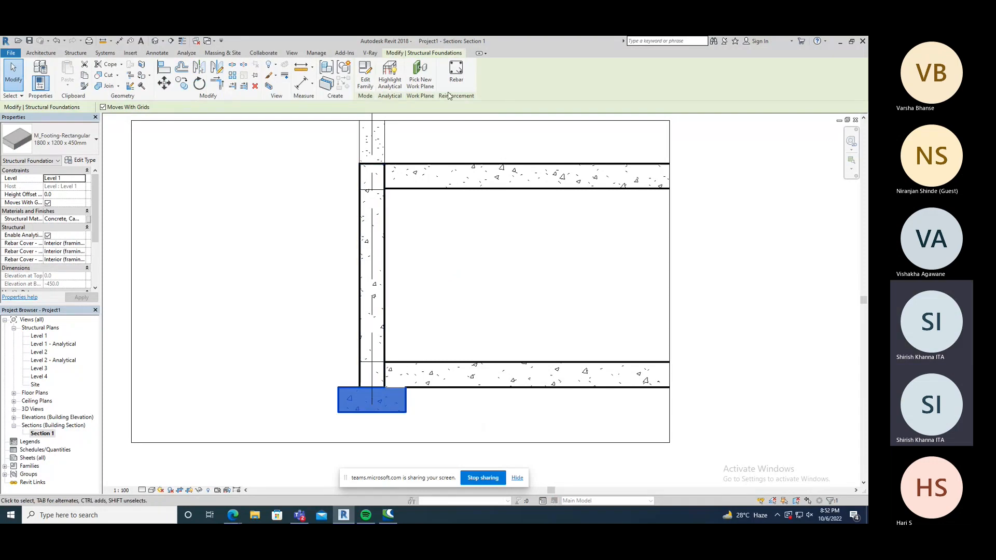
left_click(456, 73)
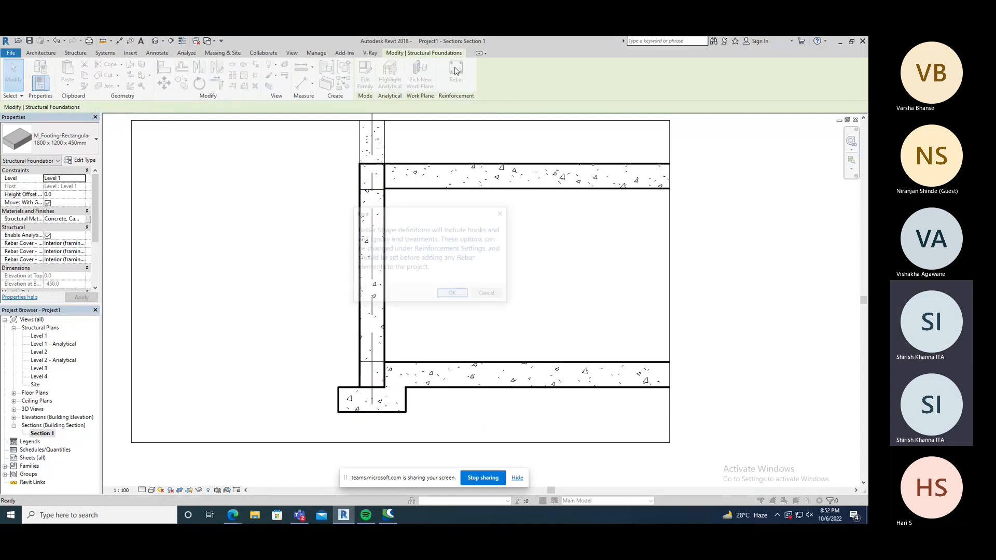
left_click(453, 295)
left_click(818, 251)
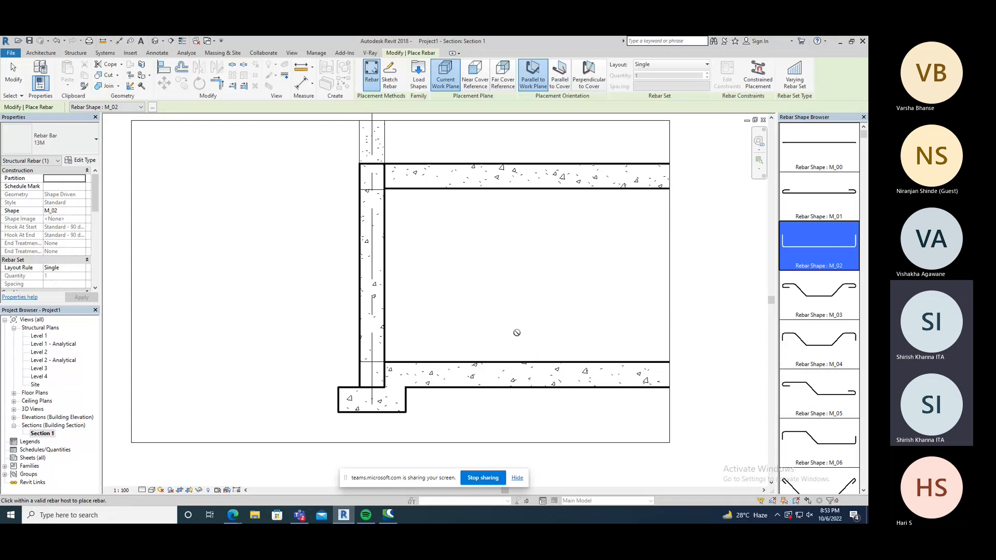
scroll(358, 405, "down", 2)
scroll(353, 413, "up", 5)
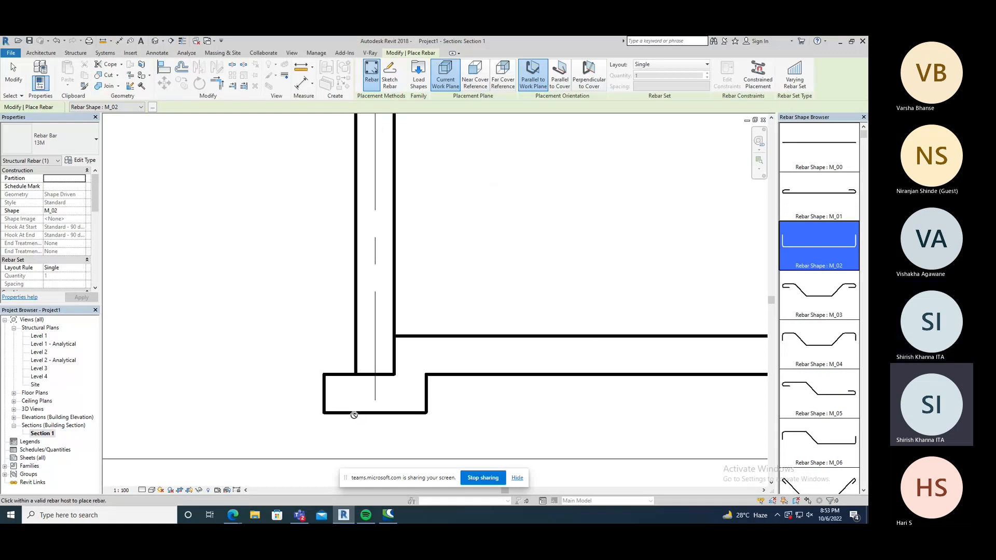
scroll(353, 415, "up", 1)
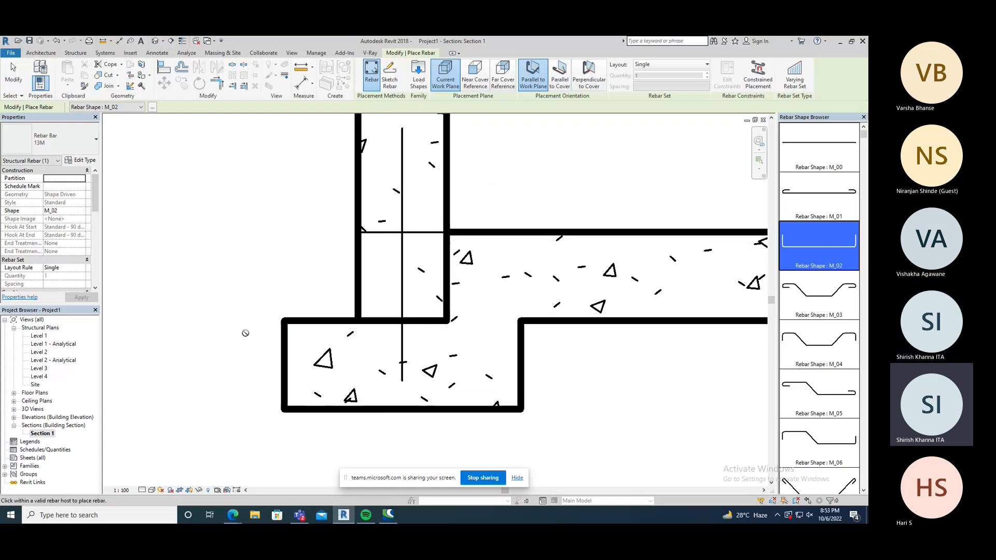
key("Escape")
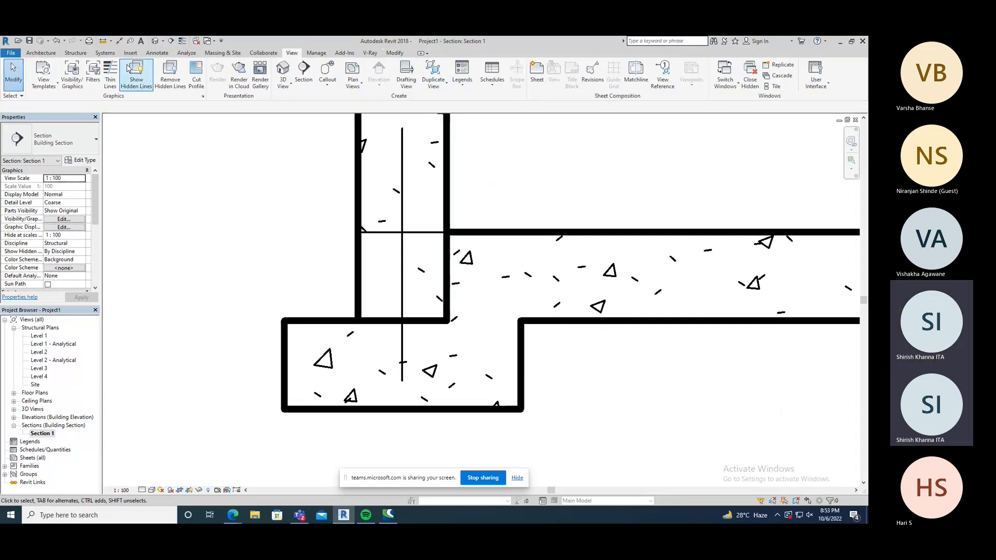
- Examine the rebar cover settings and their descriptions, leave them as they are and exit the Cover command
left_click(76, 54)
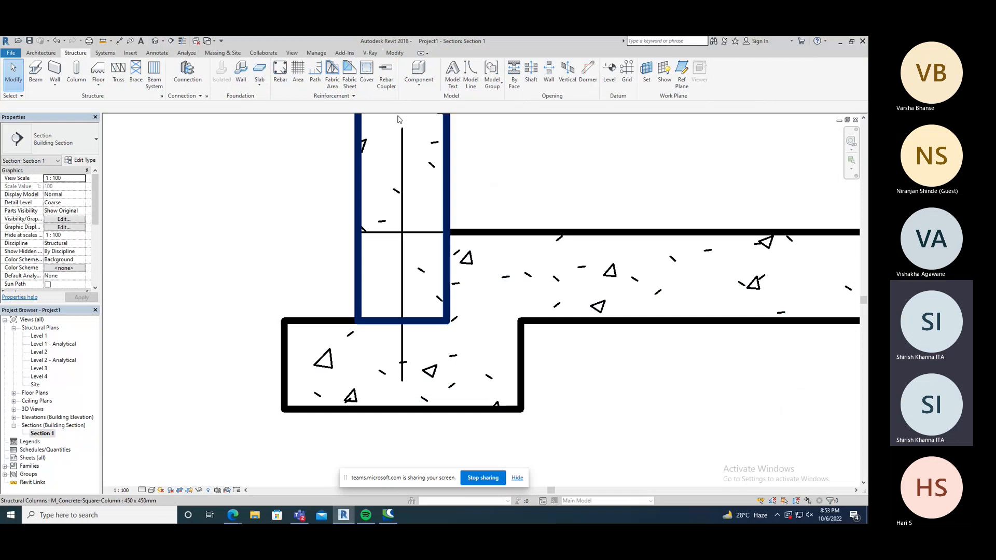
left_click(367, 75)
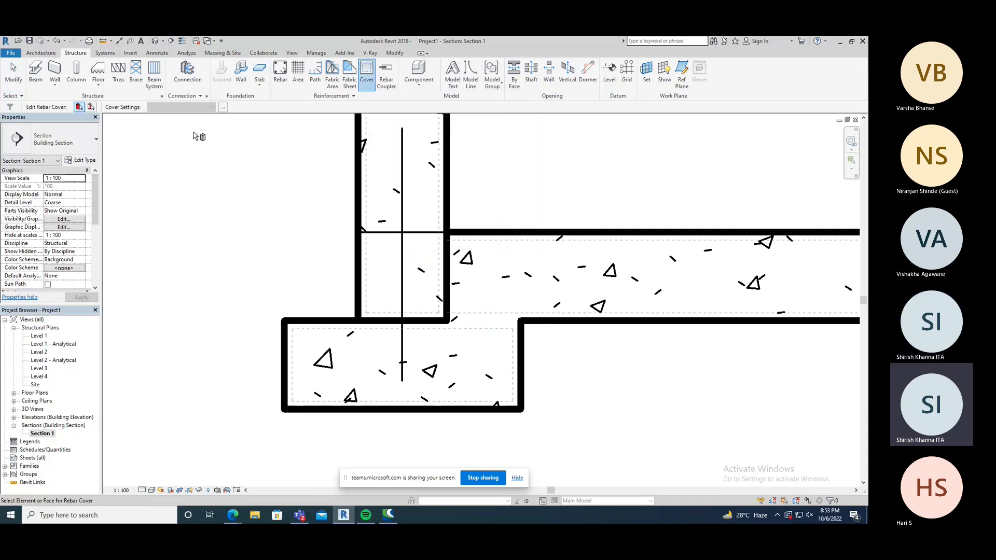
left_click(224, 107)
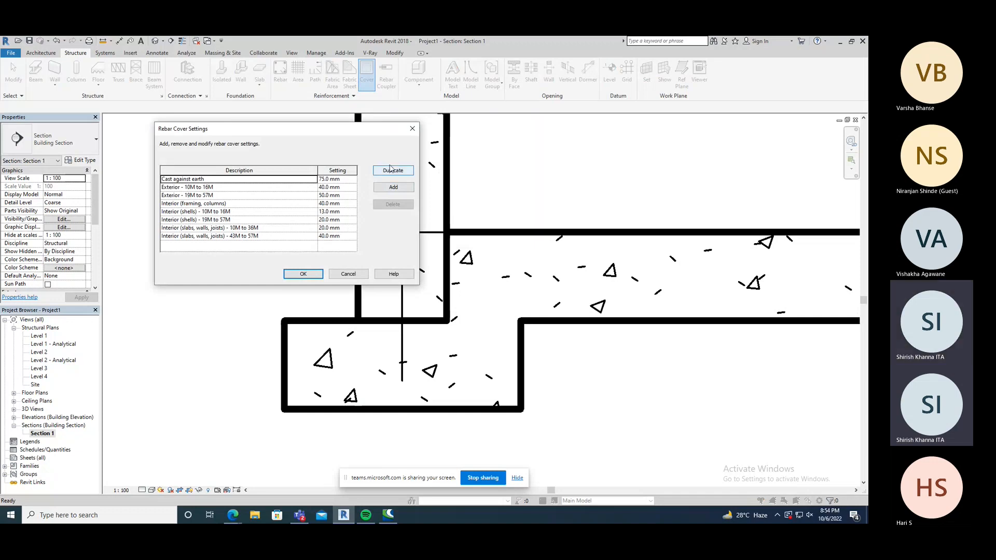
left_click(412, 131)
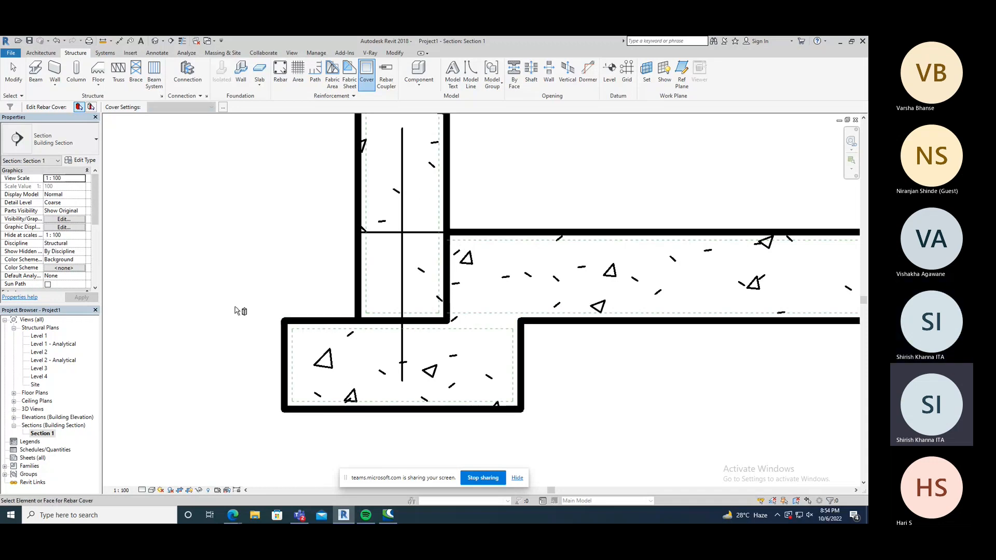
right_click(218, 275)
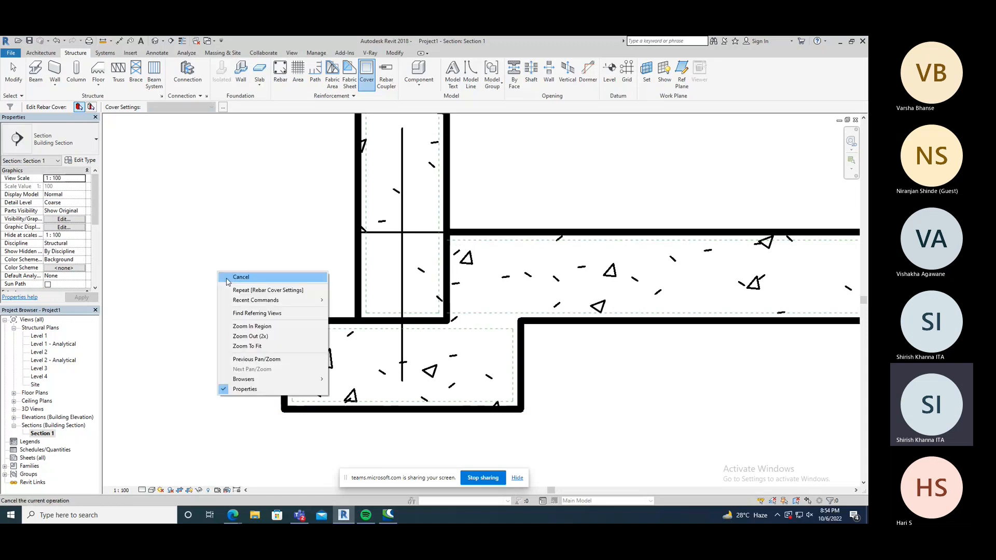
left_click(220, 270)
right_click(192, 262)
left_click(192, 261)
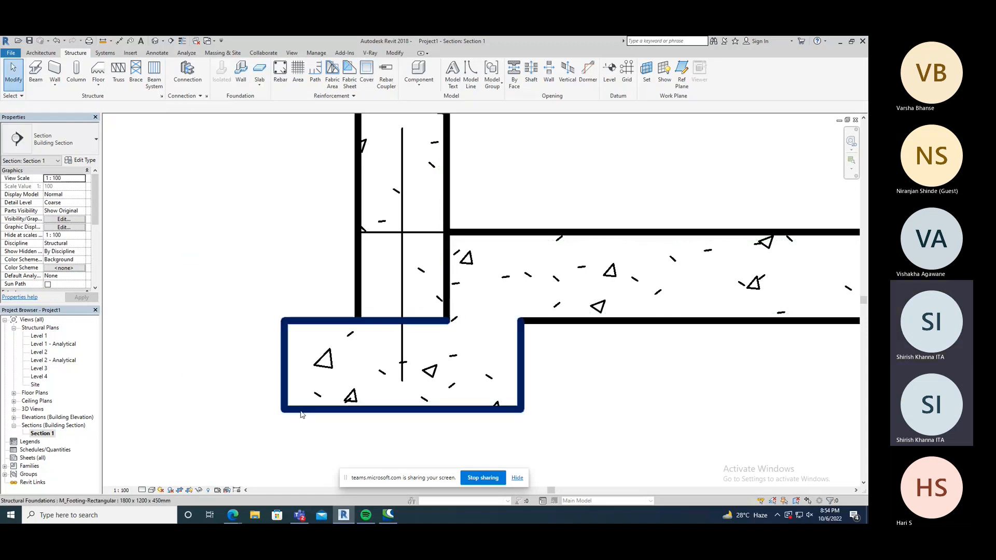
- Start rebar placement in the footing, try the Near and Far Cover Reference planes, and use the Current Work Plane as placement plane
left_click(304, 411)
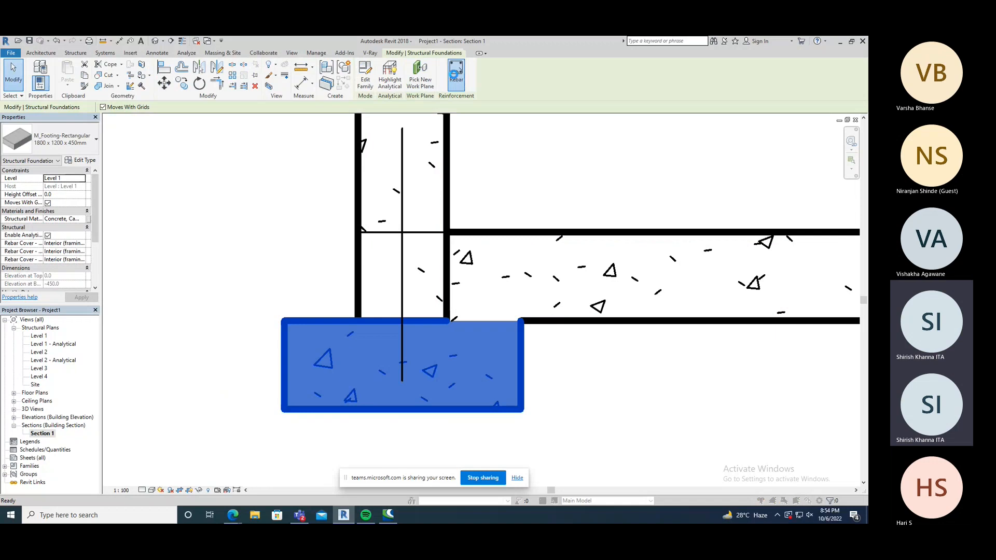
left_click(456, 72)
left_click(454, 295)
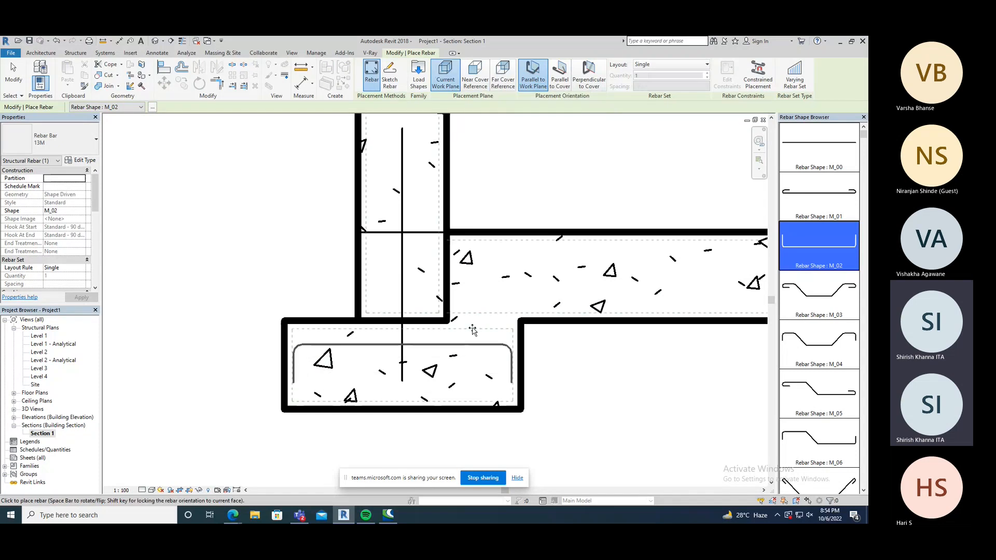
left_click(475, 76)
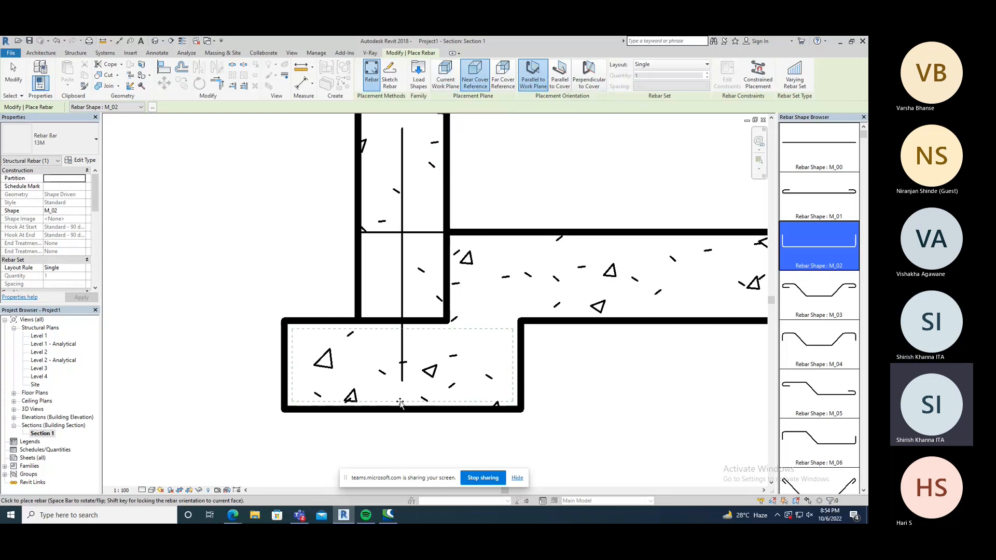
scroll(515, 404, "up", 2)
scroll(515, 403, "up", 1)
scroll(494, 389, "down", 2)
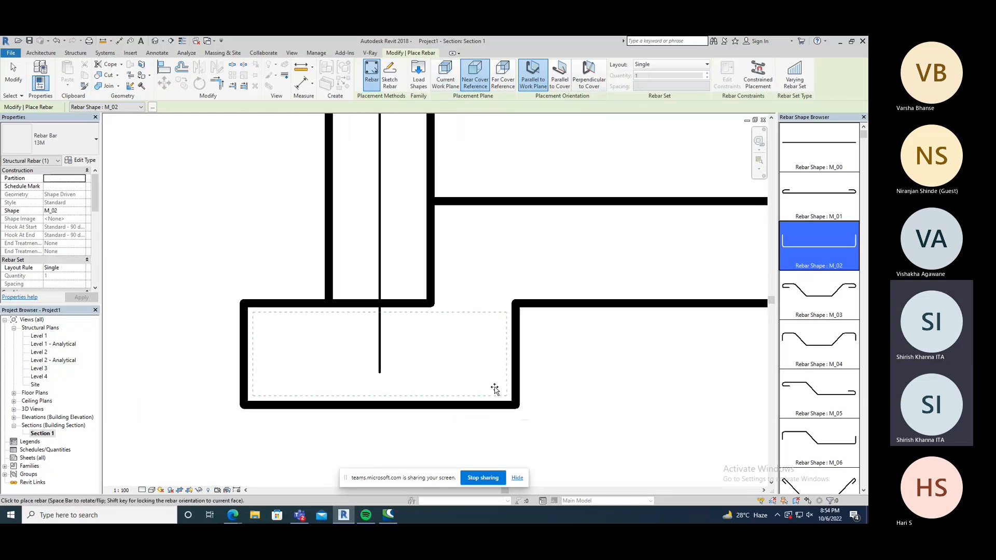
left_click(511, 85)
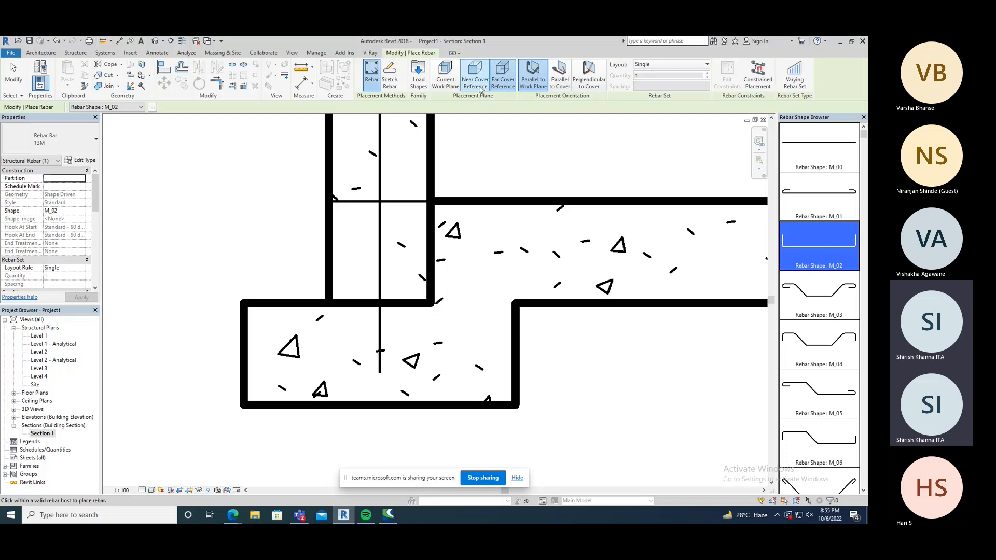
left_click(445, 75)
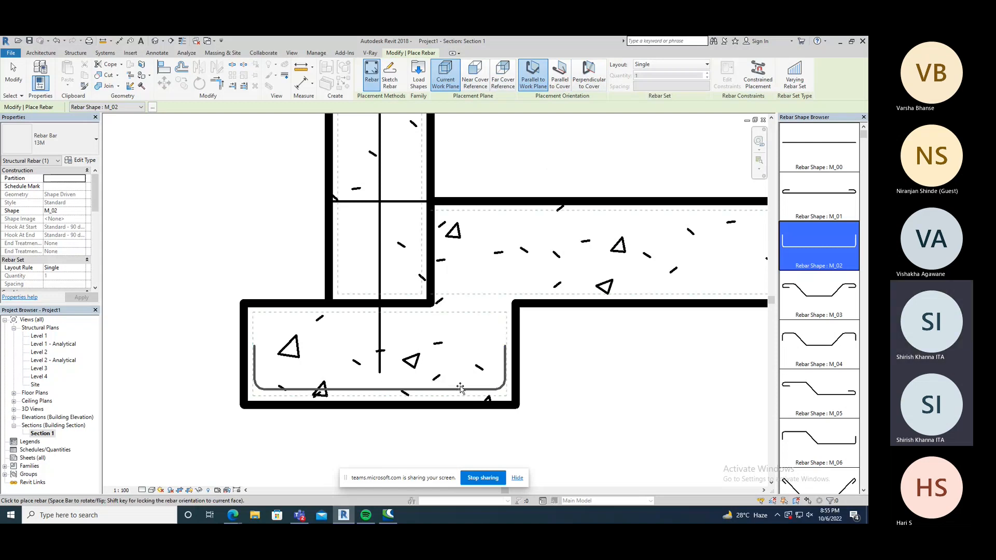
- Try the Perpendicular to Cover orientation for the bar inside the footing and return to Parallel to Work Plane
left_click(584, 88)
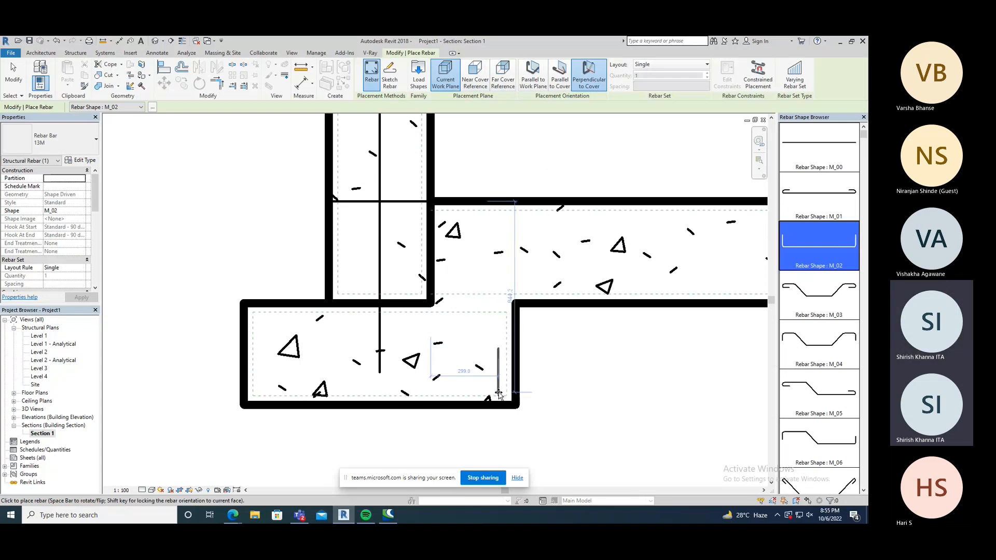
scroll(494, 395, "up", 4)
scroll(498, 394, "up", 2)
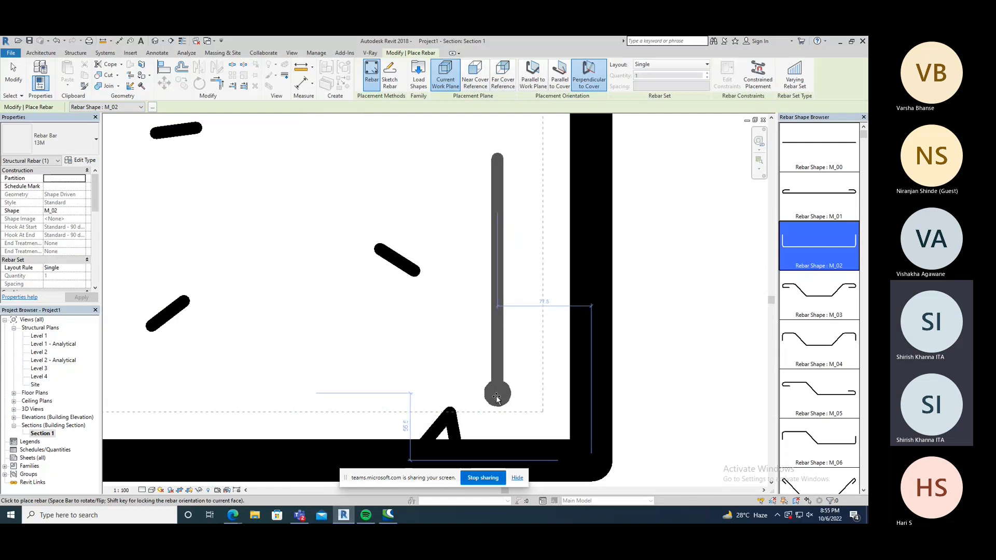
scroll(513, 406, "down", 2)
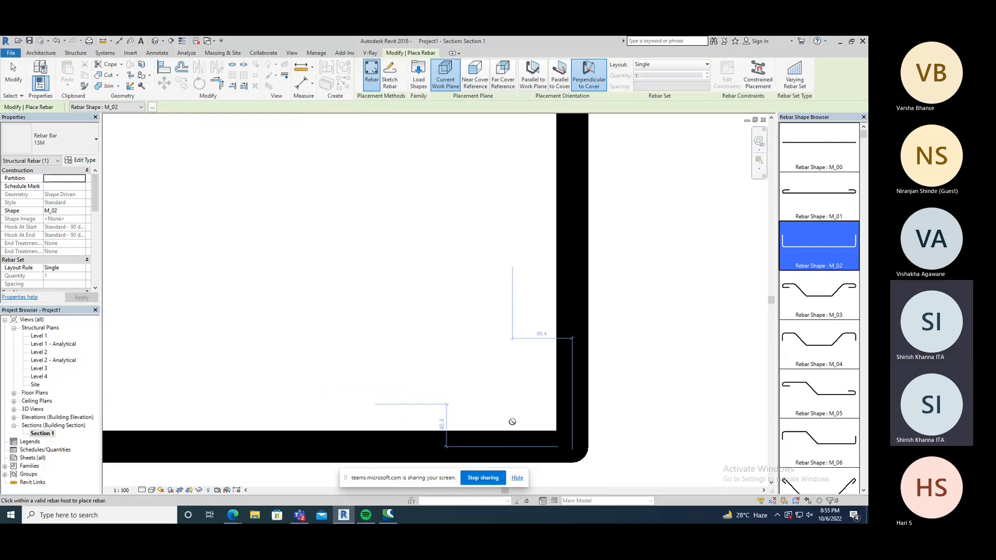
scroll(509, 331, "down", 3)
scroll(510, 331, "down", 3)
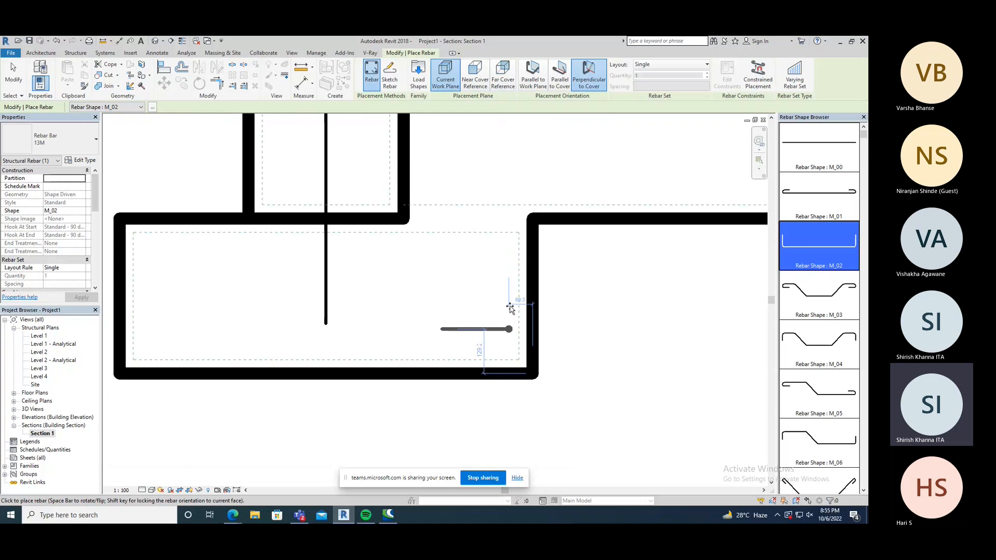
left_click(533, 73)
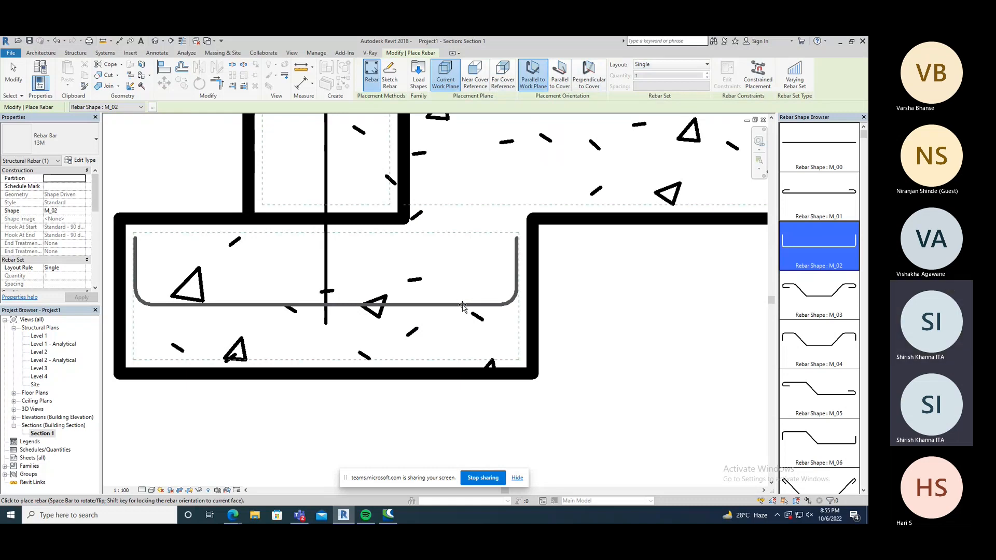
- Try the Fixed Number layout for the rebar set, and use the Maximum Spacing layout instead
left_click(654, 66)
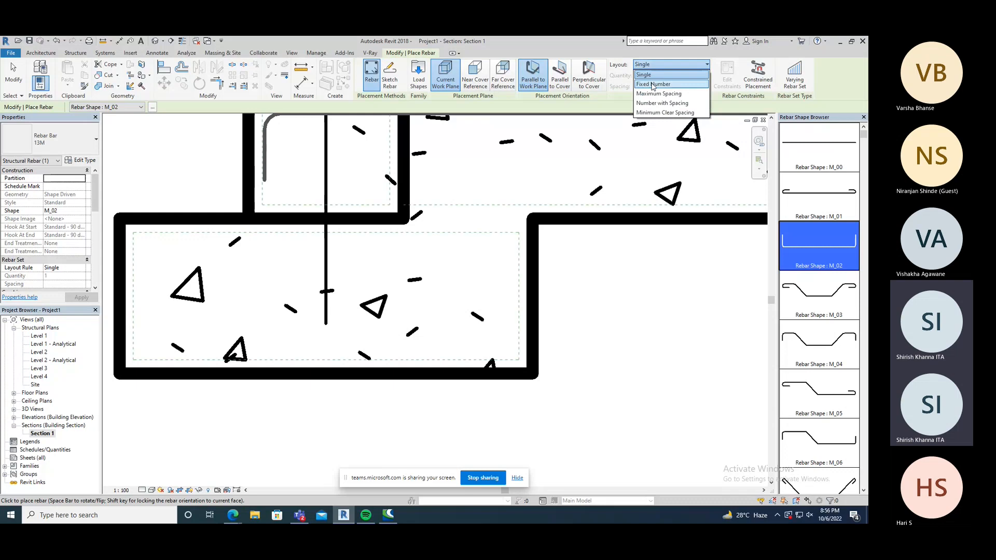
left_click(653, 84)
left_click_drag(647, 76, 621, 79)
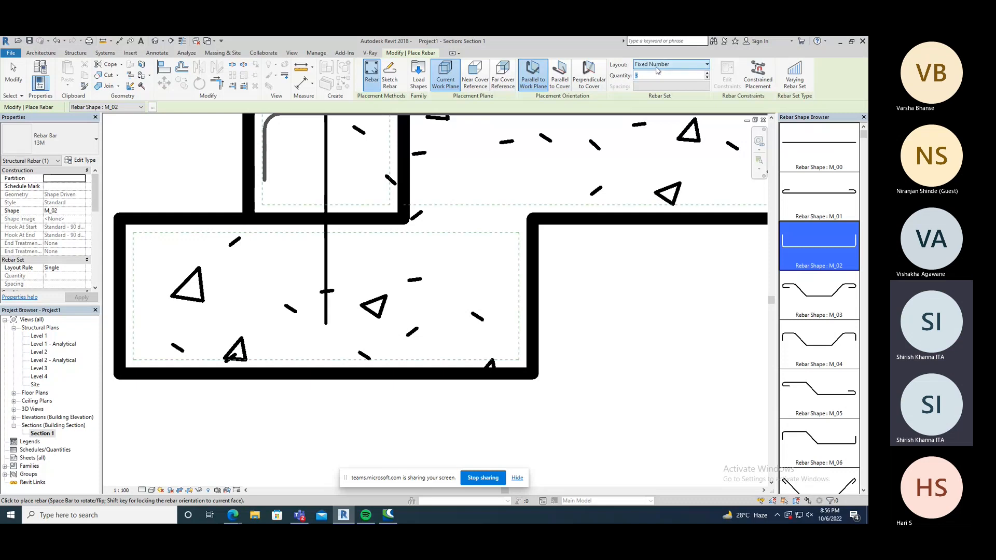
left_click(657, 66)
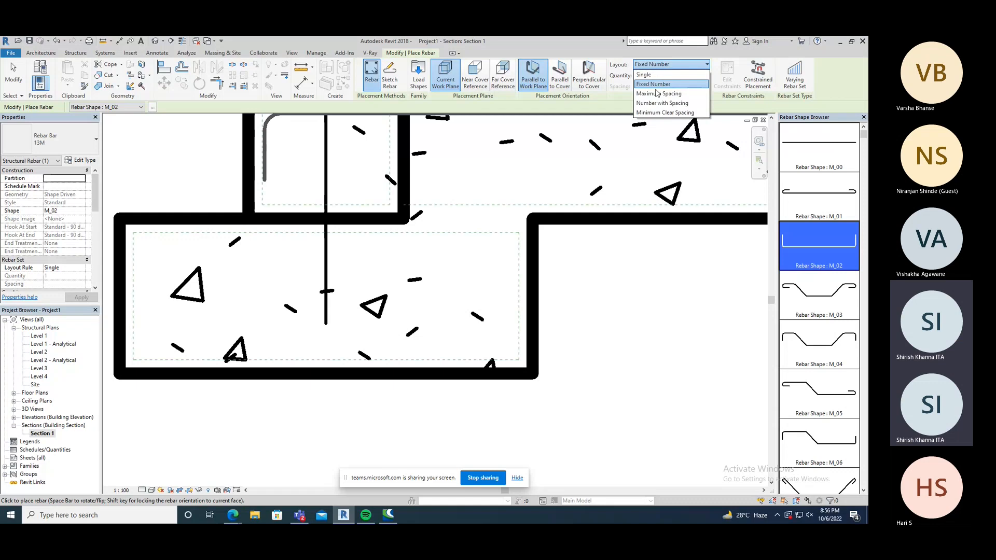
left_click(657, 94)
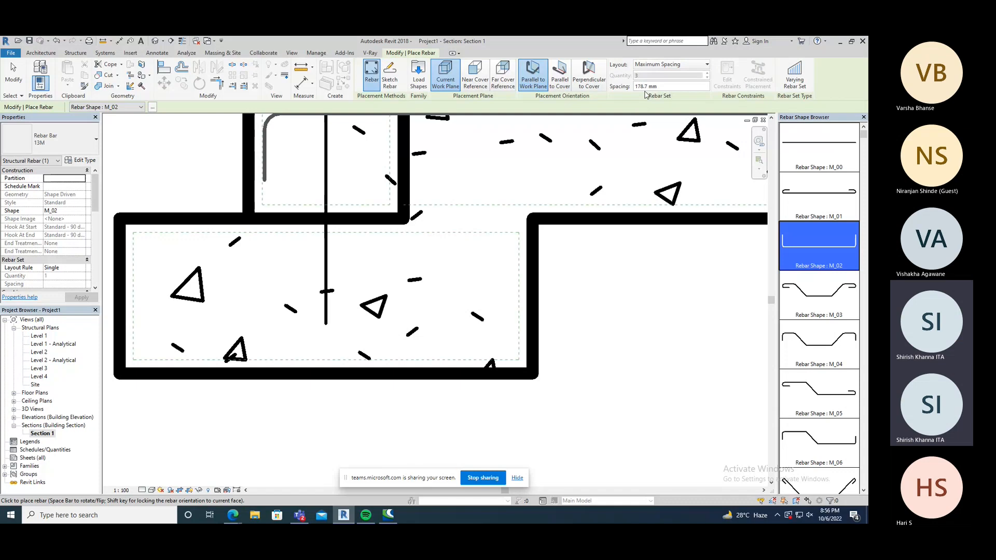
- Set the rebar spacing to 150 mm, place the M_02 bar set along the footing's bottom cover and end rebar placement
left_click(648, 87)
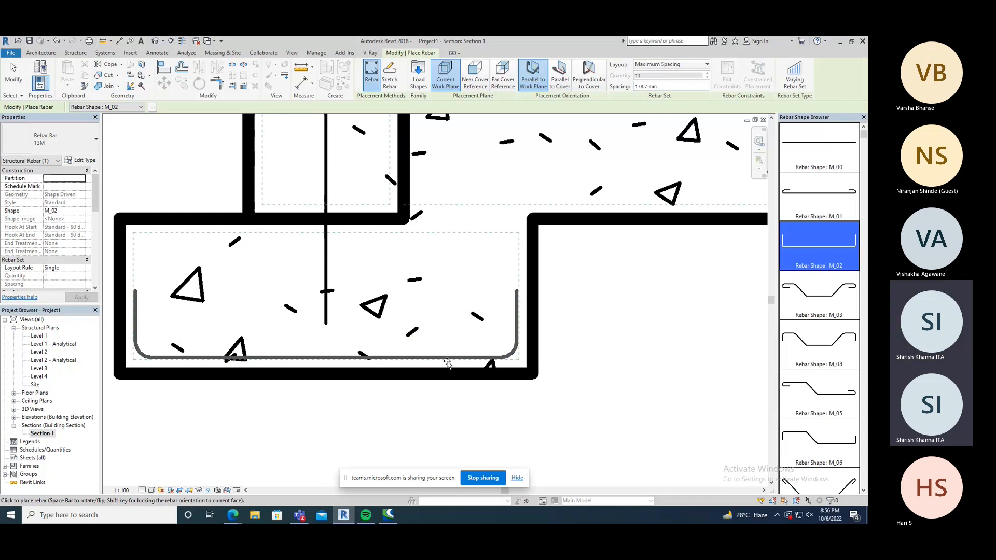
left_click_drag(665, 86, 625, 87)
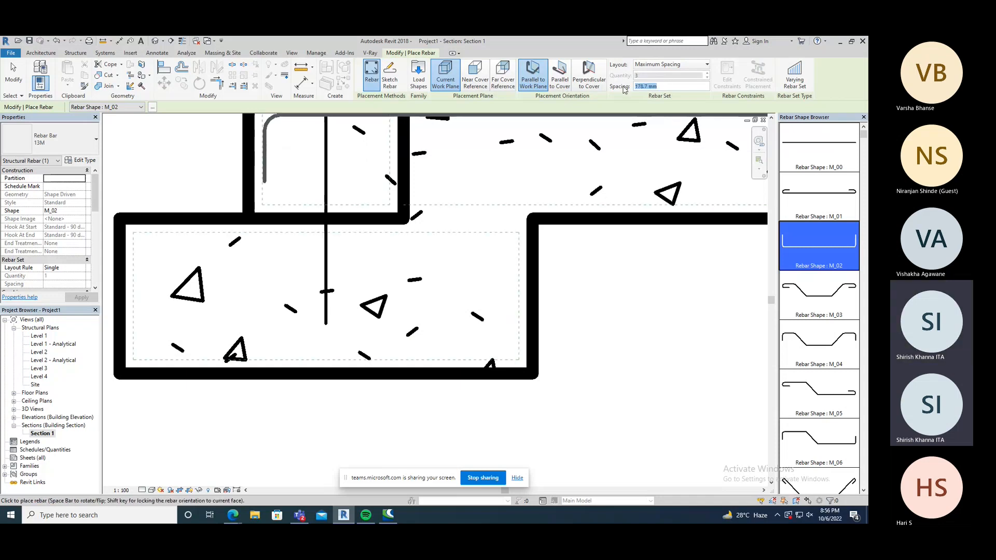
type("150")
key("Return")
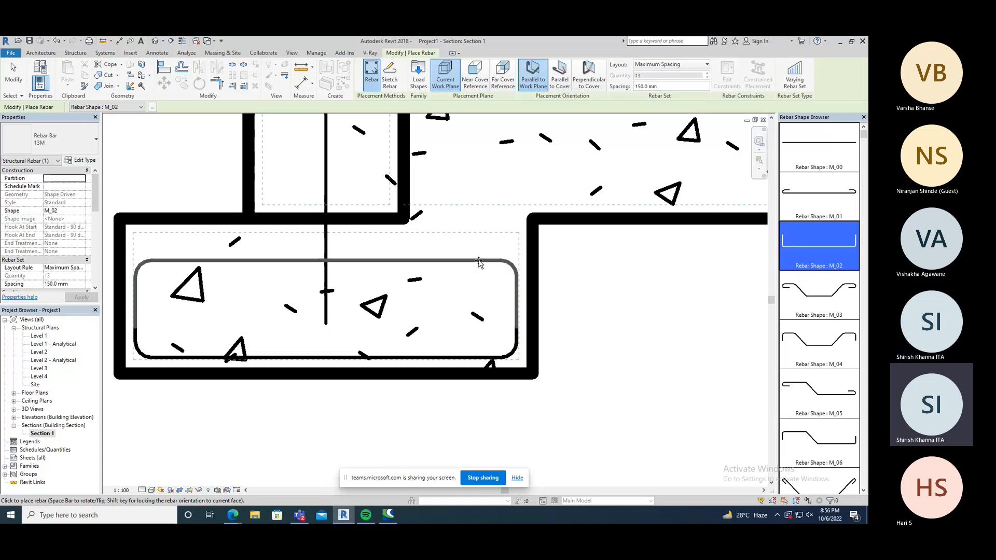
right_click(478, 262)
left_click(496, 268)
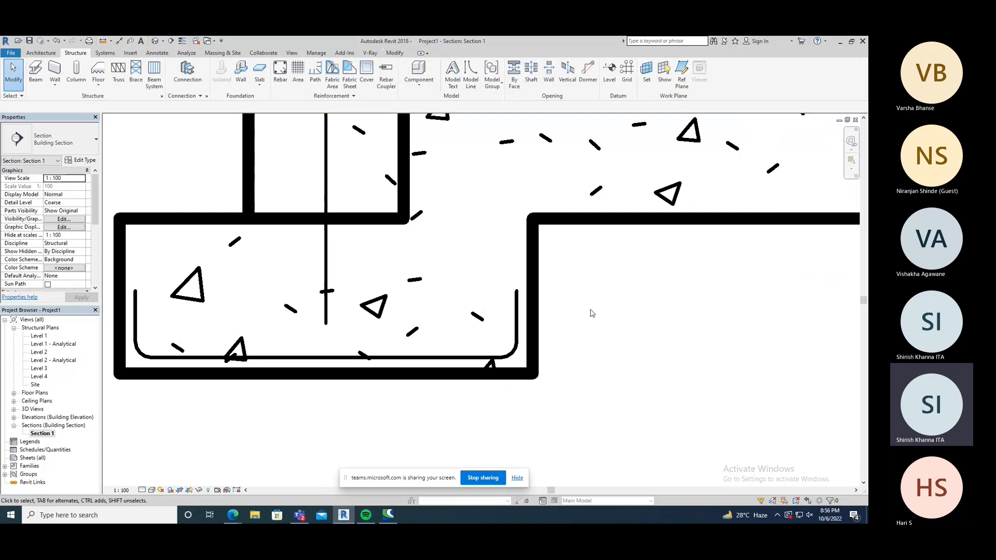
- Open the 3D view, set its visual style to Wireframe and inspect the rebar set inside the footing
scroll(590, 311, "down", 2)
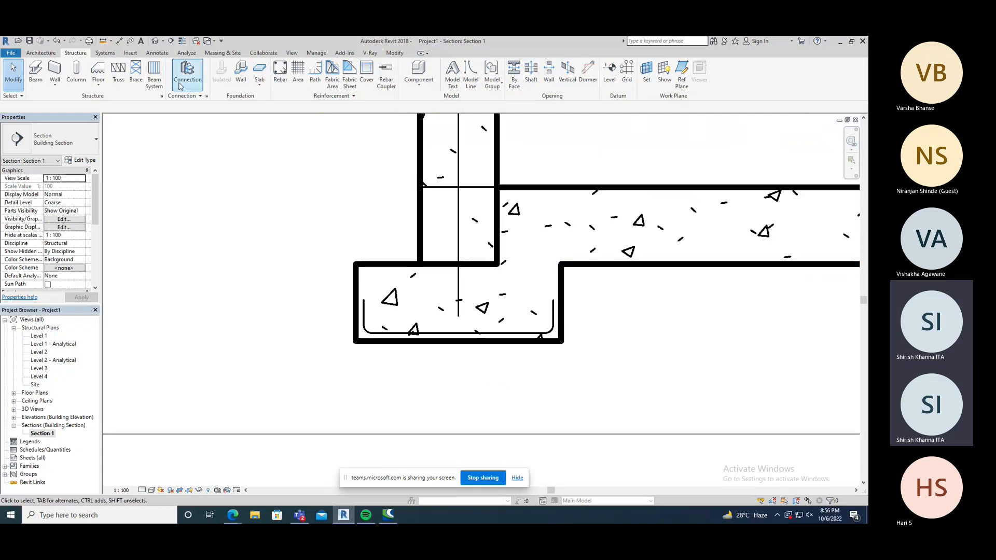
left_click(155, 42)
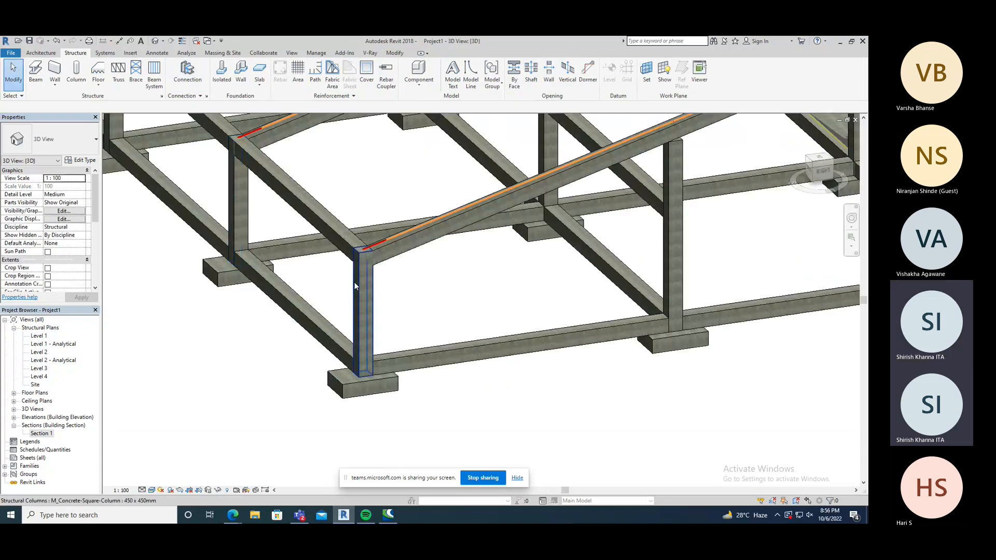
scroll(354, 283, "down", 2)
middle_click_drag(354, 285, 407, 314)
middle_click_drag(323, 275, 253, 281)
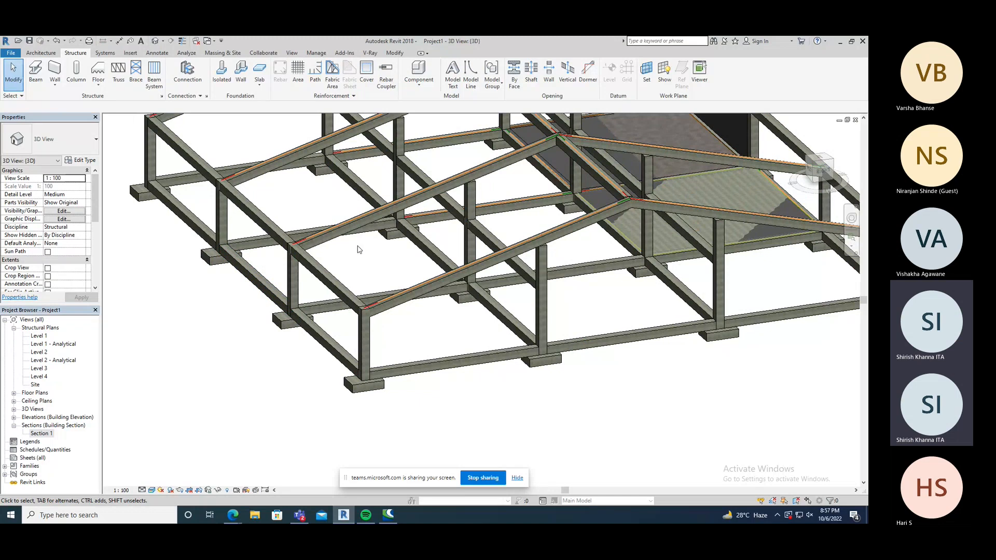
left_click(155, 490)
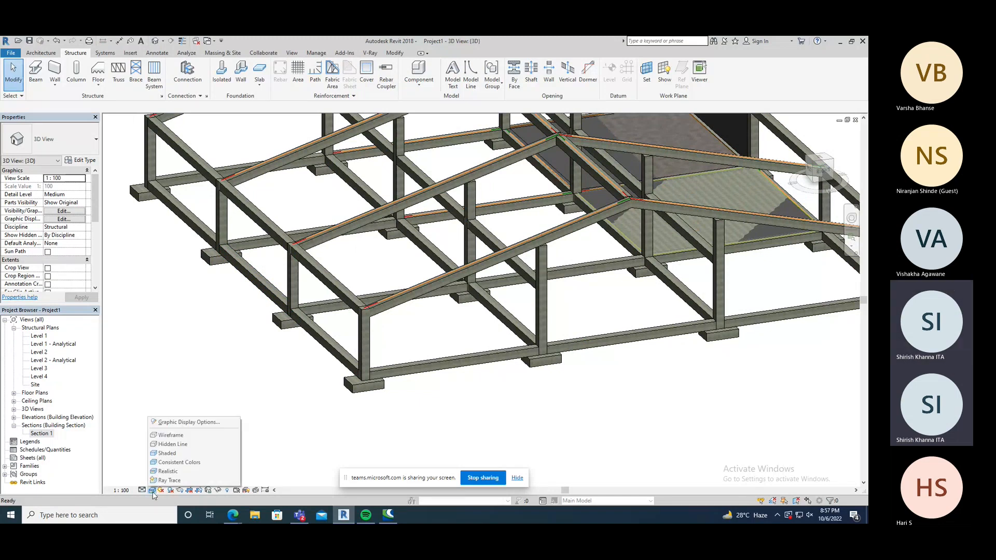
left_click(177, 437)
scroll(284, 409, "up", 8)
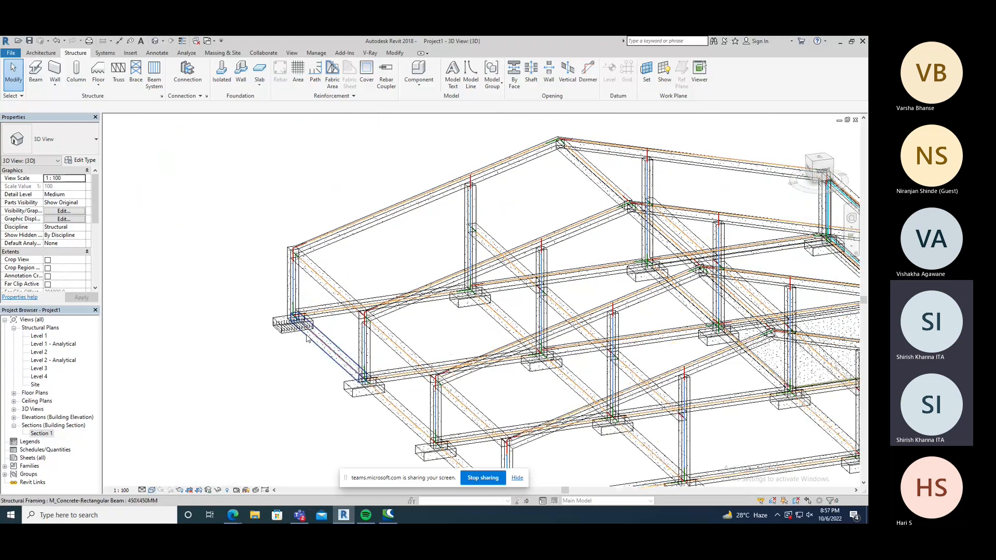
mouse_move(293, 377)
middle_mouse_down()
mouse_move(294, 401)
mouse_move(329, 384)
mouse_move(404, 225)
mouse_move(418, 256)
mouse_move(284, 456)
mouse_move(298, 454)
mouse_move(291, 392)
middle_mouse_up()
scroll(291, 391, "up", 2)
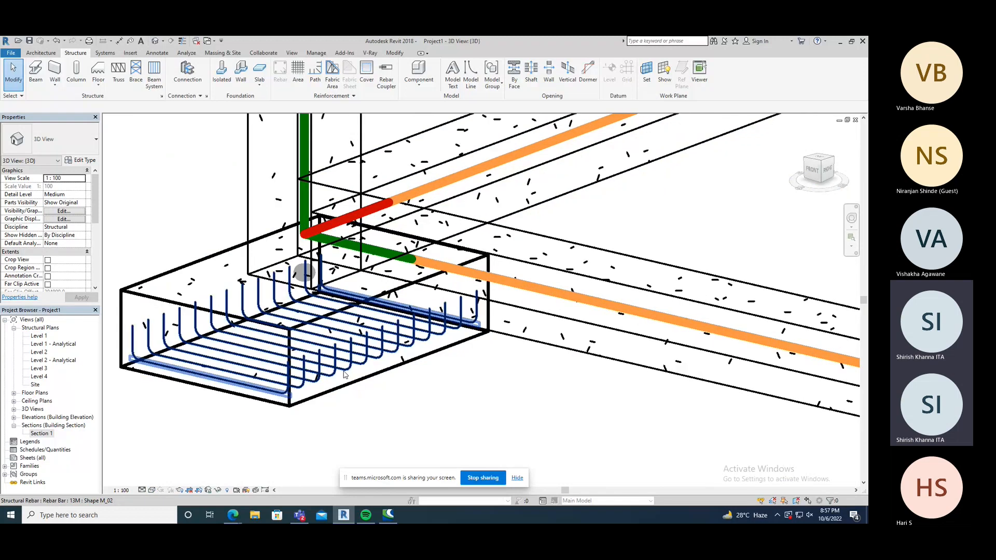
scroll(209, 369, "down", 1)
scroll(247, 382, "down", 1)
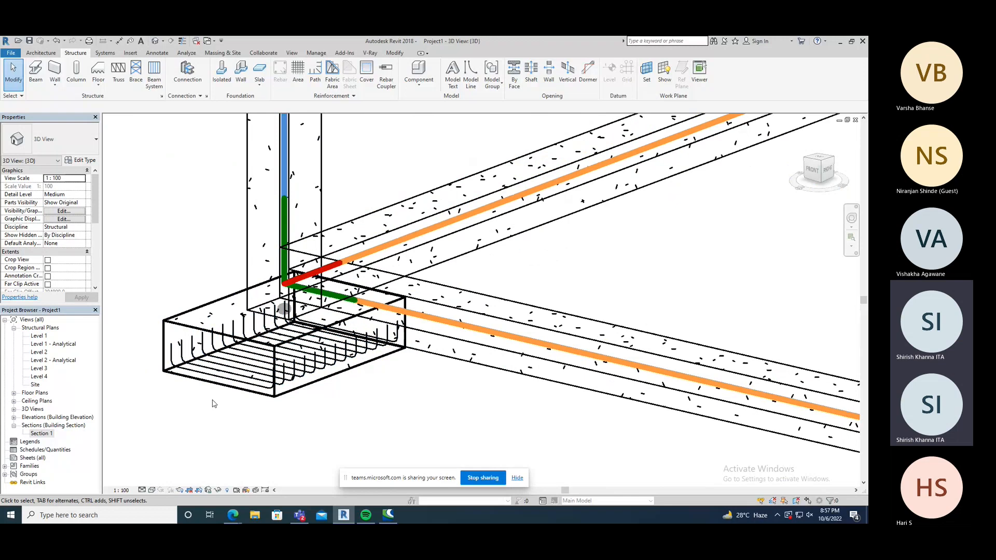
- Return to Section 1 and start rebar placement in the footing with the Perpendicular to Cover orientation
left_click(40, 433)
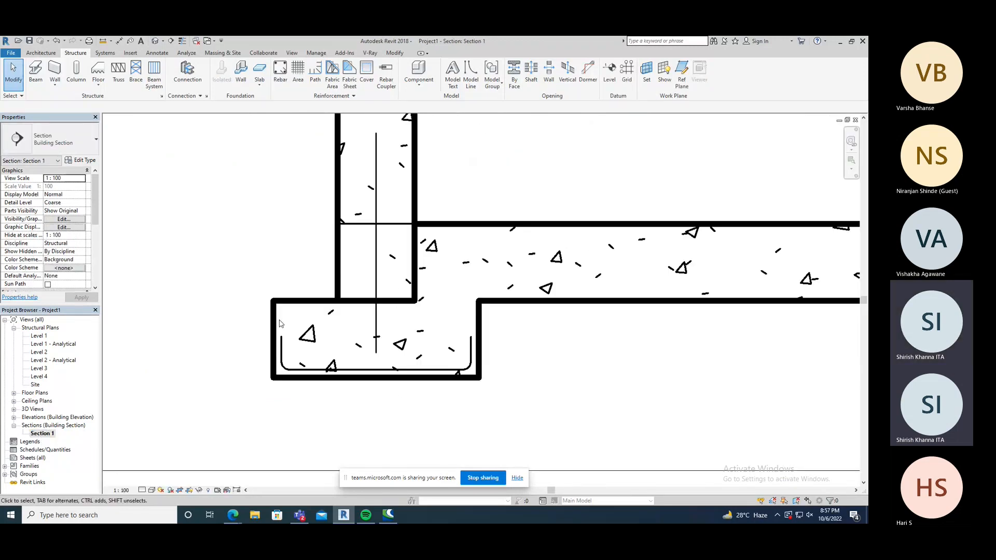
left_click(284, 306)
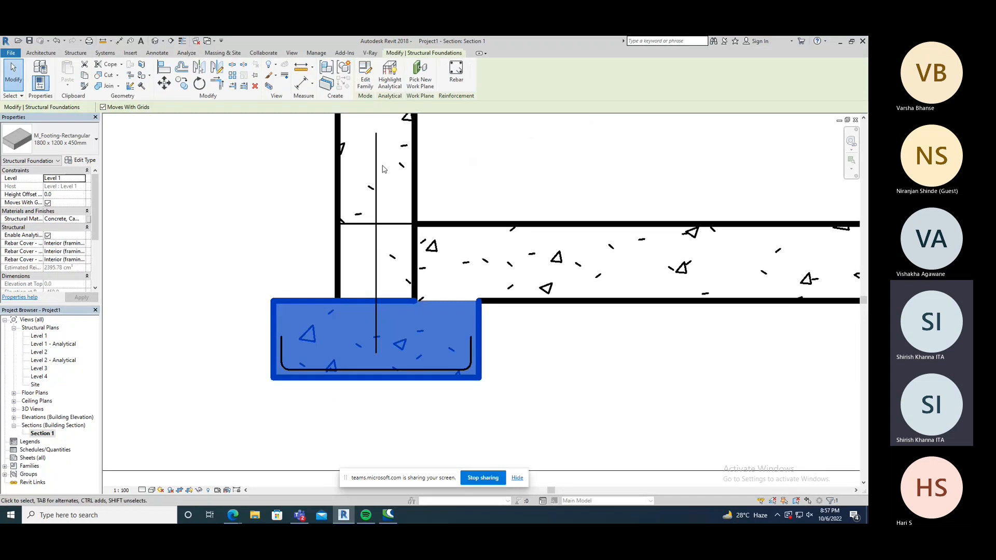
left_click(456, 73)
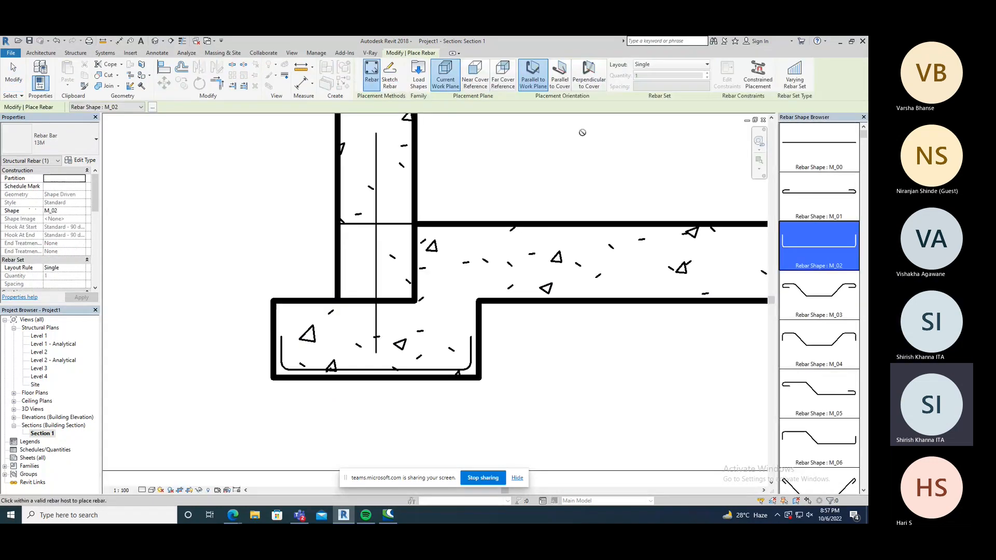
scroll(463, 364, "up", 3)
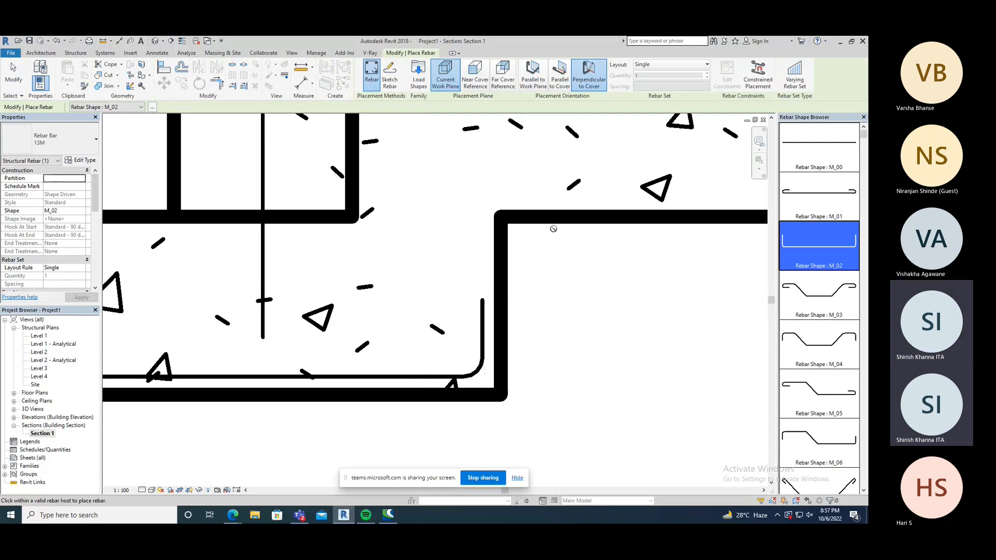
- Use the Maximum Spacing layout at 150 mm, place the crossing M_02 bar set at the footing's bottom cover and end placement
left_click(662, 64)
left_click(659, 93)
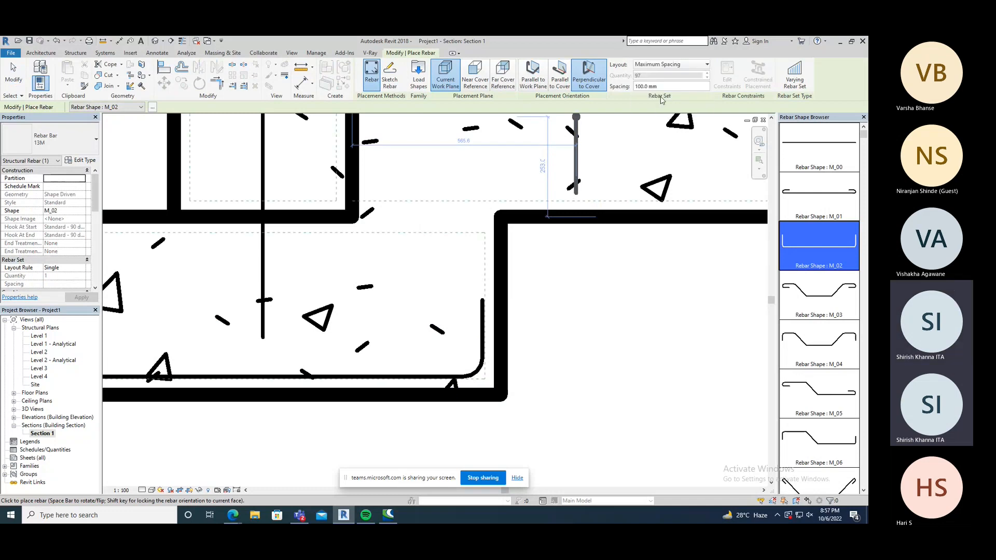
type("150")
key("Return")
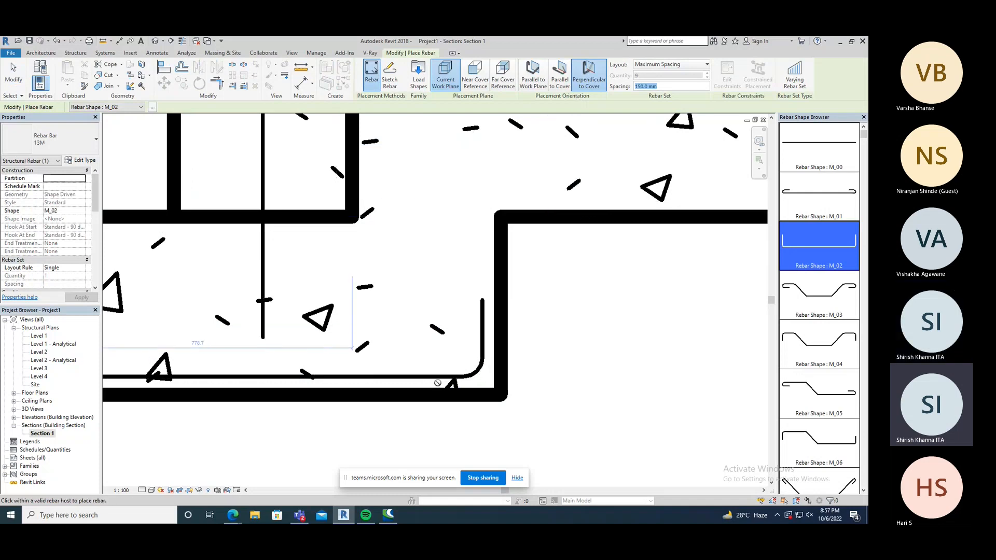
left_click(440, 381)
scroll(455, 327, "down", 2)
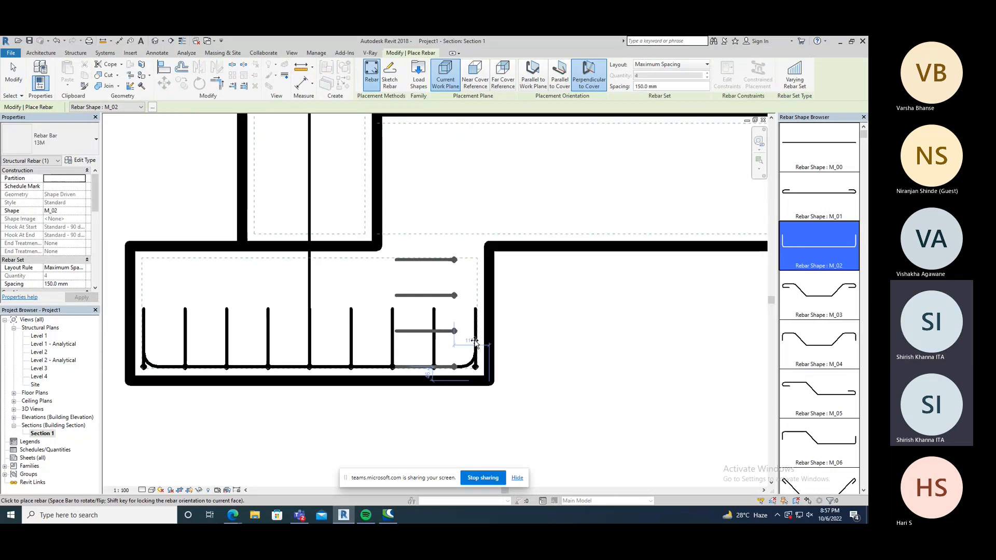
right_click(536, 331)
left_click(558, 336)
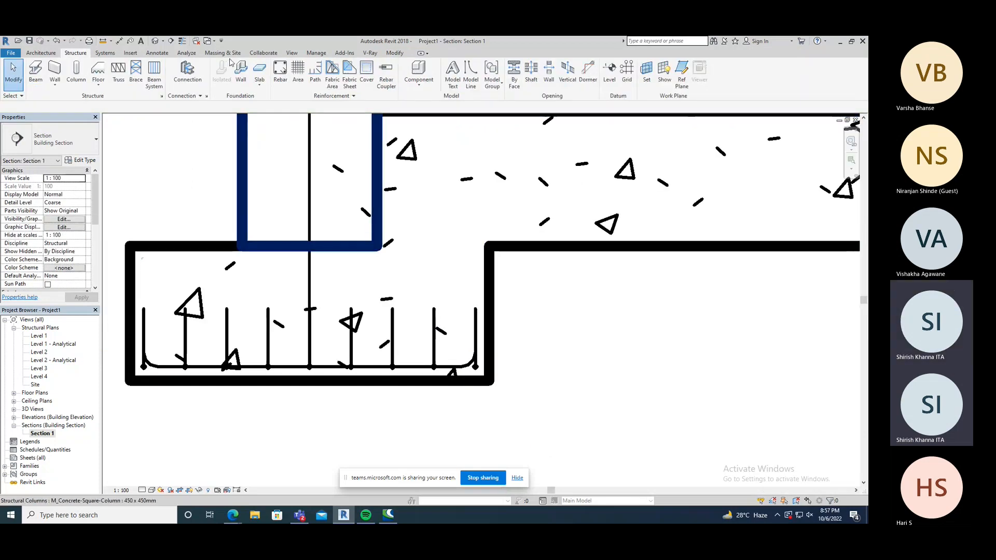
- Examine the crossing bar sets of the footing in the 3D view
left_click(155, 42)
mouse_move(264, 349)
middle_mouse_down()
mouse_move(286, 301)
mouse_move(232, 204)
mouse_move(266, 339)
middle_mouse_up()
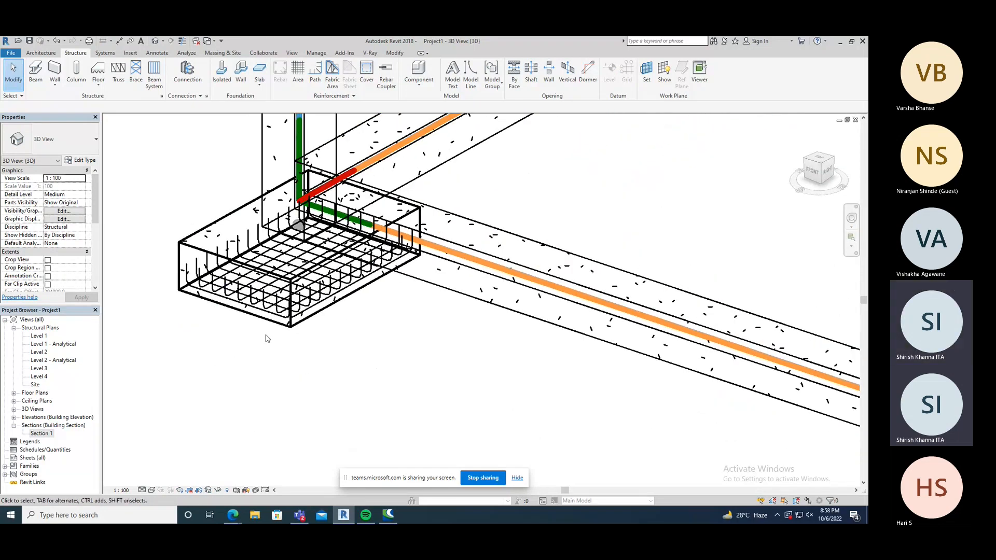
middle_click_drag(234, 367, 261, 410)
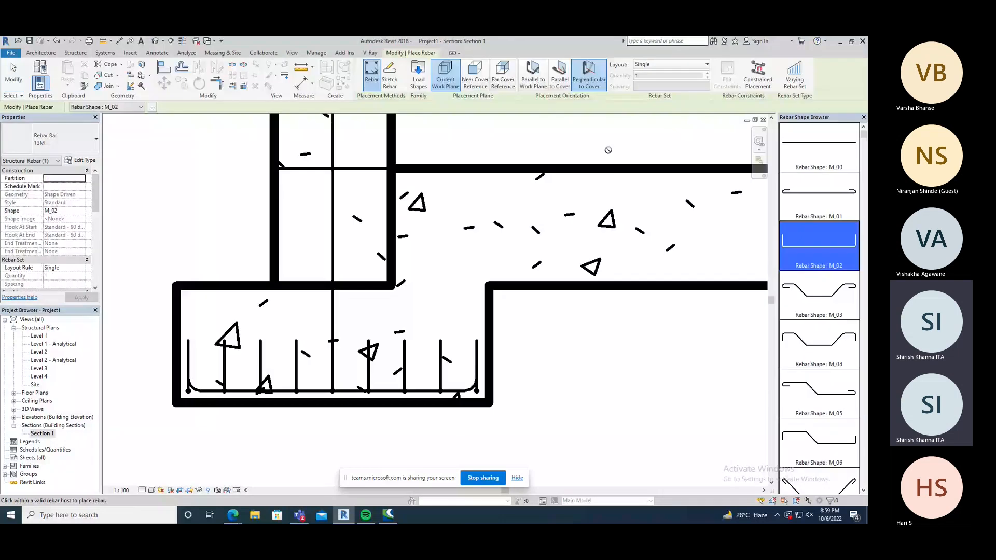
- Select straight rebar shape M_00, cycle its orientation to Parallel to Work Plane over the footing, and end rebar placement
left_click(833, 153)
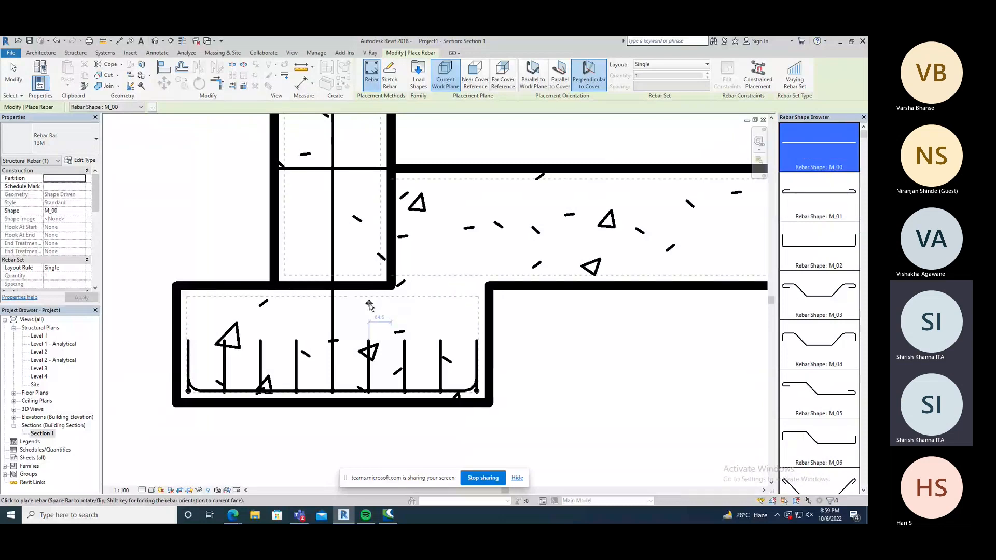
scroll(369, 305, "up", 3)
scroll(369, 305, "up", 3)
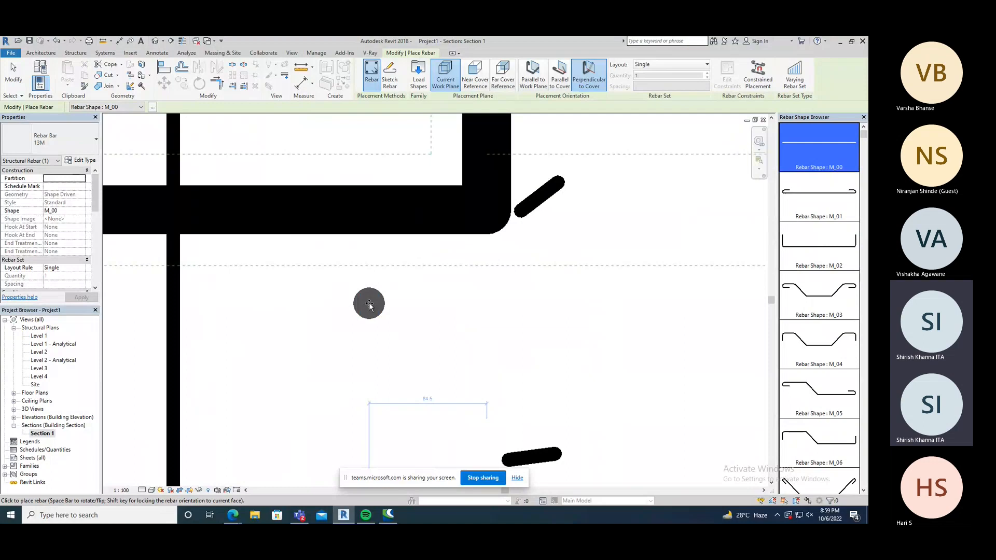
scroll(368, 305, "down", 5)
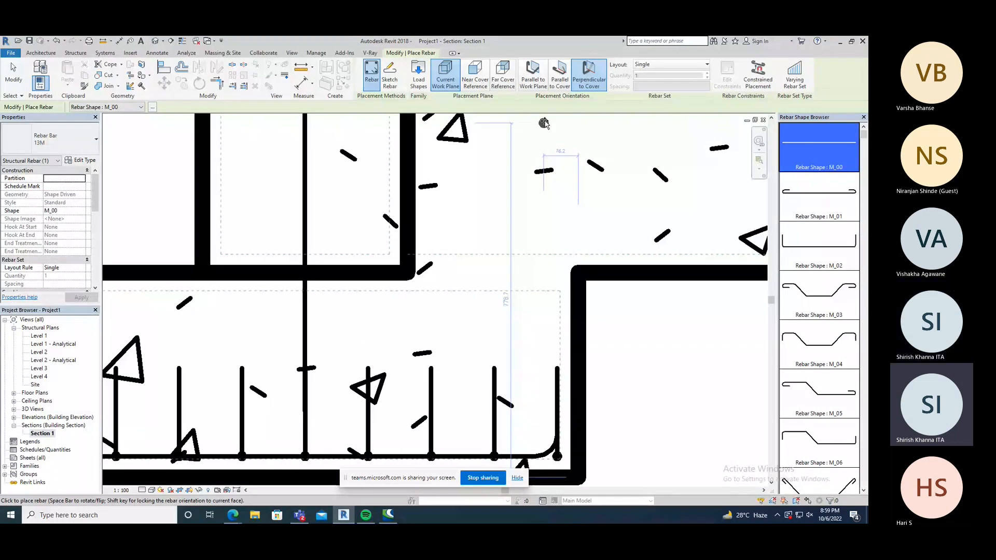
key("space")
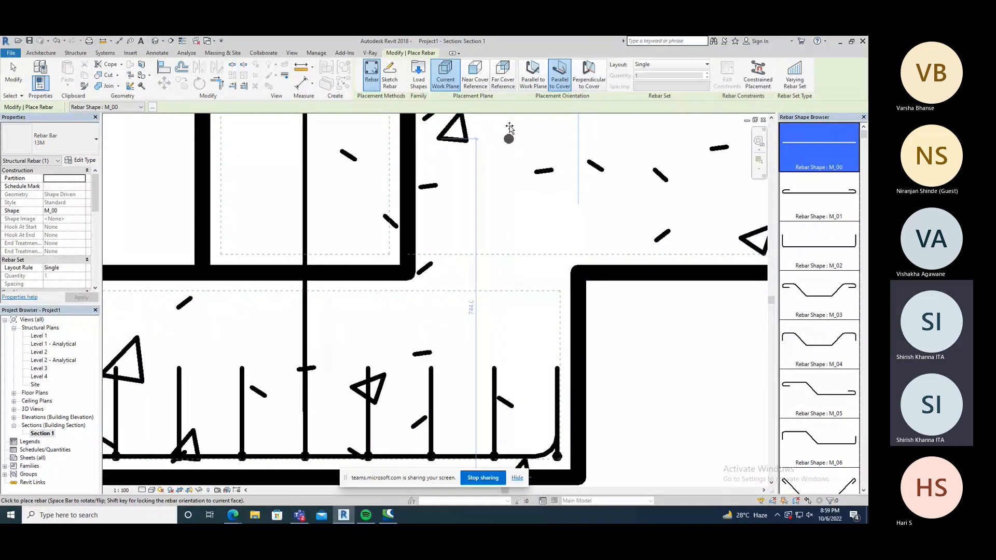
key("space")
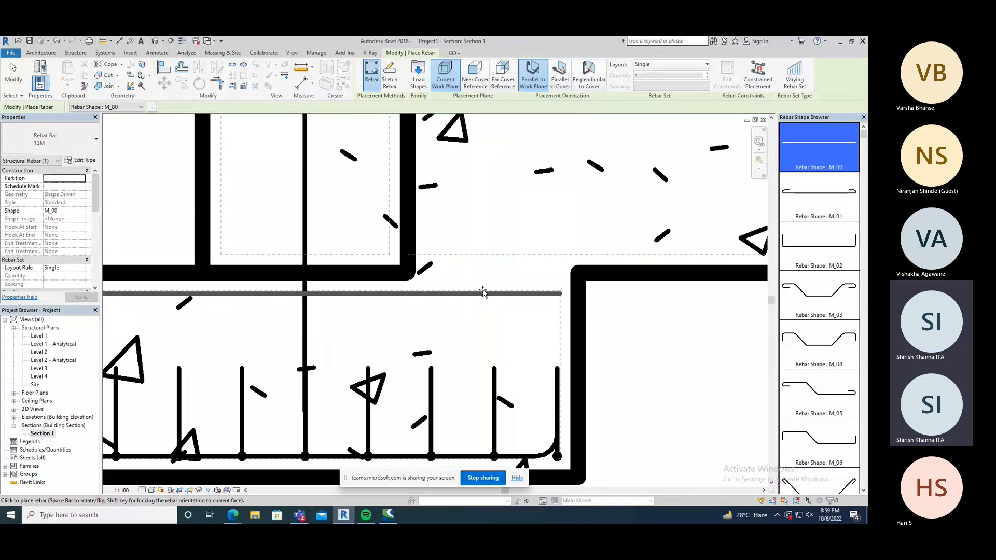
scroll(482, 292, "down", 3)
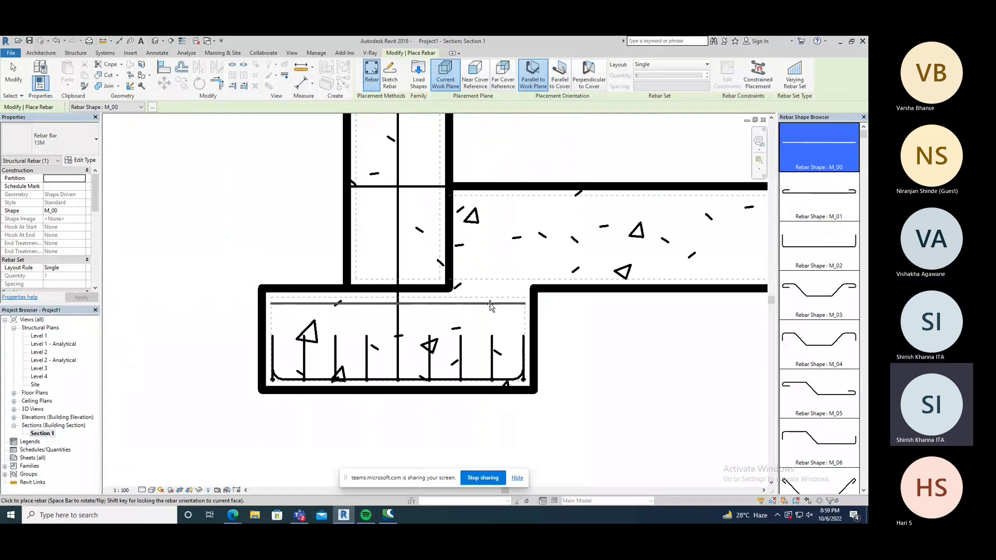
scroll(490, 307, "down", 1)
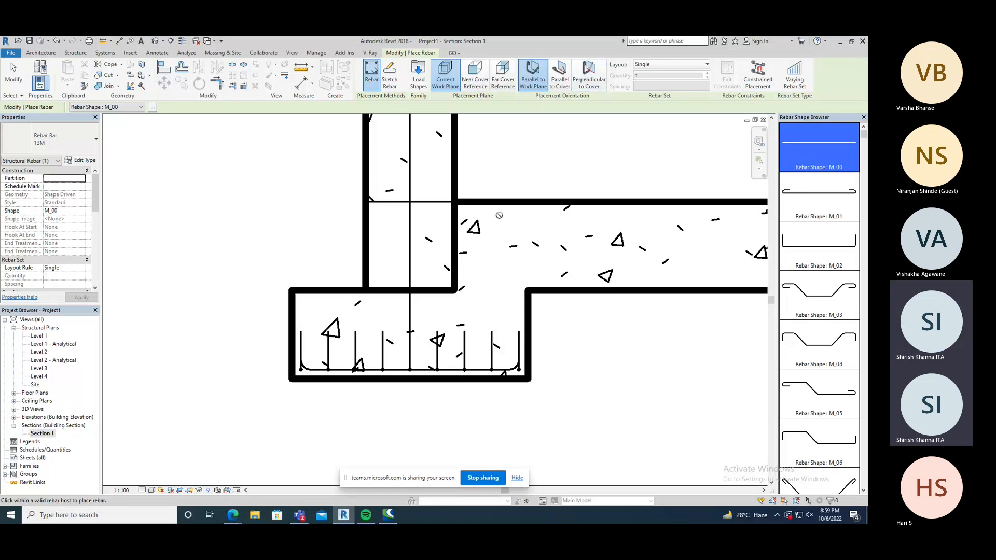
scroll(478, 280, "down", 2)
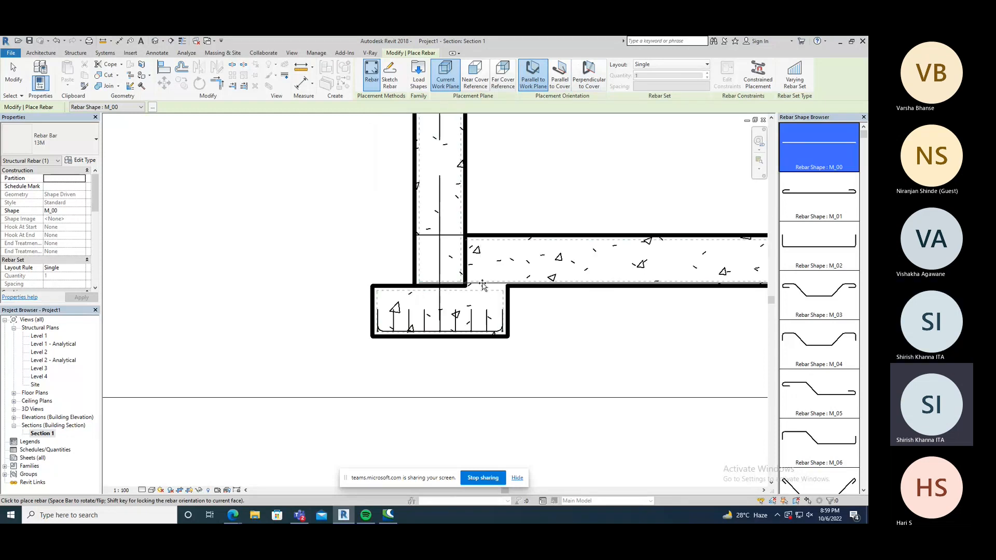
right_click(276, 210)
left_click(282, 214)
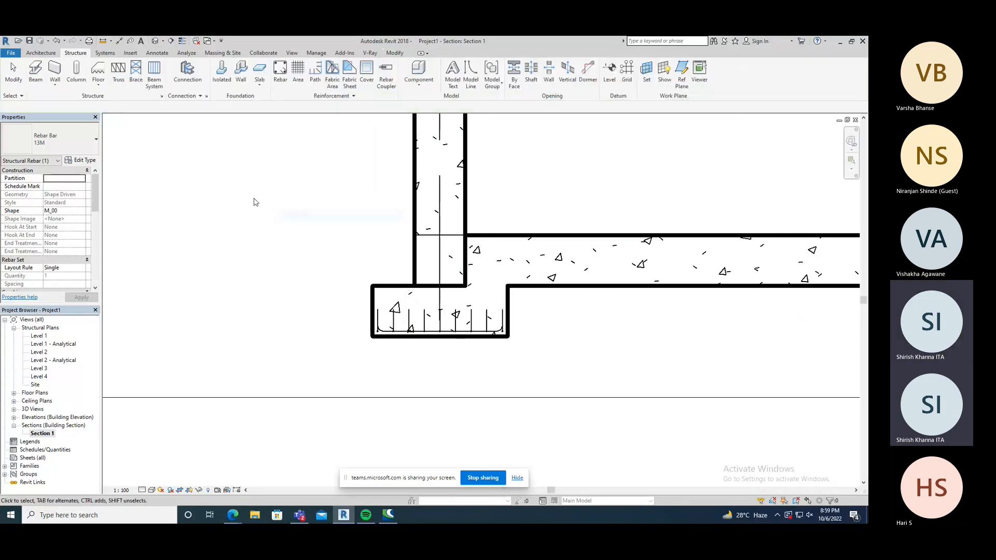
- Start rebar placement in the grid 1 column with shape M_00 and the Fixed Number layout
scroll(275, 224, "down", 1)
scroll(275, 224, "down", 4)
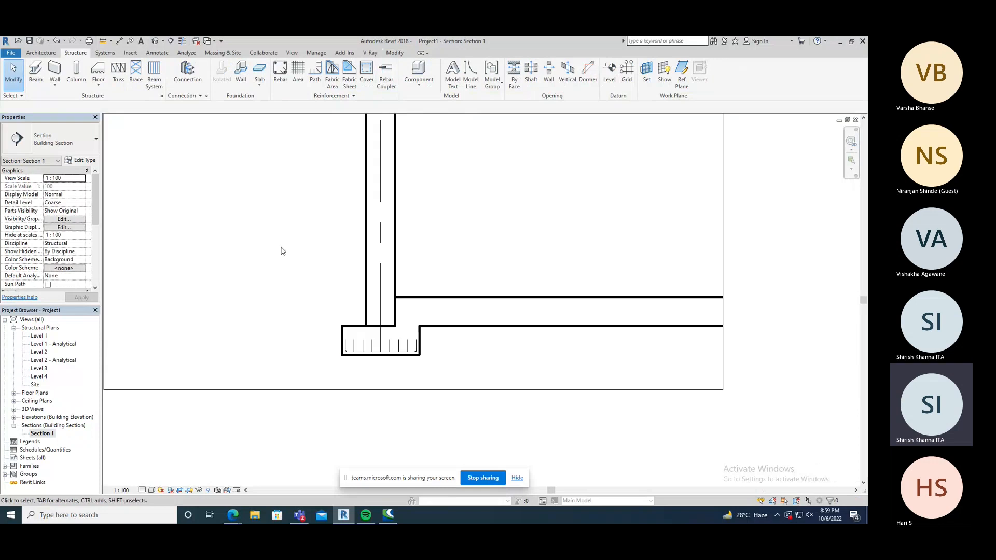
scroll(327, 289, "down", 1)
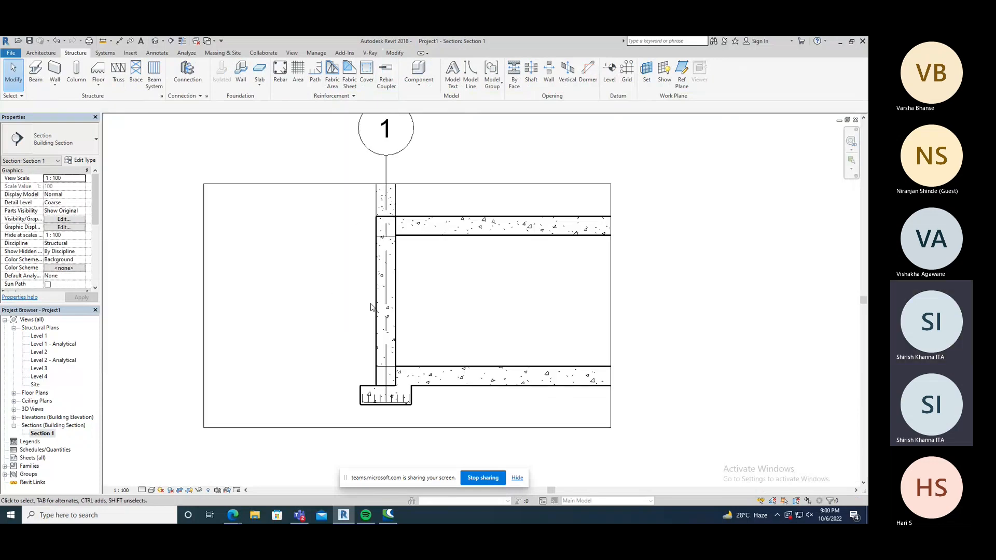
middle_click_drag(371, 306, 376, 278)
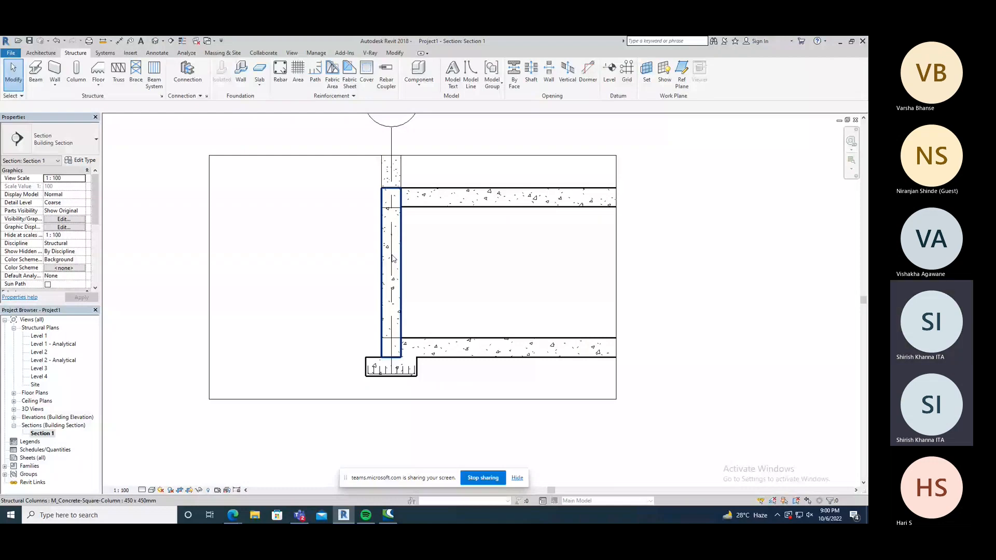
left_click(399, 222)
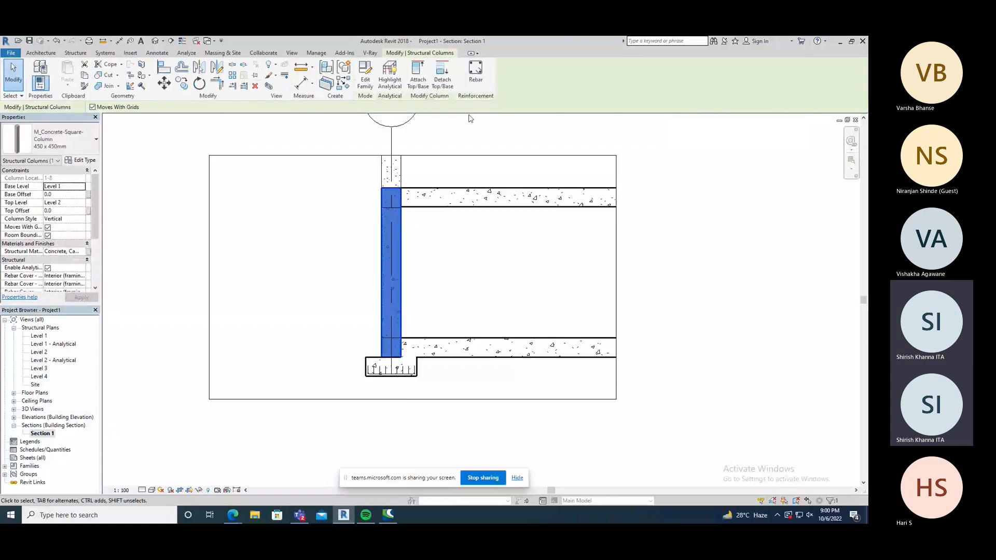
left_click(475, 70)
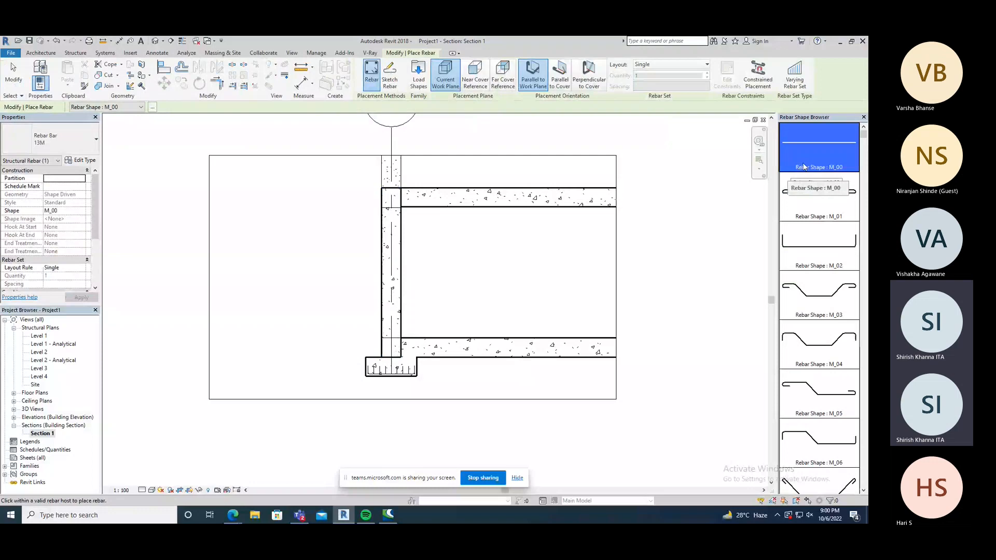
left_click(656, 65)
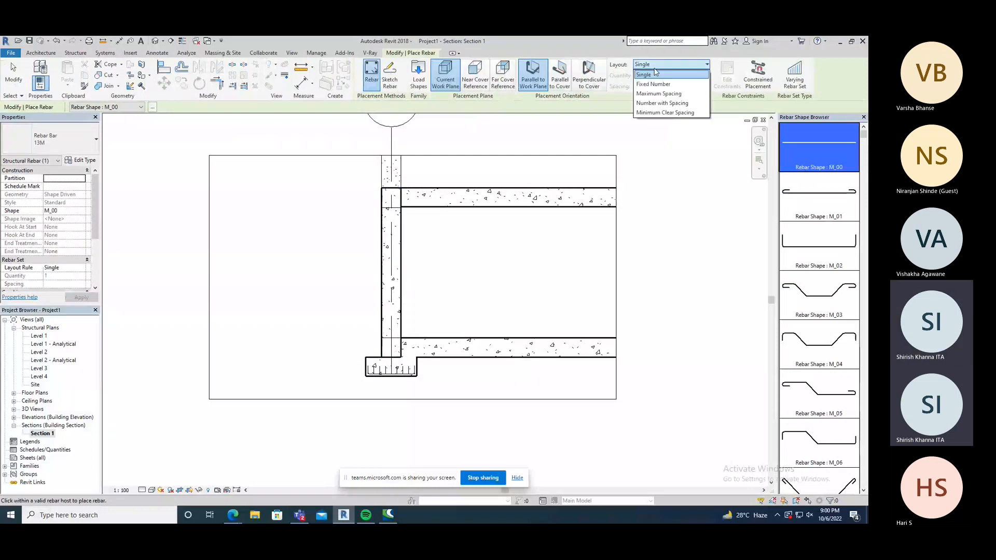
left_click(653, 84)
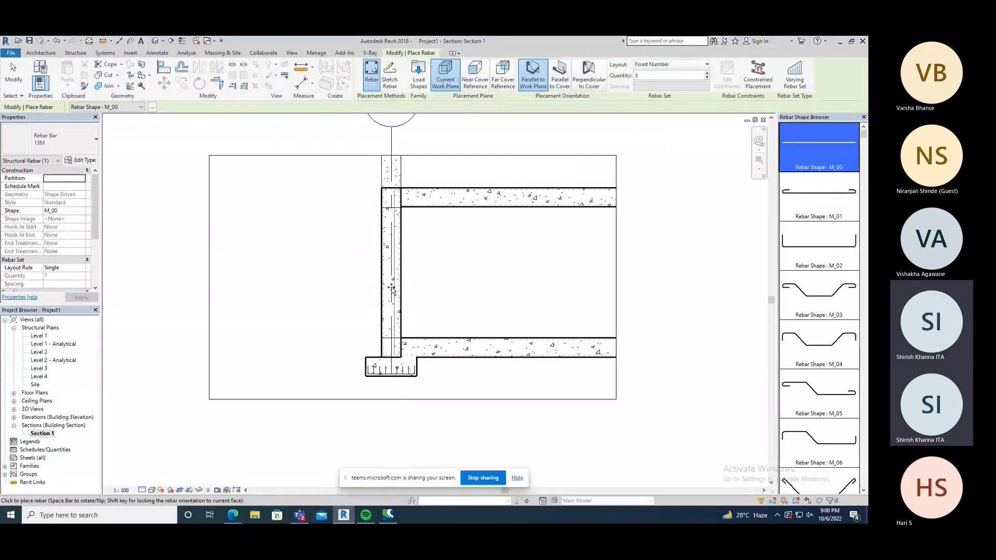
- Place two sets of three vertical M_00 bars in the grid 1 column, along the cover of its two opposite faces
scroll(384, 294, "up", 4)
scroll(385, 295, "up", 1)
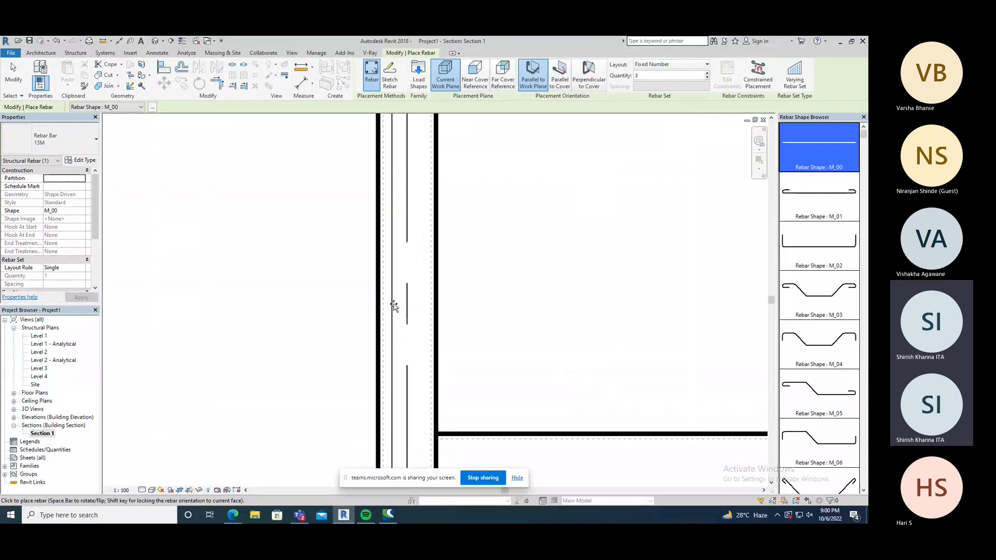
scroll(392, 306, "up", 3)
scroll(391, 305, "down", 2)
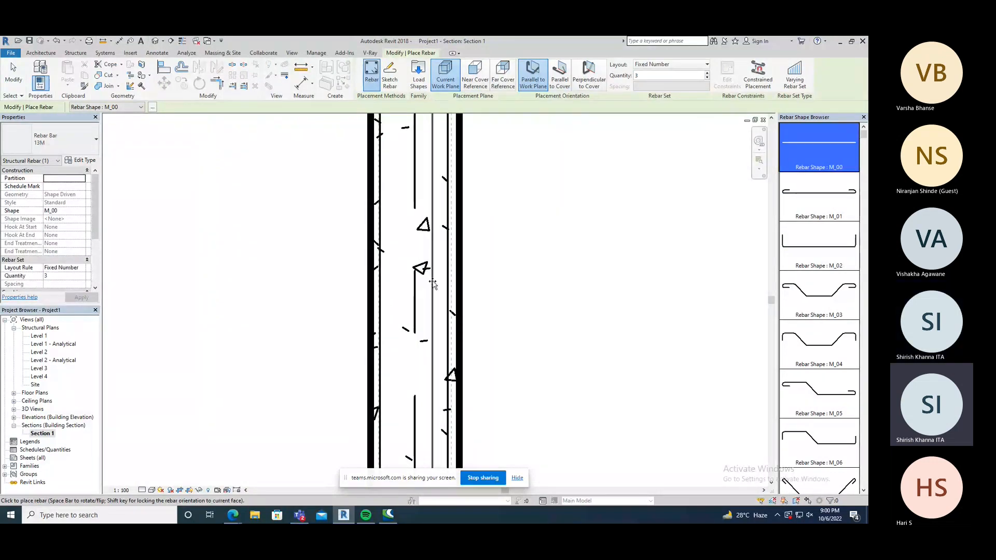
scroll(400, 275, "down", 3)
scroll(402, 279, "down", 1)
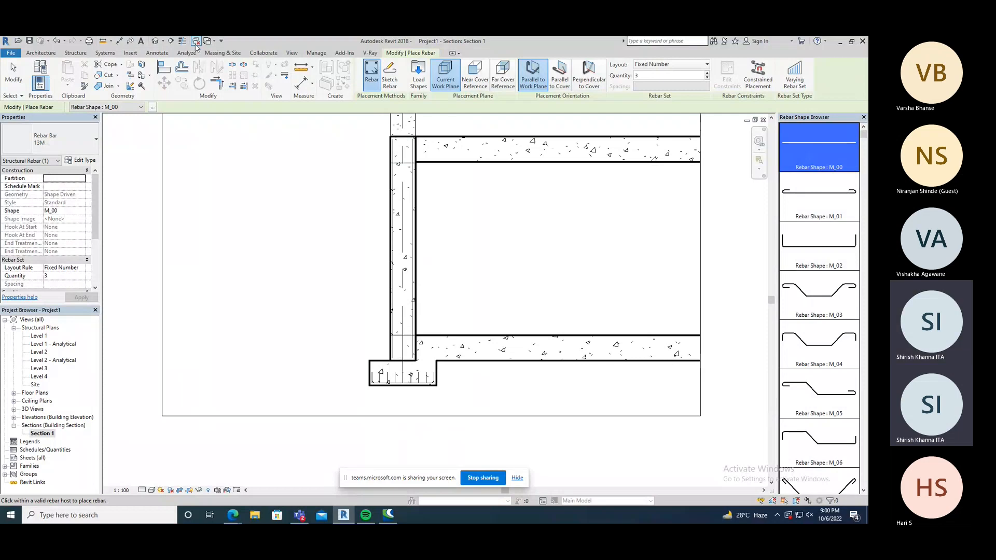
- In the 3D view, extend the upper ends of both vertical bar sets above the top of the grid 1 column
left_click(155, 41)
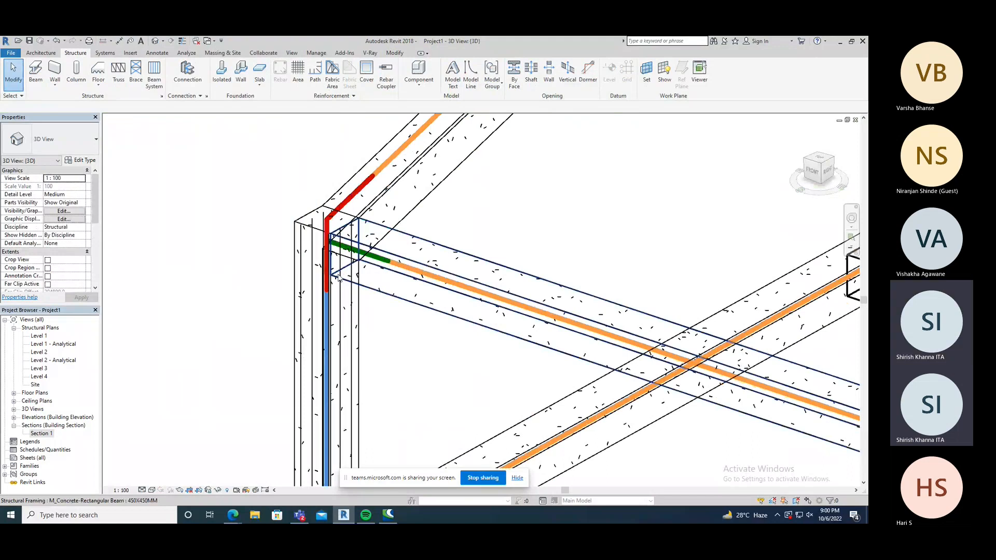
left_click(338, 278)
scroll(338, 277, "up", 2)
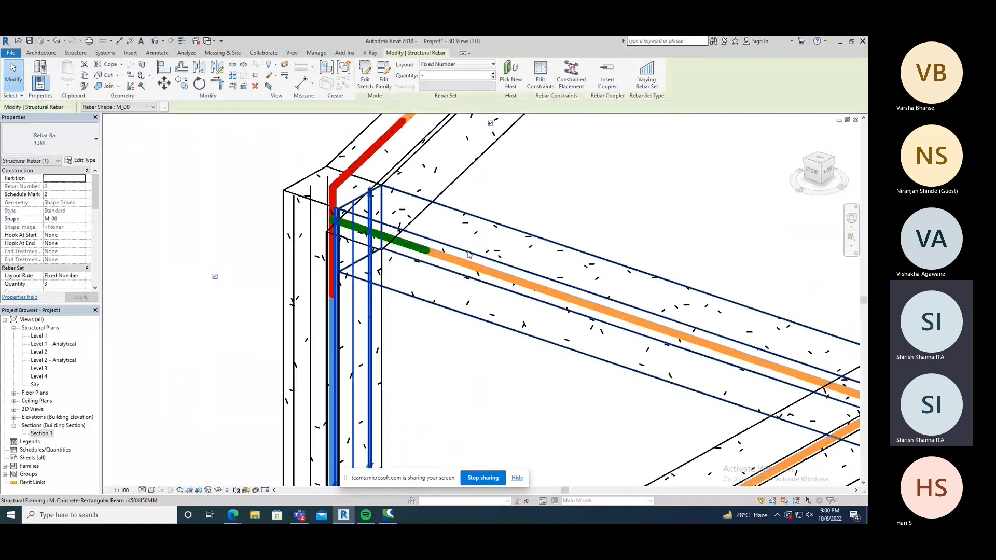
scroll(289, 165, "down", 1)
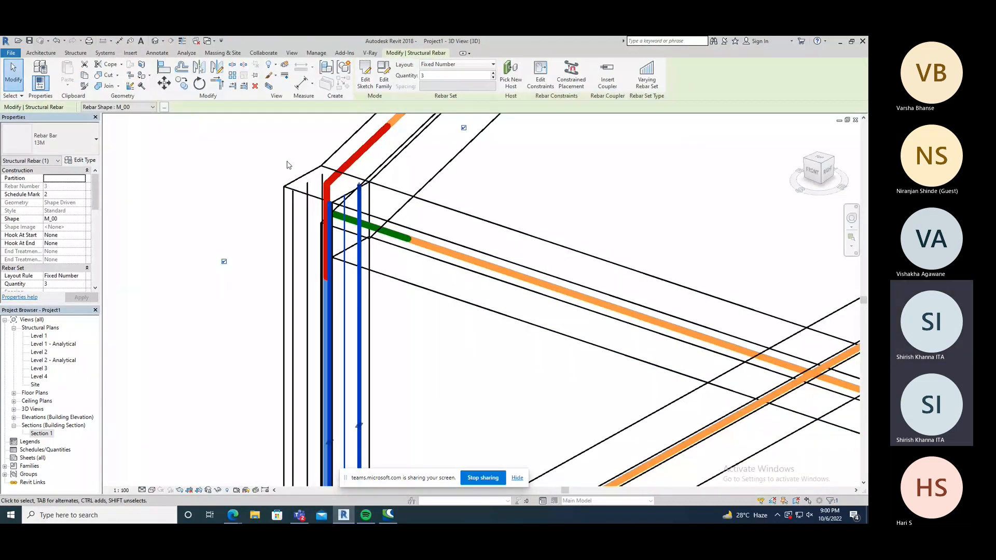
left_click(289, 165)
scroll(315, 240, "down", 1)
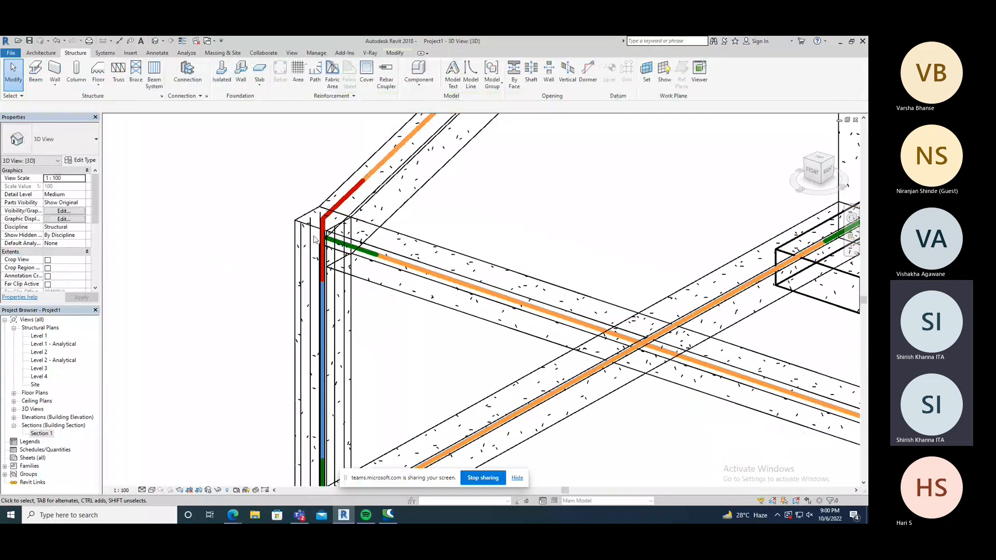
left_click(337, 287)
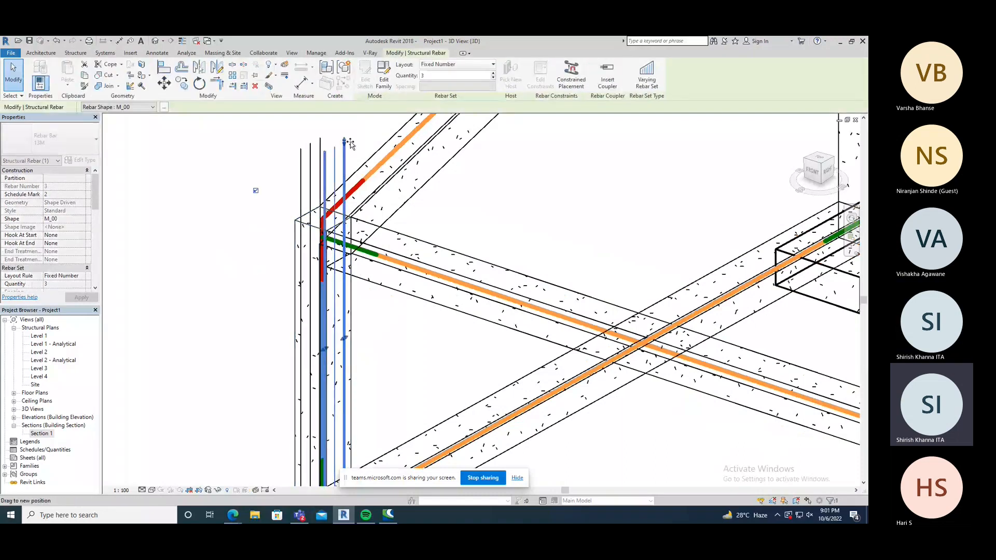
left_click(304, 232)
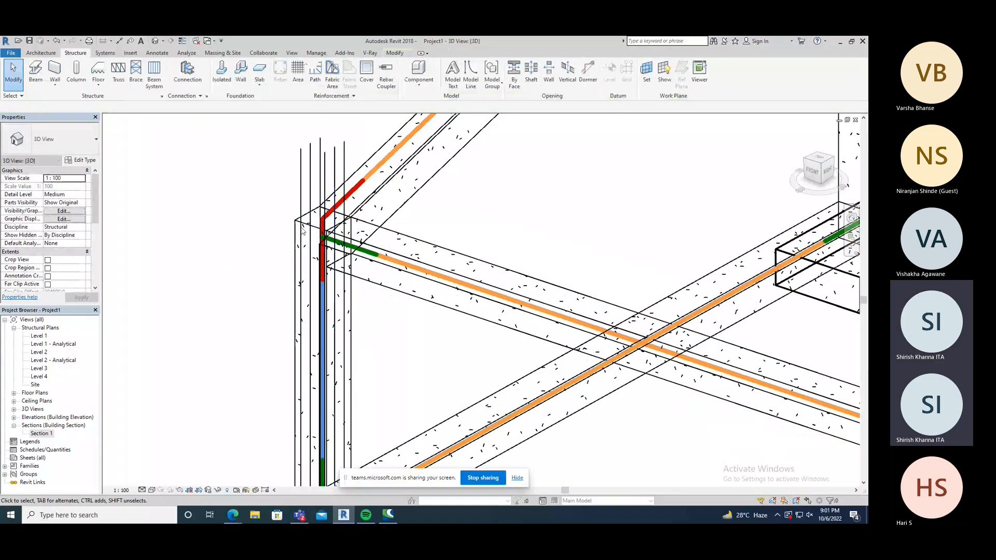
scroll(304, 232, "down", 3)
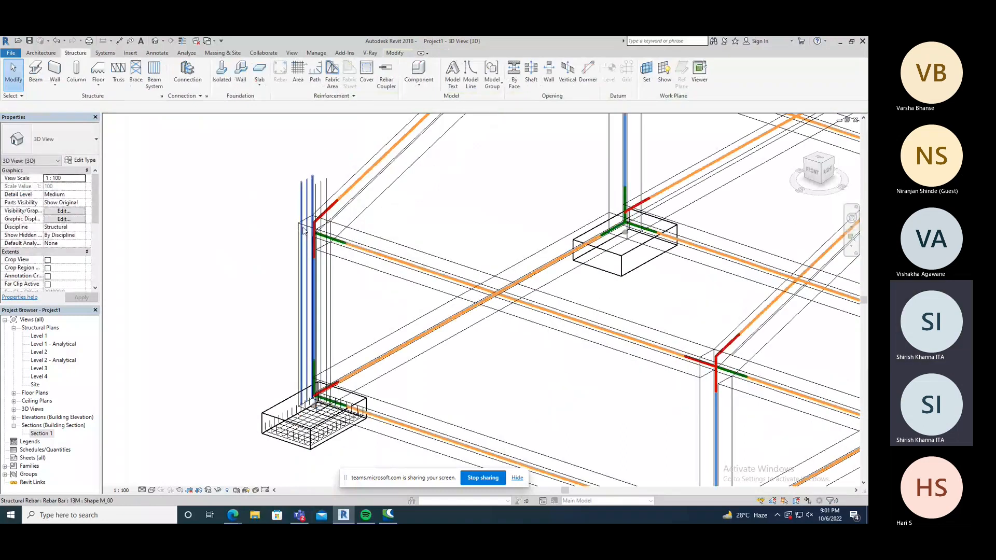
- In the Section 1 view, stretch the lower ends of both vertical bar sets down to the footing's bottom reinforcement
middle_click_drag(304, 232, 329, 257, "shift")
scroll(329, 256, "up", 1)
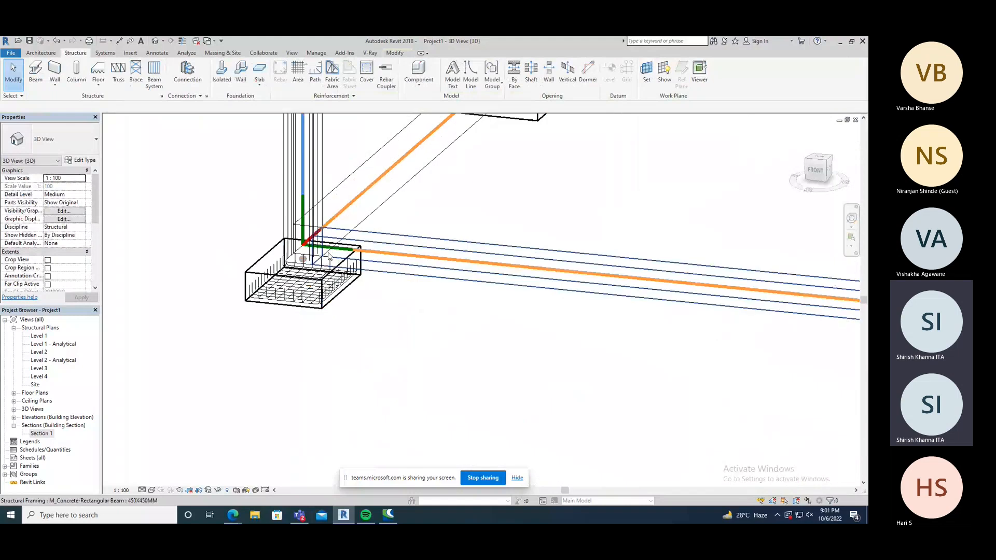
scroll(311, 275, "up", 2)
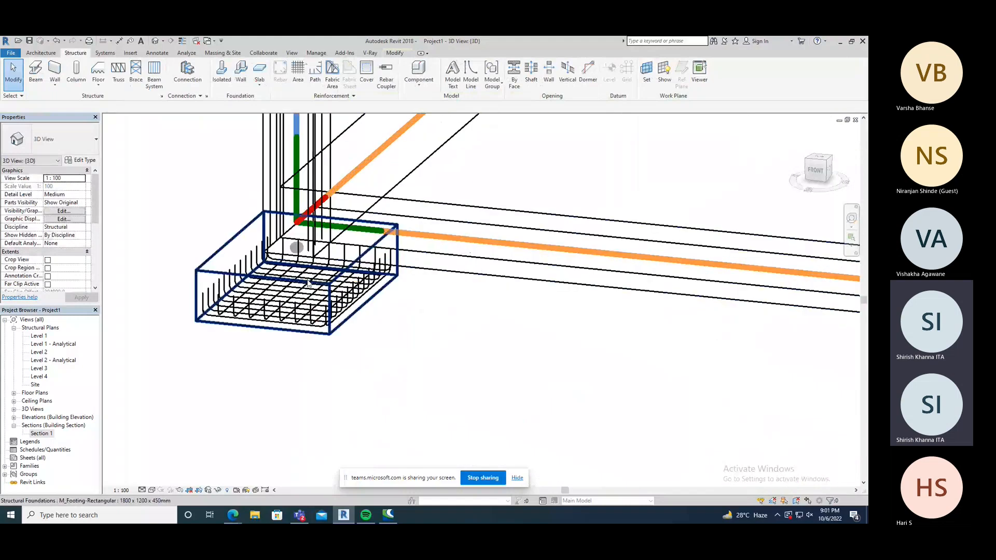
double_click(69, 434)
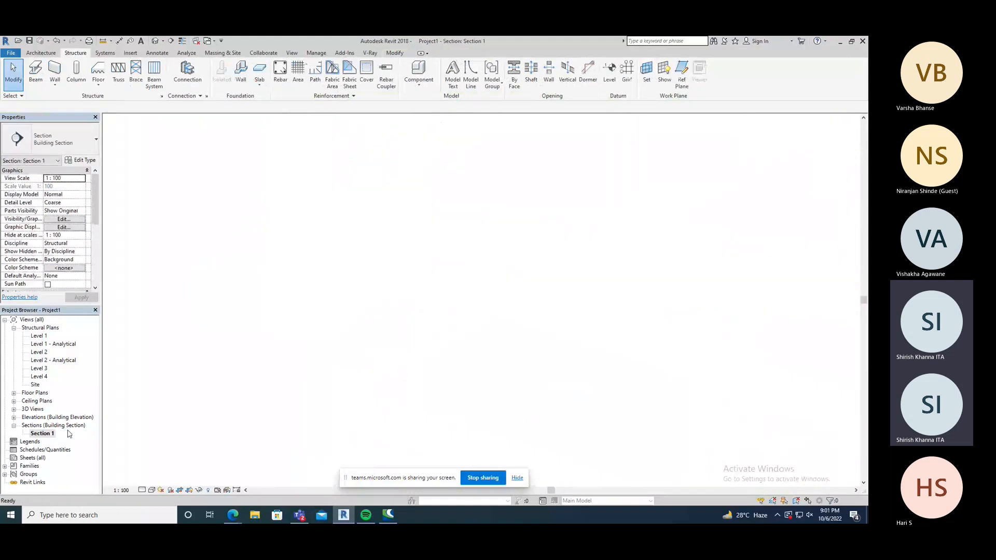
scroll(382, 317, "up", 5)
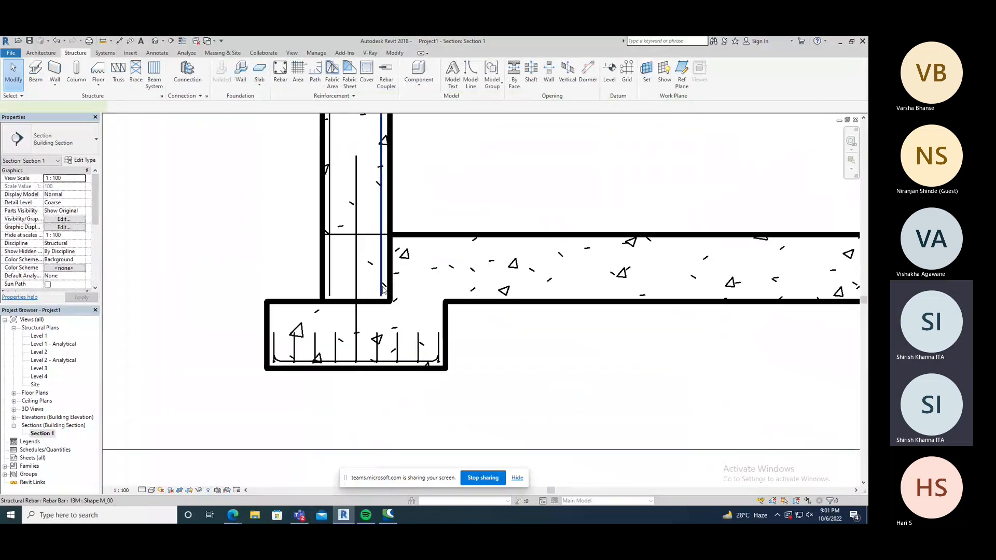
left_click(383, 289)
left_click_drag(382, 304, 381, 358)
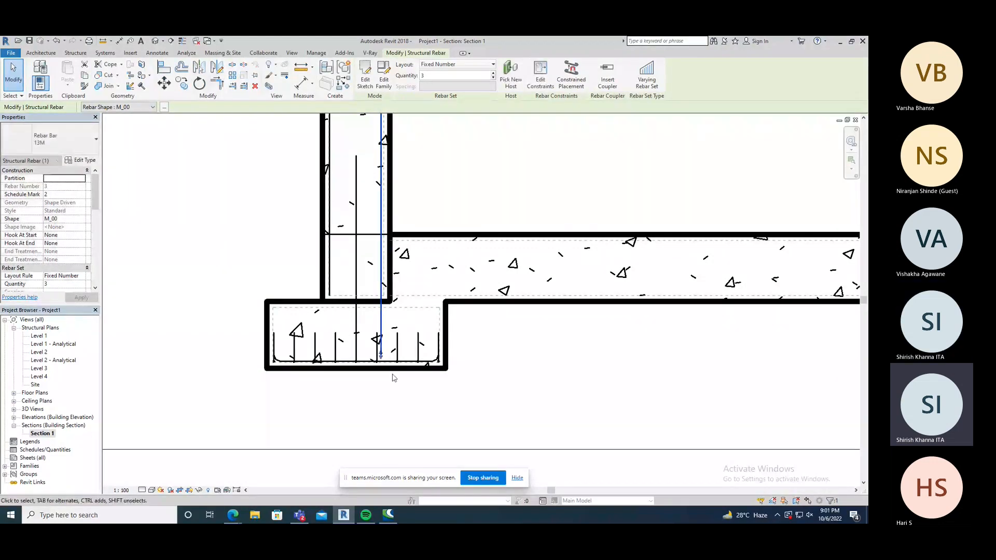
left_click(330, 287)
left_click_drag(331, 287, 328, 359)
key("Escape")
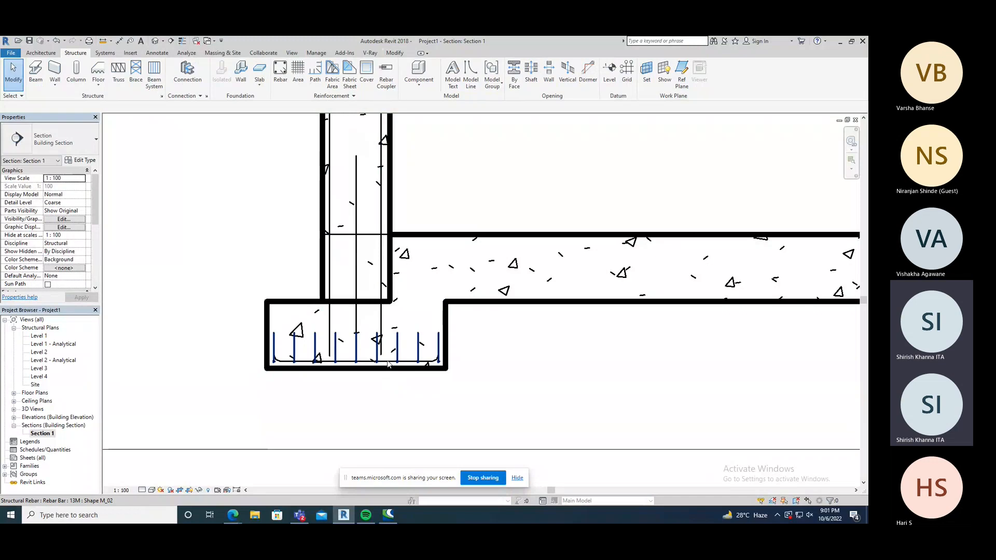
- Edit the sketch of the column's beam-side bar set, adding a horizontal line from its lower end outward inside the footing
left_click(383, 323)
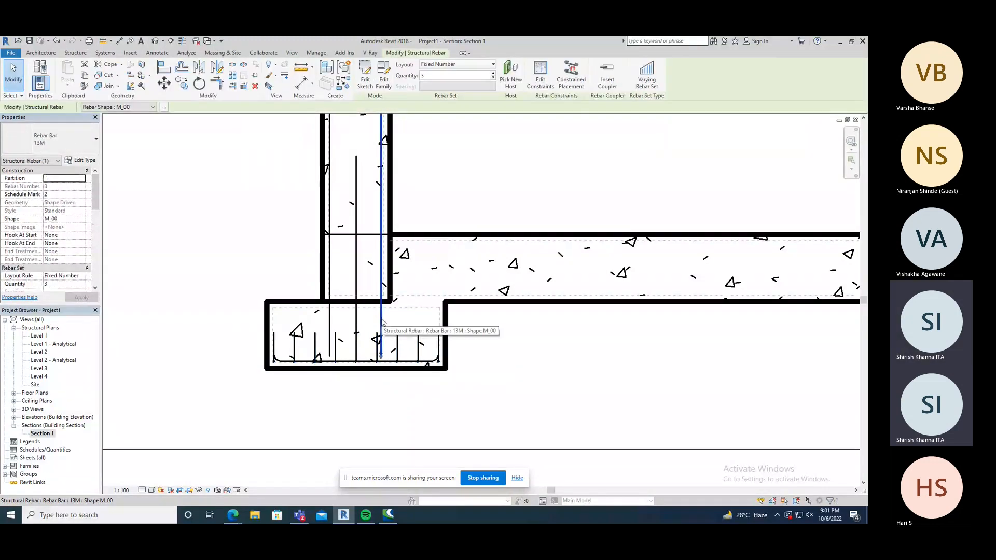
left_click(366, 78)
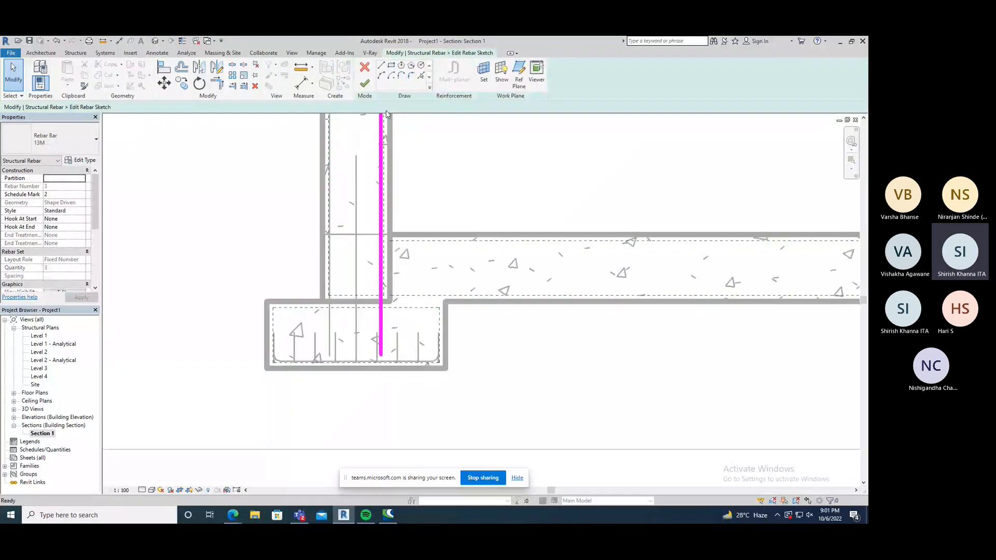
left_click(381, 66)
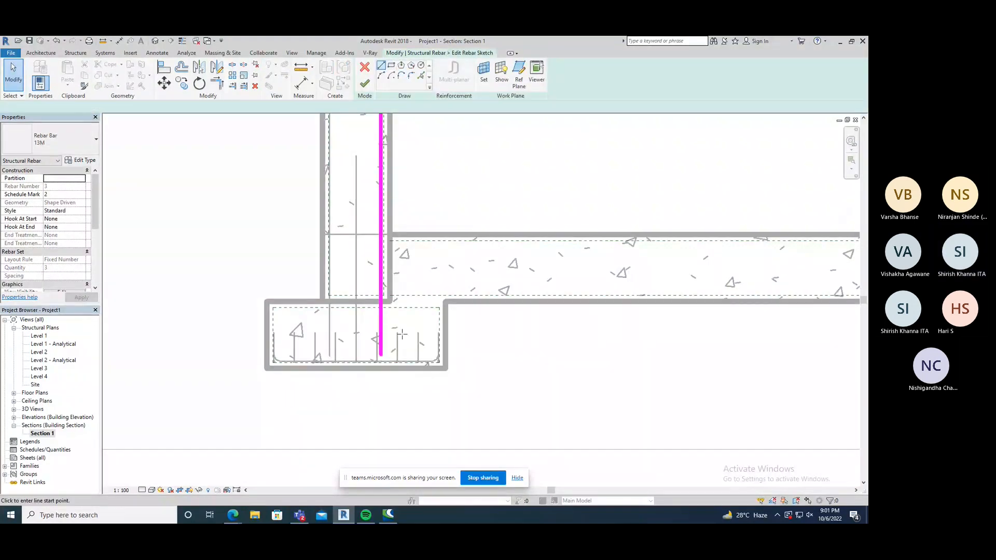
left_click(381, 356)
left_click(418, 355)
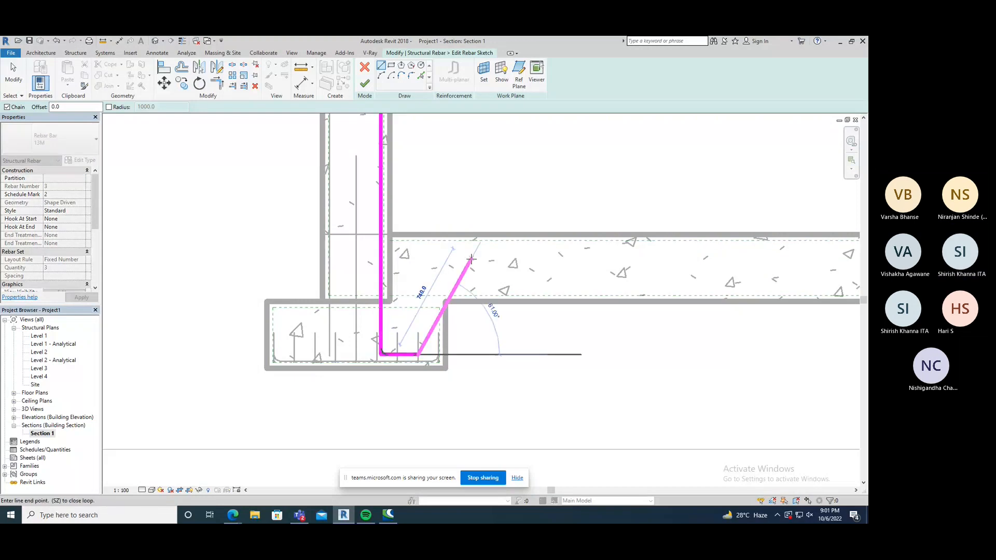
right_click(471, 259)
left_click(483, 263)
right_click(457, 210)
left_click(475, 212)
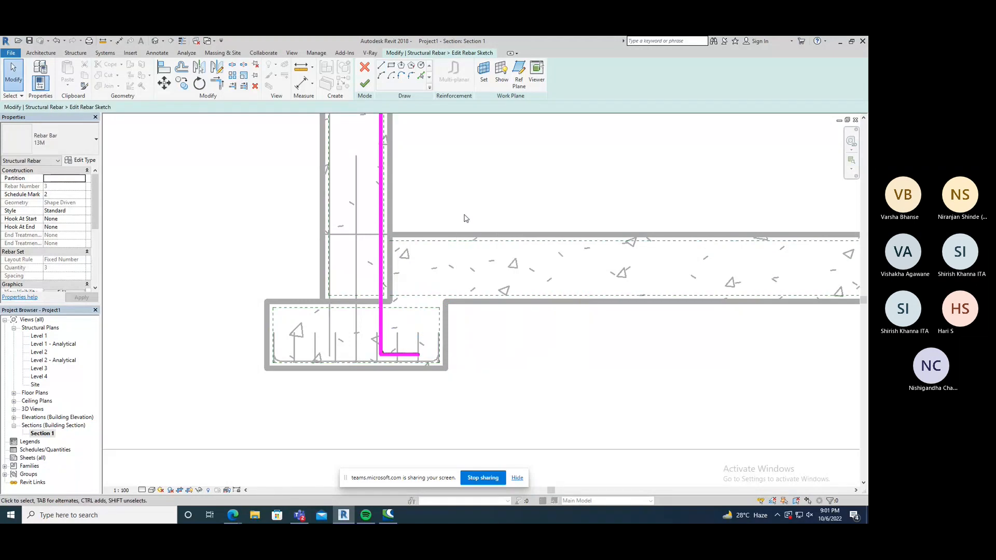
left_click(365, 84)
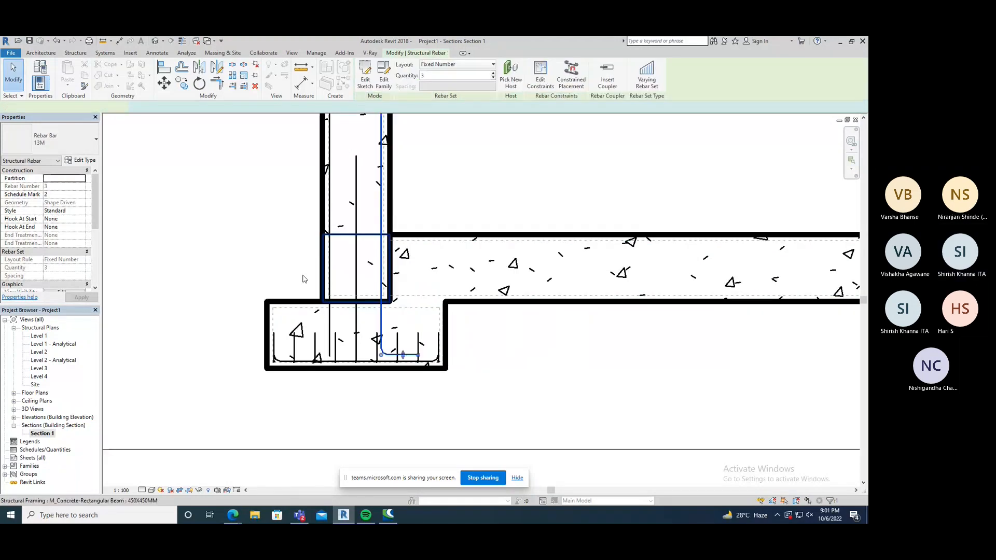
left_click(236, 249)
- Edit the sketch of the column's outer-side bar set, adding a horizontal outward line about 286 mm long at its foot
middle_click_drag(331, 288, 365, 289)
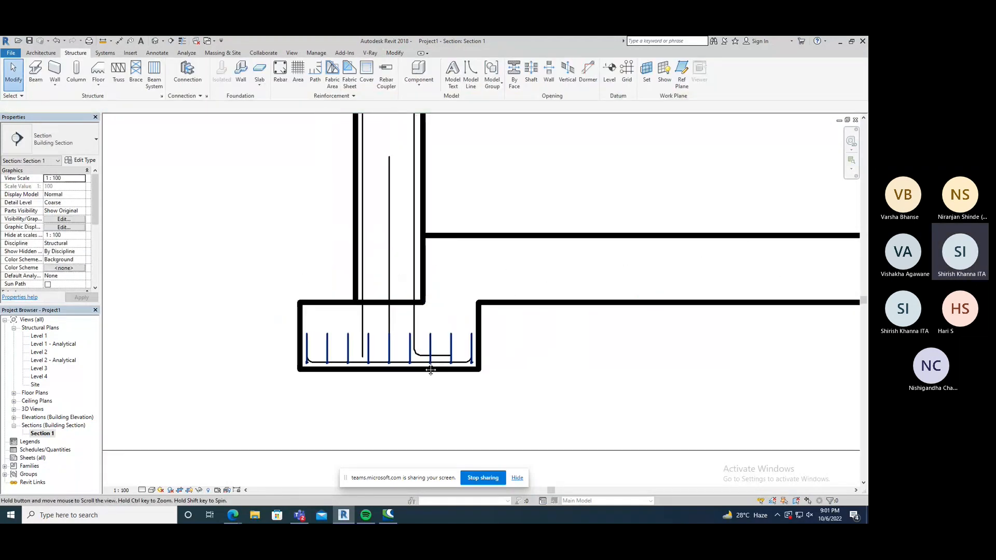
left_click(363, 289)
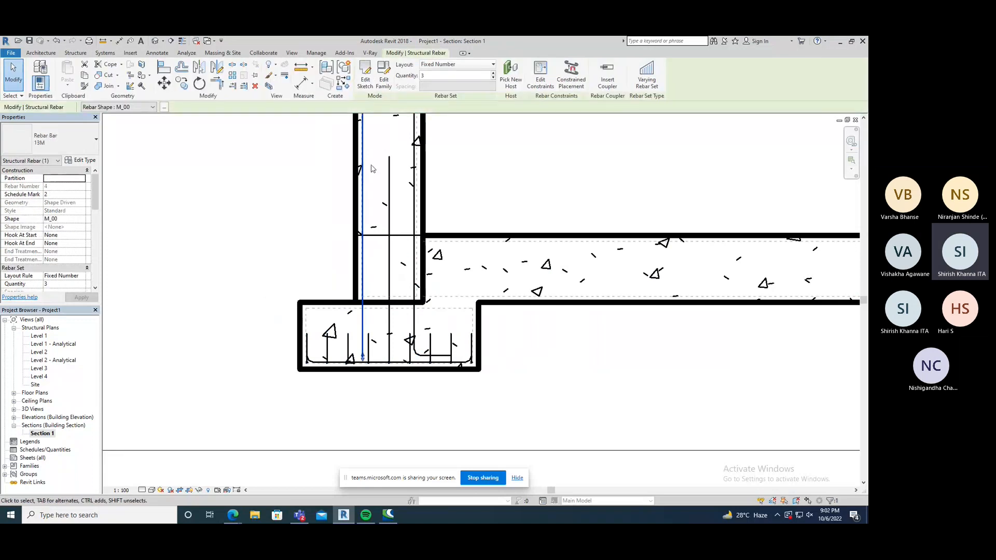
left_click(370, 78)
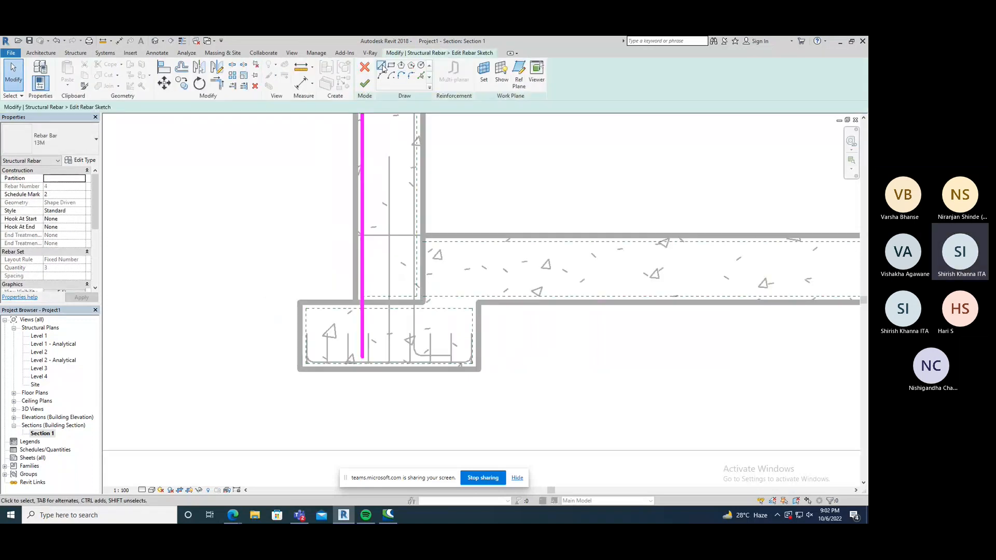
left_click(383, 69)
left_click(362, 357)
left_click(321, 357)
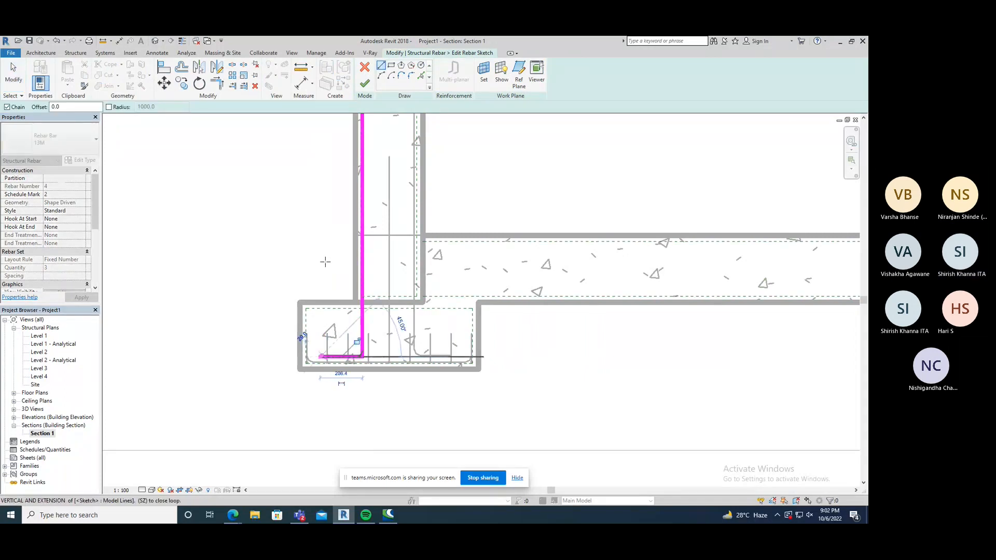
right_click(261, 169)
left_click(285, 176)
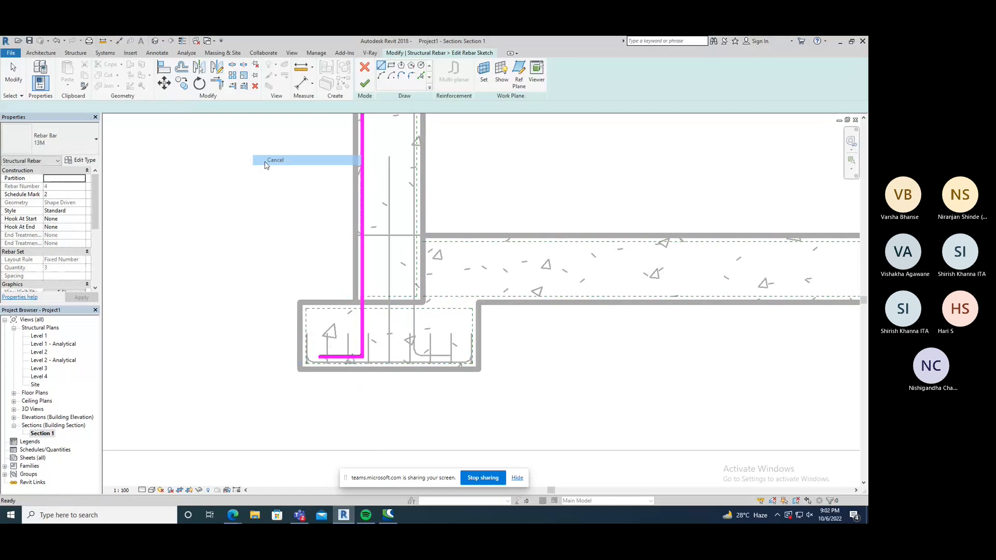
left_click(365, 83)
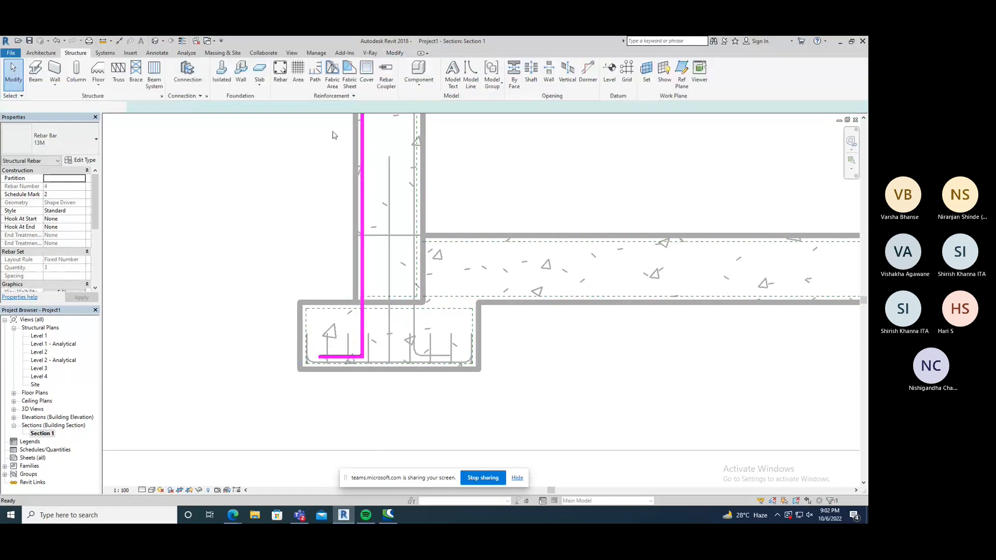
left_click(275, 204)
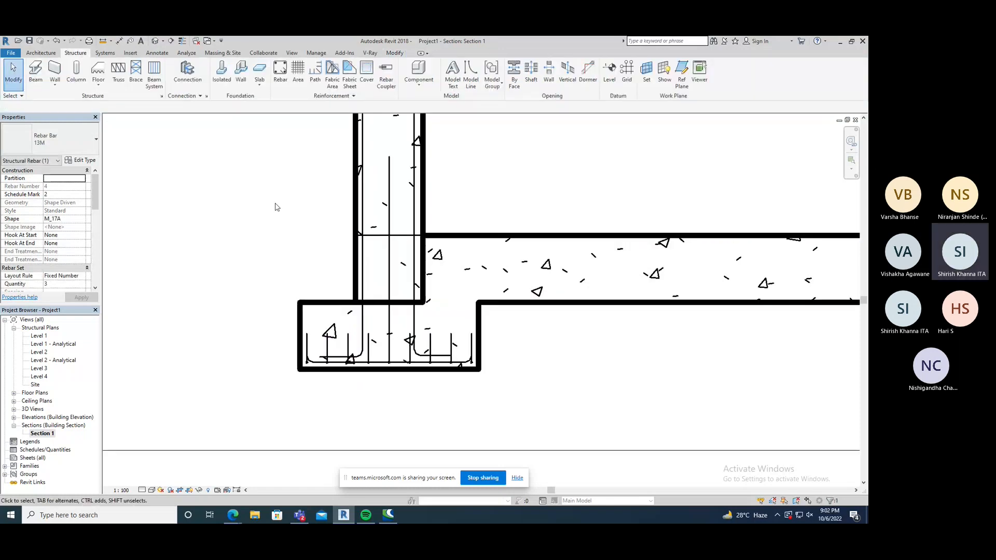
- Examine the bent column bars in the footing and their extensions above the column in the 3D view
left_click(156, 41)
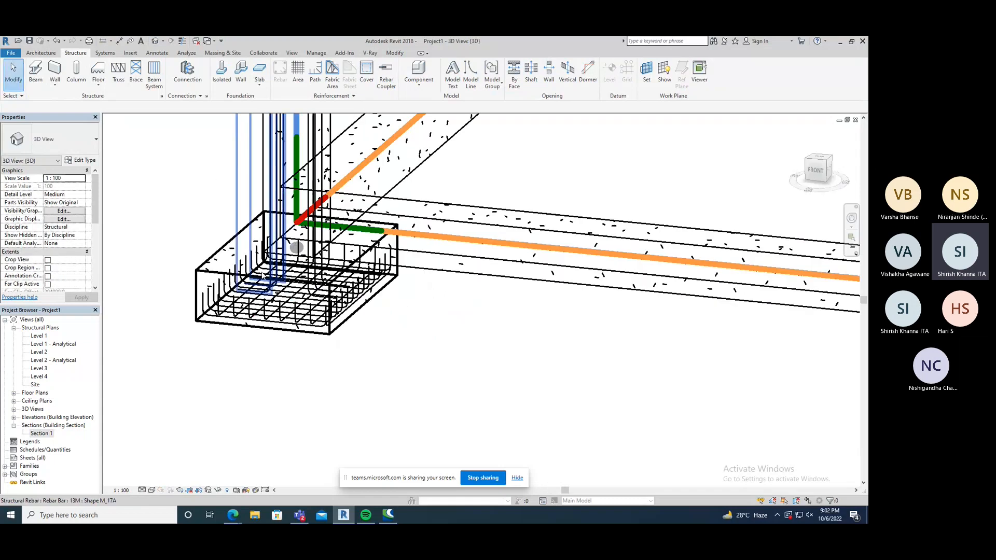
middle_click_drag(264, 276, 124, 313, "shift")
middle_click_drag(425, 328, 307, 318, "shift")
middle_click_drag(513, 330, 298, 300)
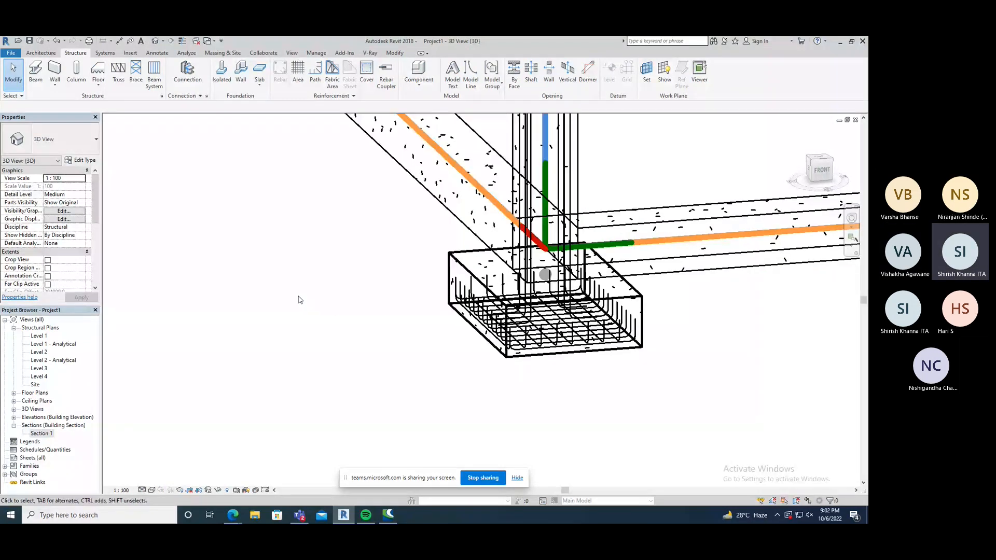
middle_click_drag(299, 300, 440, 376, "shift")
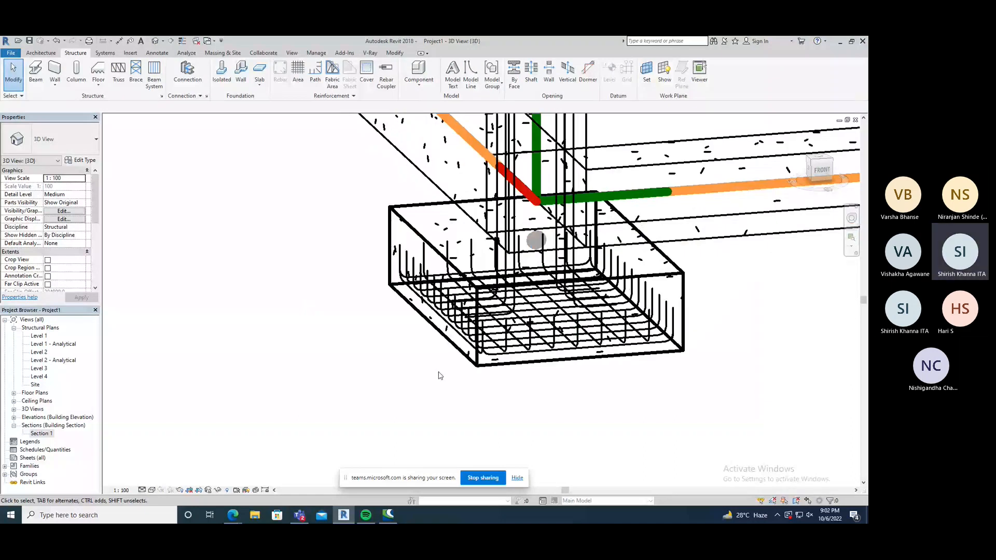
scroll(440, 375, "down", 6)
middle_click_drag(440, 376, 337, 371, "shift")
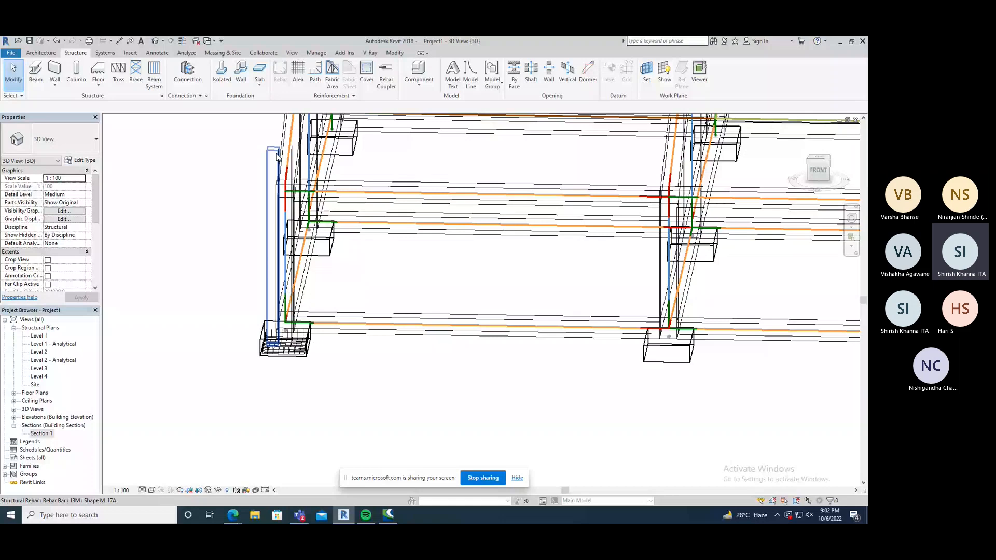
middle_click_drag(279, 155, 297, 349, "shift")
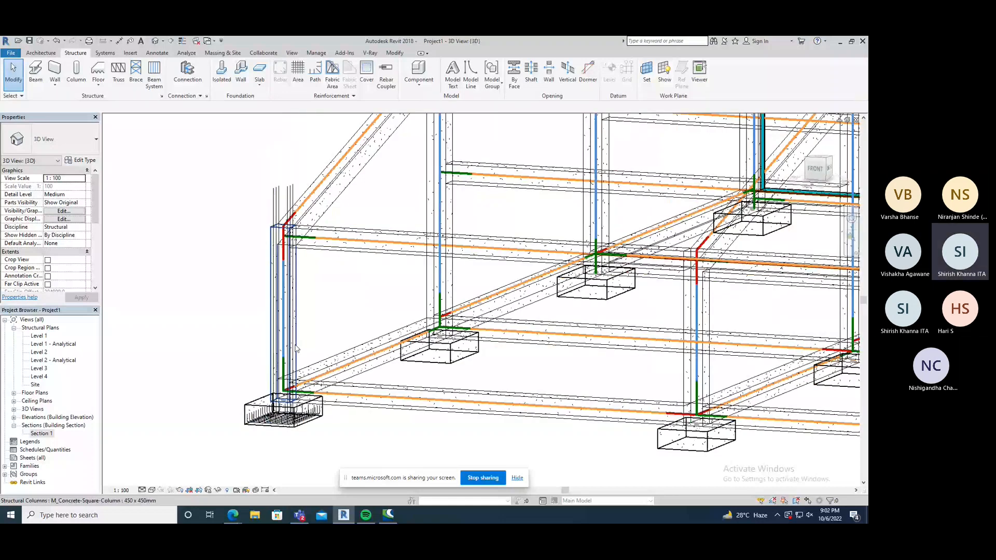
- In the Section 1 view, start placing rebar in the column above the reinforced footing, using stirrup shape M_T1
double_click(55, 433)
scroll(379, 382, "down", 3)
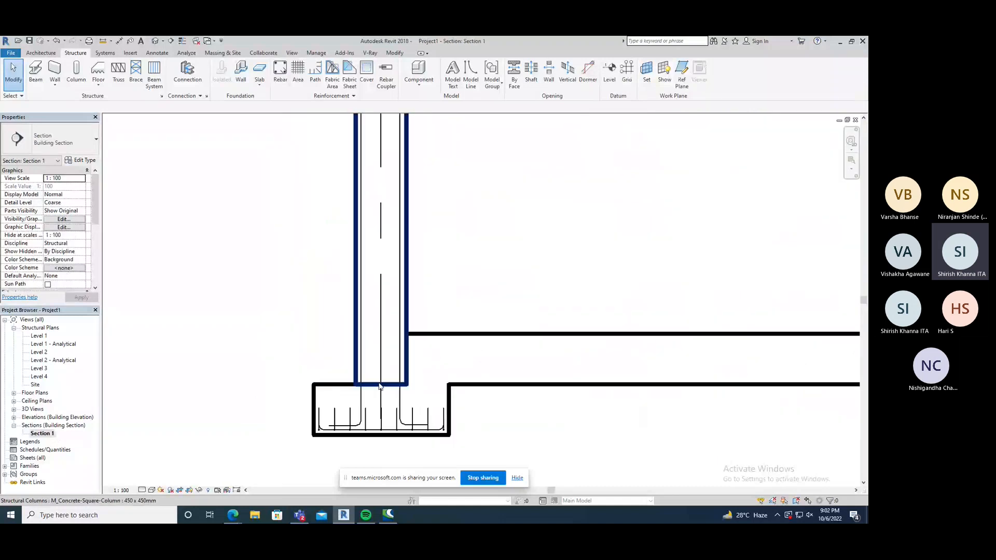
middle_click_drag(440, 341, 437, 384)
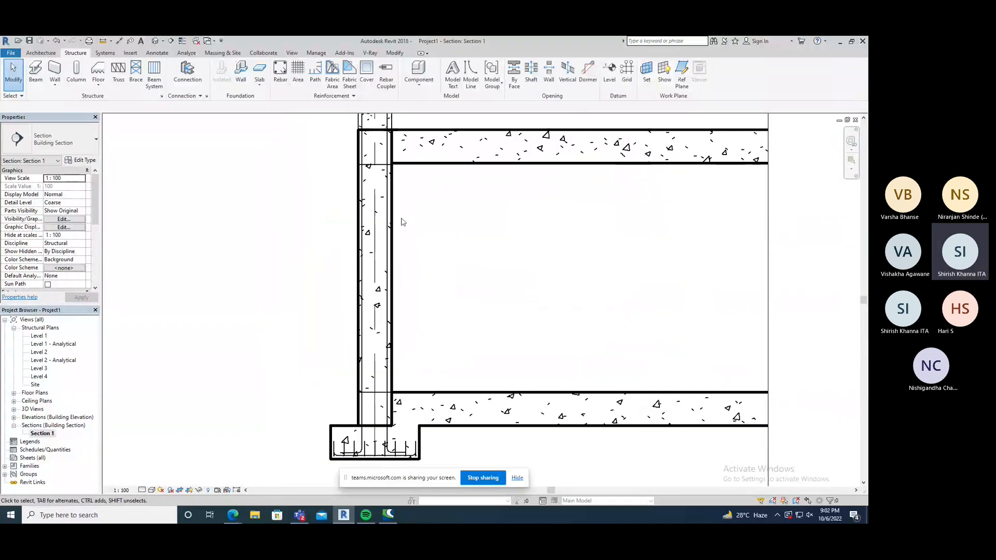
left_click(392, 301)
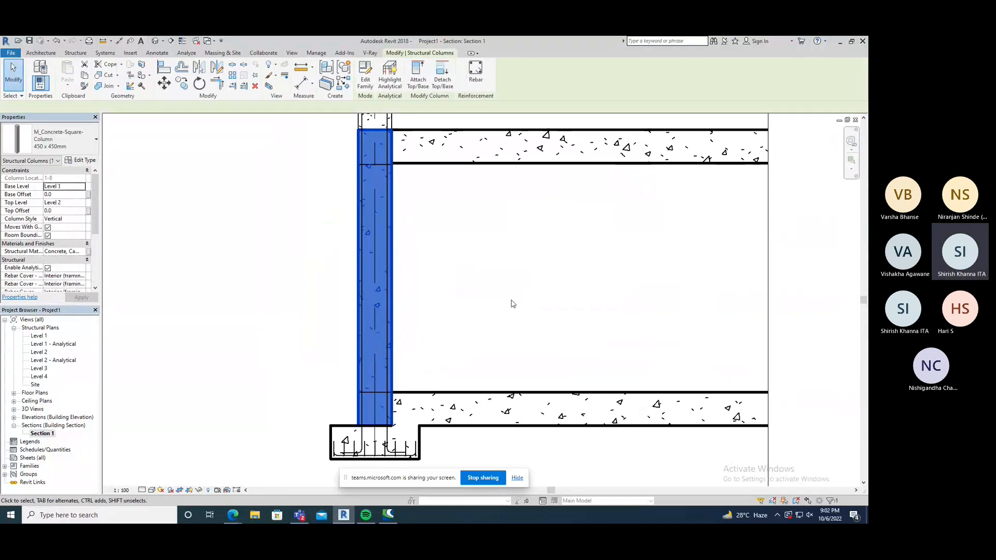
left_click(476, 73)
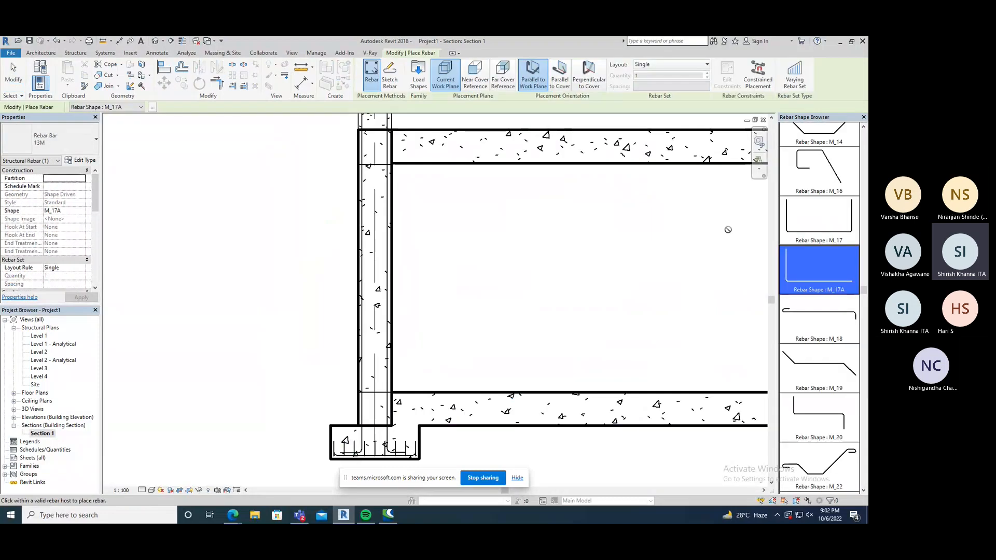
left_click_drag(863, 290, 860, 424)
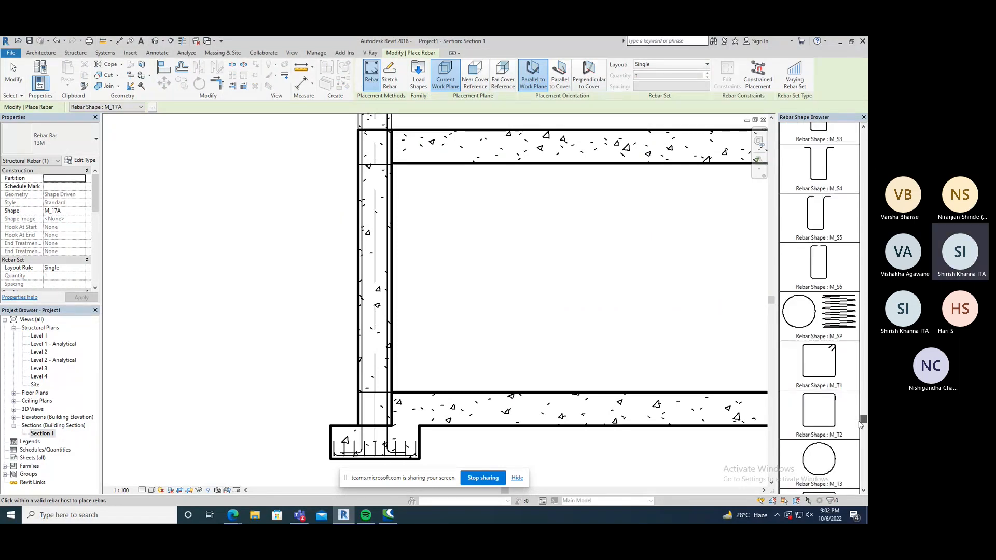
left_click(814, 411)
left_click(820, 368)
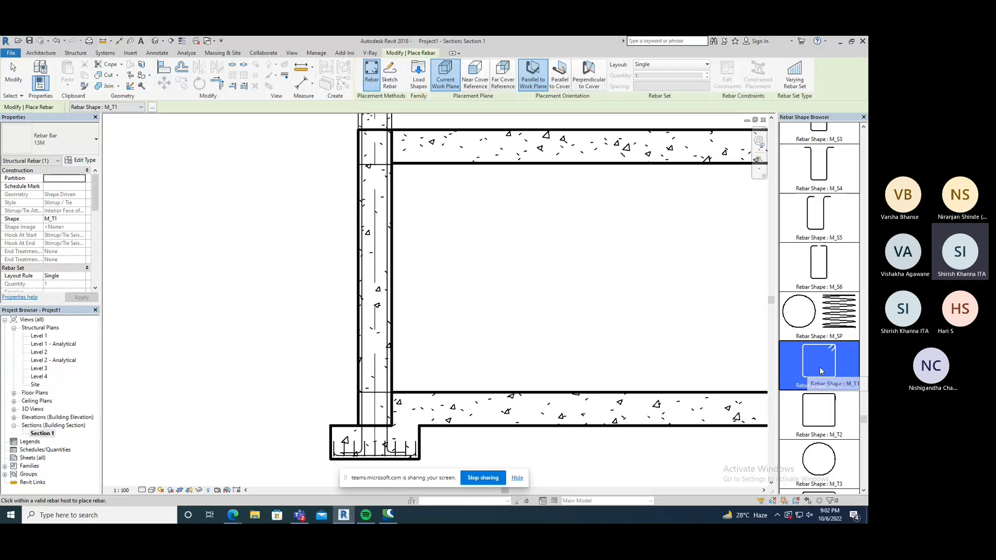
left_click(813, 414)
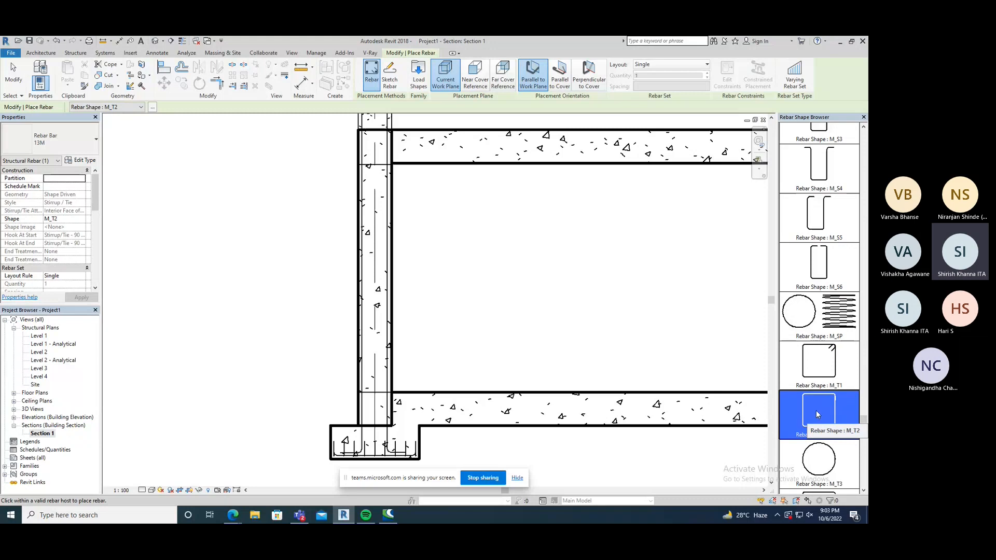
left_click(830, 470)
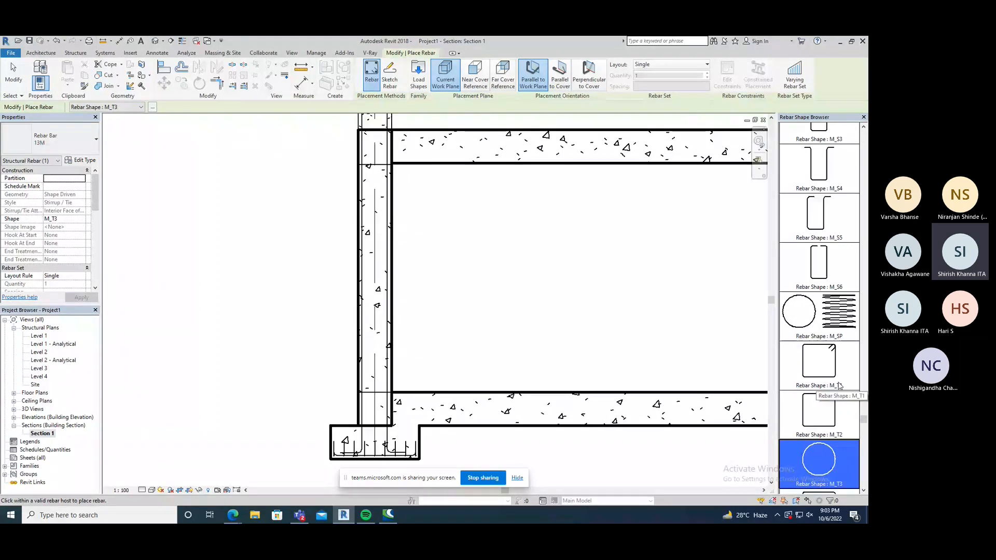
left_click(792, 365)
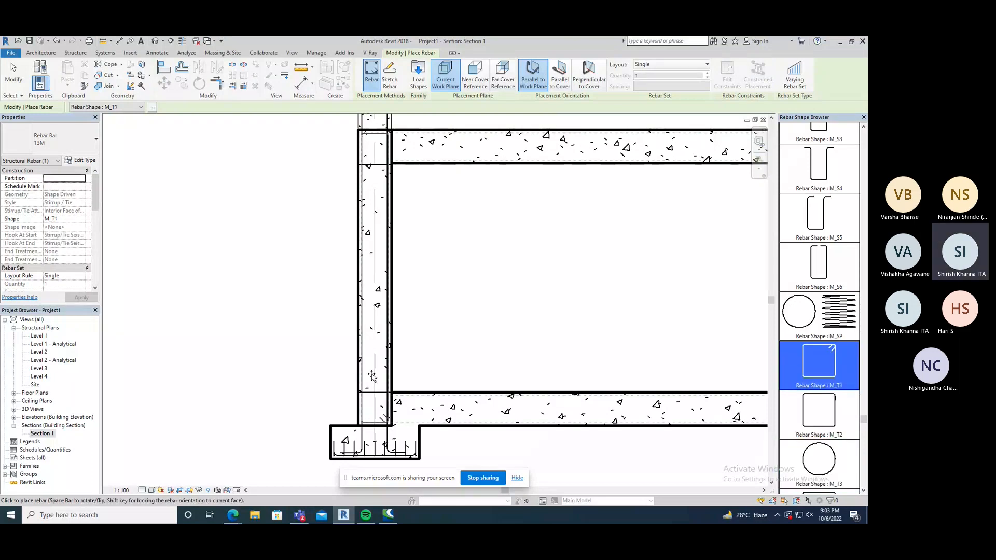
- Orient the column stirrups perpendicular to cover and set their layout to Maximum Spacing
scroll(372, 378, "up", 2)
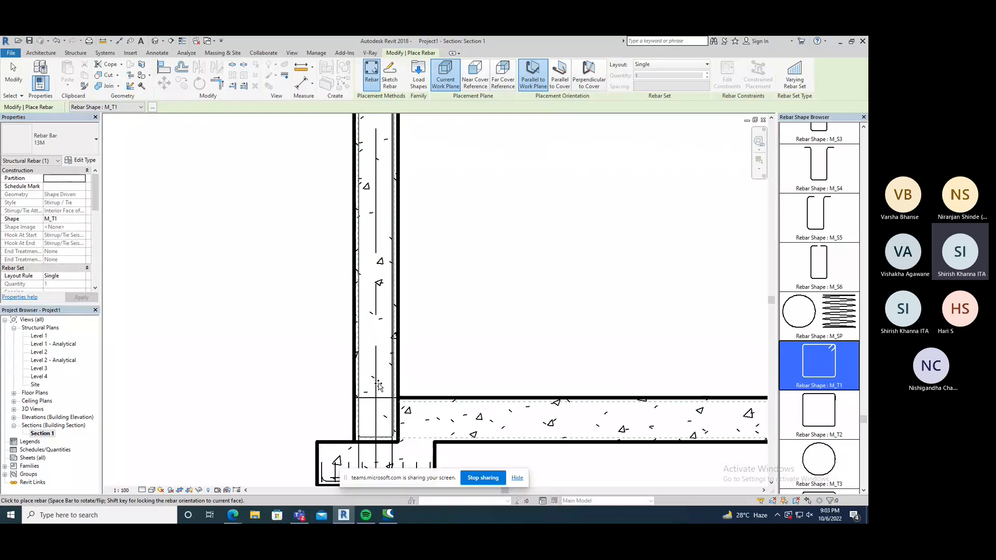
scroll(374, 416, "up", 3)
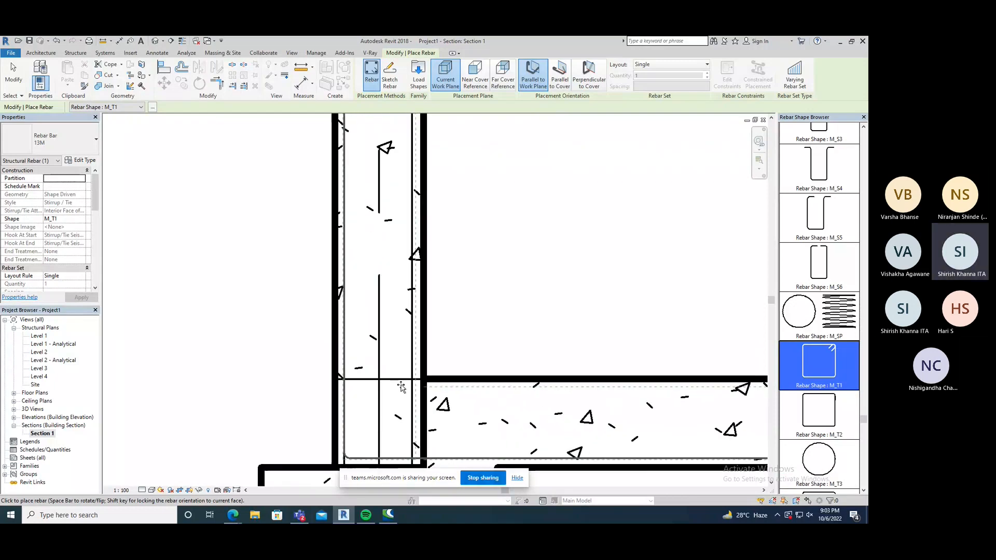
scroll(379, 363, "down", 2)
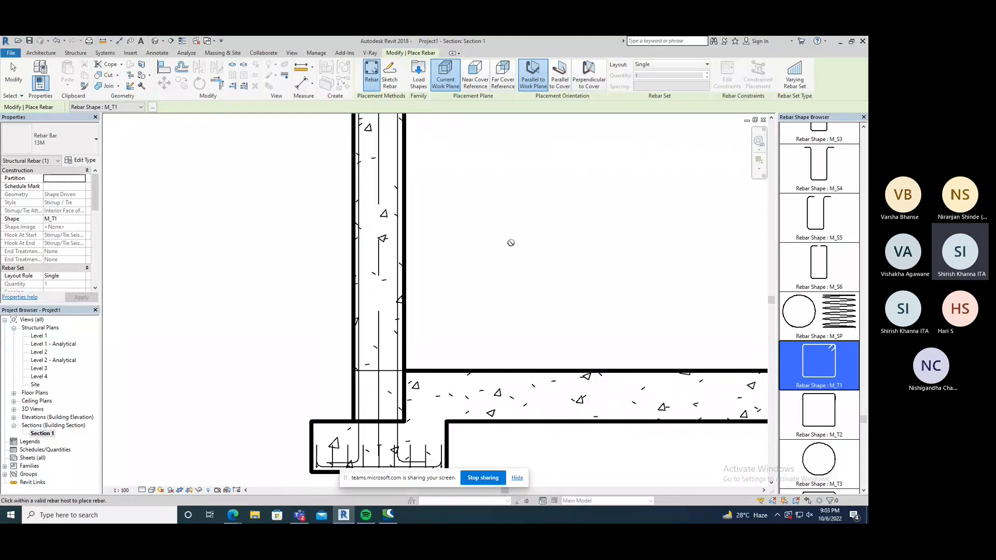
left_click(589, 75)
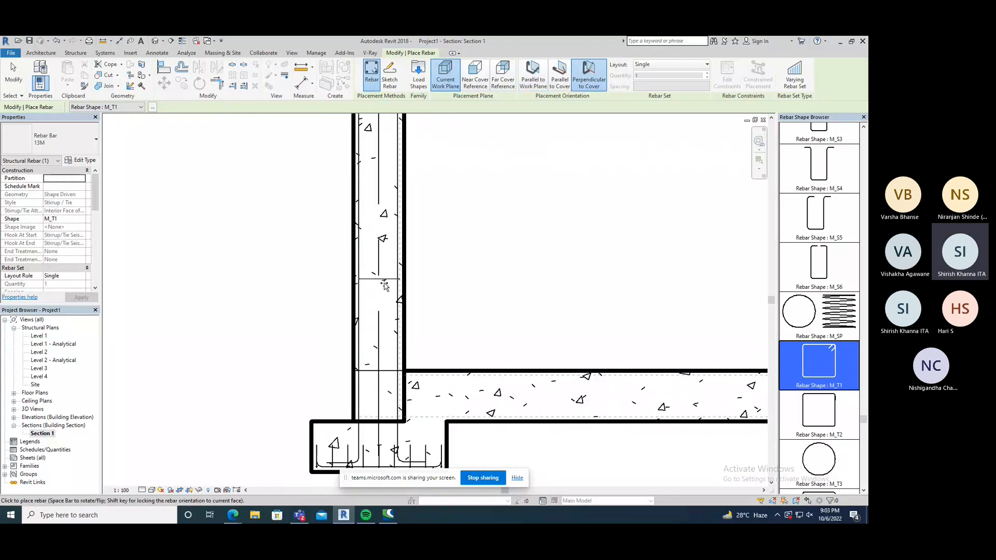
scroll(381, 347, "down", 1)
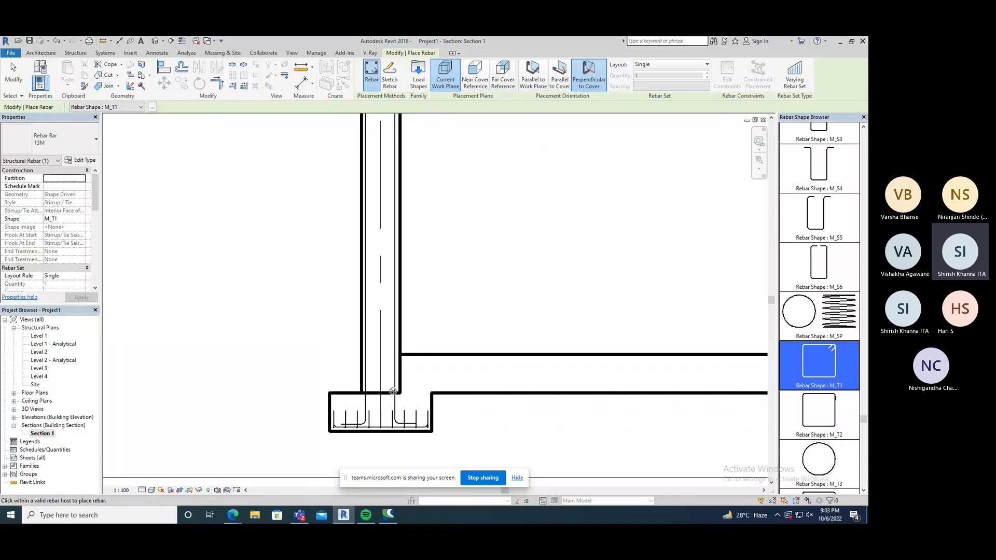
scroll(387, 363, "up", 2)
scroll(392, 373, "down", 1)
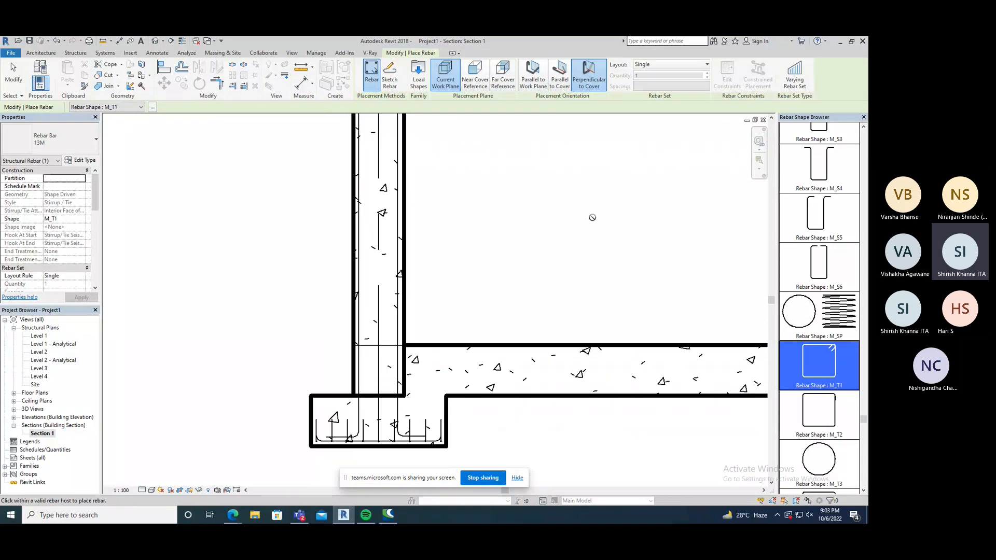
left_click(644, 66)
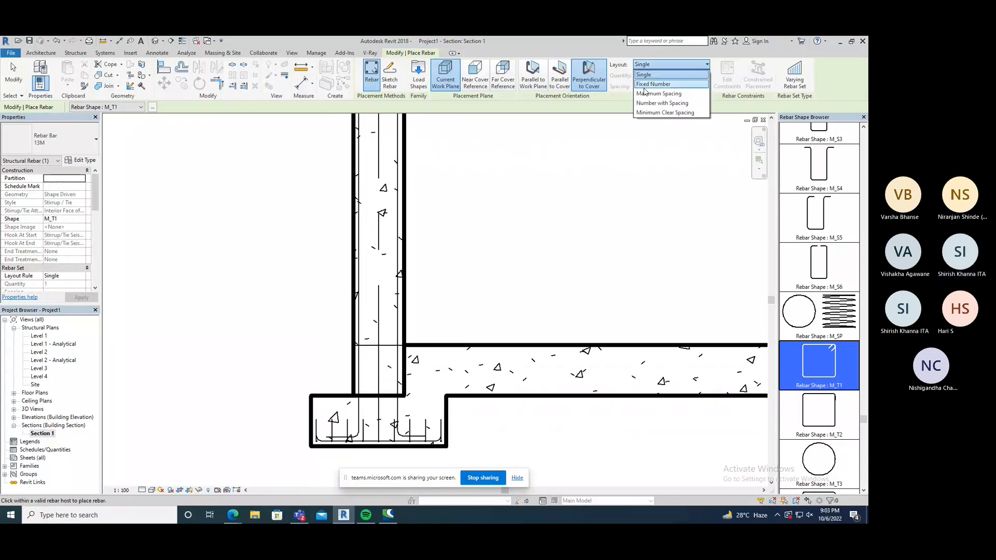
left_click(656, 94)
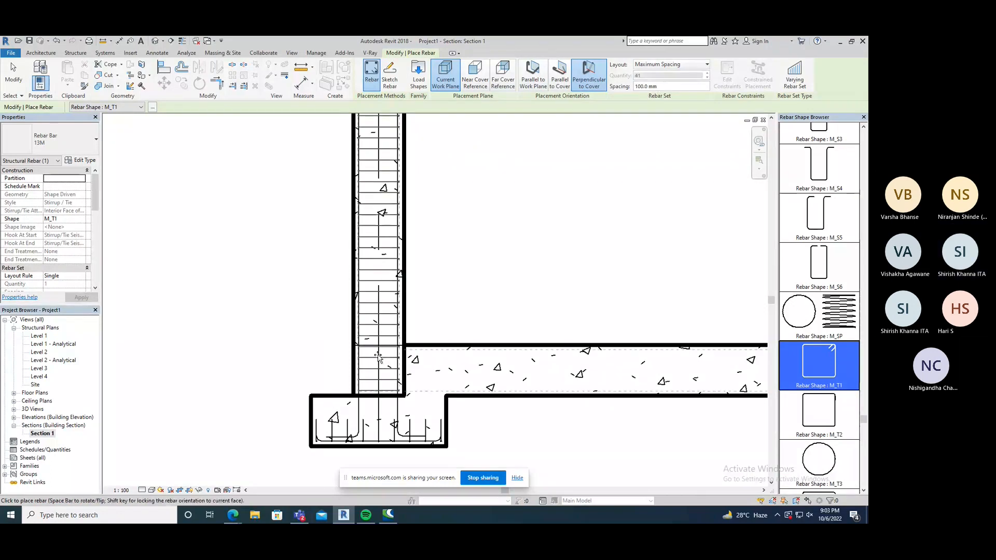
- Set the stirrup spacing to 200 mm and place the M_T1 set in the column just above the footing
left_click(670, 87)
type("20")
key("Return")
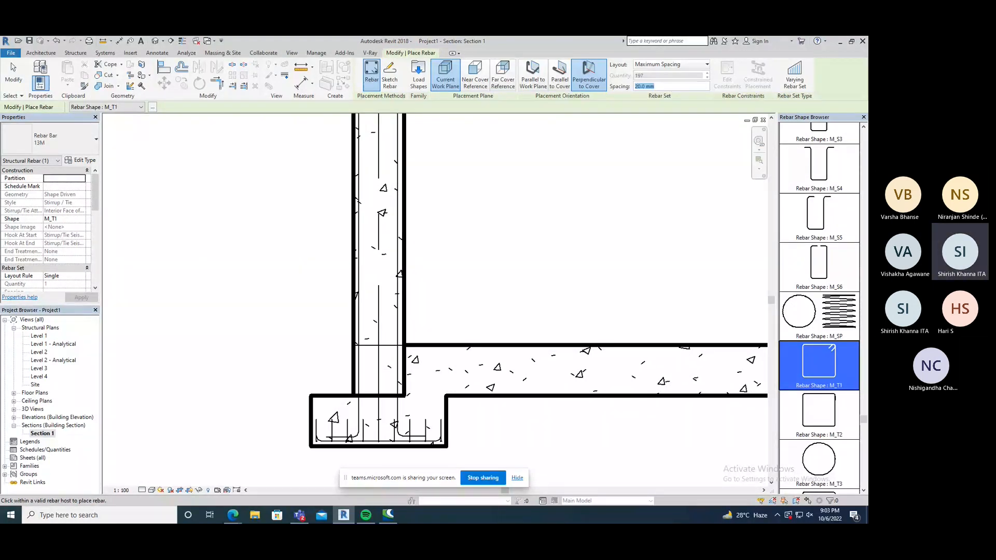
type("200")
key("Return")
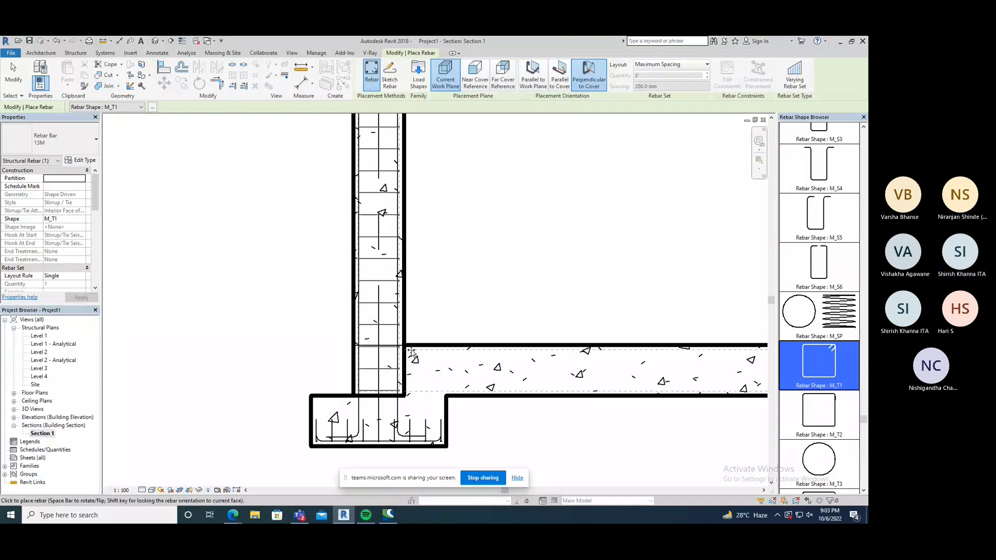
left_click(380, 366)
scroll(445, 334, "down", 5)
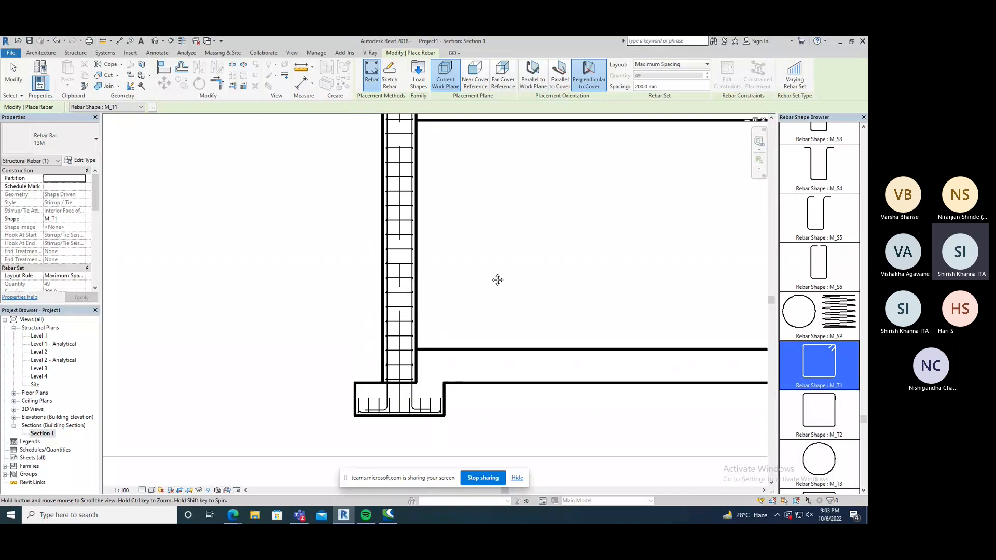
- Examine the column's stirrups at the upper beam joint in section and along the full column in 3D
scroll(373, 212, "up", 6)
scroll(373, 212, "up", 5)
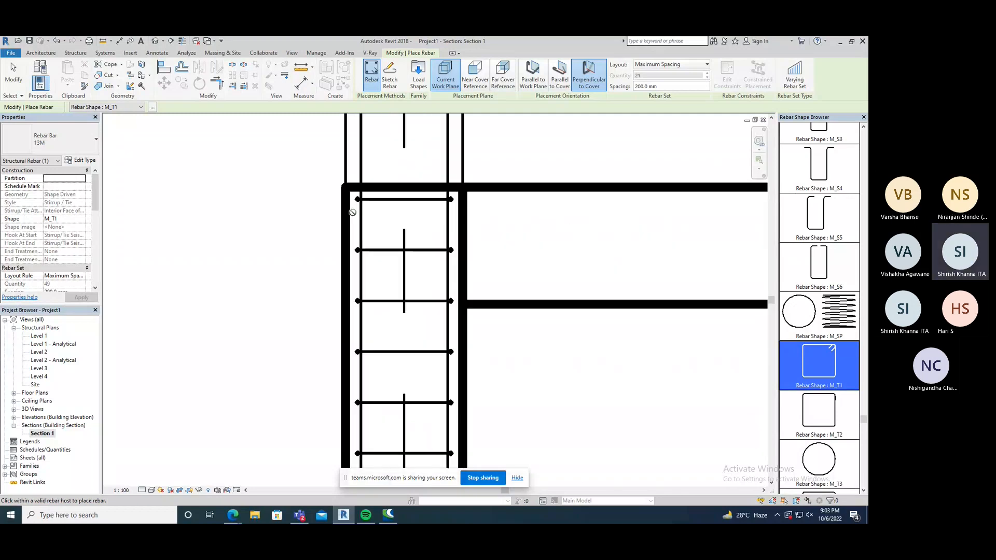
scroll(363, 225, "up", 2)
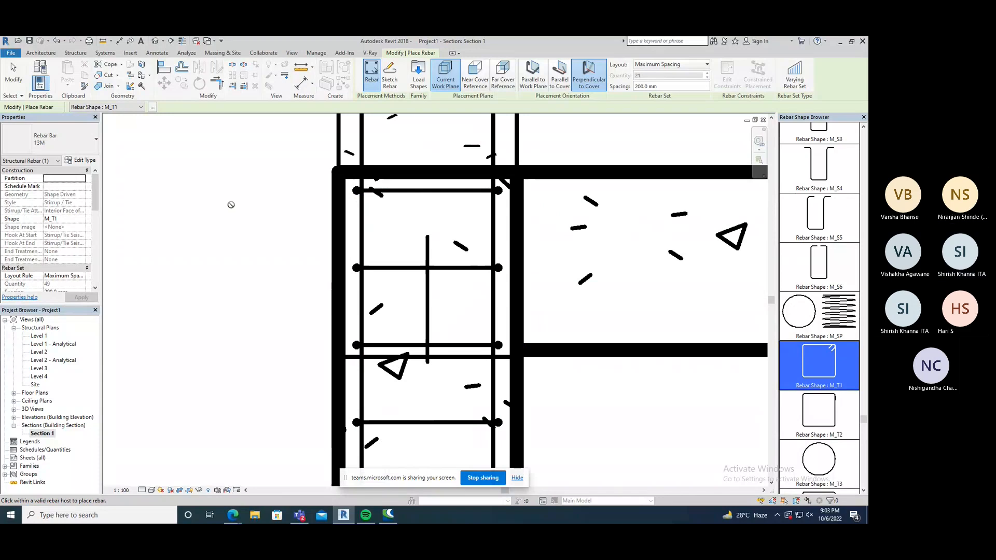
scroll(229, 207, "down", 3)
scroll(233, 204, "down", 1)
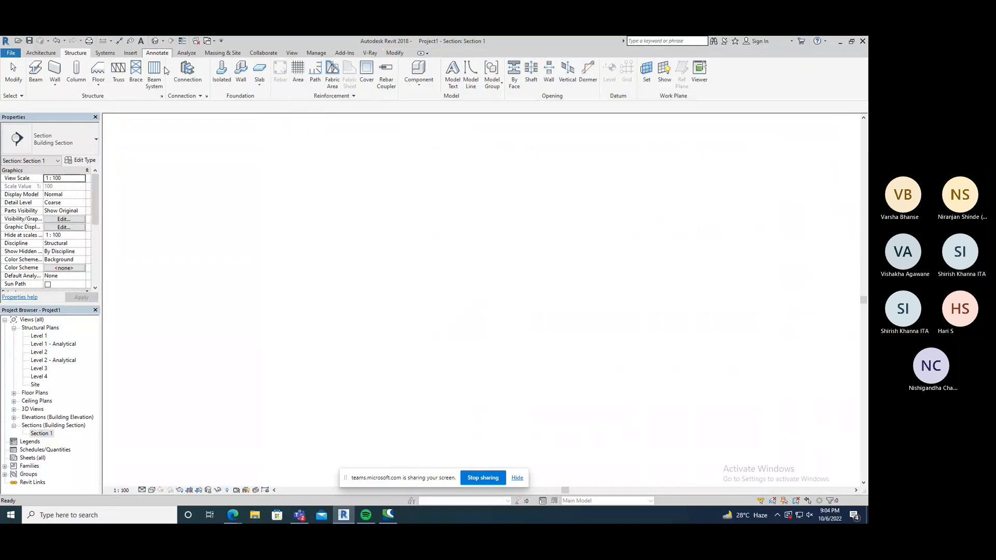
scroll(287, 270, "down", 2)
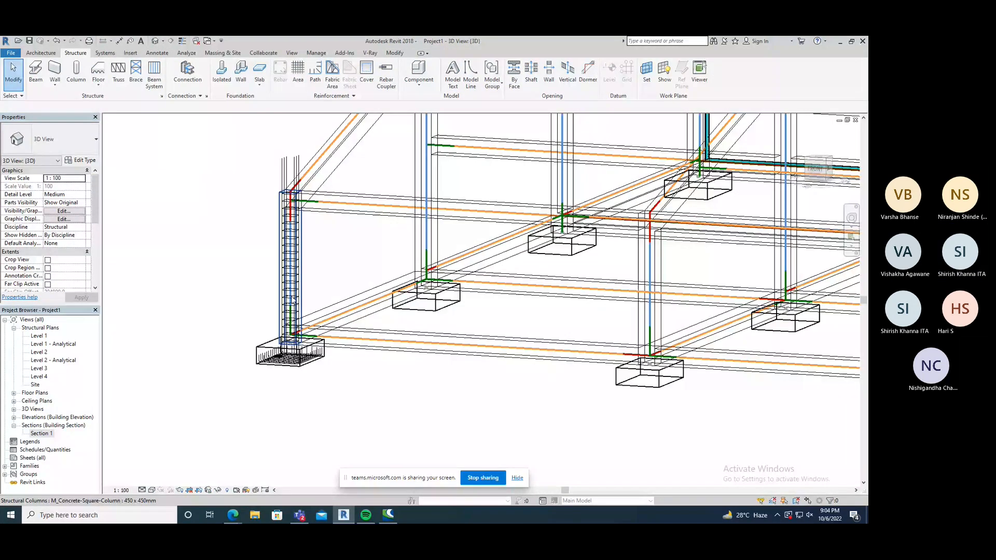
scroll(294, 299, "up", 3)
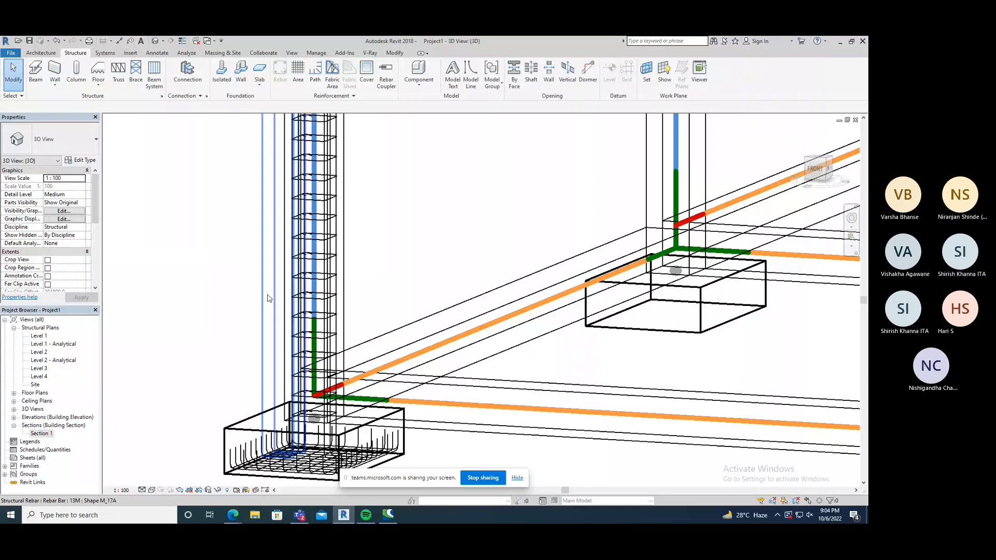
scroll(309, 290, "down", 2)
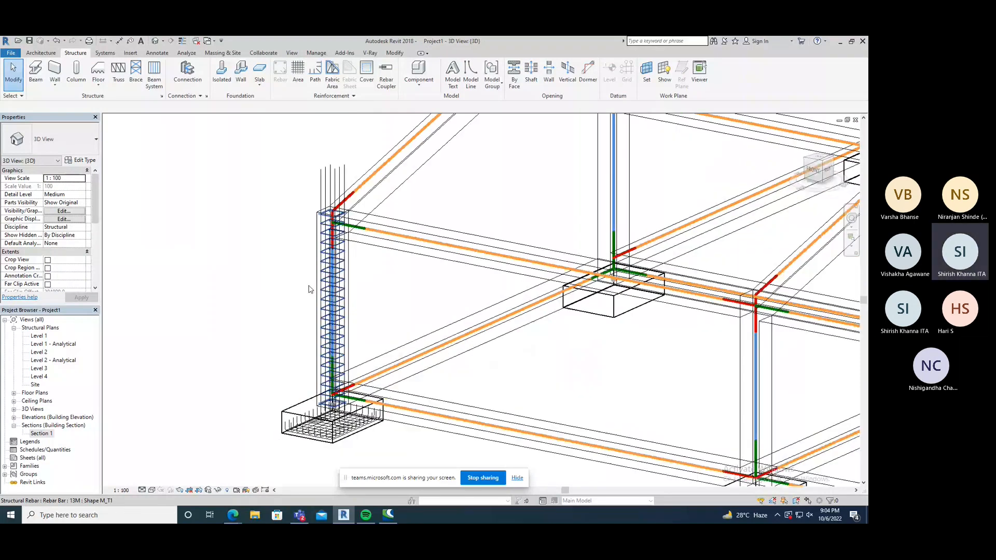
scroll(280, 292, "down", 1)
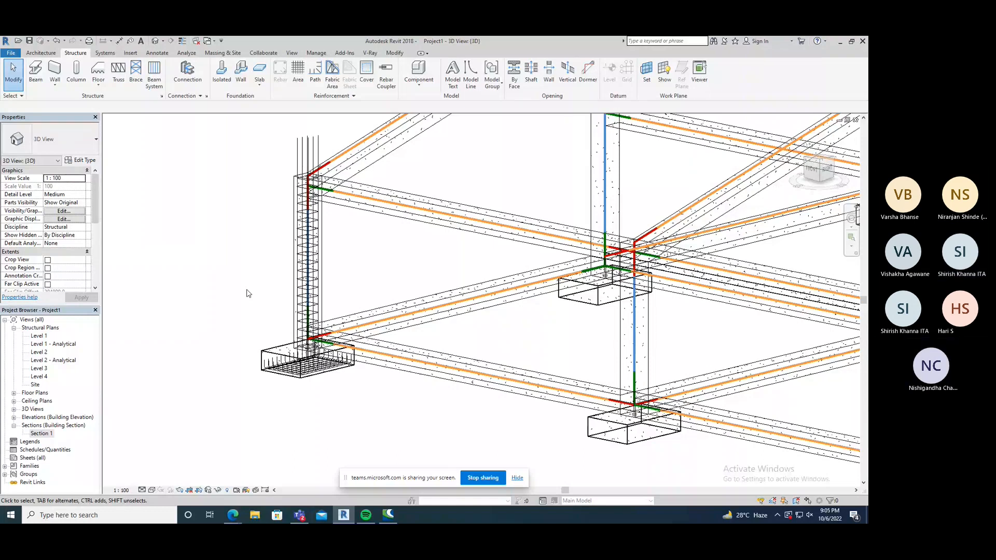
- Change the column stirrup set's layout to Number with Spacing with a quantity of 10
left_click(306, 280)
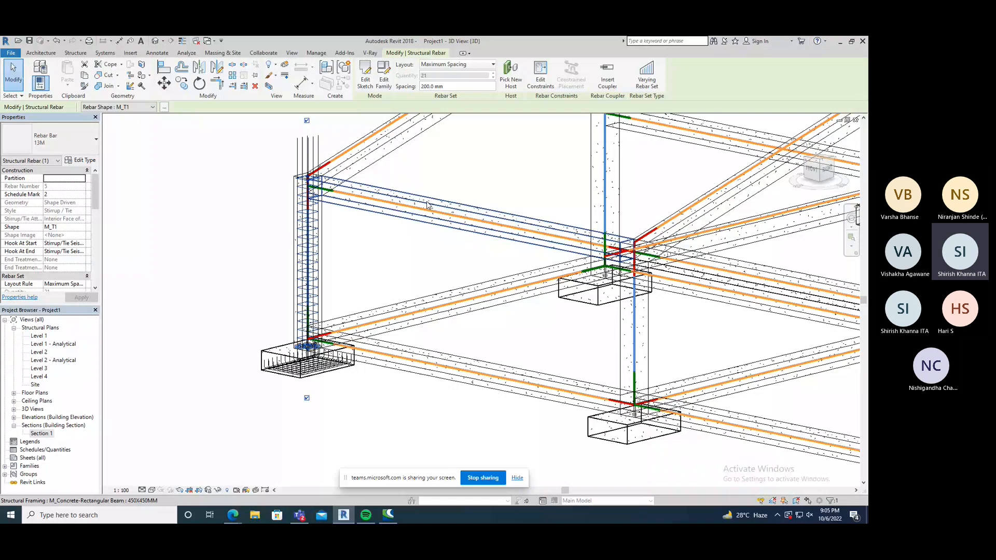
left_click(457, 65)
left_click(446, 95)
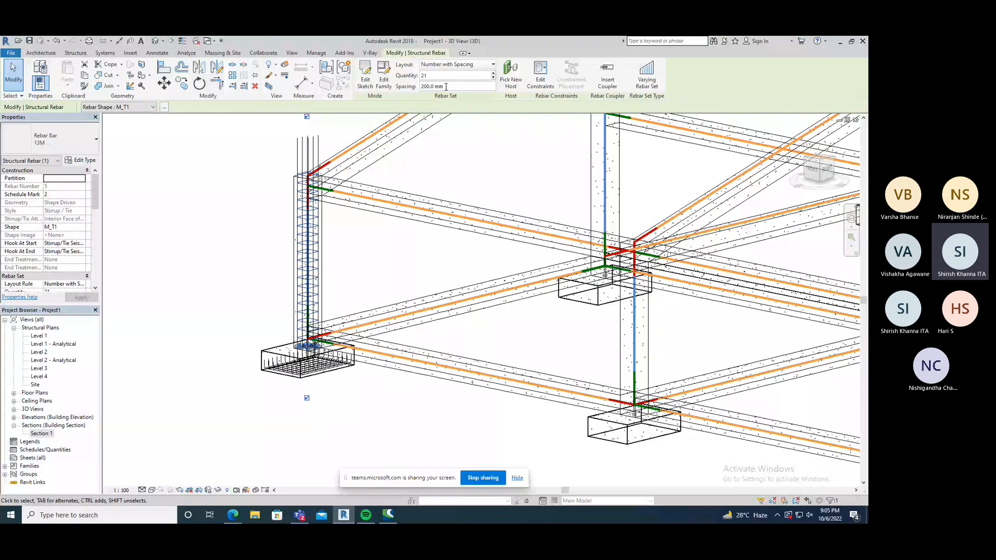
key("Escape")
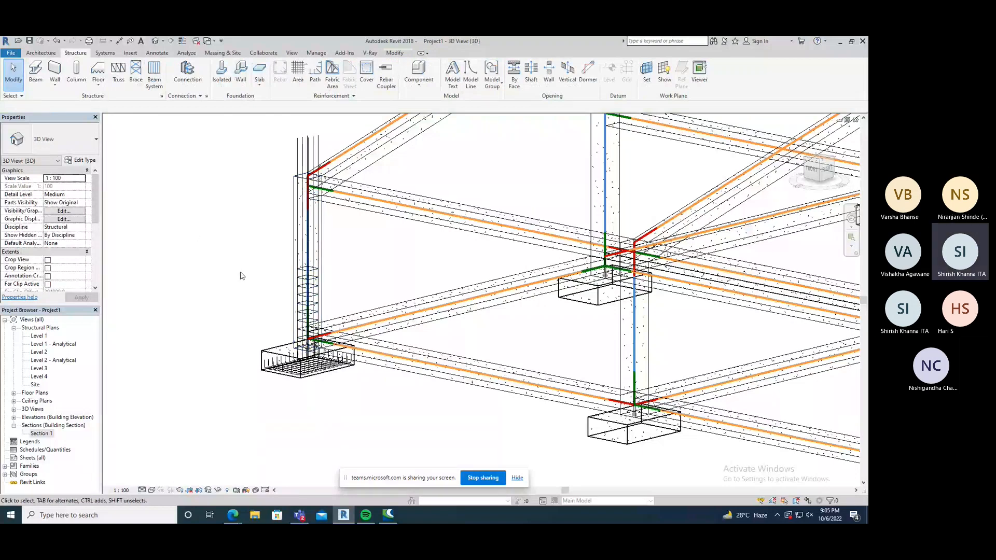
left_click(313, 273)
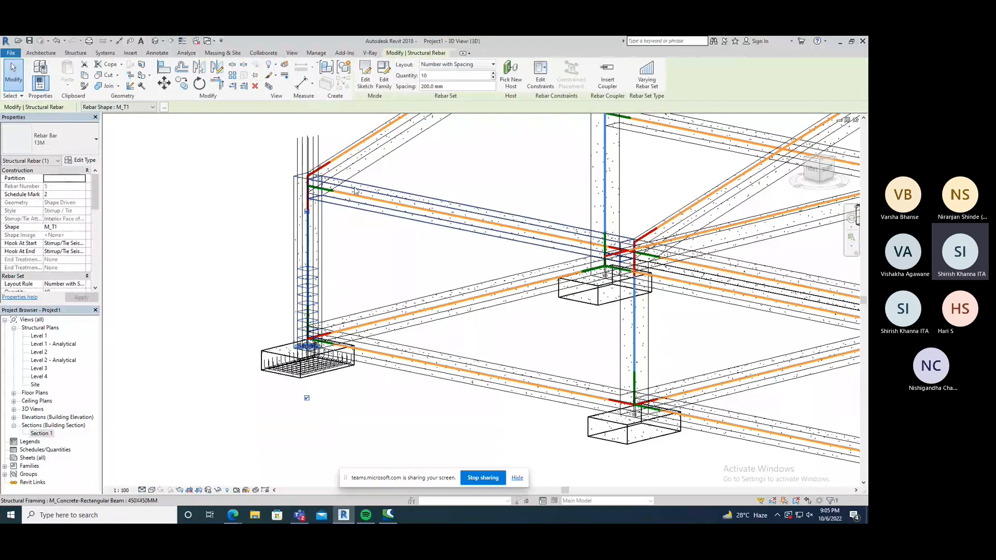
left_click(369, 87)
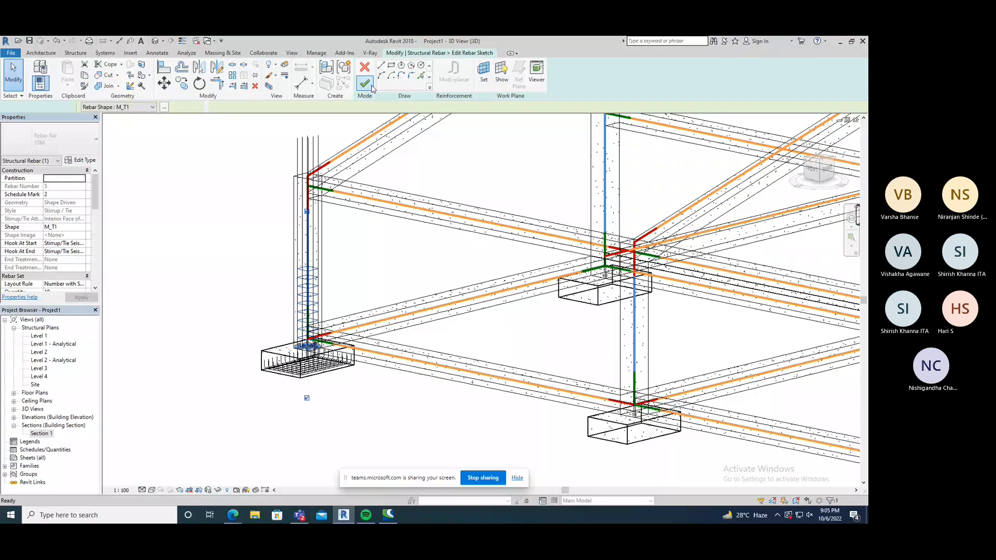
left_click(365, 84)
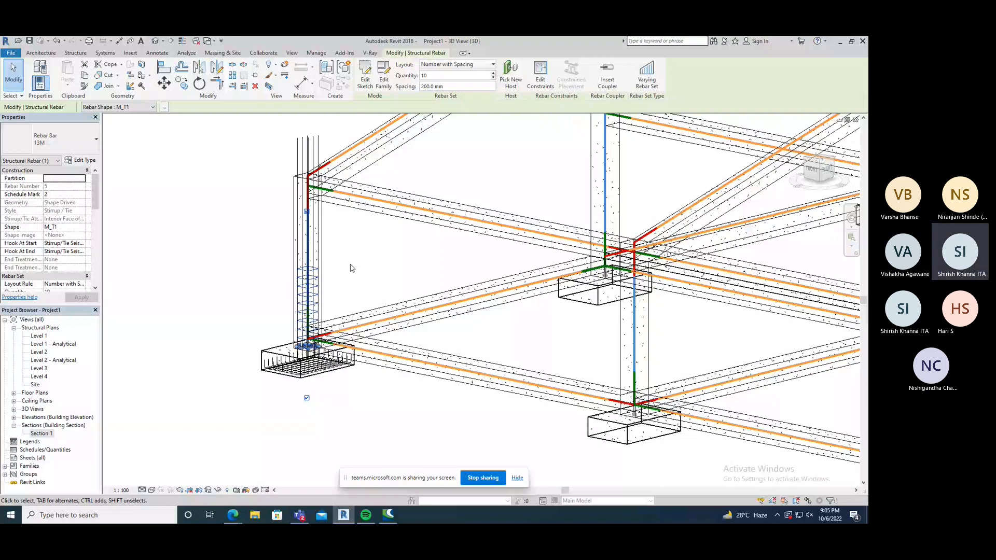
- In Section 1, place a single M_T1 stirrup perpendicular to cover at the top of the column
key("ctrl+Tab")
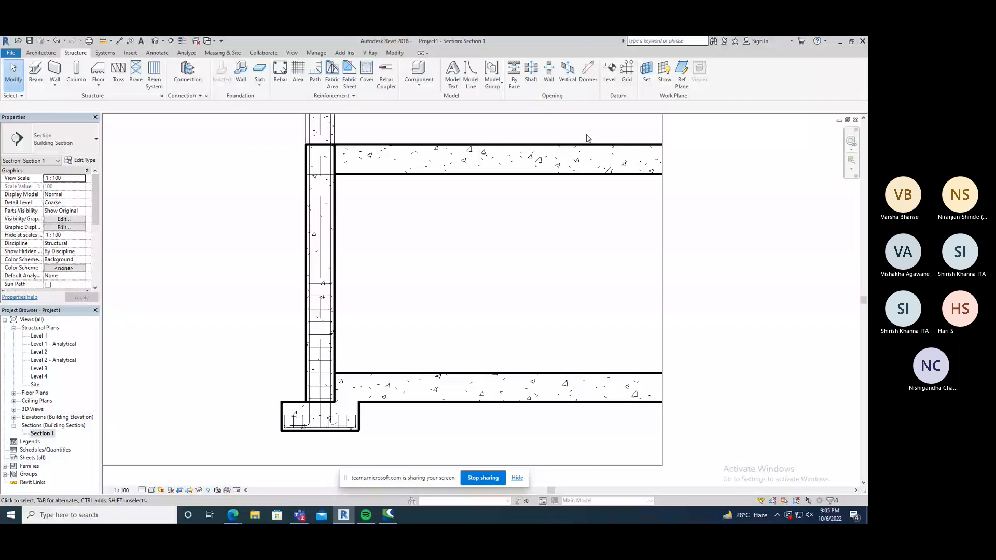
left_click(345, 239)
left_click(475, 71)
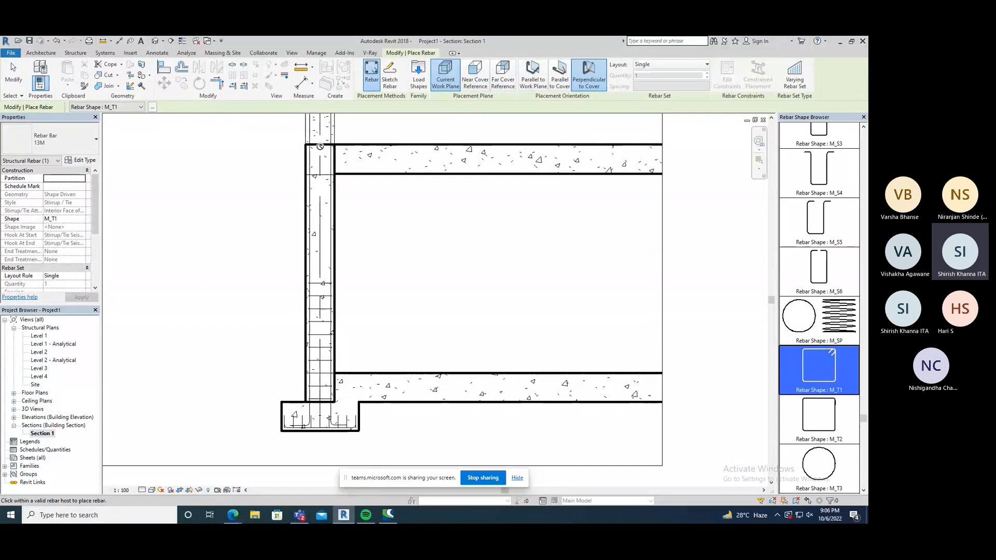
scroll(320, 147, "up", 3)
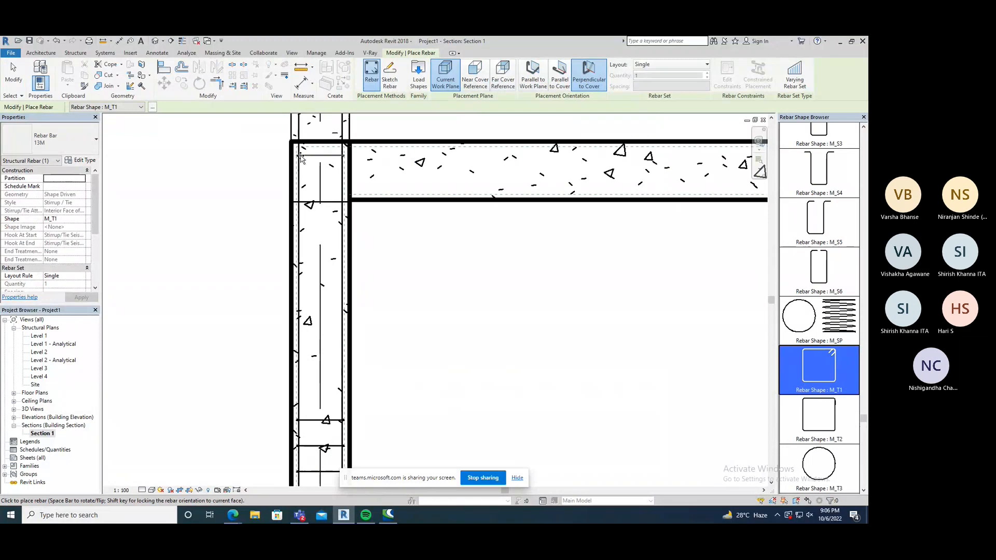
left_click(300, 157)
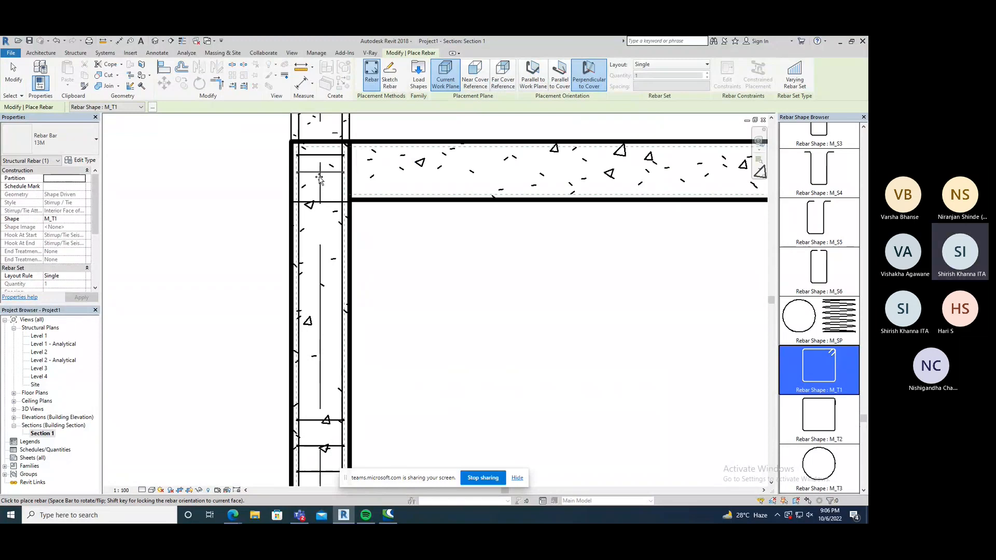
- Place 10 M_T1 stirrups in the upper column below the top stirrup, using Number with Spacing at 100 mm
left_click(670, 64)
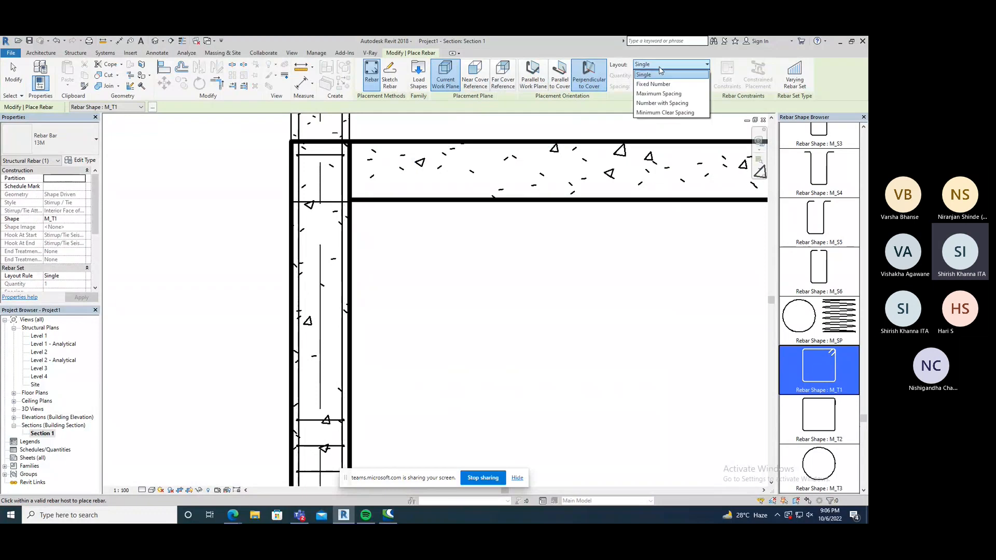
left_click(654, 106)
left_click(636, 87)
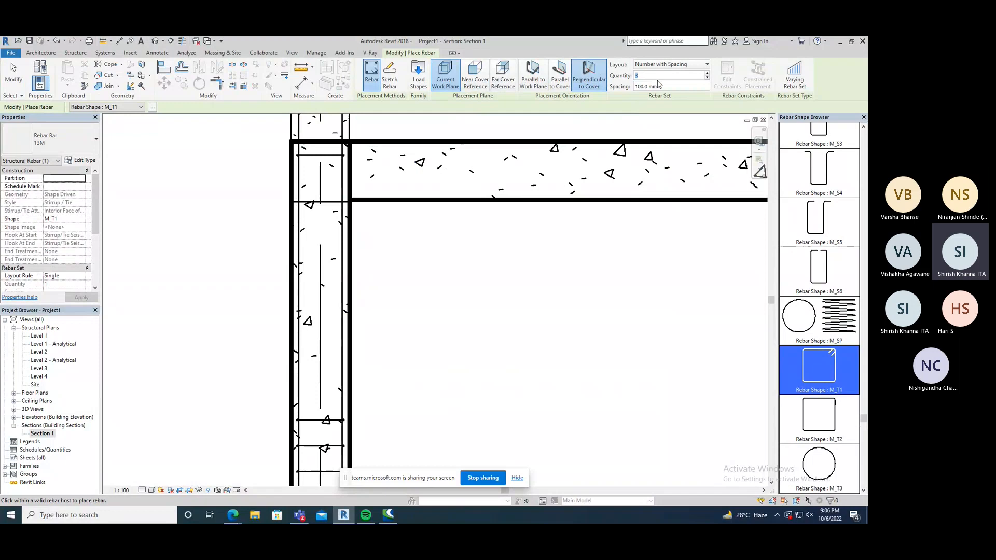
type("10")
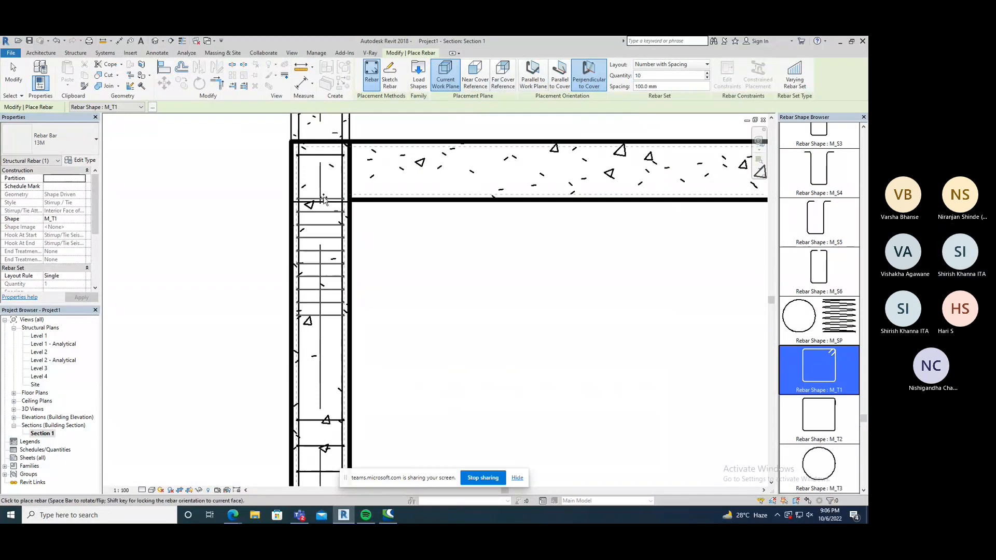
left_click(333, 176)
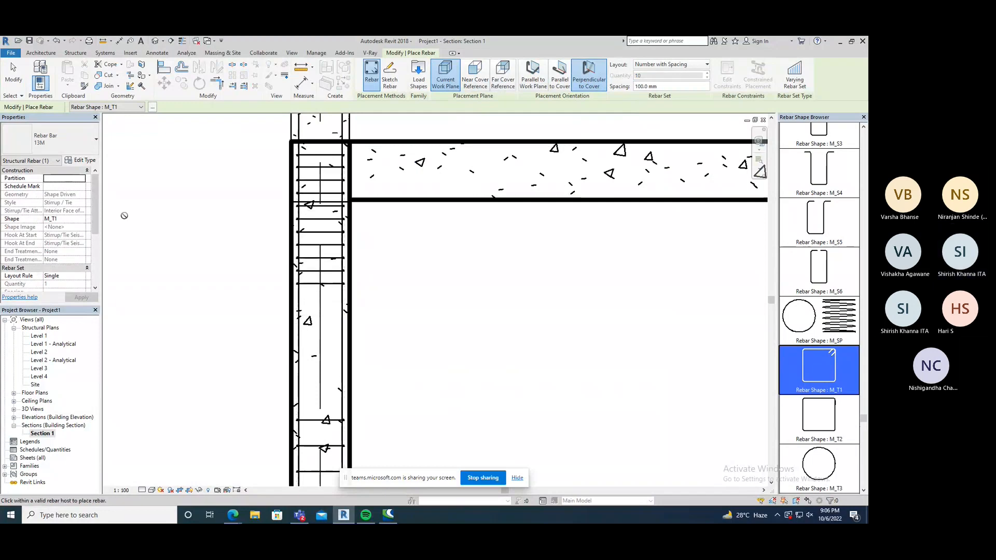
scroll(191, 200, "down", 1)
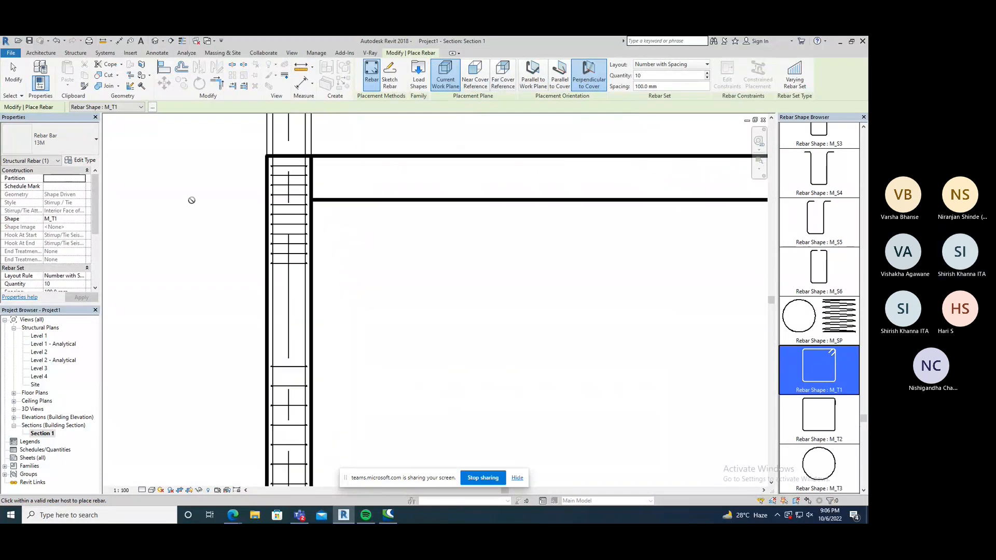
scroll(232, 229, "down", 2)
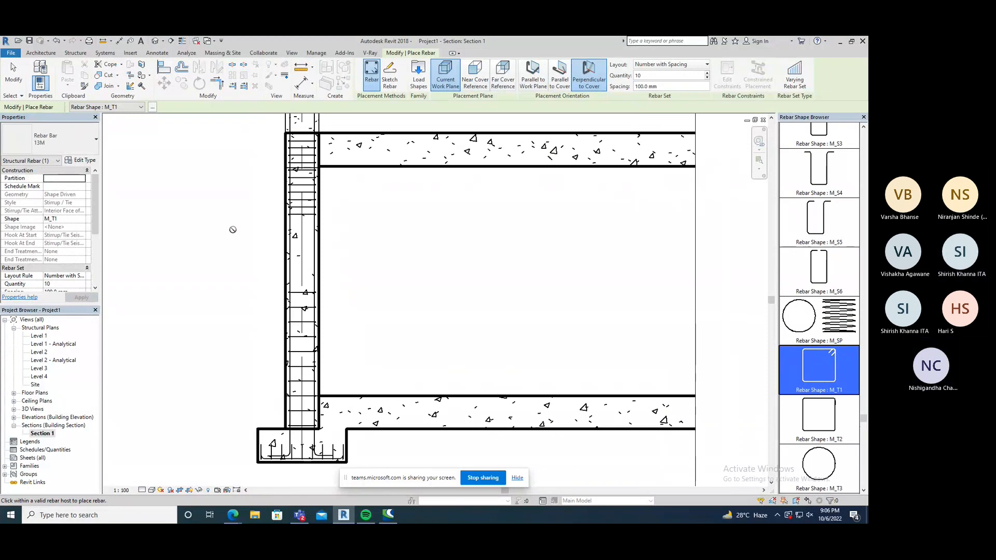
right_click(208, 196)
left_click(211, 202)
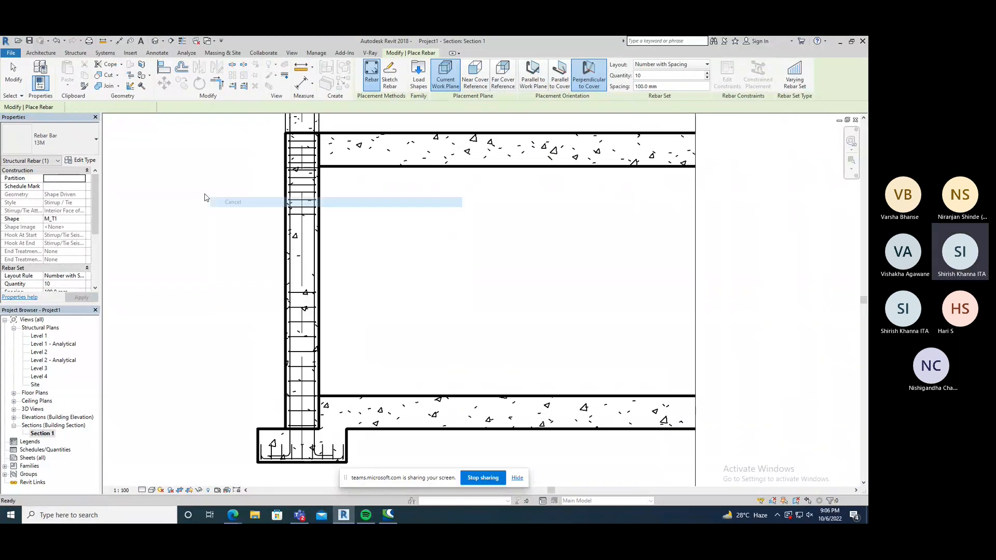
right_click(206, 197)
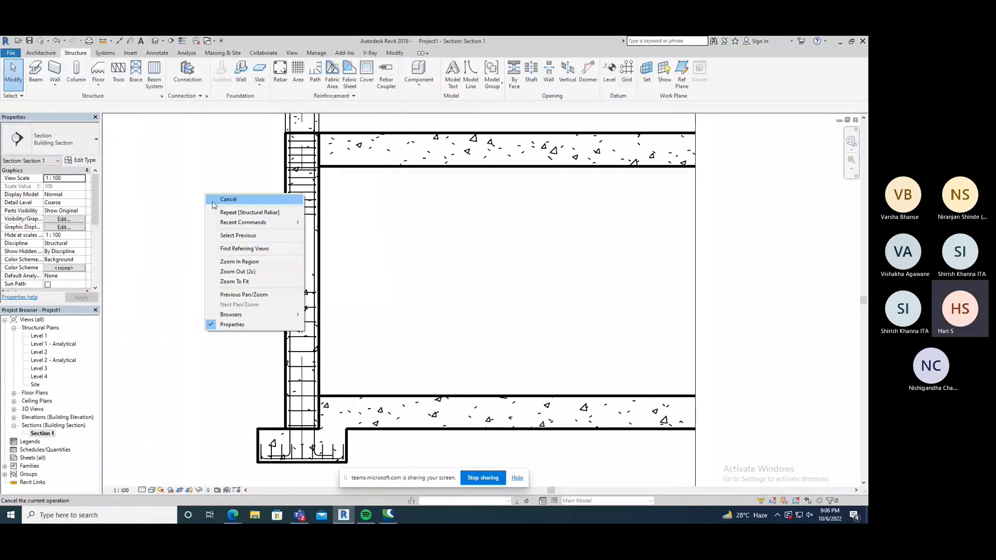
left_click(213, 202)
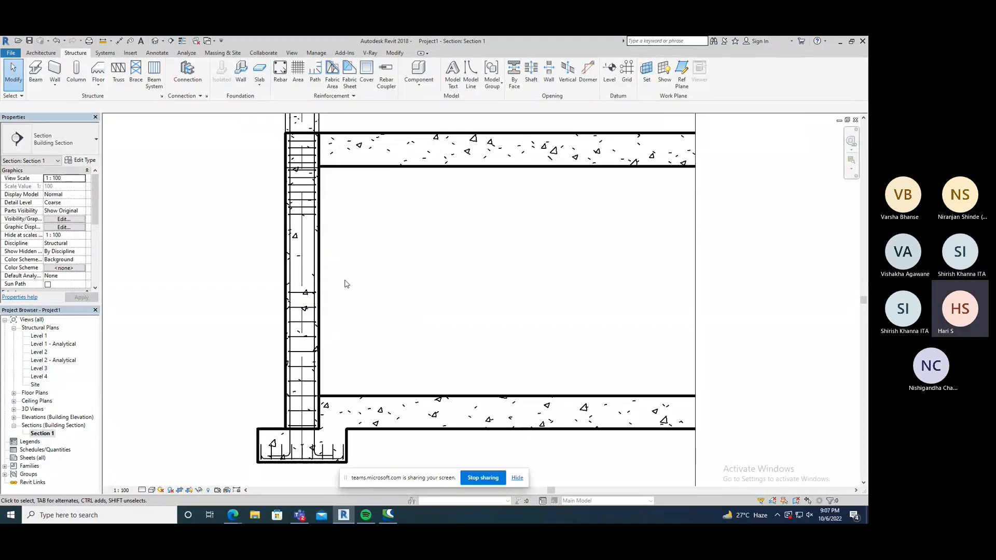
- Start rebar placement for the upper beam with the straight M_00 shape
scroll(249, 261, "down", 3)
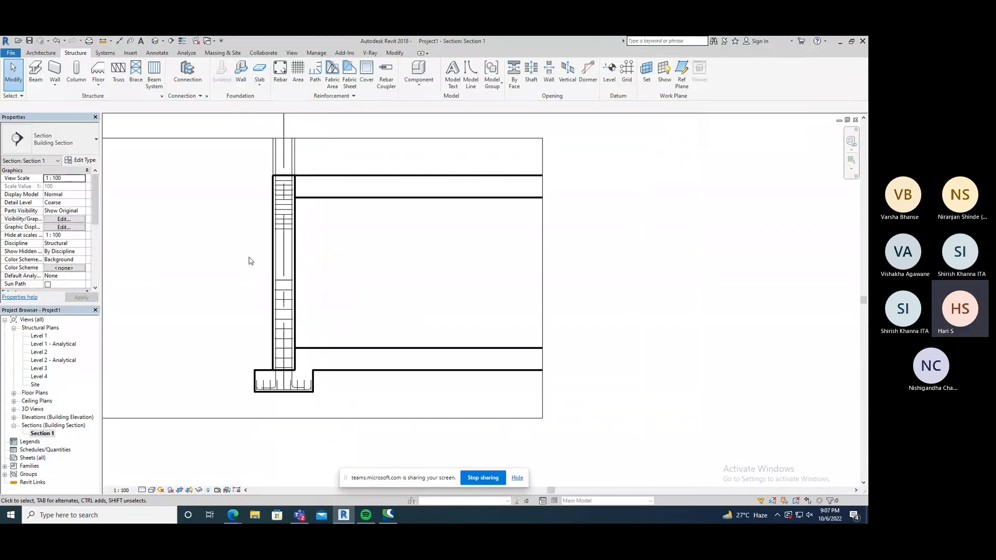
middle_click_drag(250, 261, 502, 352)
middle_click_drag(407, 338, 434, 327)
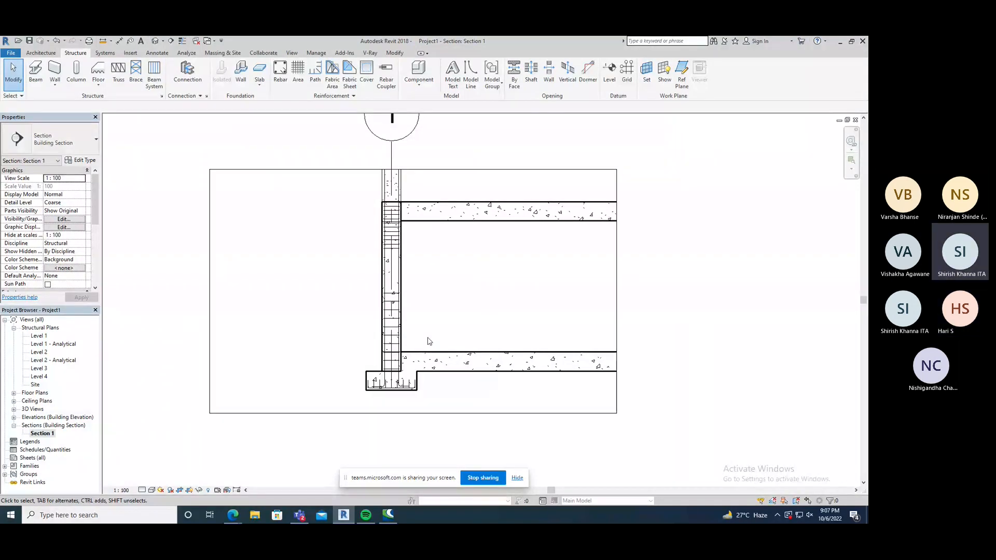
middle_click_drag(498, 369, 369, 343)
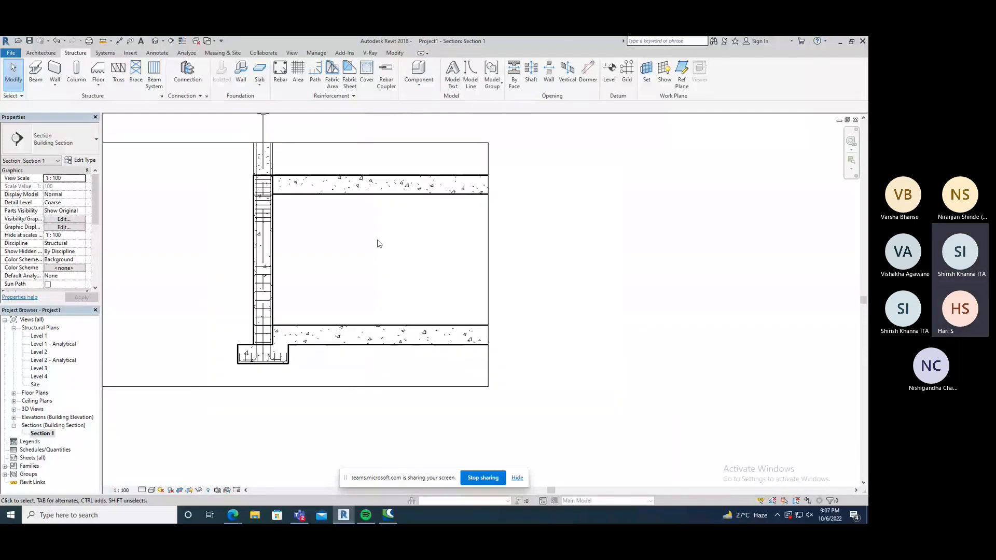
left_click(375, 195)
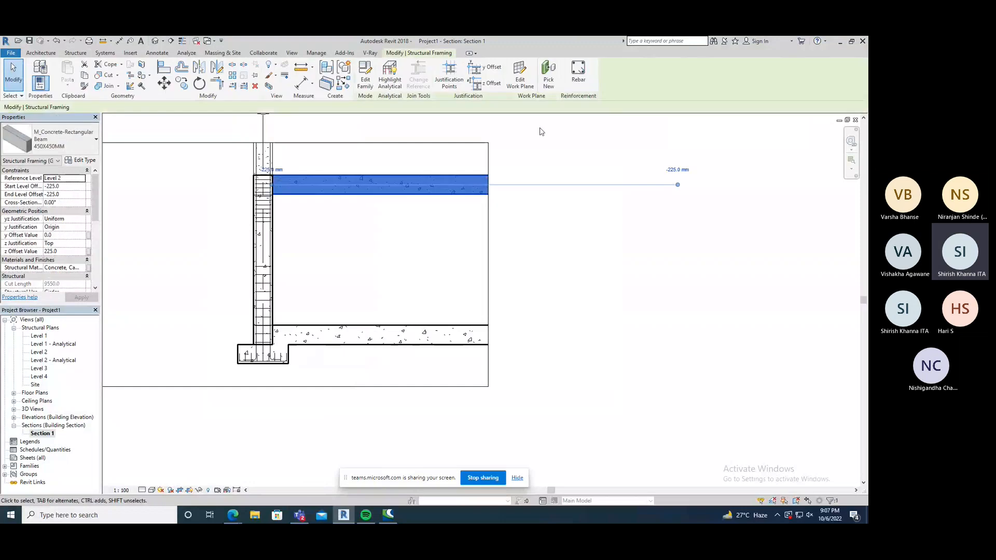
left_click(577, 78)
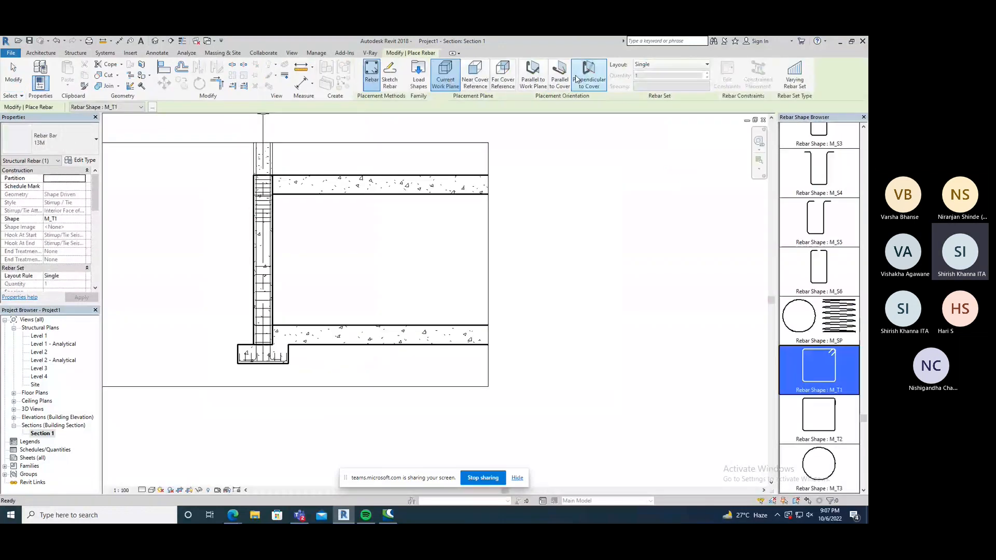
left_click(578, 77)
scroll(814, 264, "up", 5)
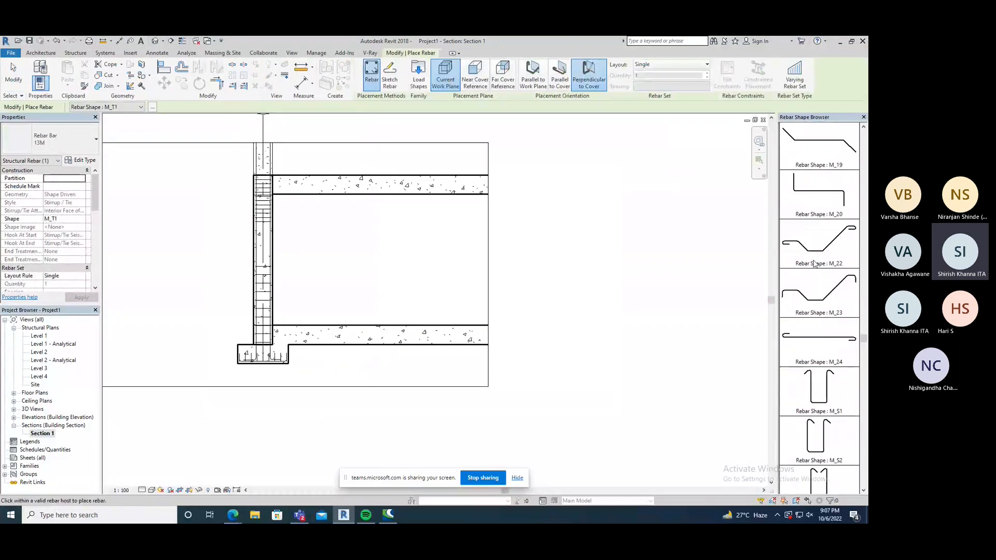
scroll(815, 263, "up", 6)
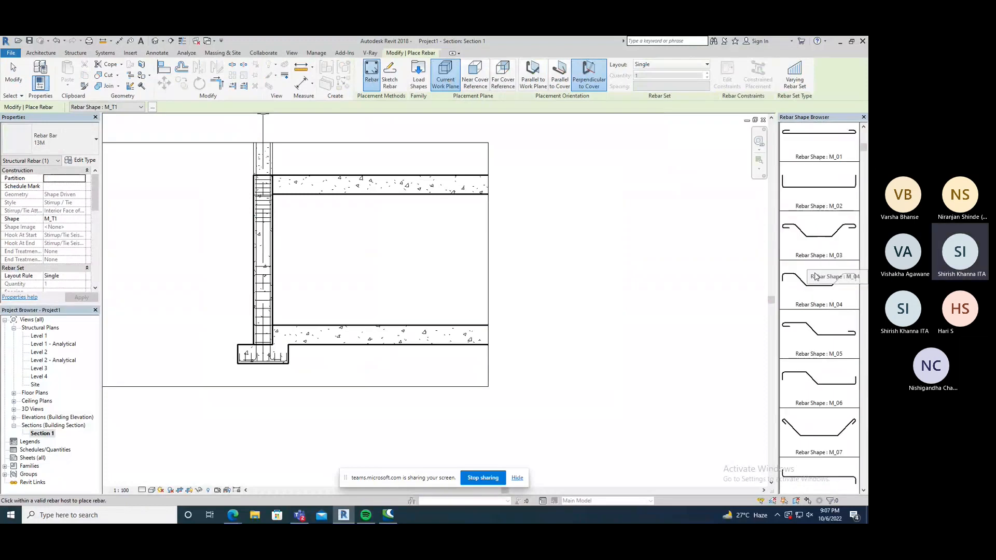
left_click(819, 145)
scroll(809, 207, "up", 1)
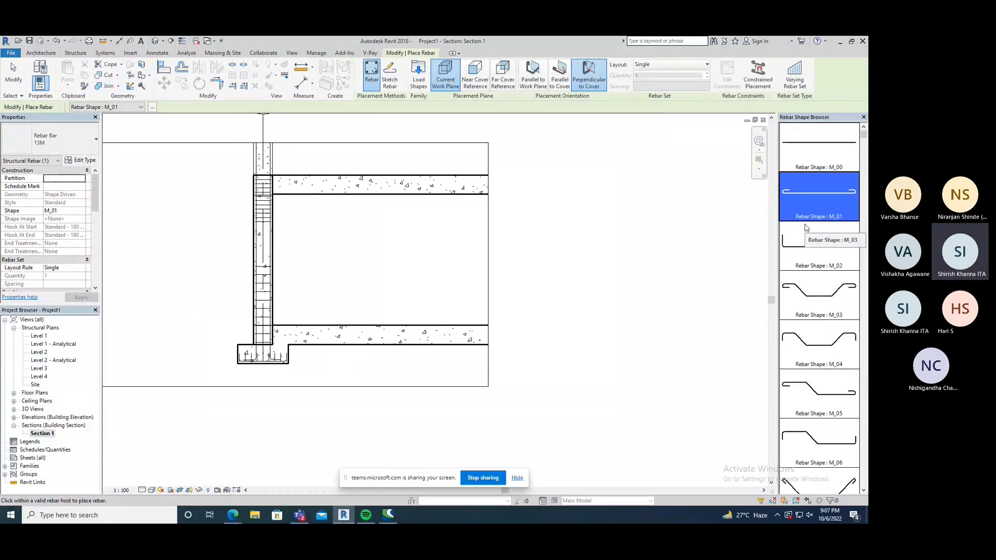
left_click(813, 153)
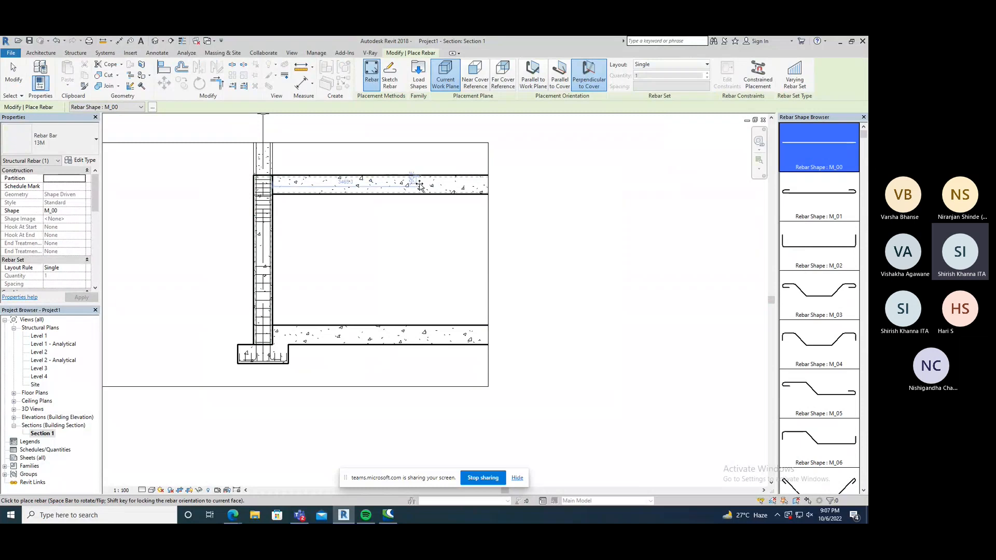
- Try the Parallel to Cover and Perpendicular to Cover orientations and the far and near cover reference planes for the beam bar
scroll(421, 186, "up", 5)
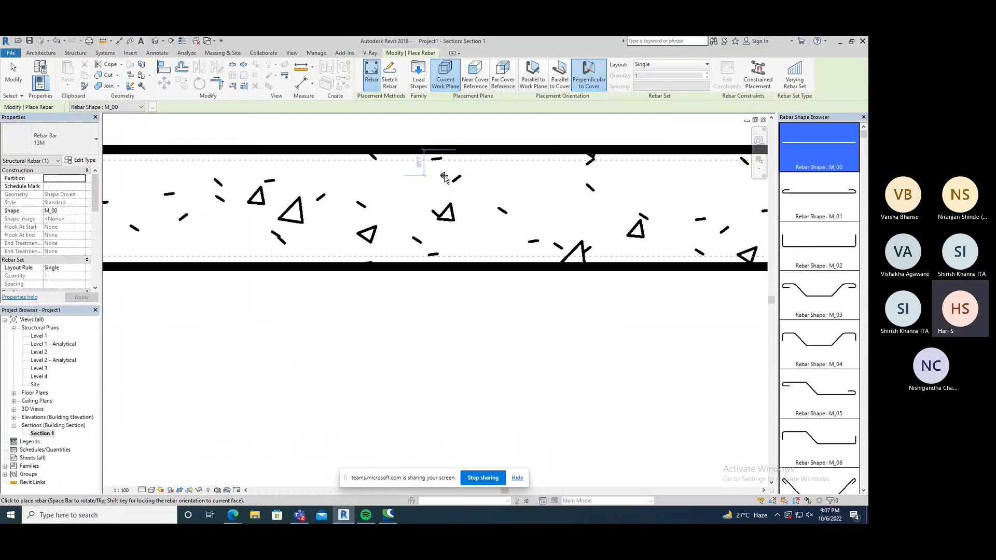
left_click(560, 78)
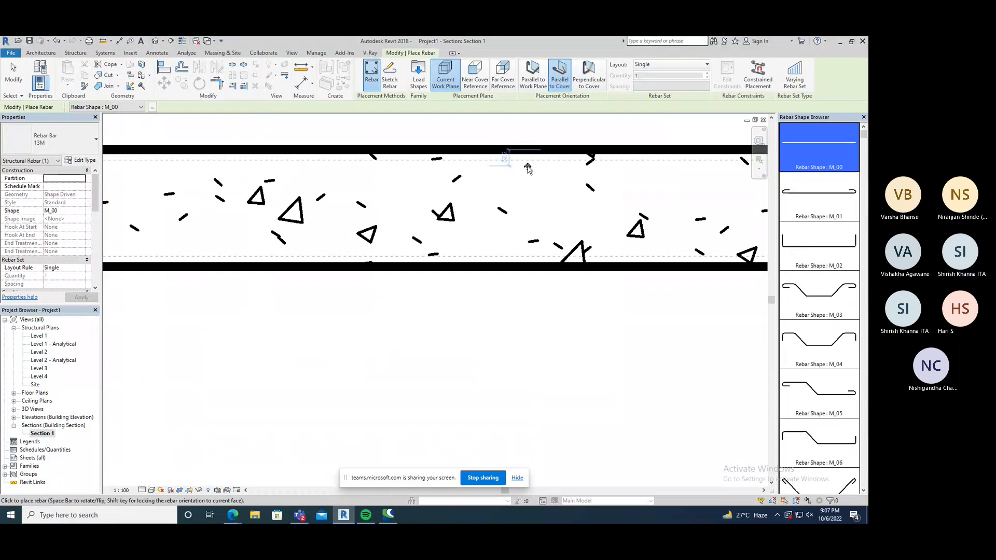
scroll(528, 172, "down", 5)
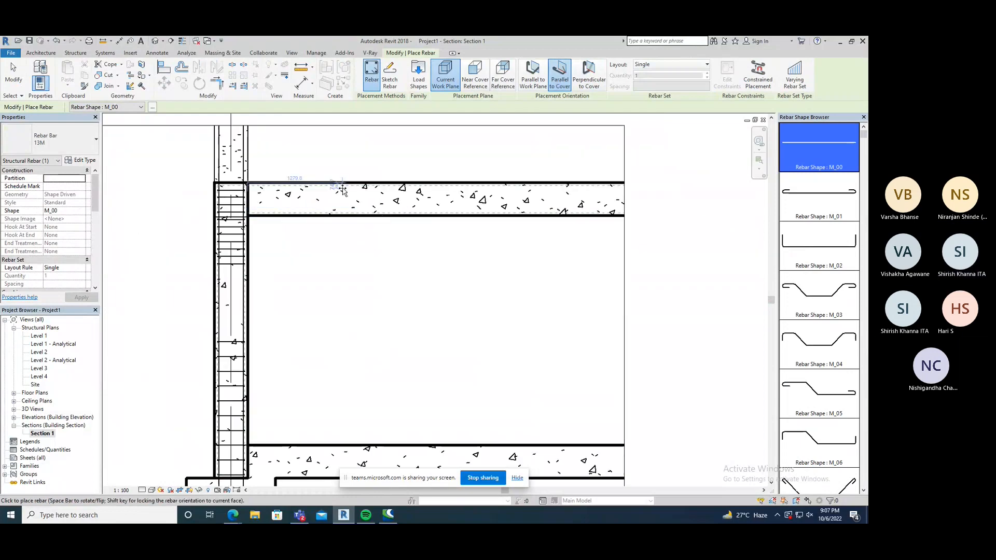
left_click(503, 75)
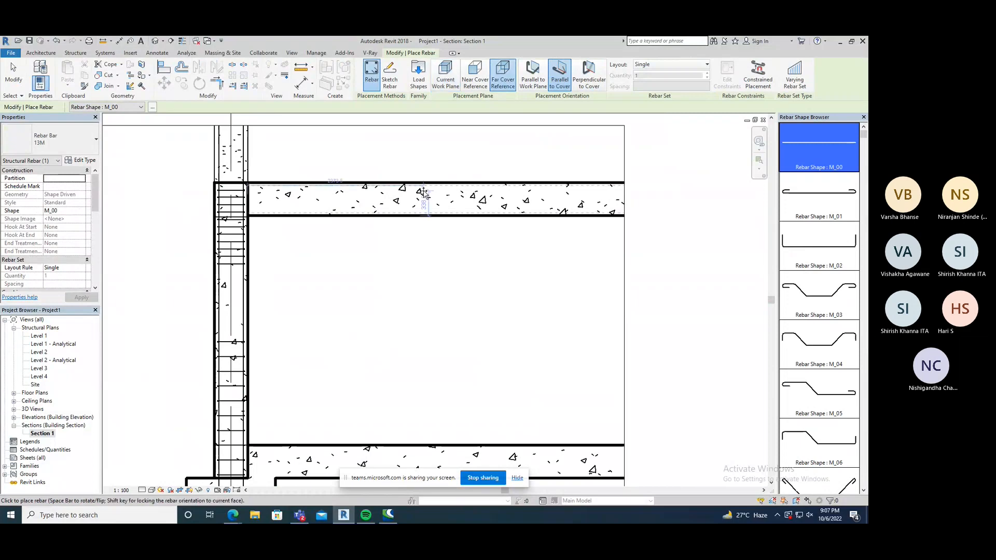
scroll(427, 188, "up", 4)
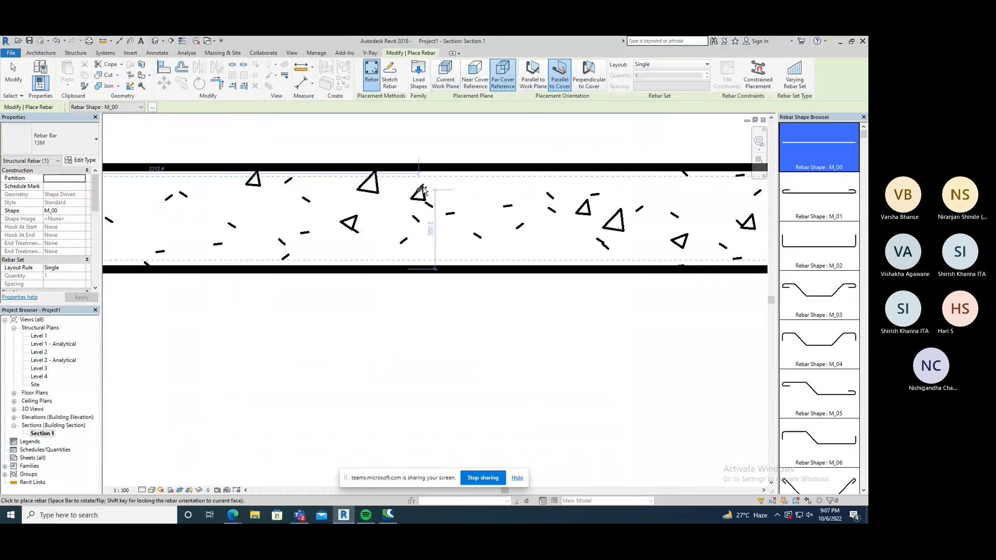
left_click(476, 75)
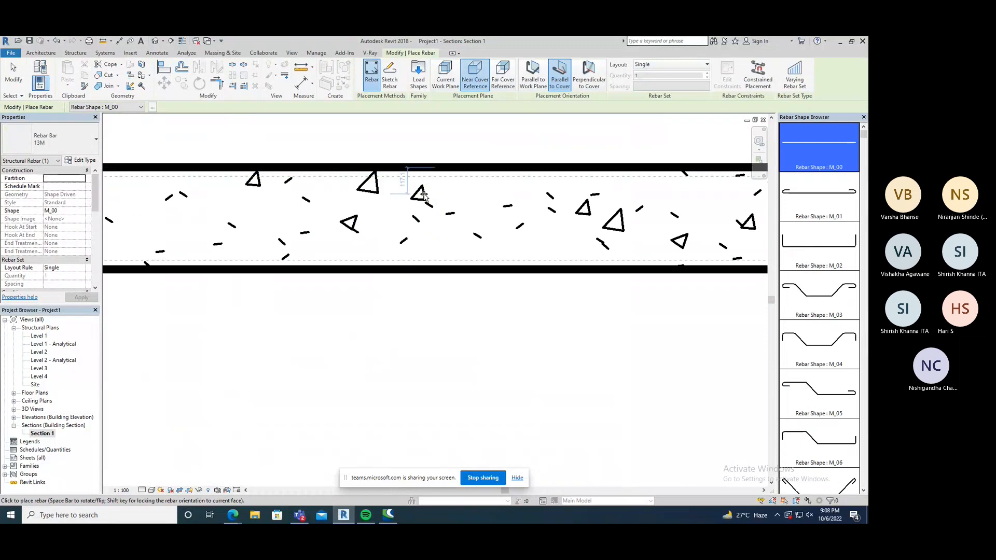
left_click(456, 88)
left_click(589, 75)
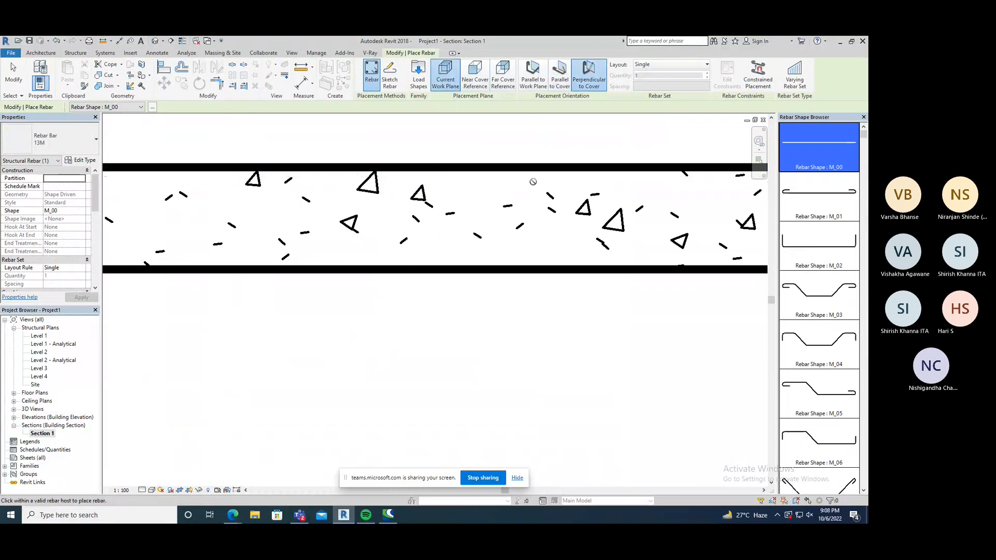
- Place a single M_00 bar along the upper beam's top cover, oriented Parallel to Work Plane
scroll(528, 182, "down", 3)
scroll(396, 200, "up", 3)
scroll(289, 187, "up", 2)
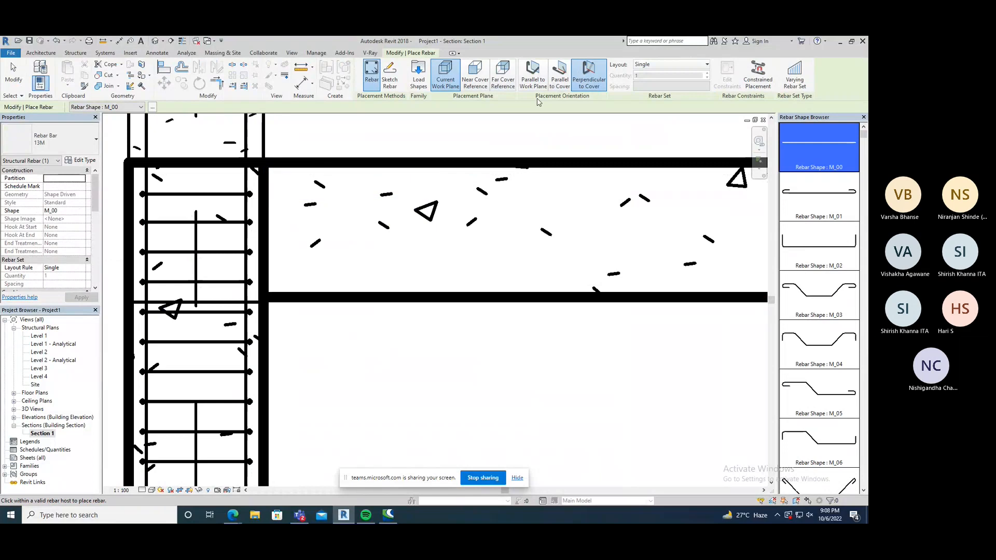
left_click(532, 79)
scroll(480, 182, "down", 2)
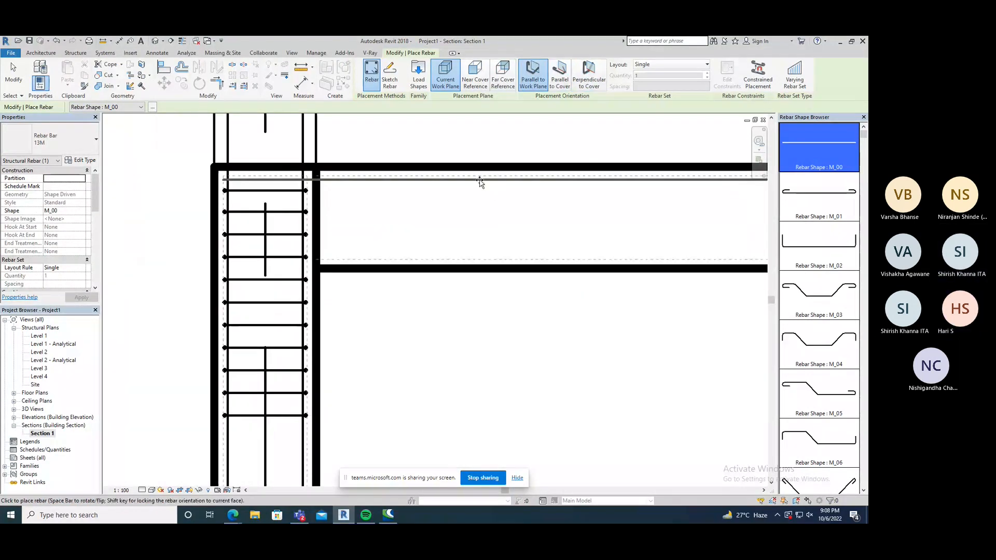
scroll(480, 181, "down", 1)
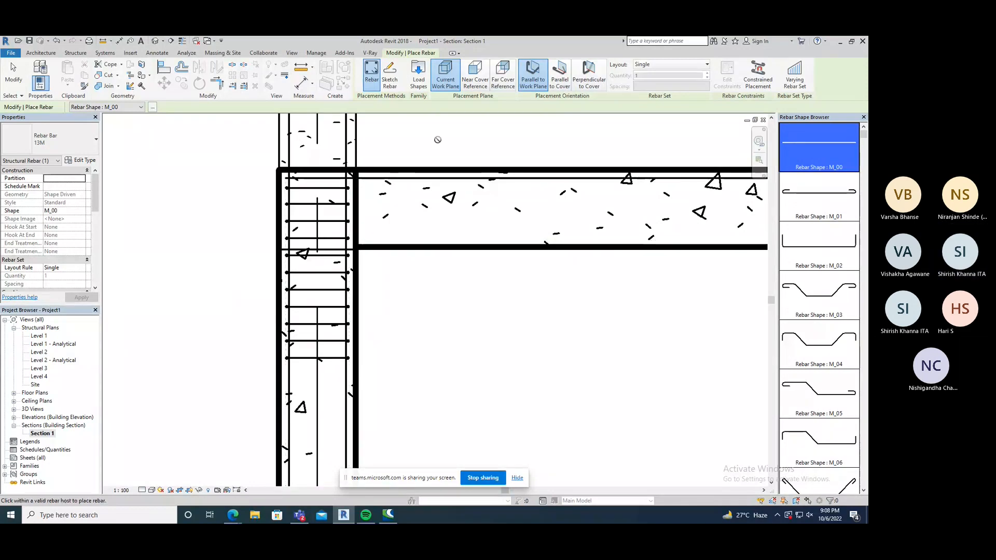
key("Escape")
- Pull the top beam bar's end out of the column to just inside the beam
left_click(432, 176)
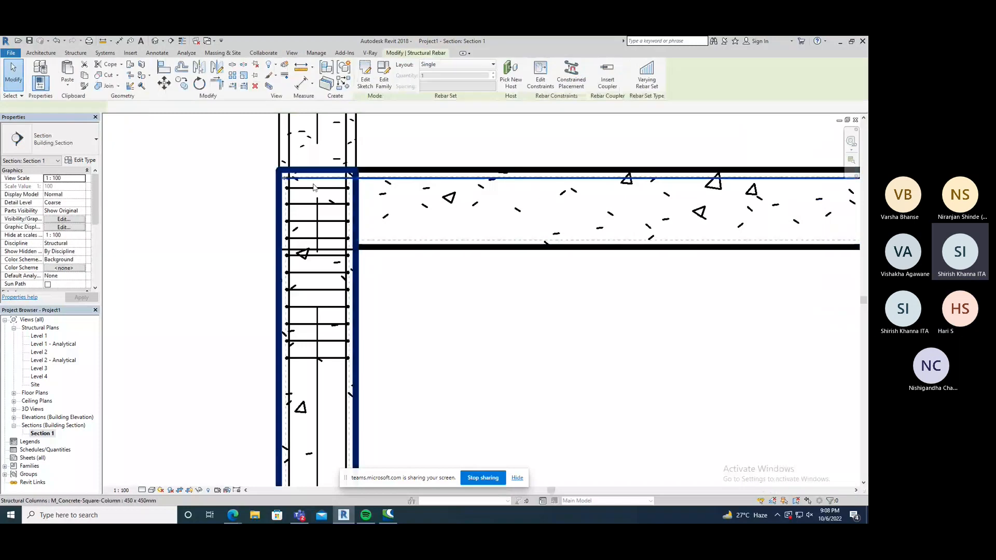
left_click_drag(284, 178, 360, 178)
left_click(403, 157)
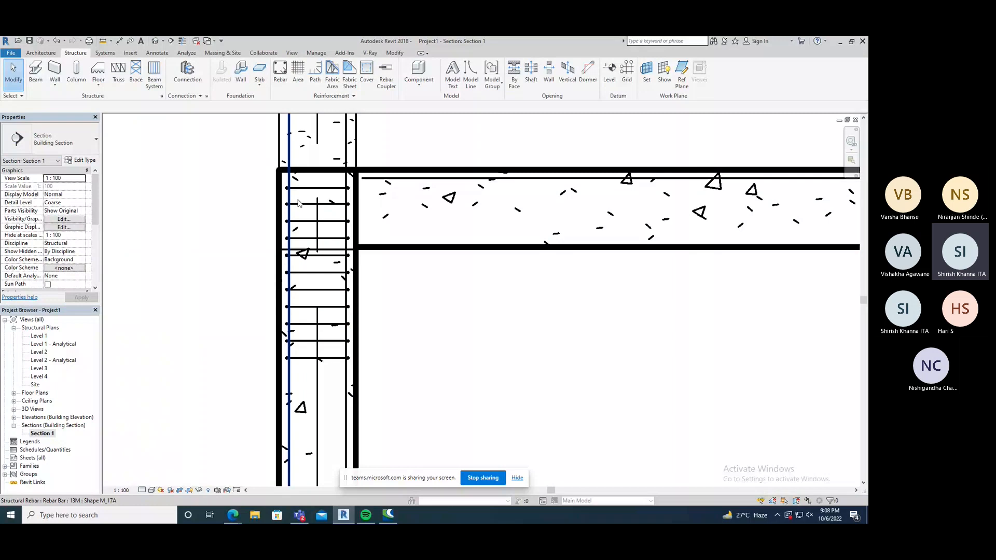
- Extend the top beam bar's end back into the column joint
left_click(353, 179)
left_click(240, 184)
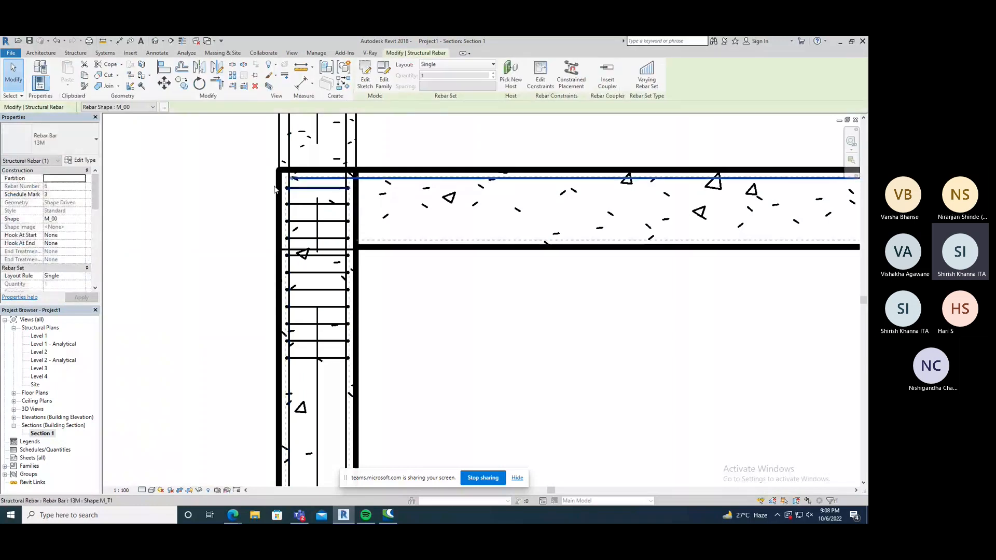
- Set the layout rule of the upper beam's top bar to Fixed Number
left_click(435, 181)
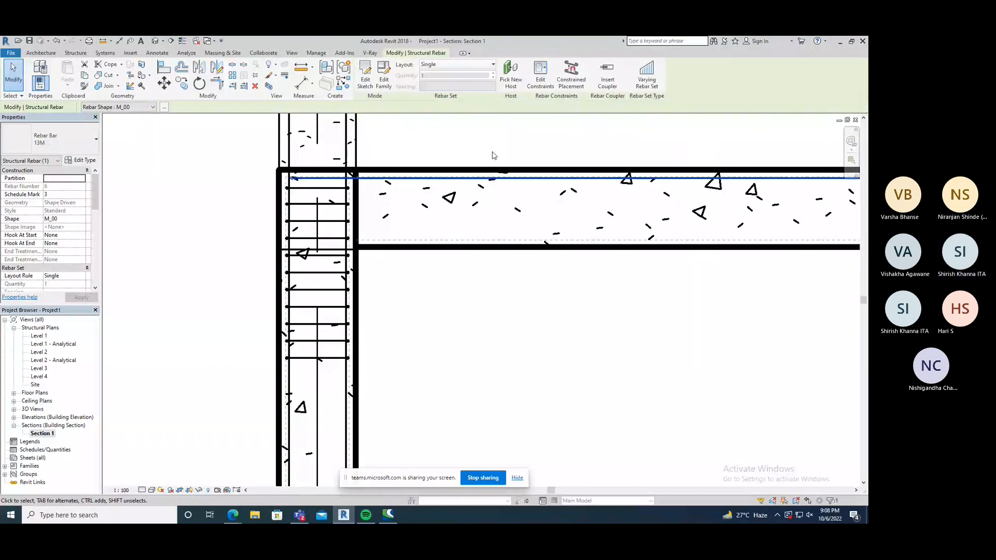
left_click(454, 65)
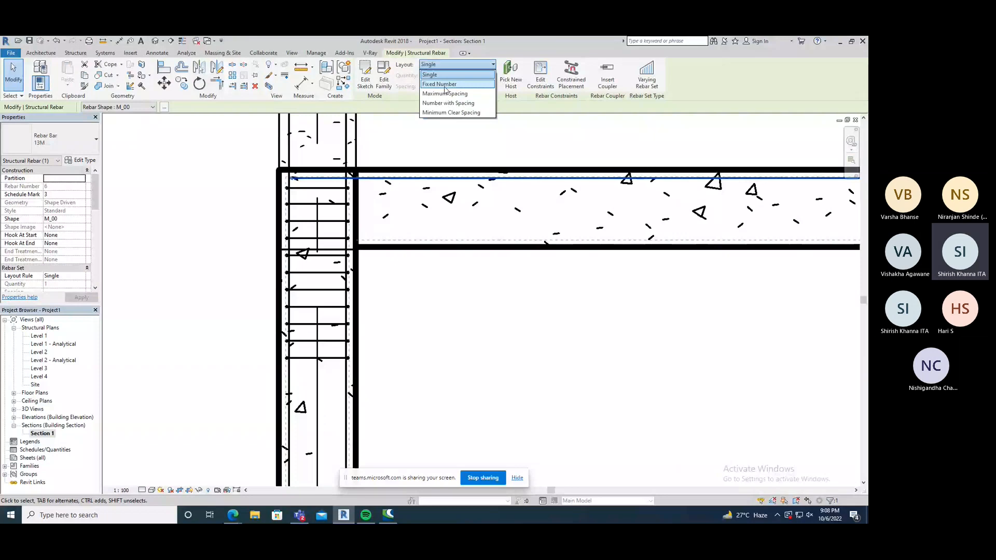
left_click(444, 85)
left_click(433, 122)
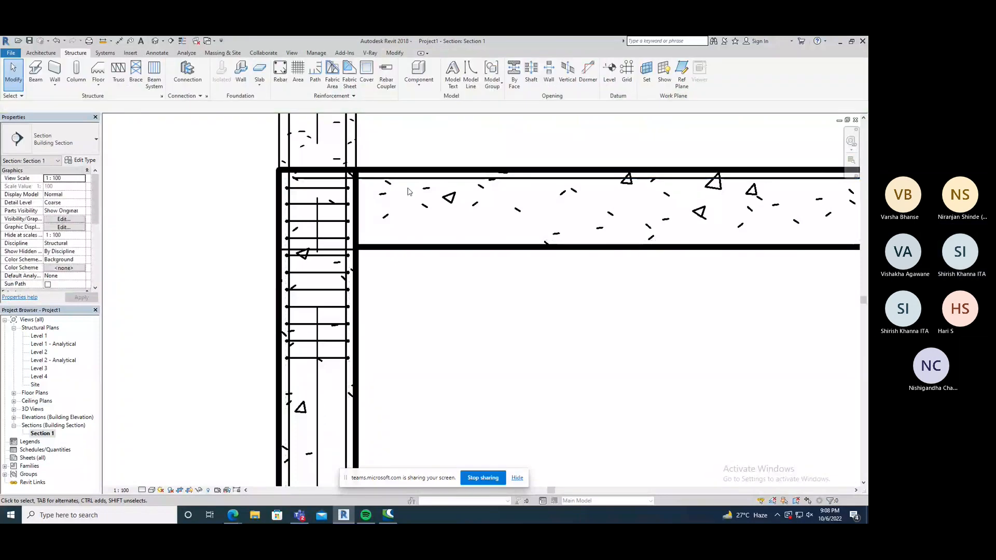
- Start rebar placement for the upper beam with stirrup shape M_T1 oriented Perpendicular to Cover
scroll(422, 184, "down", 1)
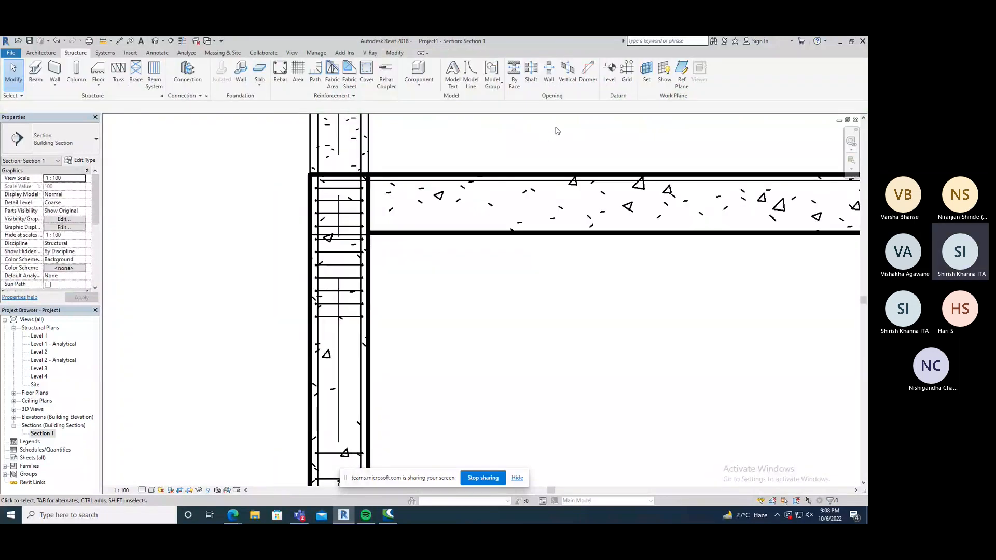
left_click(613, 213)
left_click(579, 74)
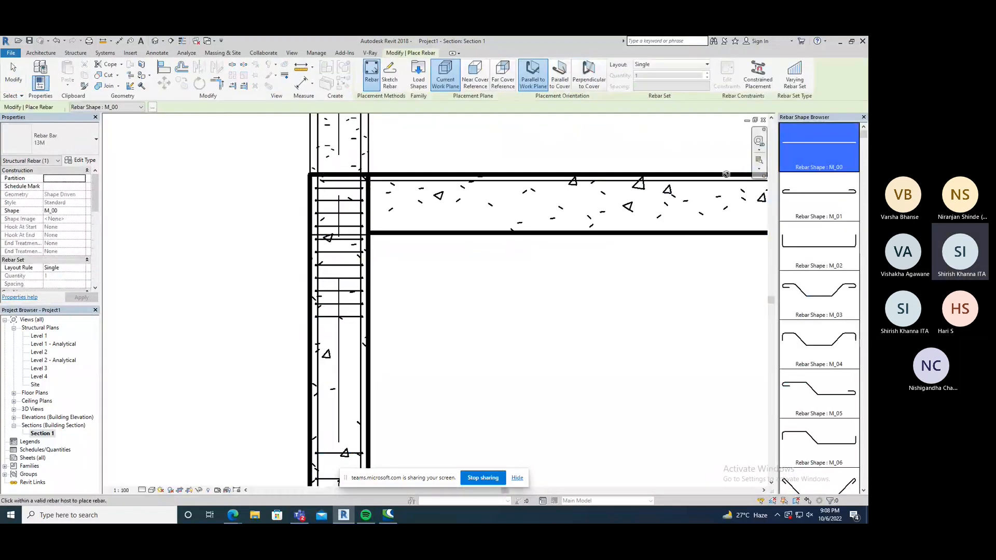
left_click(670, 68)
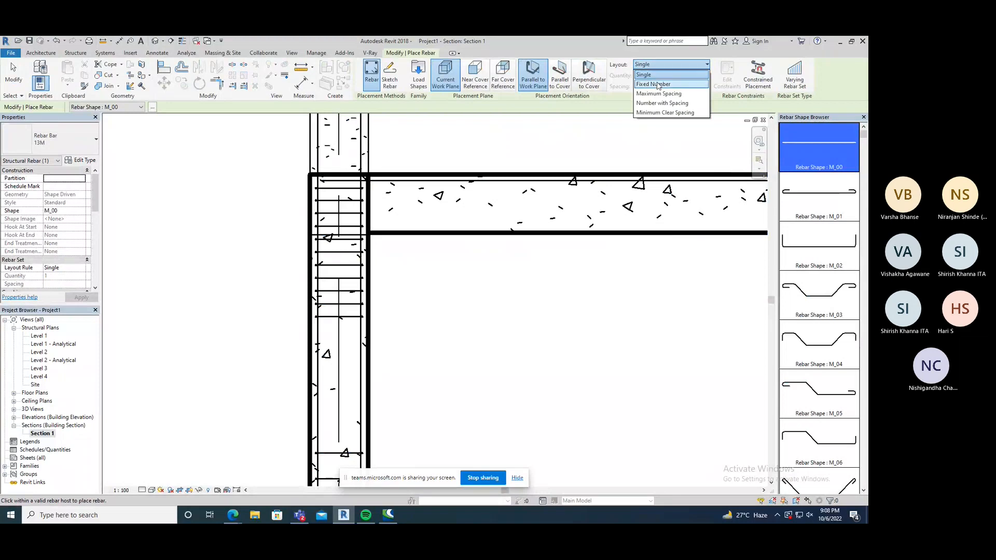
left_click(658, 85)
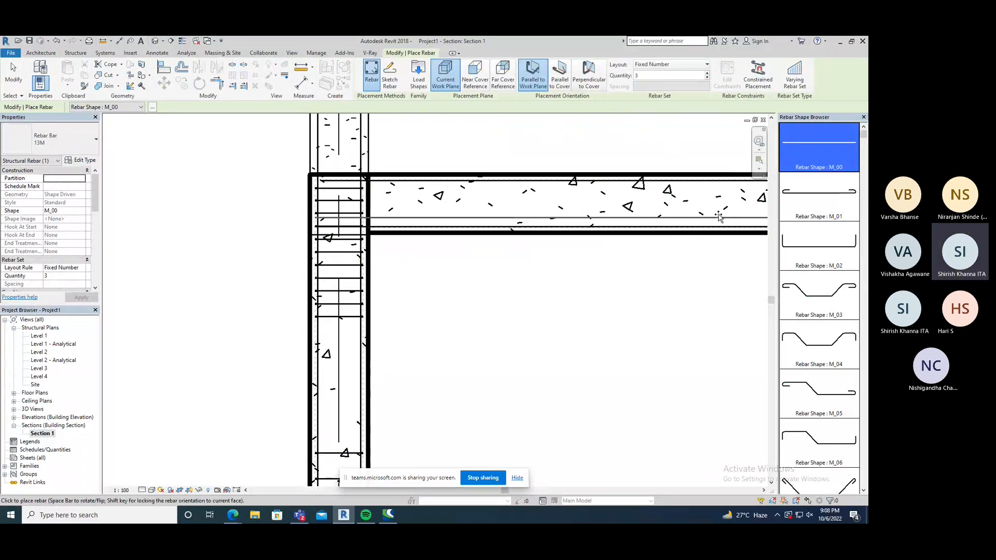
mouse_move(864, 134)
left_mouse_down()
mouse_move(855, 315)
mouse_move(865, 420)
left_mouse_up()
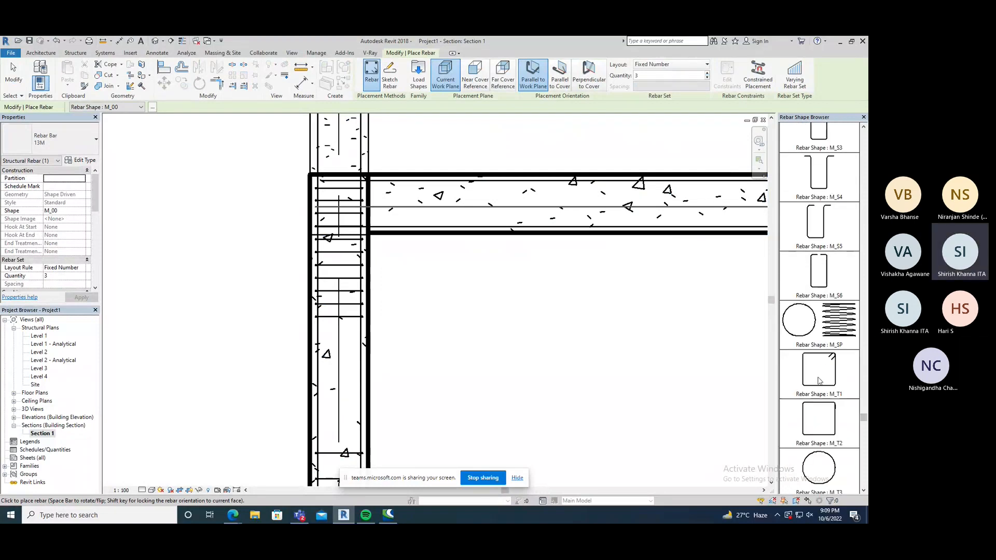
left_click(820, 381)
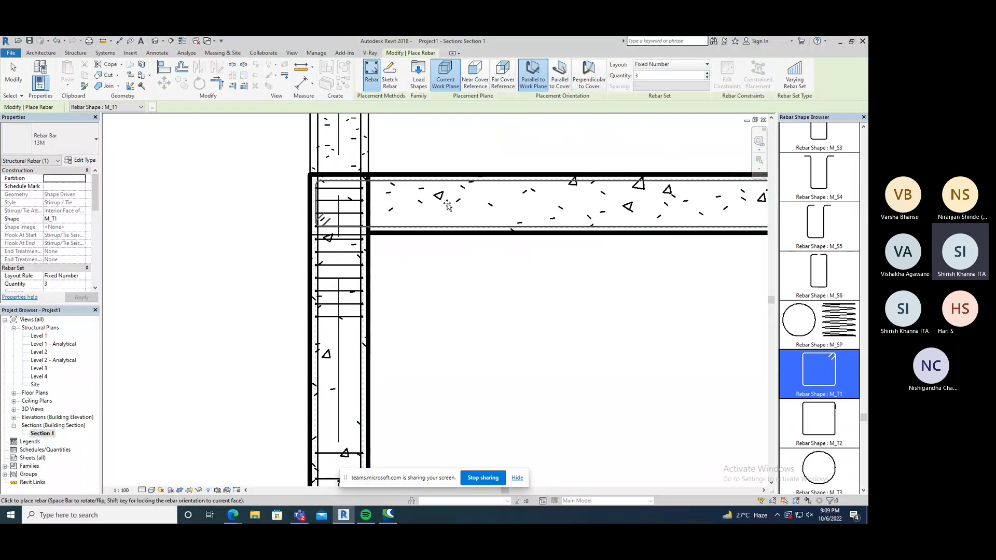
left_click(589, 76)
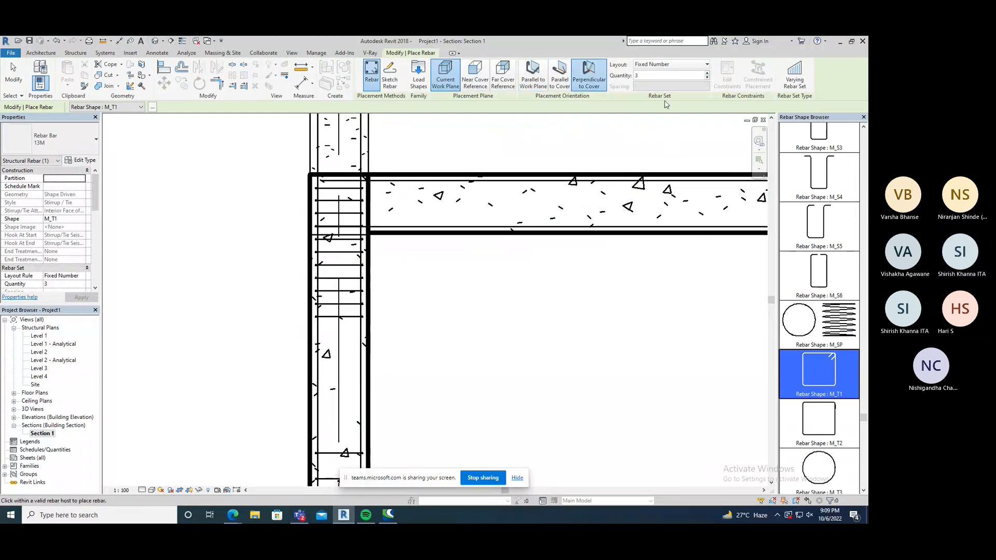
- Place the M_T1 stirrups along the upper beam with a Maximum Spacing layout of 300 mm and end rebar placement
left_click(671, 63)
left_click(665, 75)
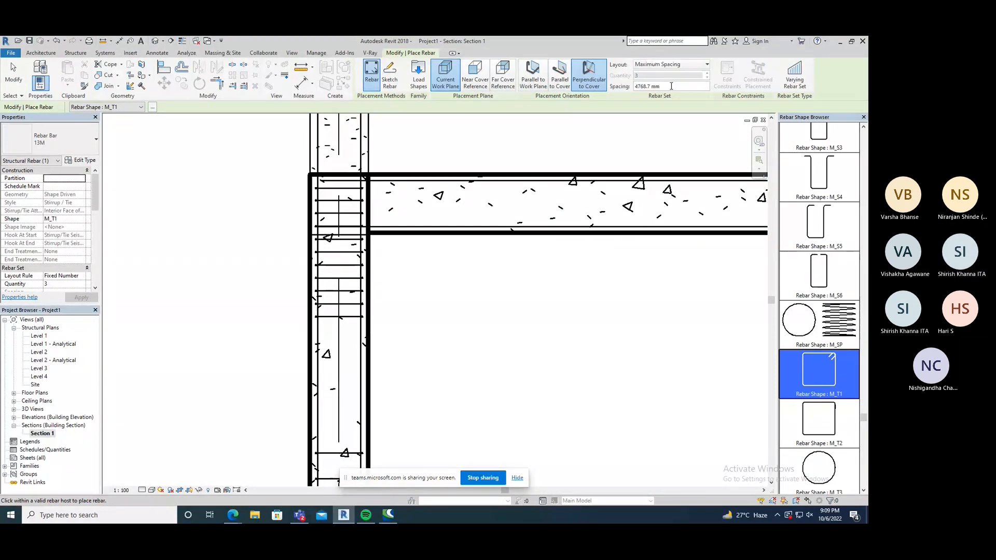
left_click_drag(672, 86, 607, 88)
type("300")
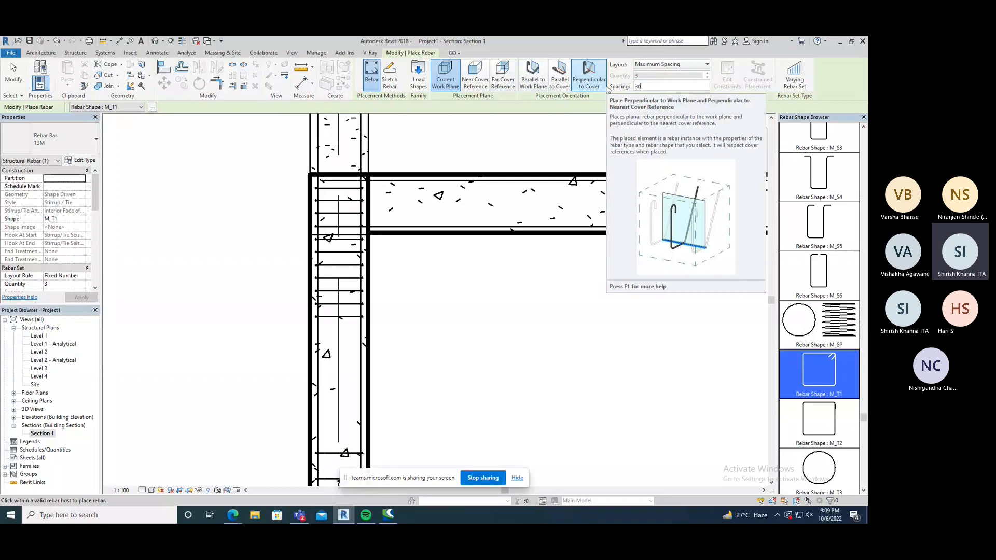
key("Return")
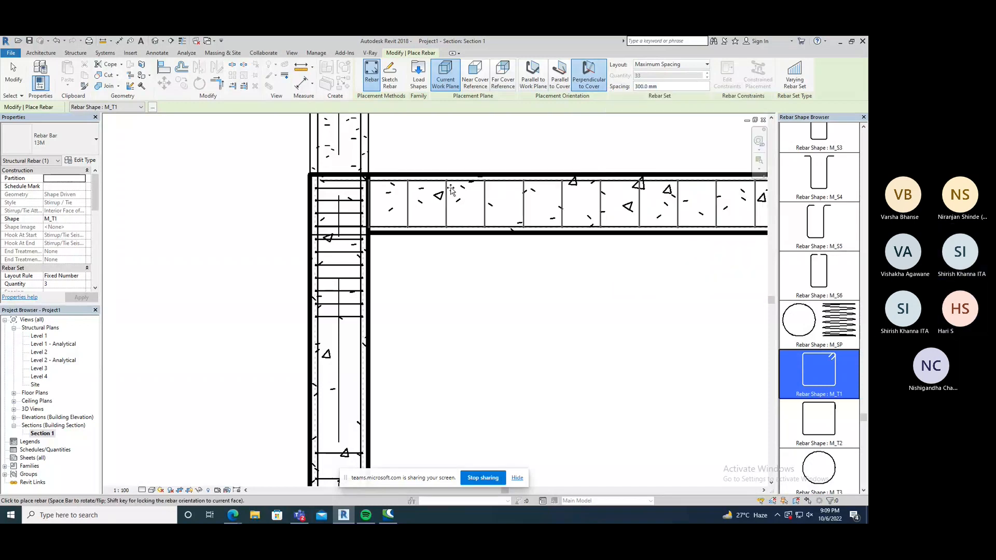
left_click(351, 176)
scroll(351, 176, "down", 4)
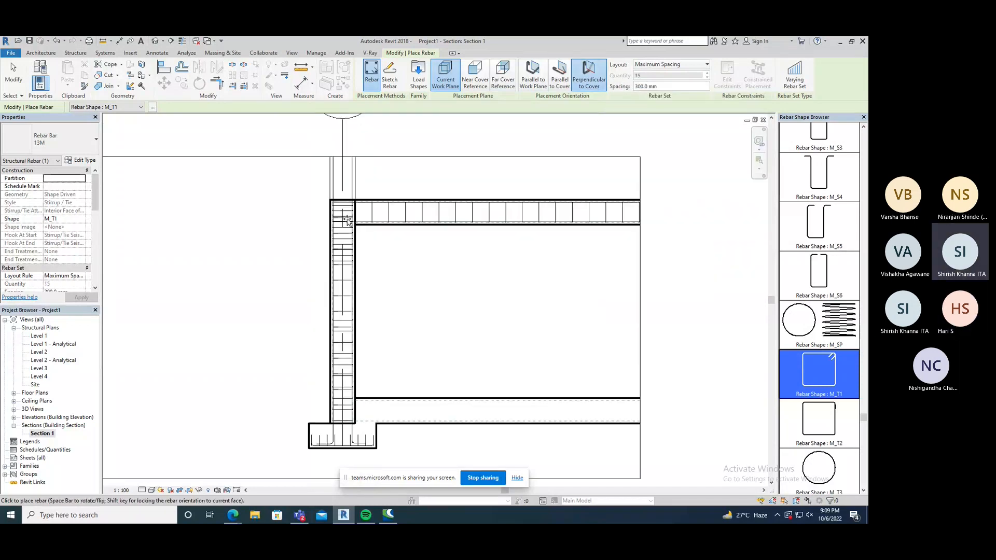
scroll(205, 210, "down", 1)
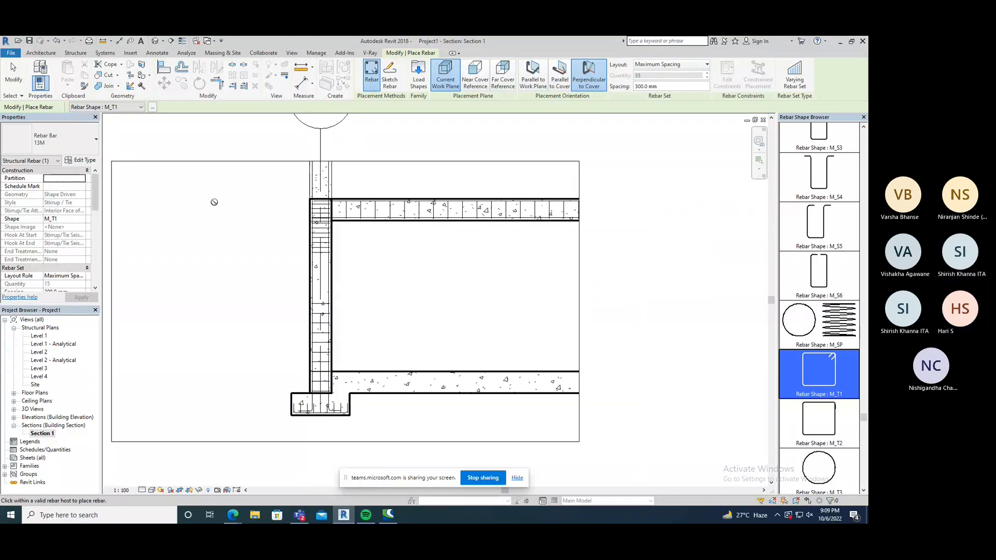
right_click(225, 210)
left_click(225, 210)
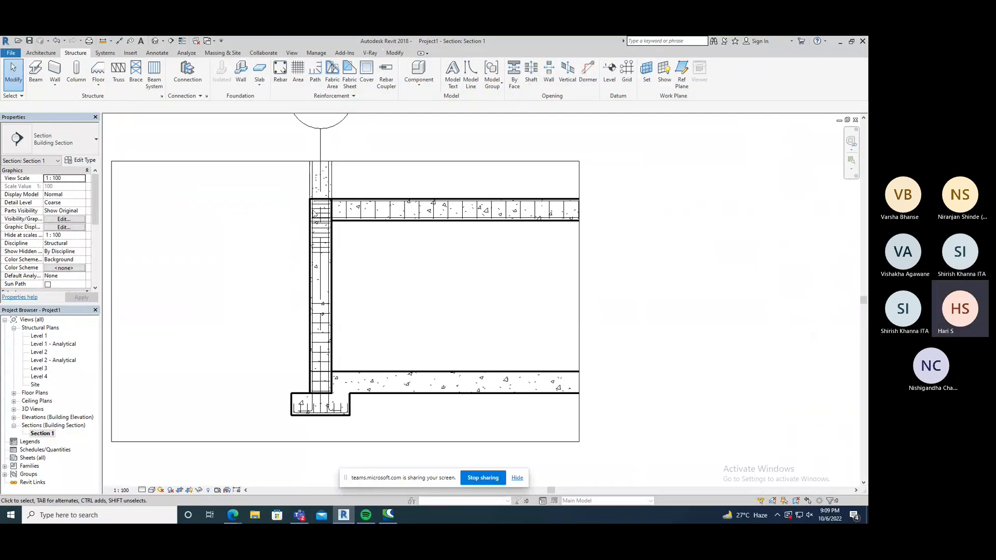
left_click(332, 179)
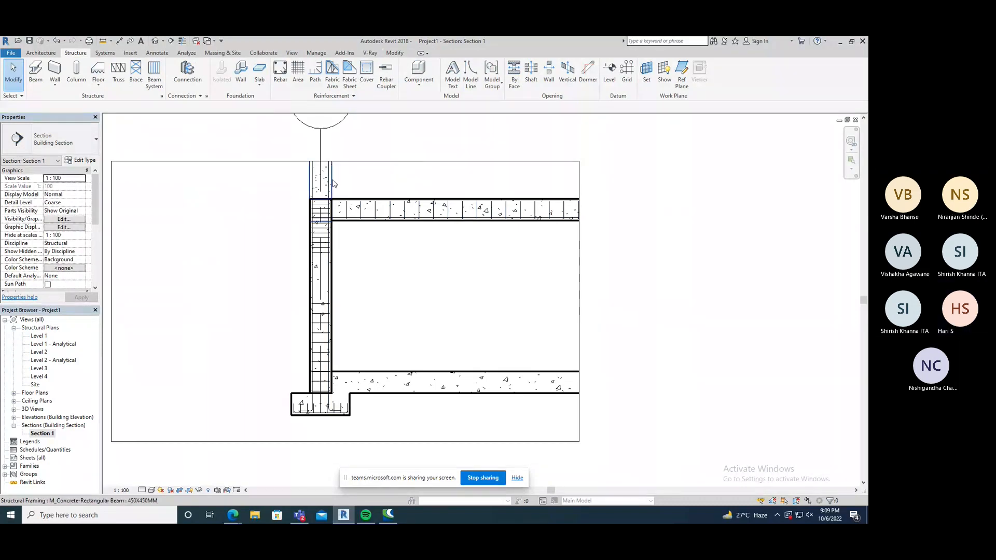
left_click(334, 258)
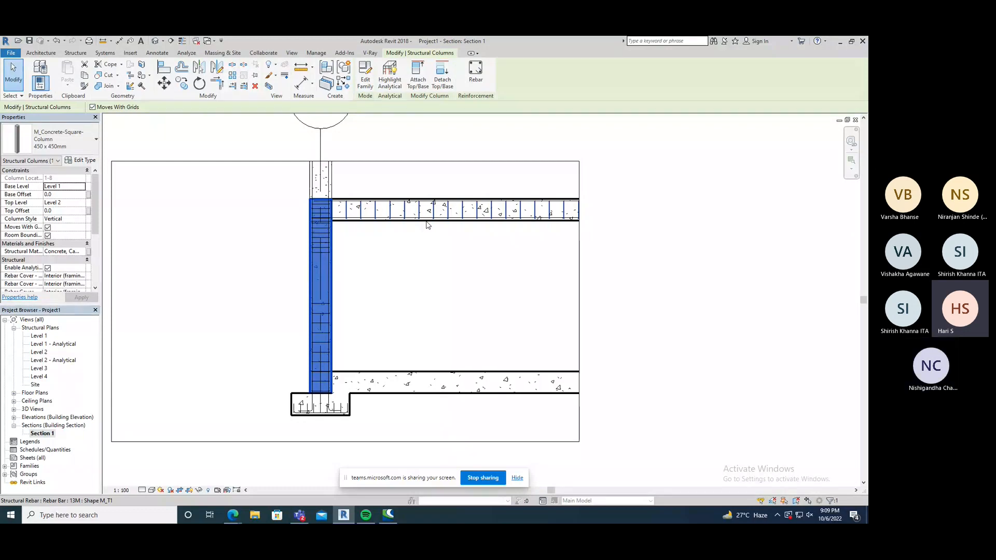
left_click(255, 208)
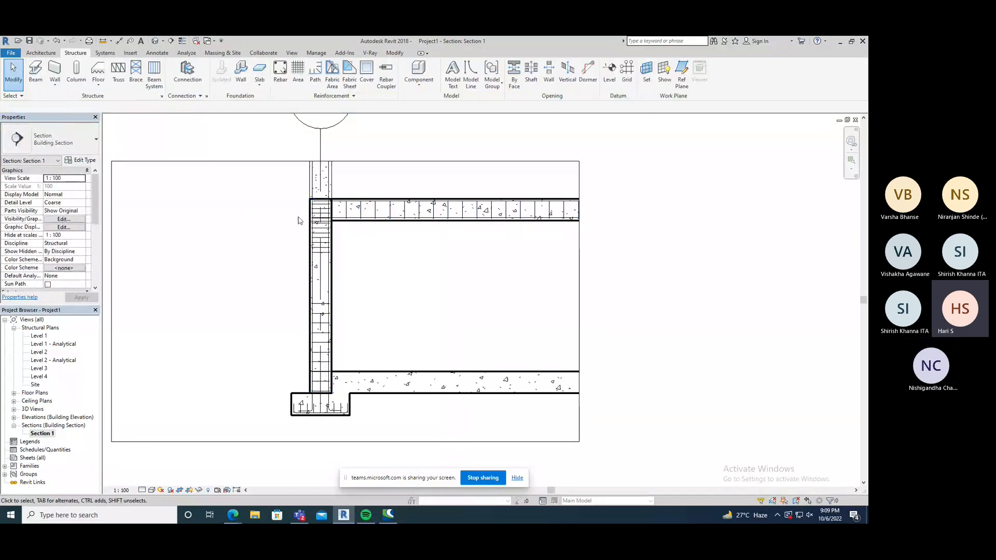
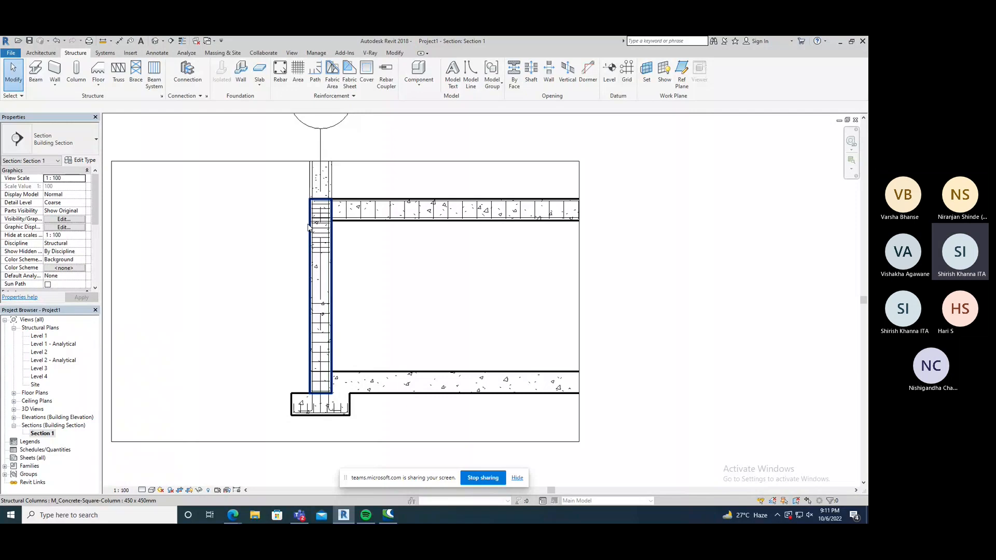
- Examine the rebar cover types available for the 450 x 450 mm concrete column on grid 1 in Section 1
scroll(337, 285, "down", 2)
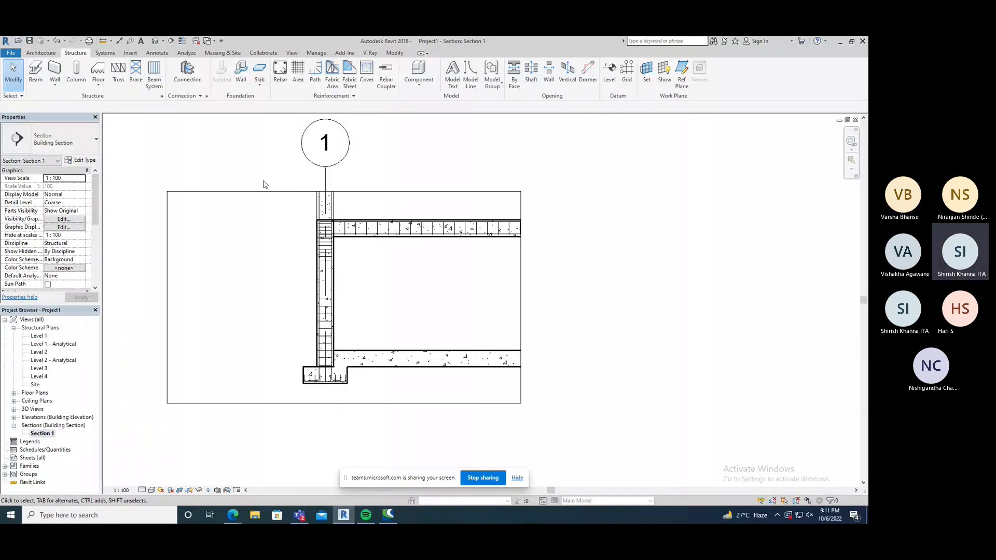
left_click(317, 279)
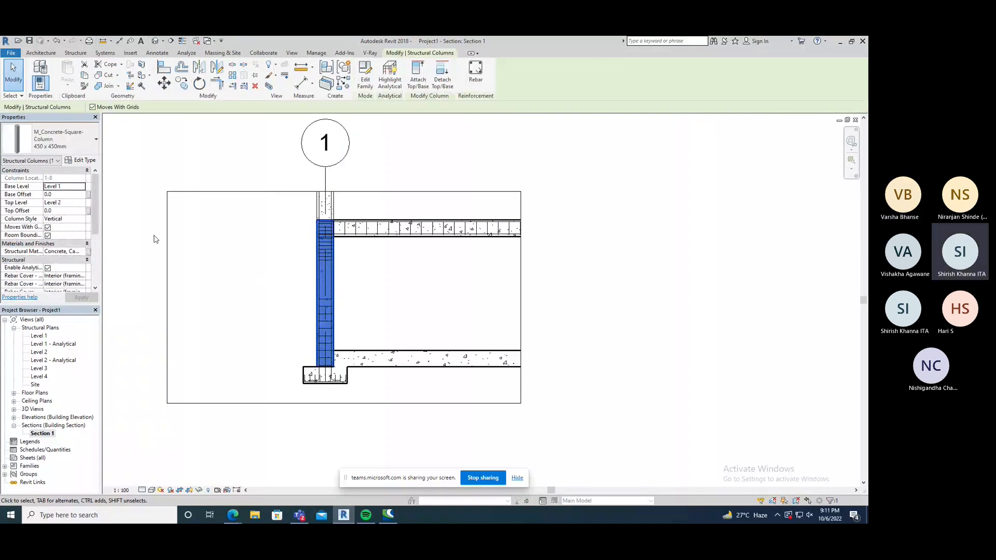
scroll(92, 236, "down", 2)
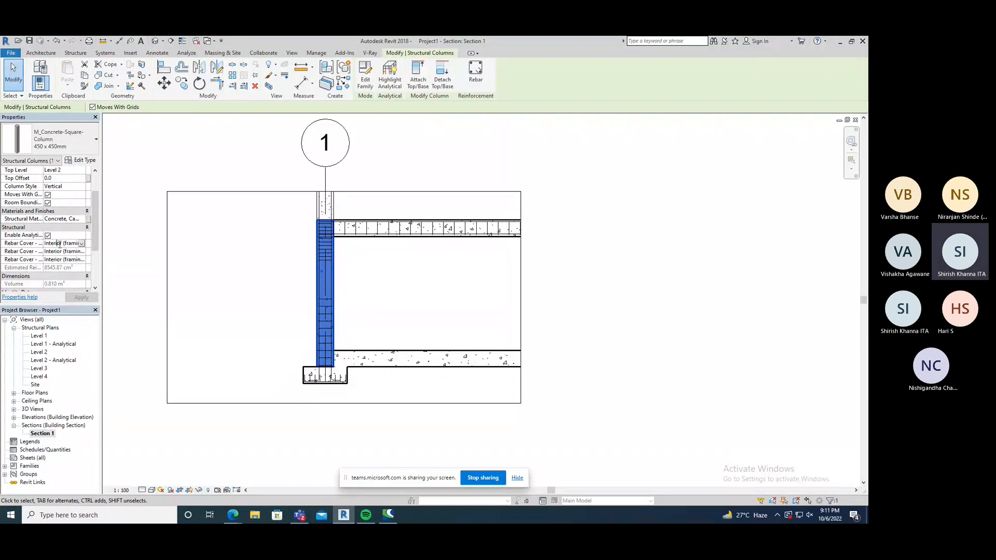
left_click(81, 243)
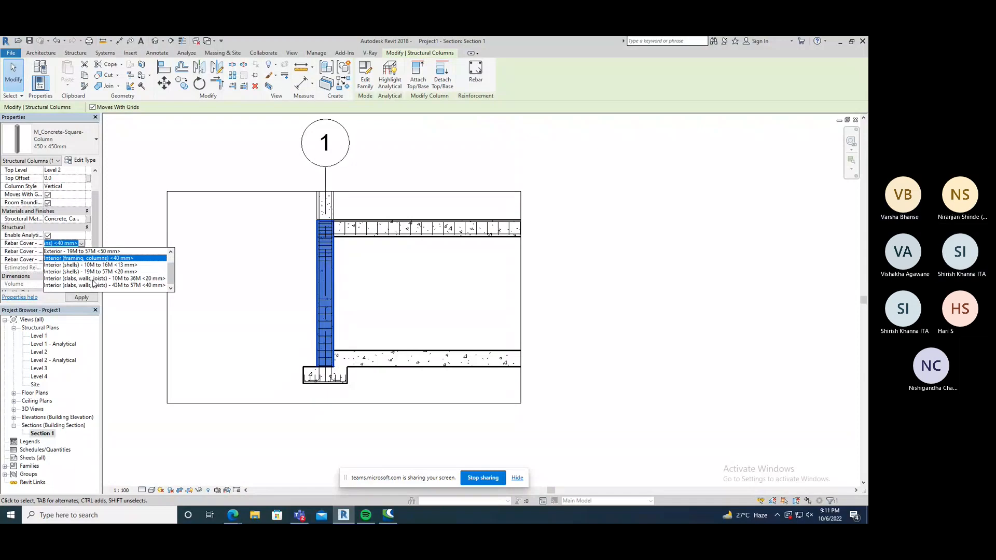
left_click(120, 225)
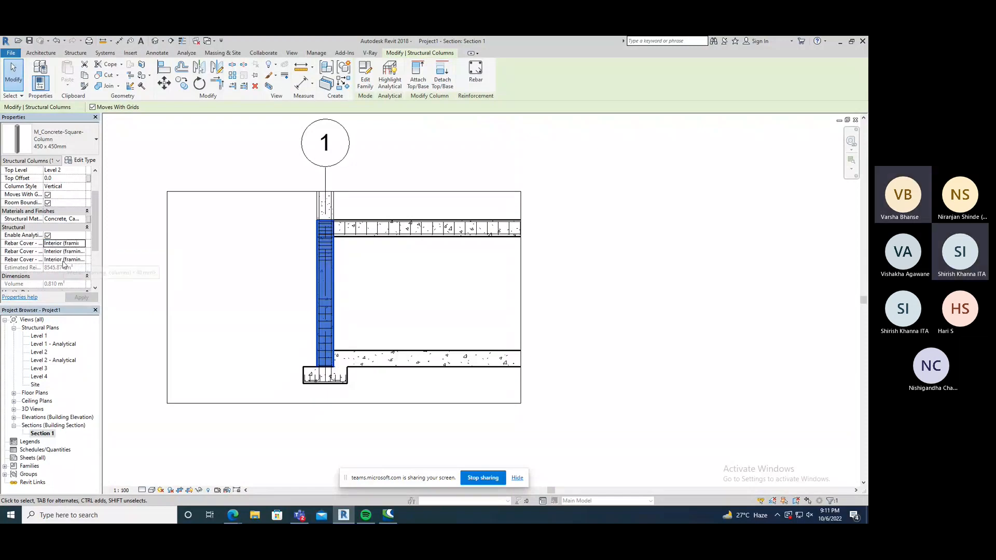
left_click(82, 244)
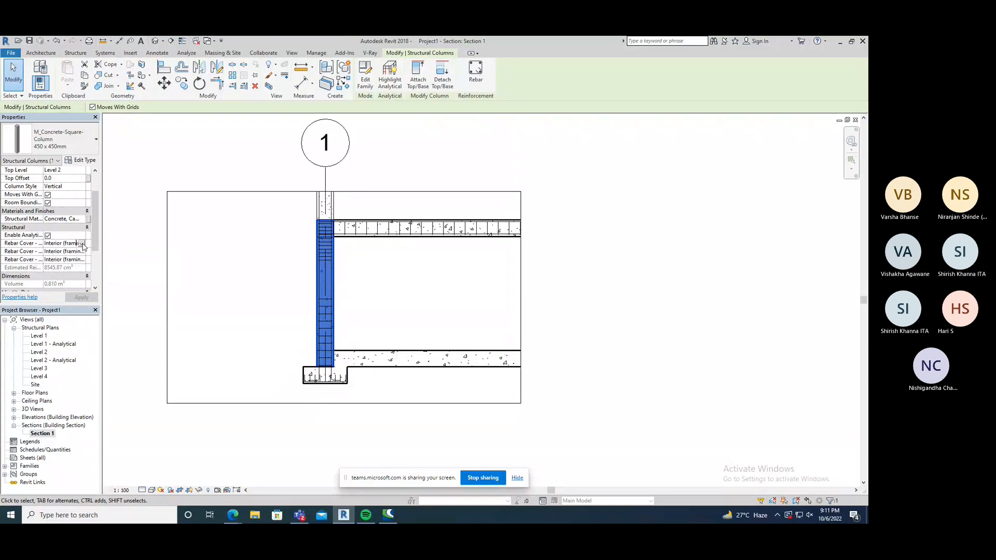
left_click(82, 244)
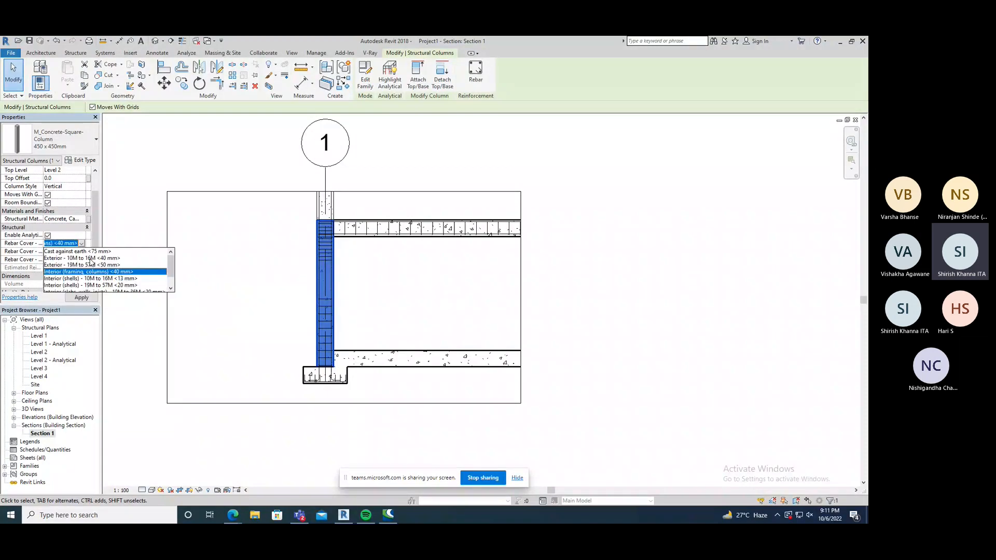
left_click_drag(171, 273, 171, 261)
left_click(146, 206)
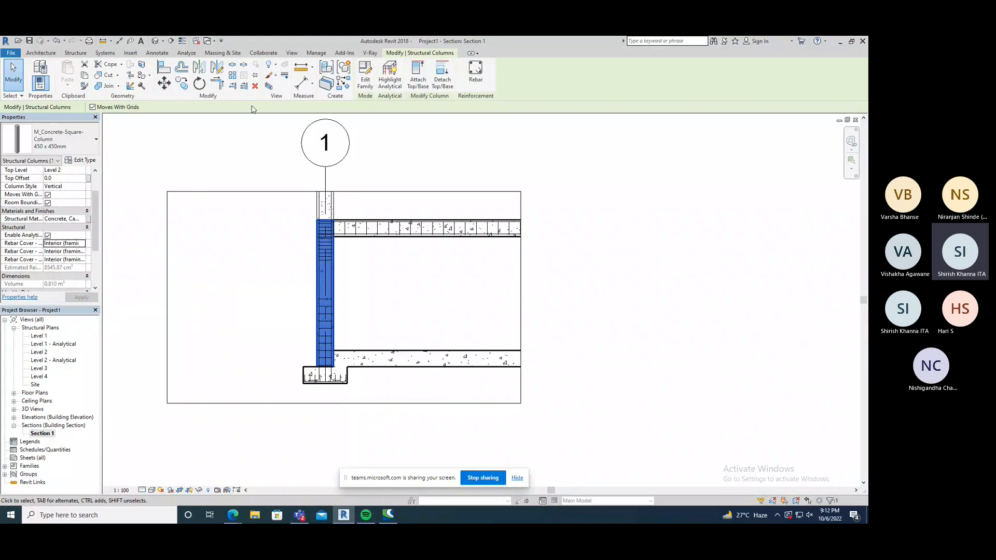
- Duplicate the Interior (framing, columns) rebar cover setting and set the copy's cover to 30 mm
left_click(76, 52)
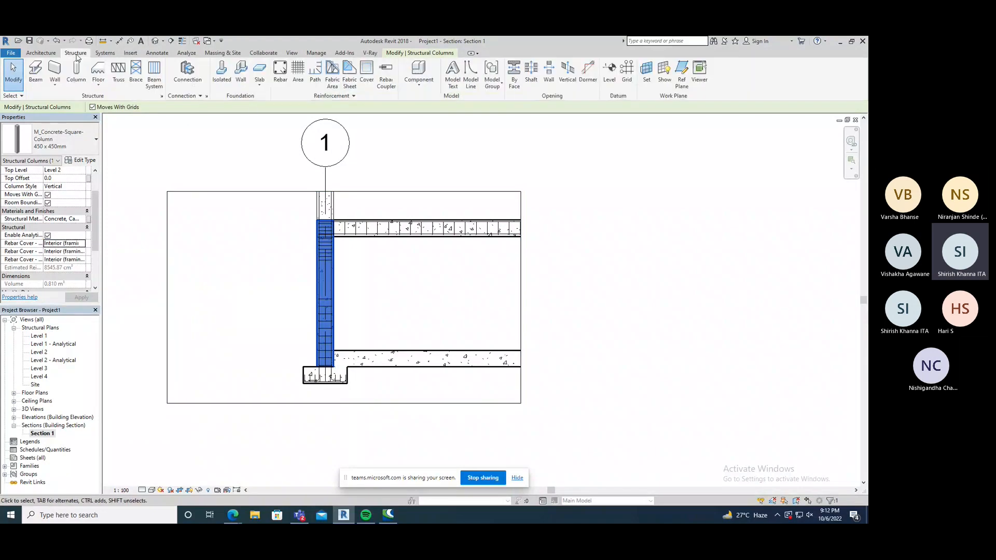
left_click(372, 81)
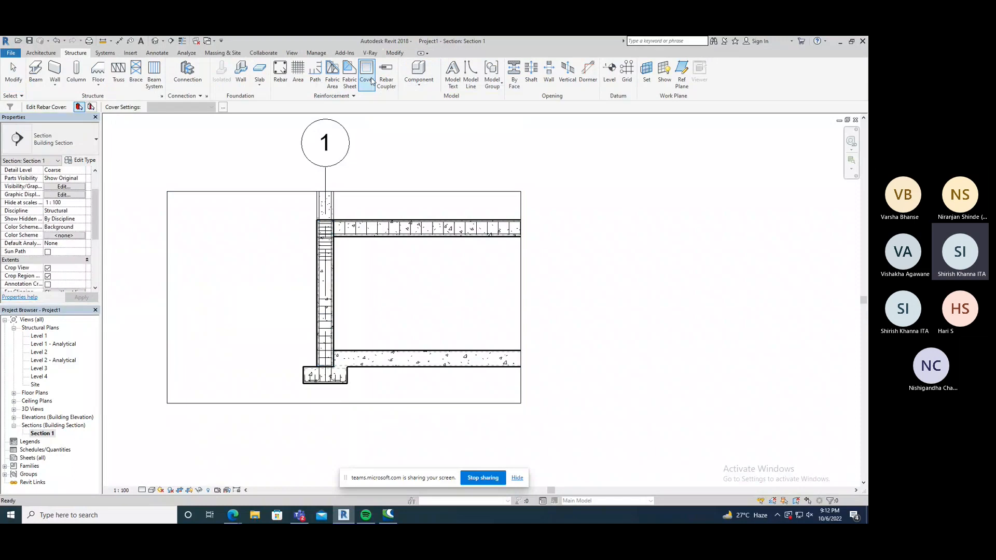
left_click(223, 108)
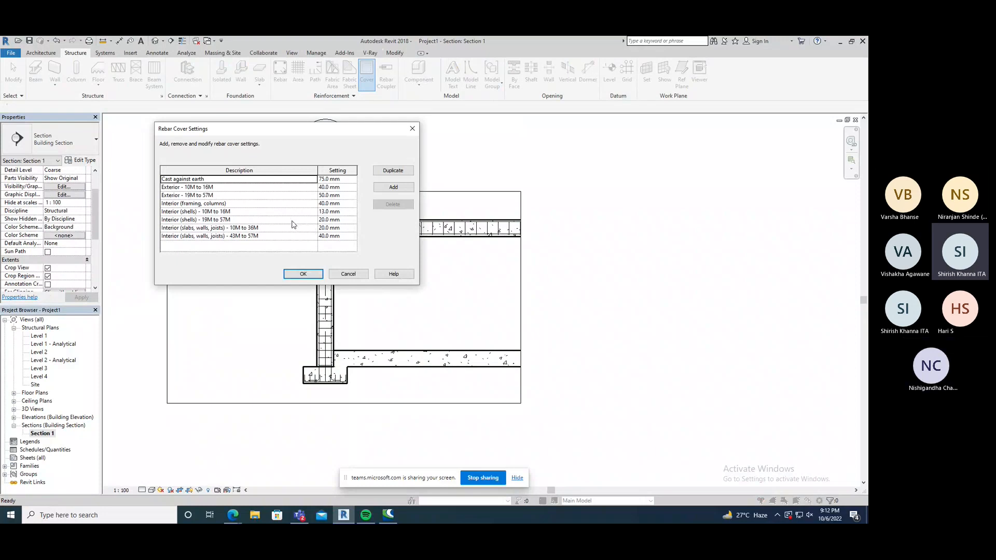
left_click(237, 205)
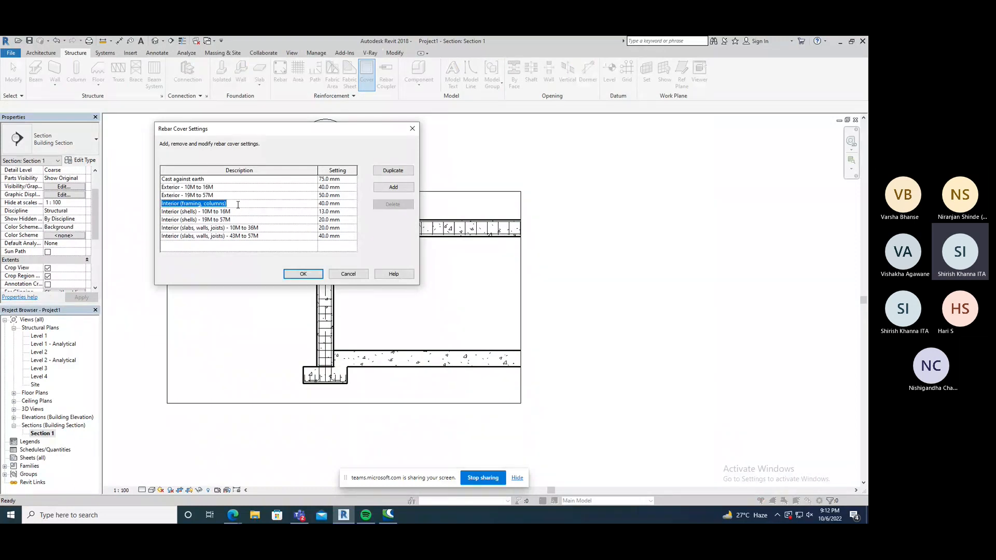
left_click(391, 172)
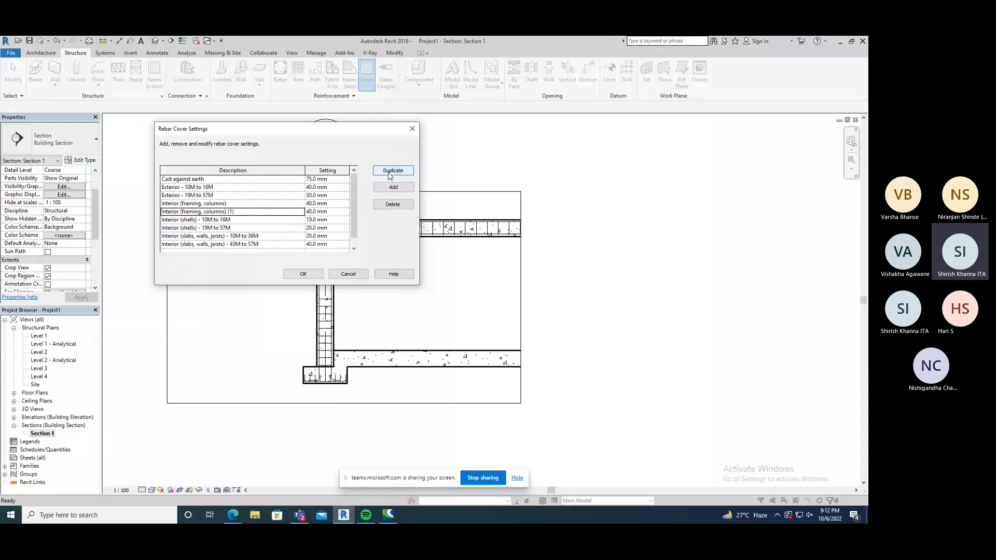
left_click_drag(311, 212, 256, 210)
type("3")
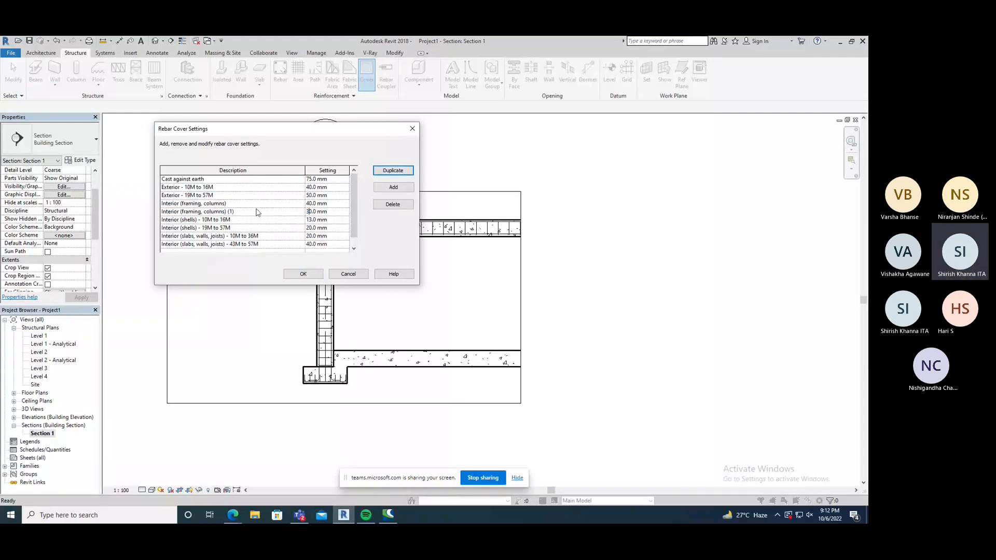
left_click(315, 272)
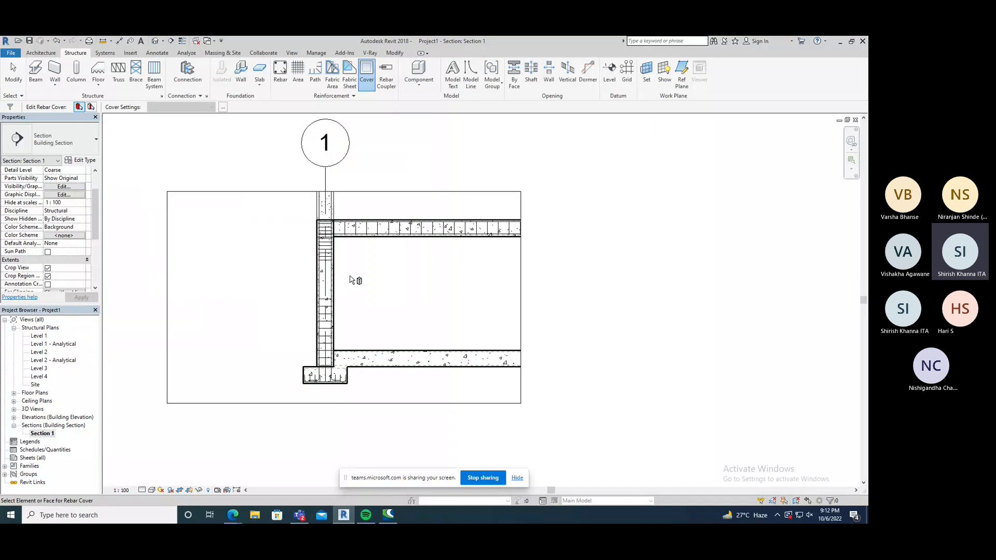
- Inspect the rebar cover assigned to the upper concrete beam with the Cover tool, without changing it
left_click(370, 247)
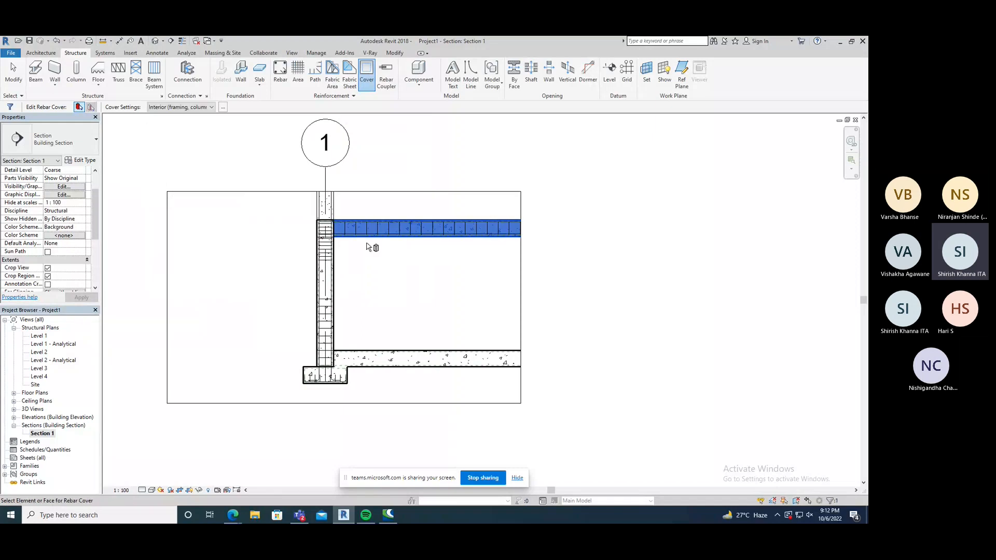
scroll(98, 209, "down", 1)
mouse_move(97, 209)
left_mouse_down()
mouse_move(95, 241)
mouse_move(107, 193)
left_mouse_up()
left_click(138, 193)
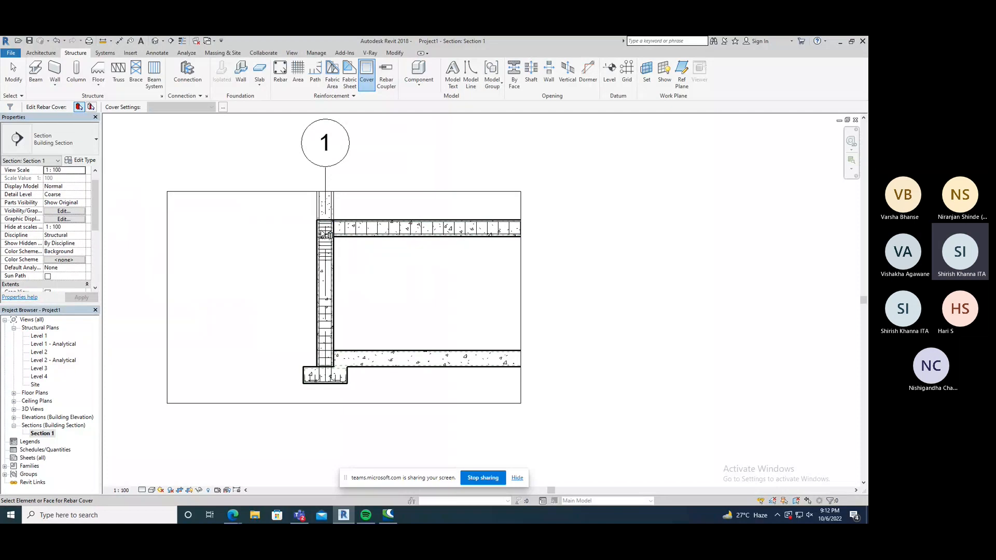
left_click(336, 228)
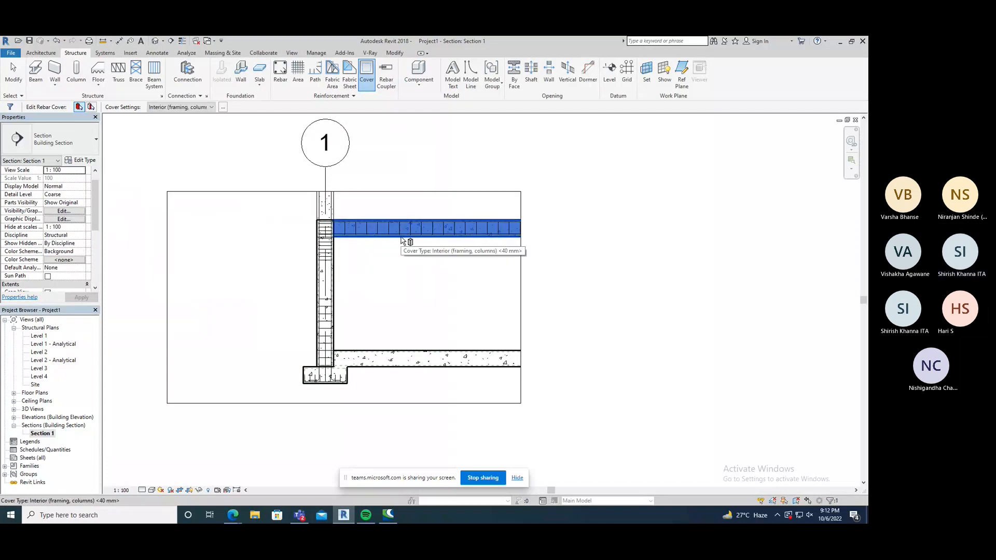
right_click(526, 217)
left_click(560, 217)
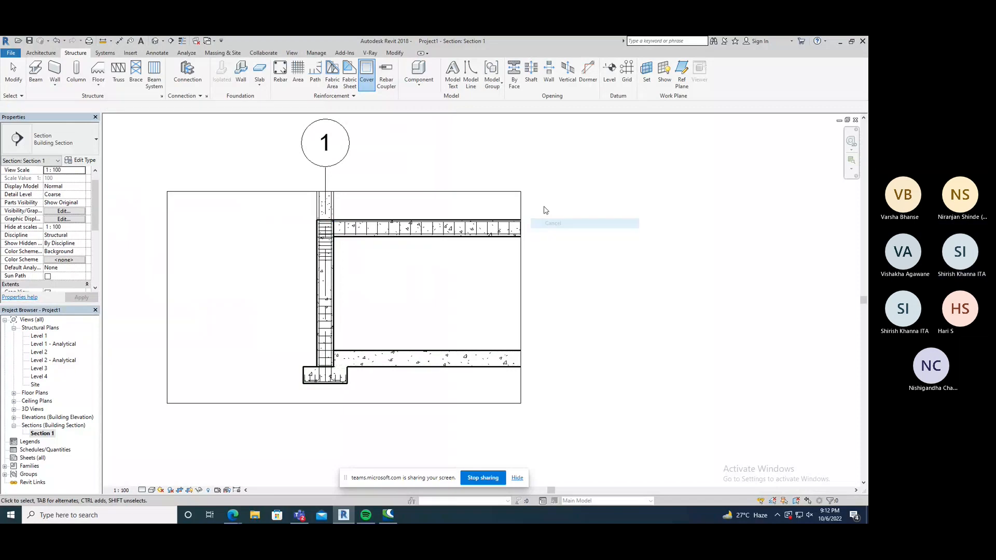
- Set all three rebar covers of the upper concrete beam to Interior (framing, columns) (1) <30 mm>
left_click(492, 240)
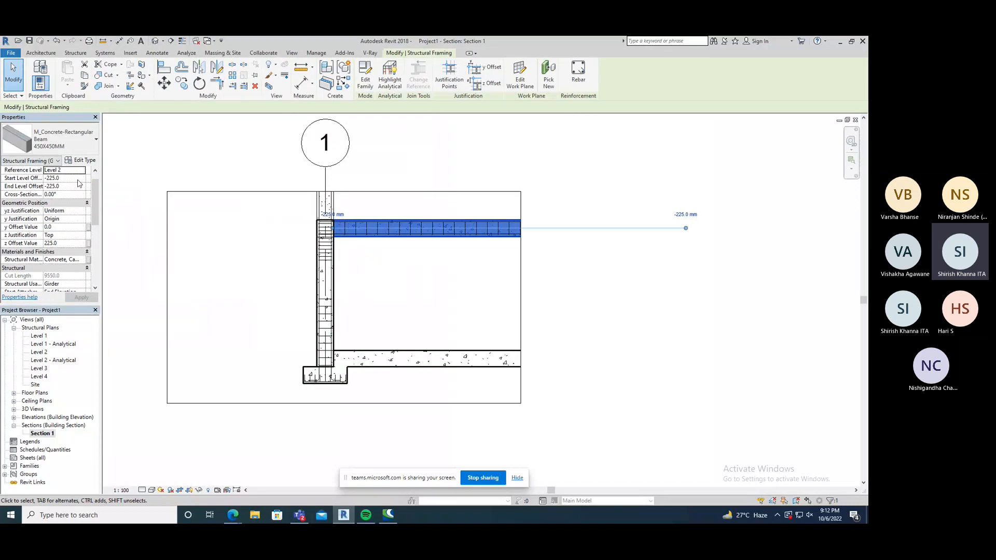
left_click_drag(96, 205, 96, 233)
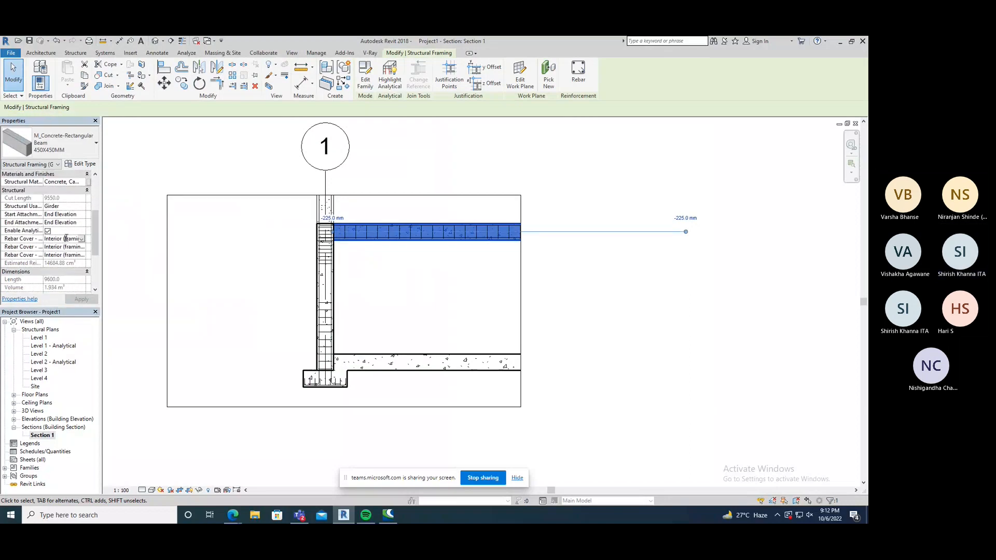
left_click(82, 239)
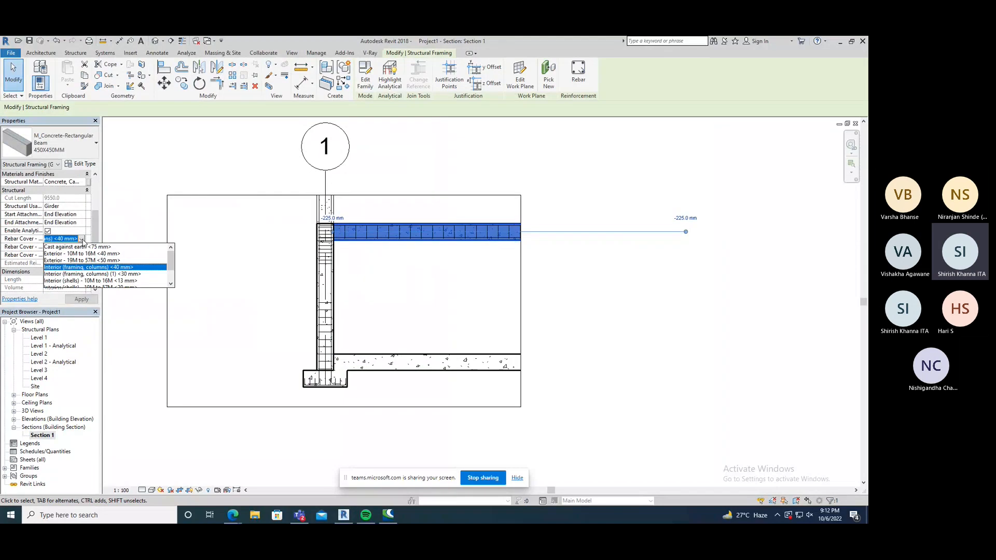
left_click(126, 277)
left_click(83, 250)
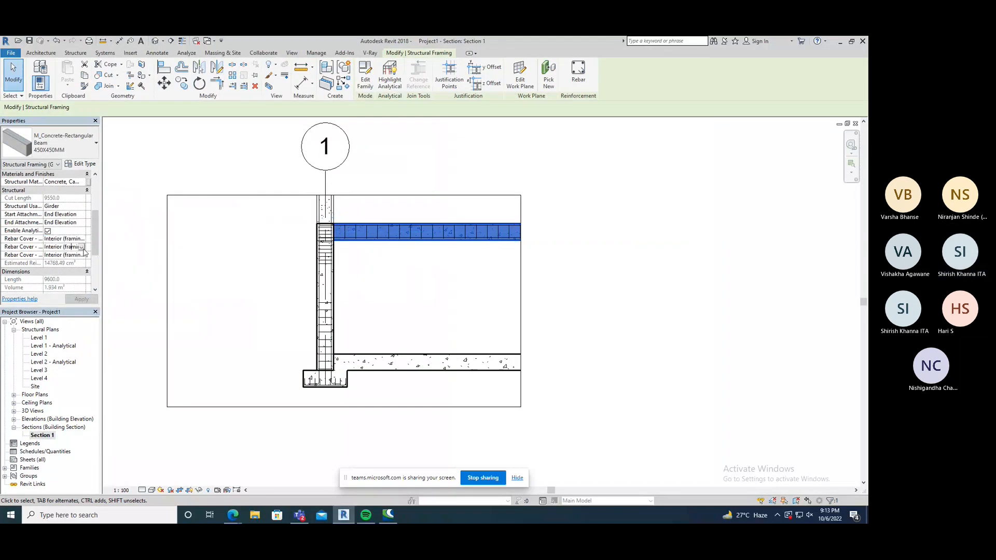
left_click(82, 247)
left_click(110, 281)
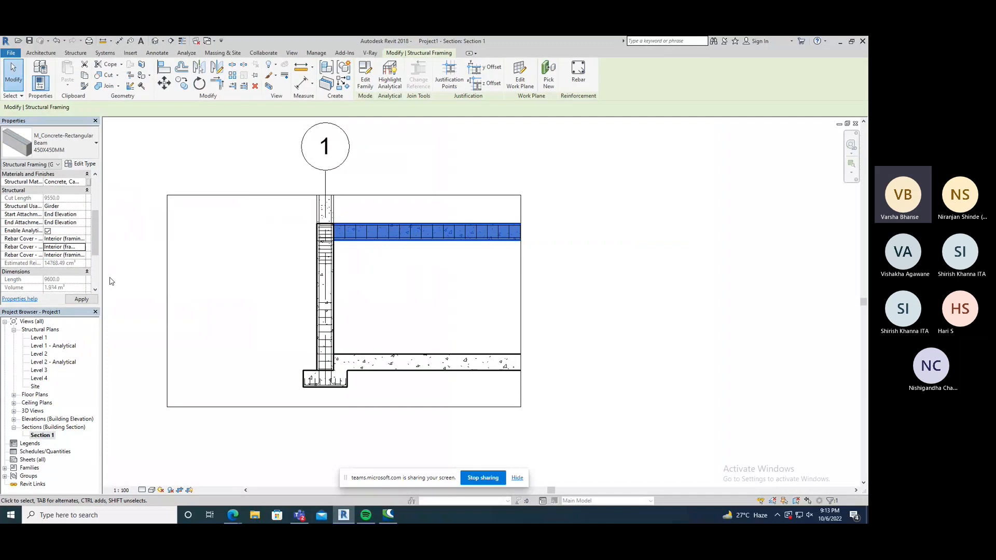
left_click(62, 255)
left_click(81, 255)
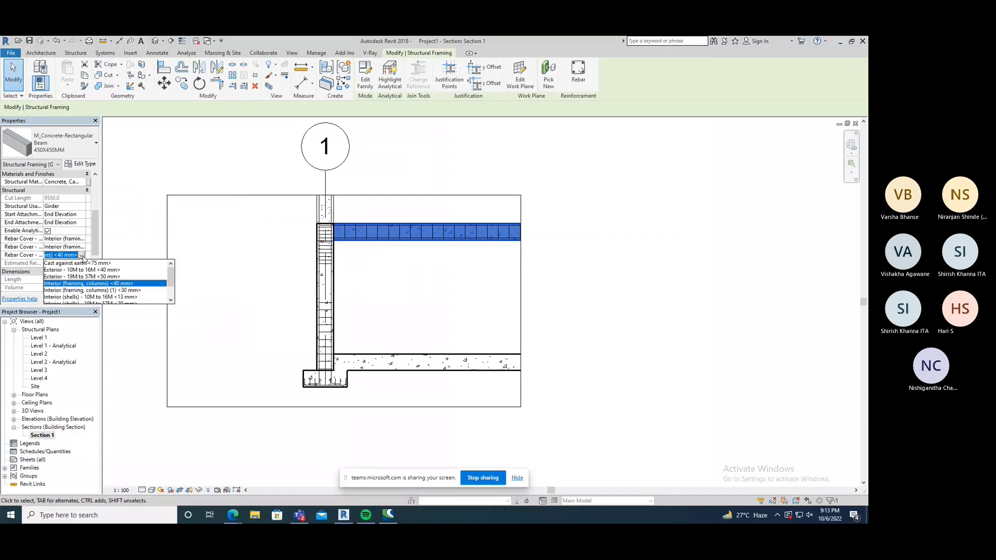
left_click(107, 291)
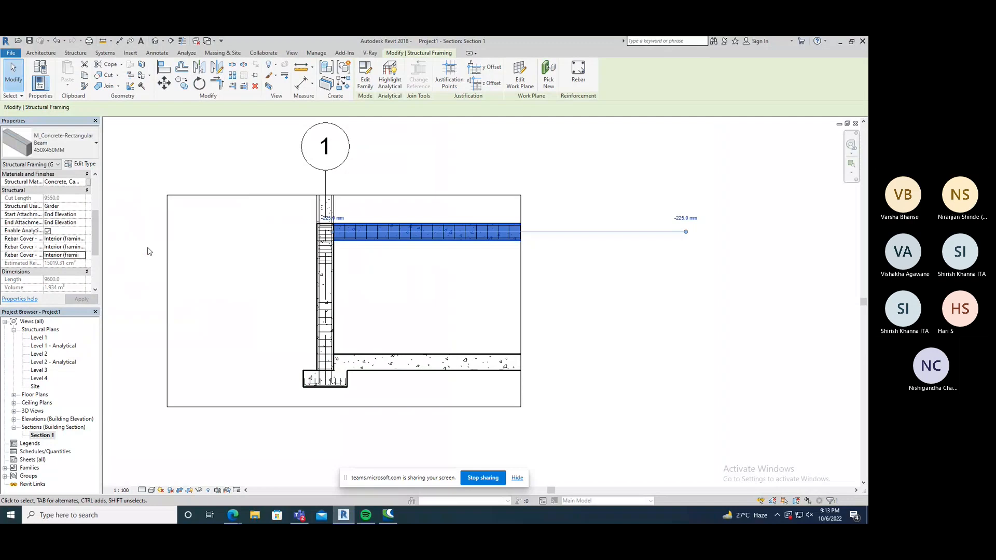
left_click(158, 190)
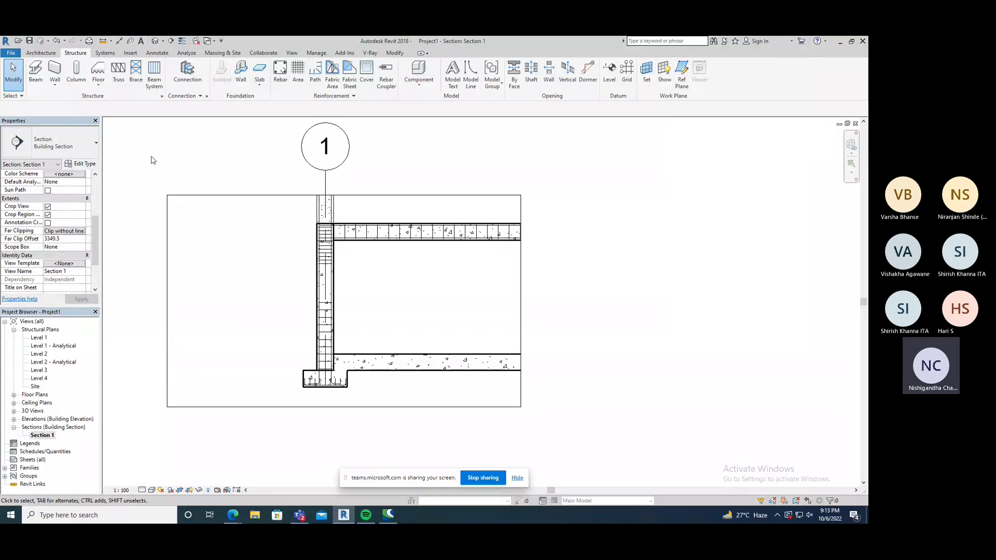
- Review the project's list of rebar cover settings and close it without changes
left_click(423, 246)
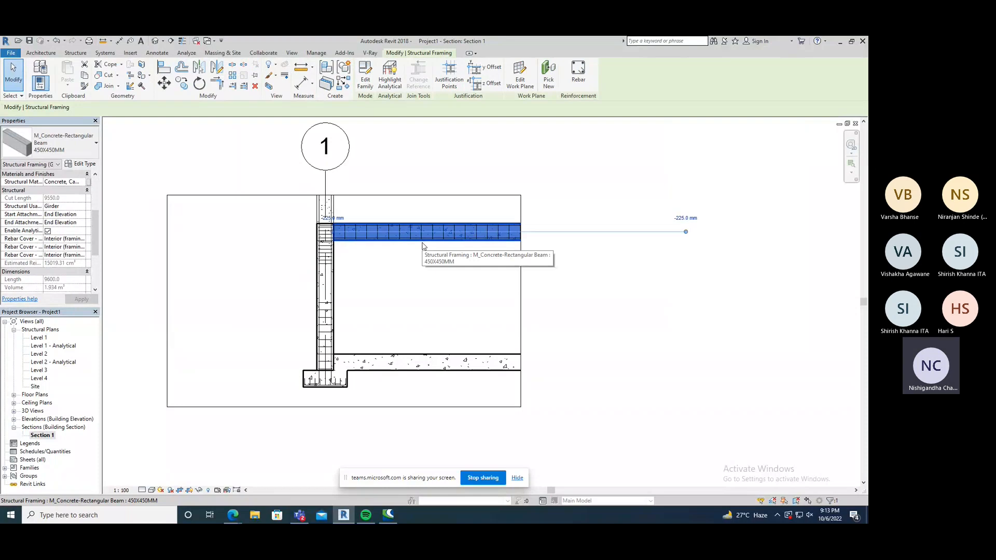
left_click(418, 176)
left_click(370, 84)
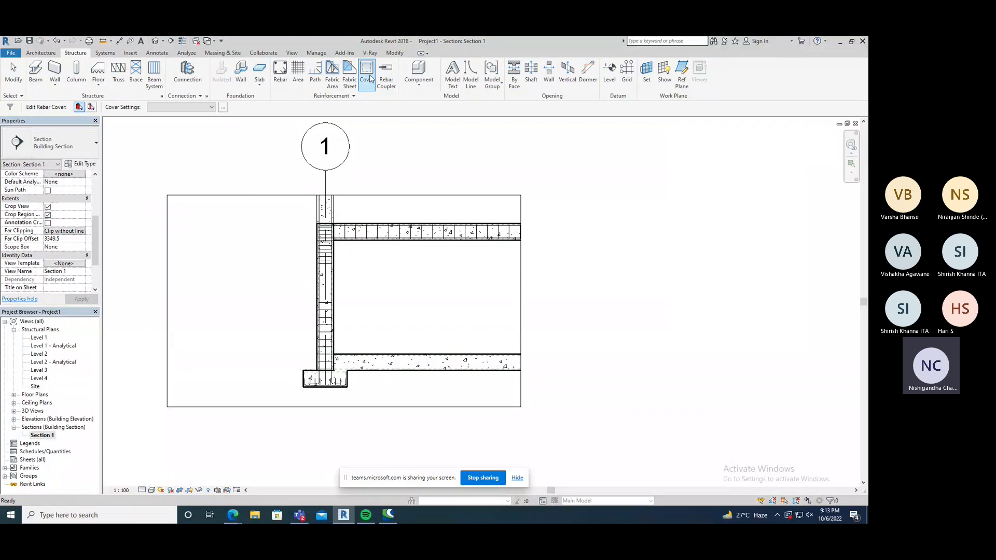
left_click(223, 108)
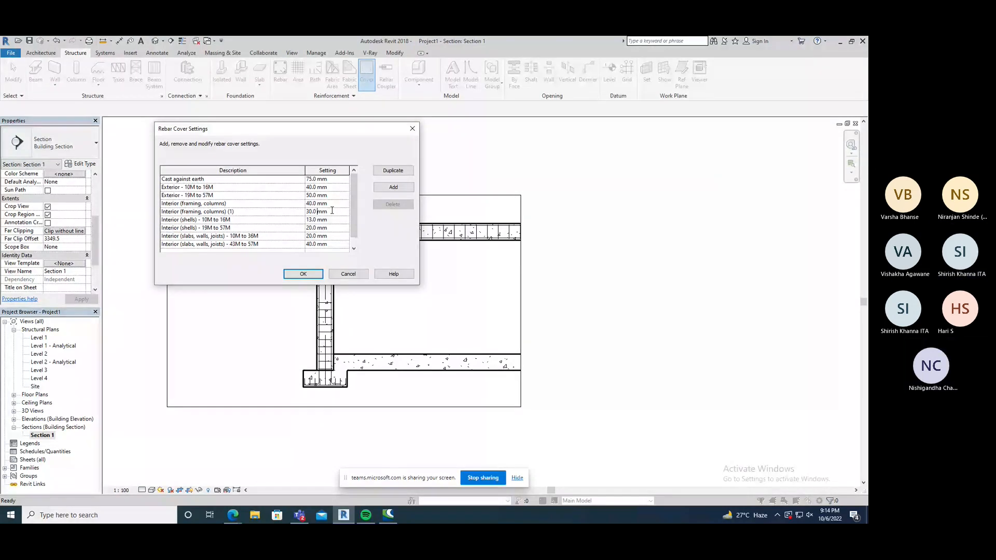
left_click(412, 129)
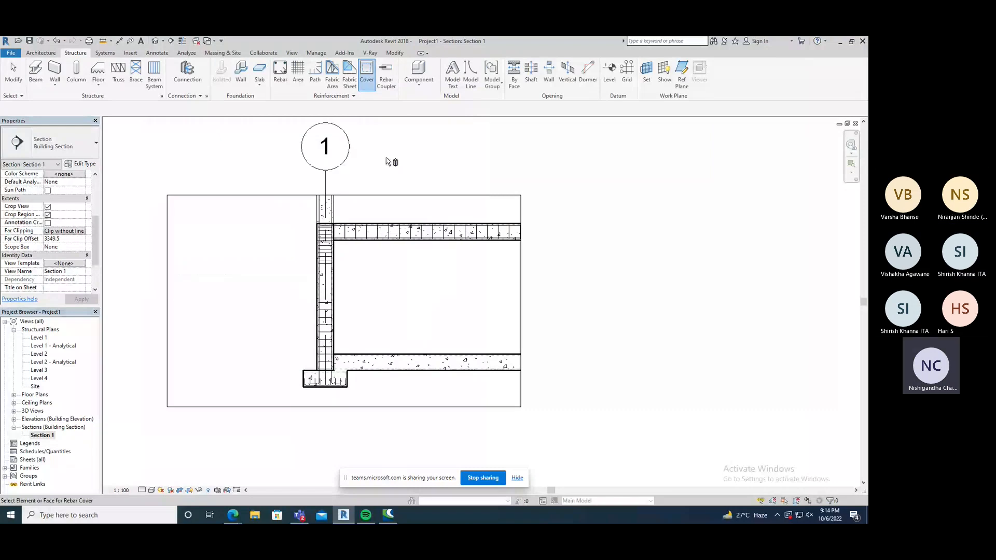
- Check the upper beam's cover type with the Cover tool and exit the tool
left_click(382, 227)
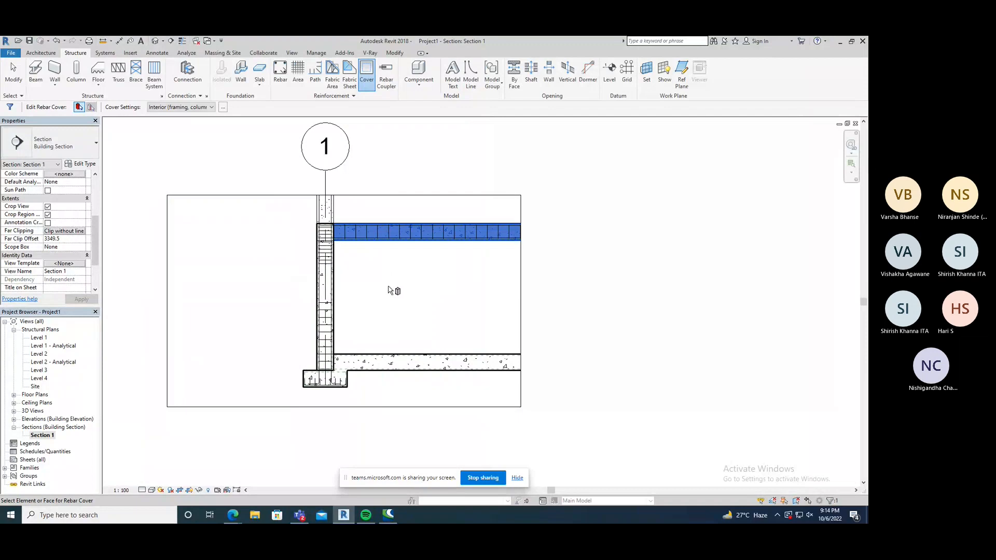
right_click(543, 247)
left_click(576, 238)
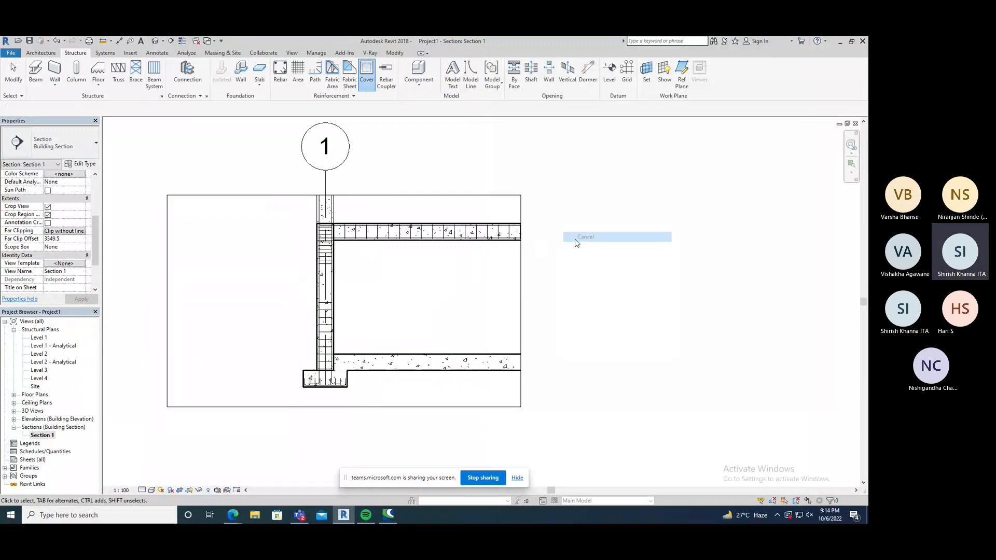
right_click(572, 233)
left_click(583, 240)
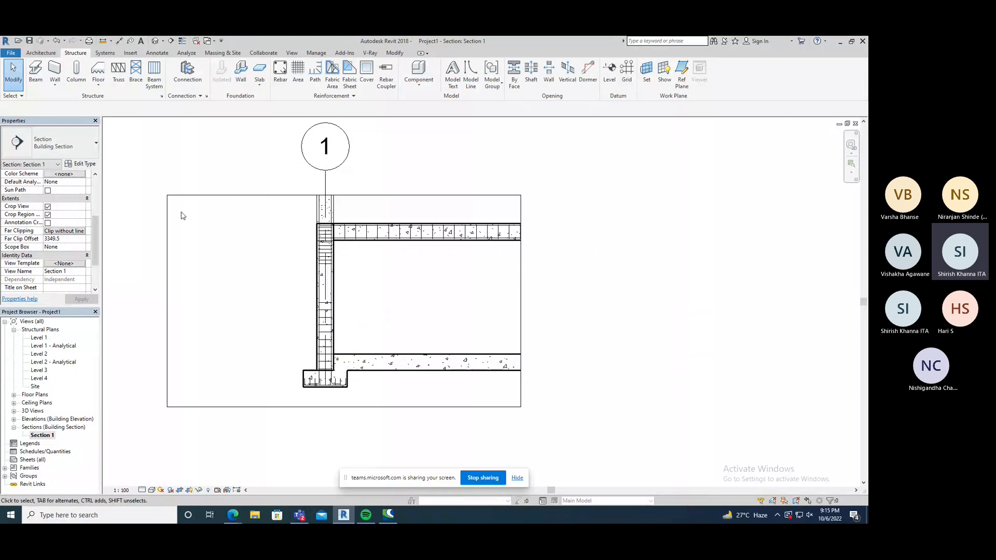
- Open the Level 1 structural plan
double_click(47, 339)
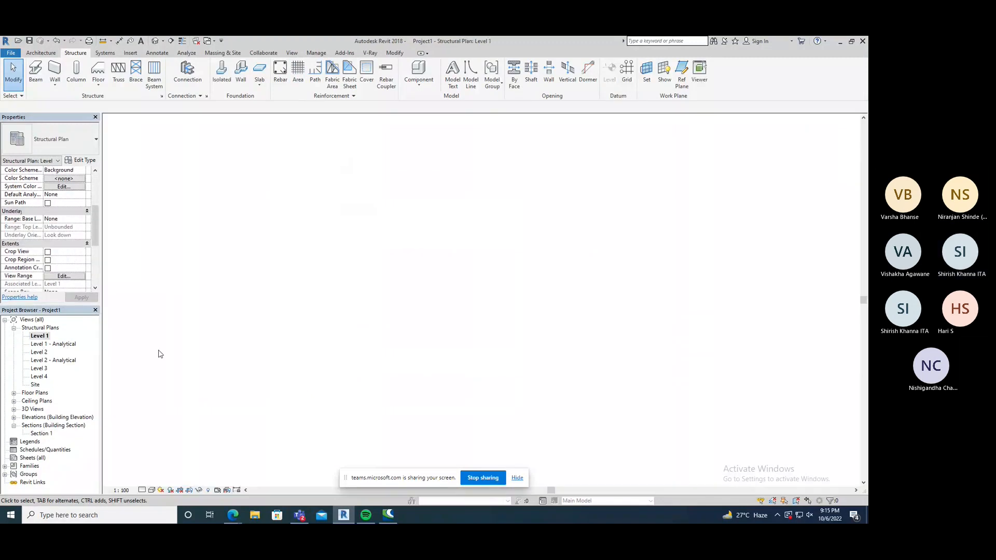
- Open the Level 3 structural plan at the slab bays between grids 2 and 6
scroll(321, 348, "down", 3)
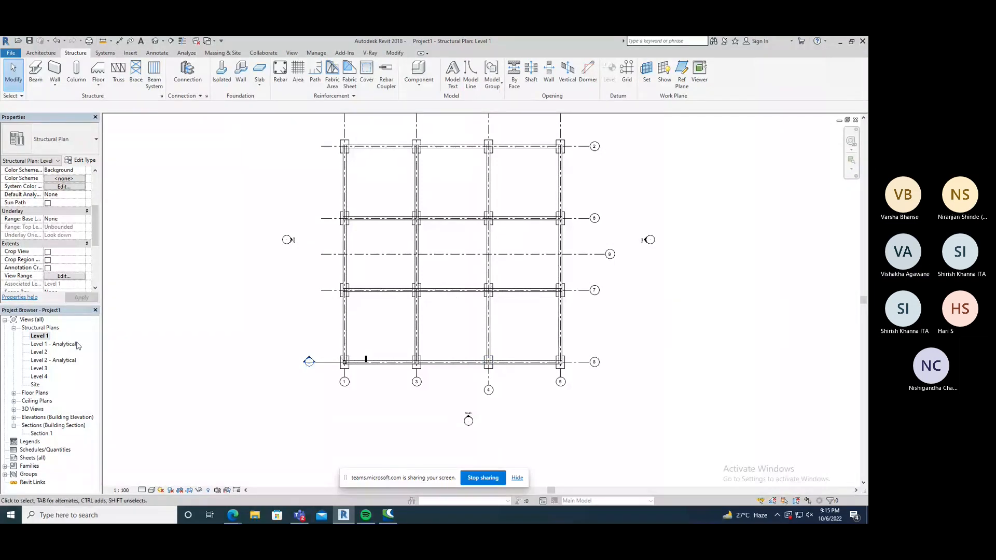
double_click(41, 369)
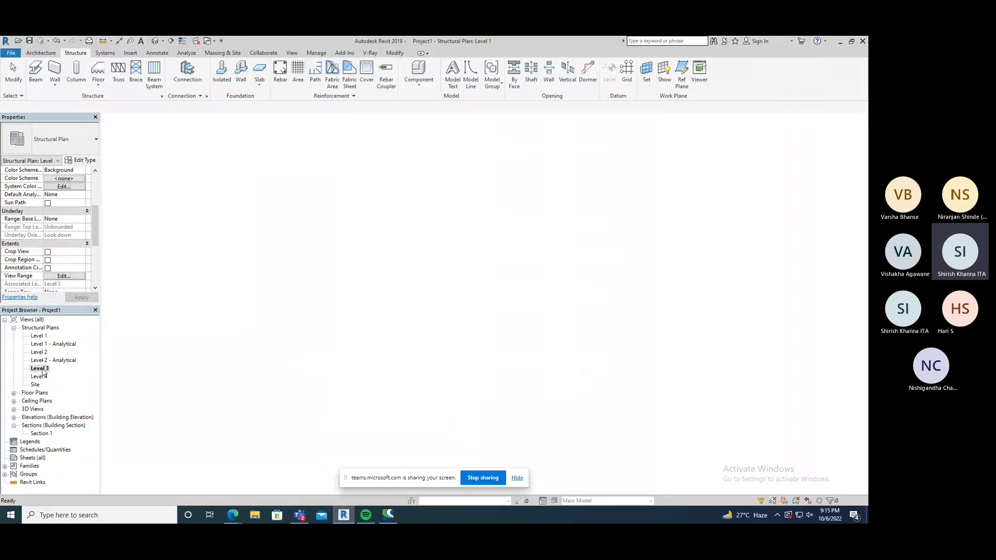
scroll(480, 173, "up", 3)
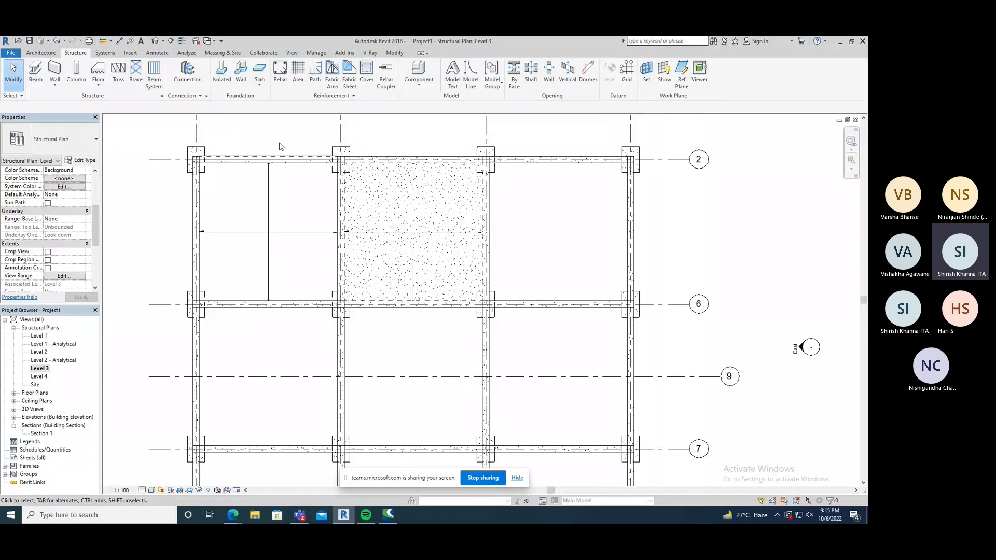
- Create area reinforcement in the first slab bay between grids 2 and 6, with a 9550 by 9550 mm rectangular boundary along the beam faces
left_click(299, 78)
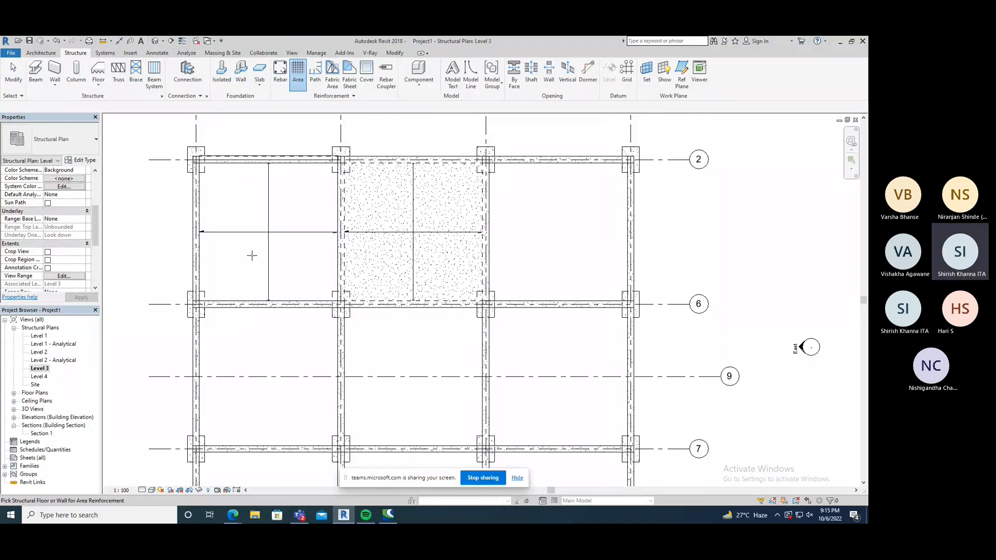
left_click(256, 308)
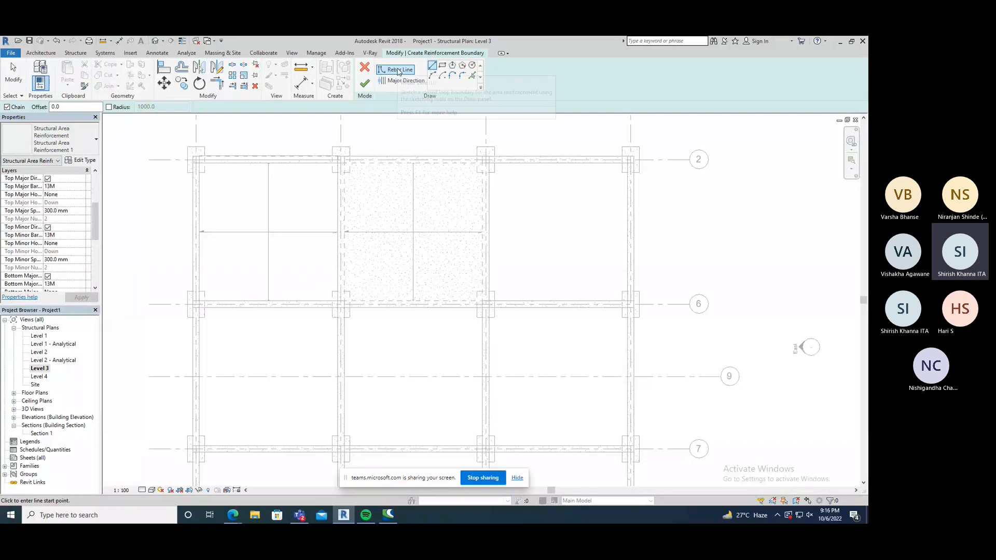
left_click(442, 64)
scroll(198, 166, "up", 3)
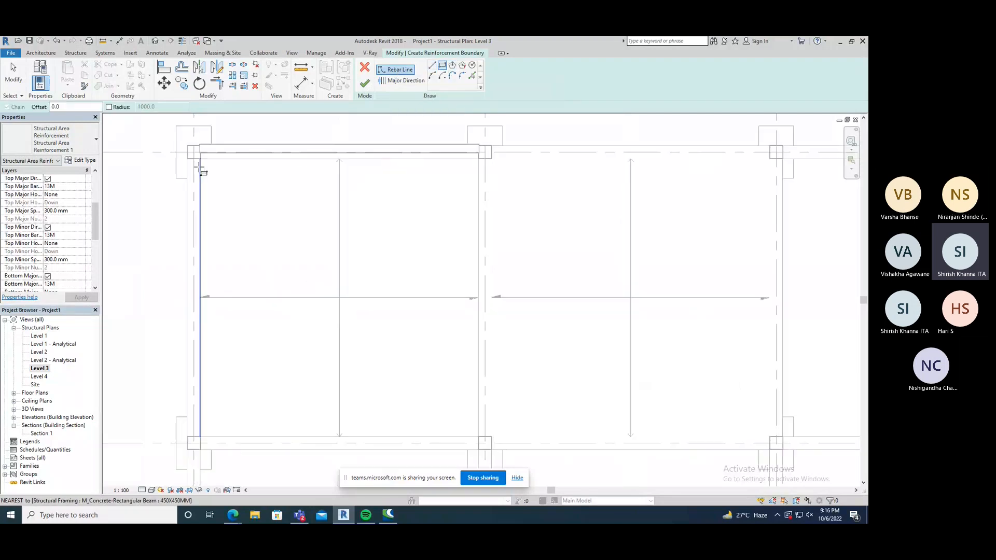
left_click(199, 166)
scroll(231, 196, "down", 2)
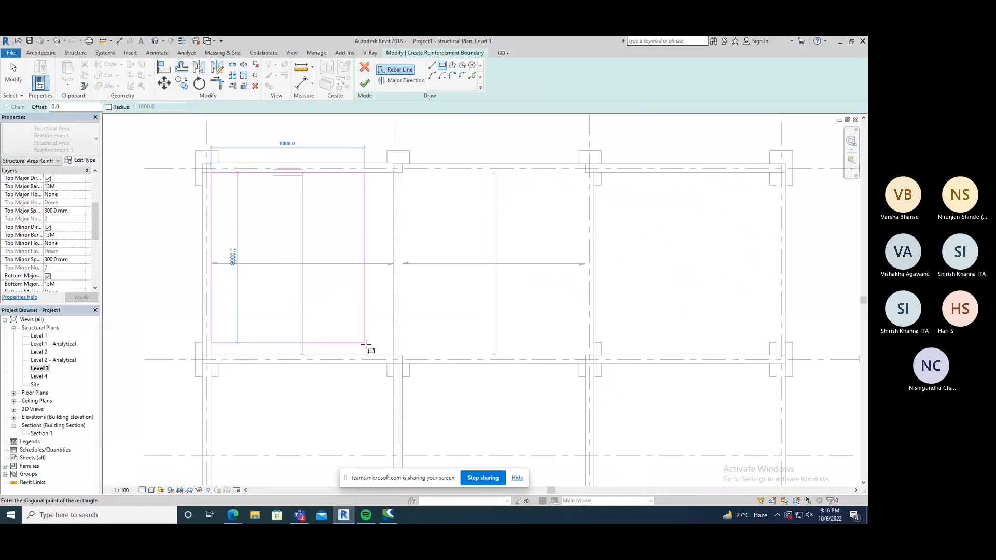
left_click(393, 356)
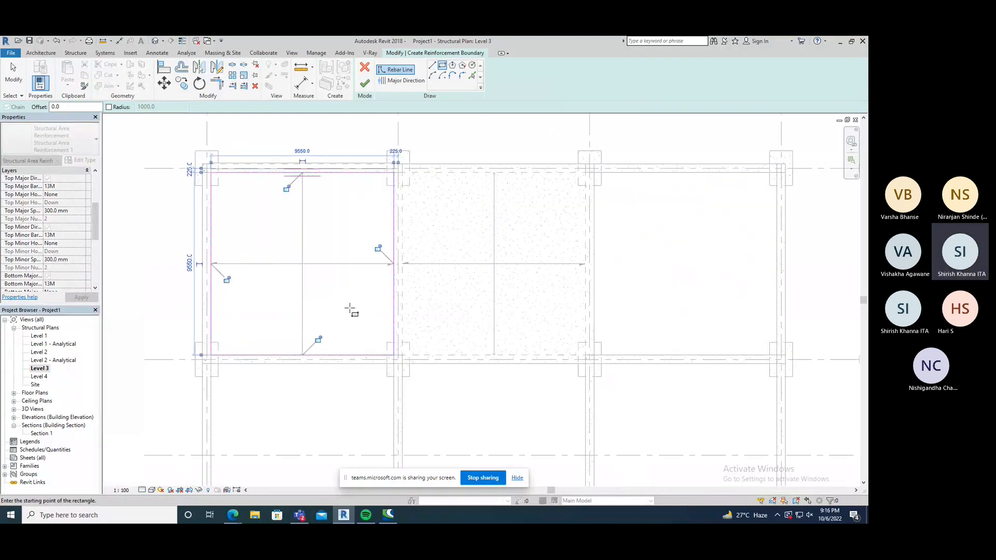
left_click(365, 84)
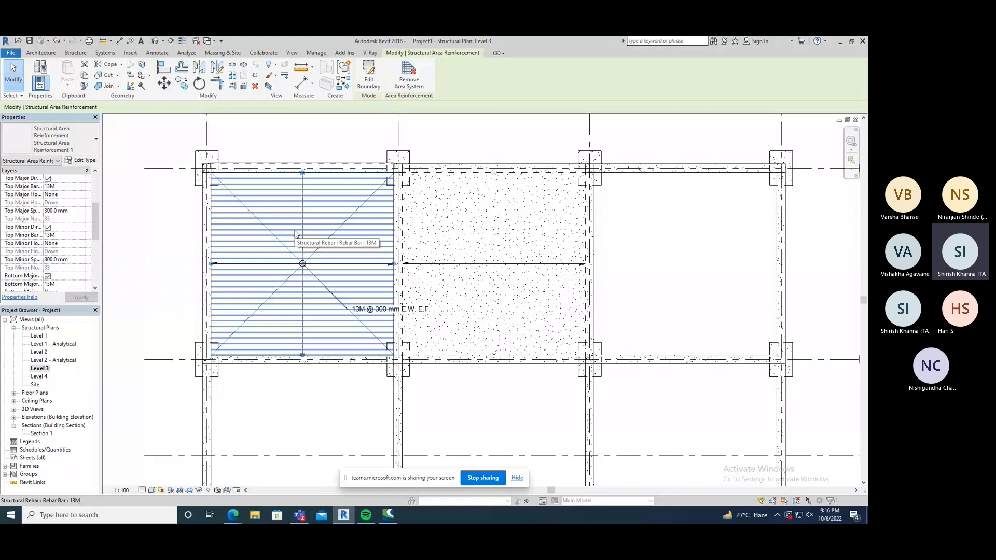
- In the 3D view, edit the area reinforcement's boundary to add a rectangular opening about 3580 by 2210 mm
scroll(295, 233, "down", 2)
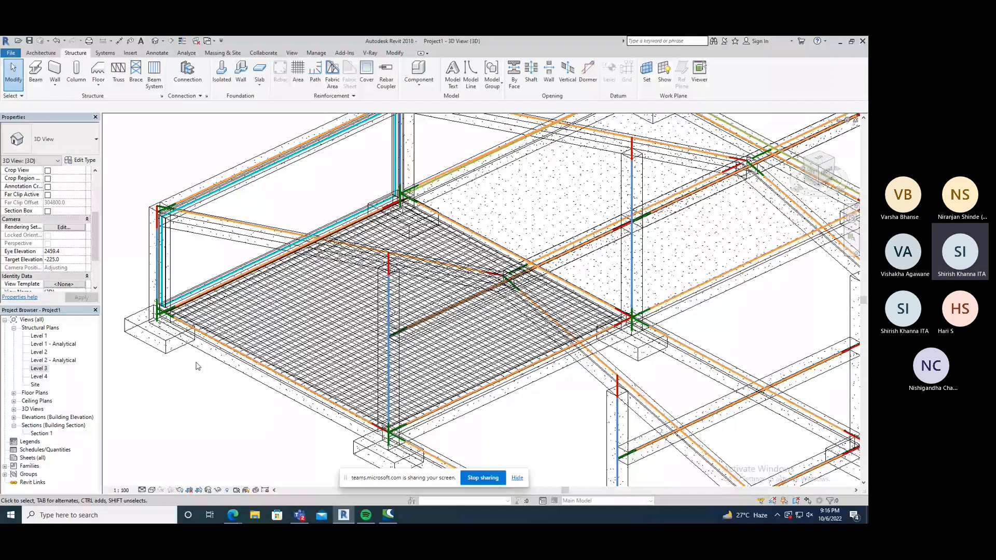
left_click(308, 355)
scroll(309, 355, "up", 5)
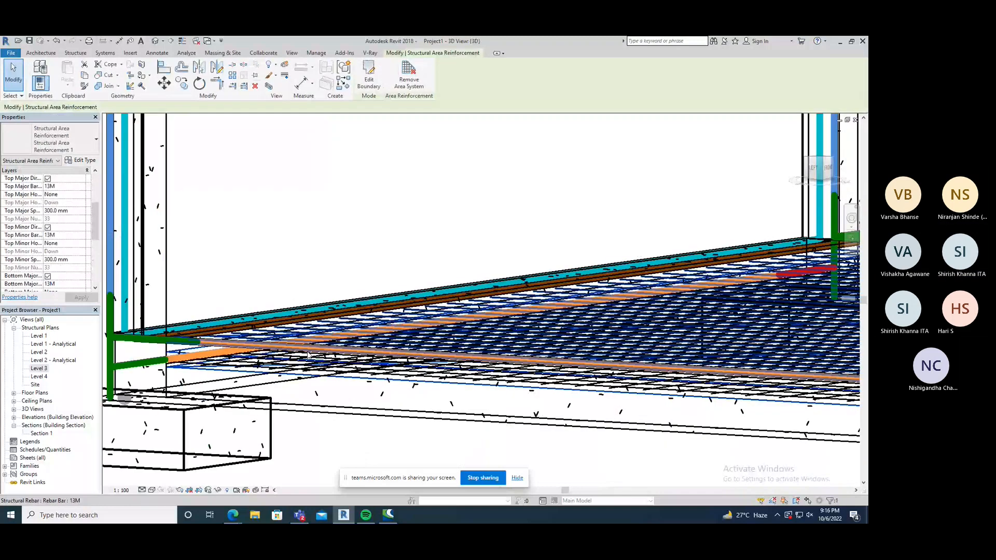
scroll(309, 355, "down", 2)
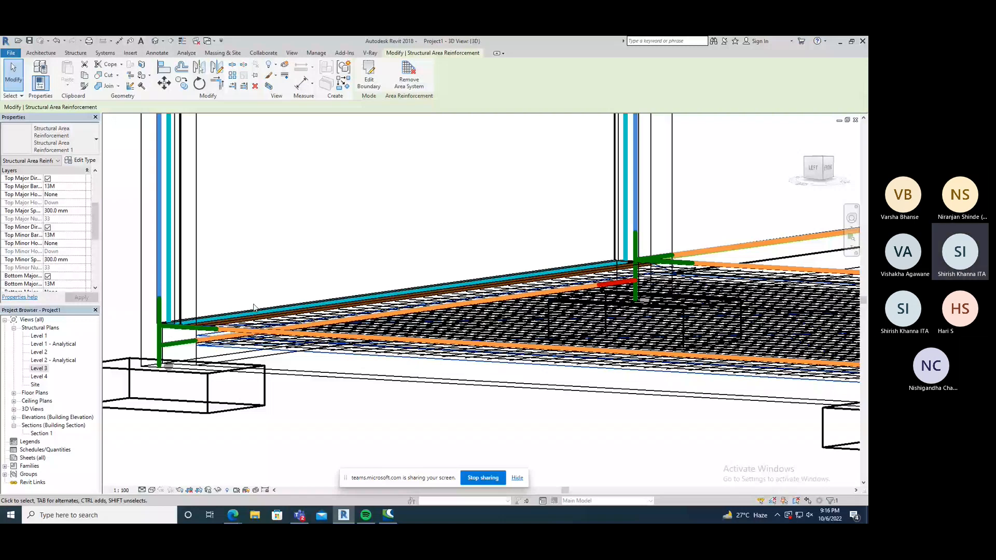
scroll(253, 307, "down", 5)
middle_click_drag(254, 307, 360, 257, "shift")
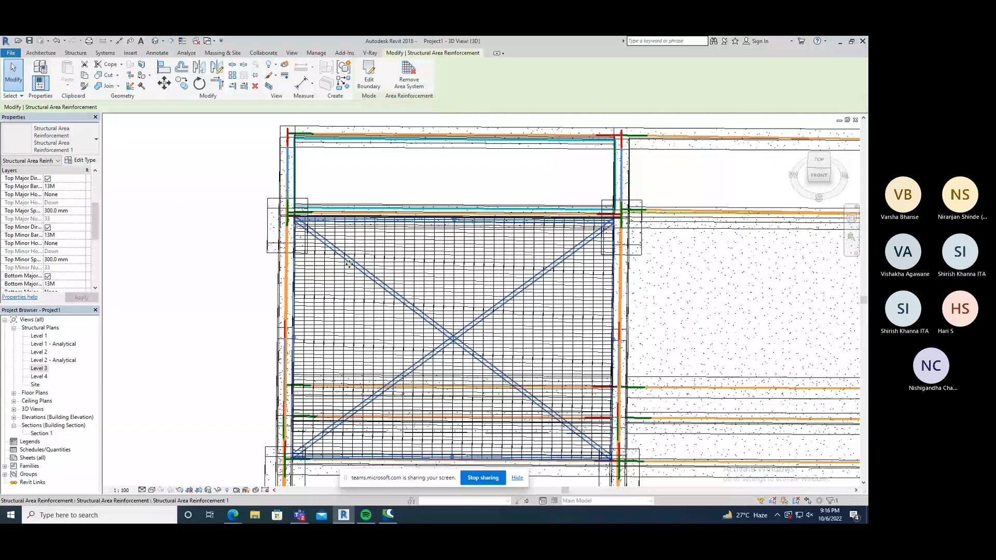
left_click(367, 84)
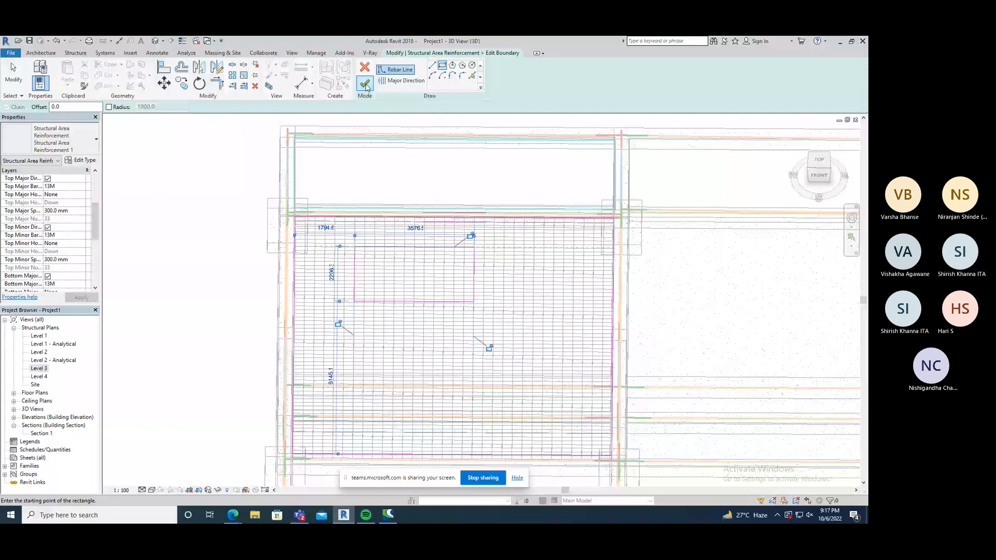
left_click(366, 84)
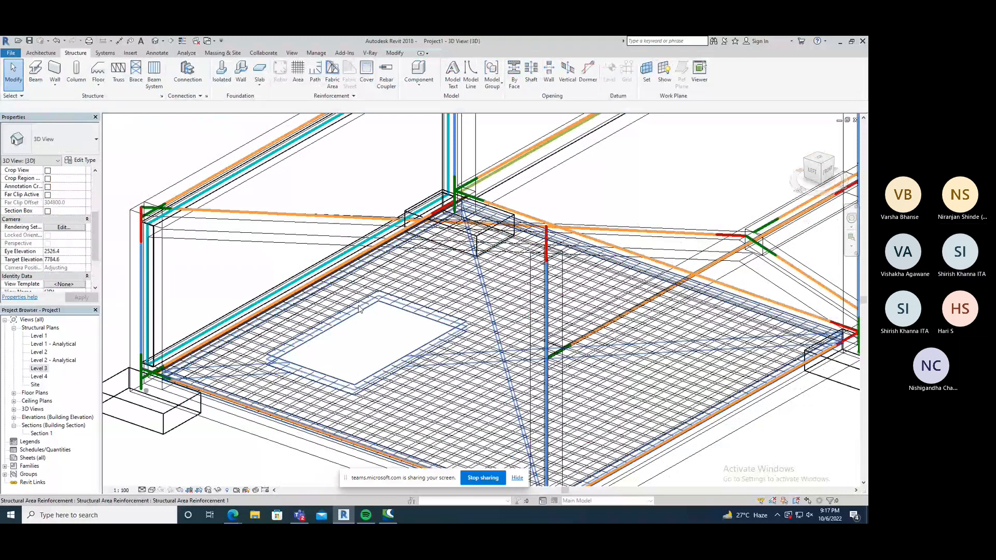
middle_click_drag(359, 309, 264, 365, "shift")
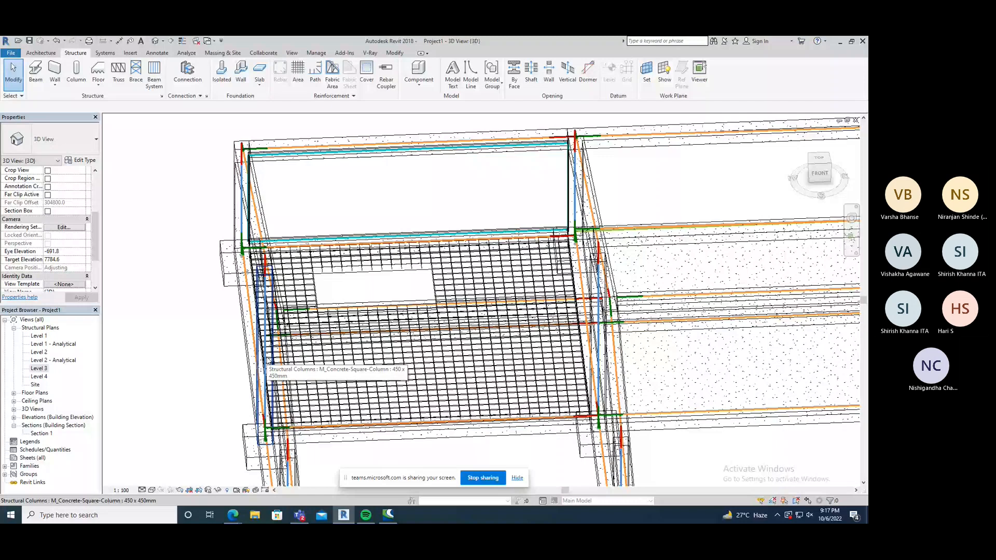
scroll(264, 364, "down", 5)
middle_click_drag(265, 364, 296, 341, "shift")
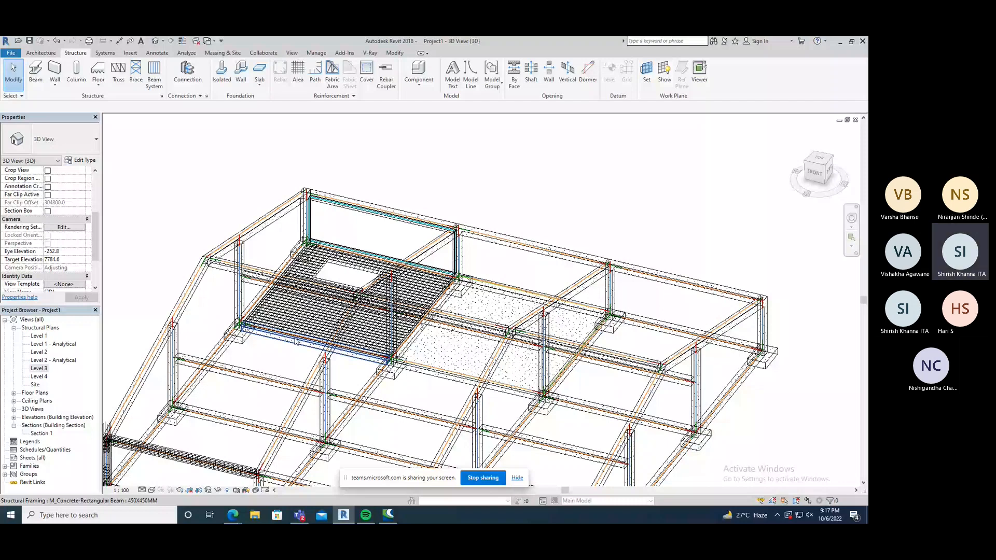
scroll(390, 278, "down", 2)
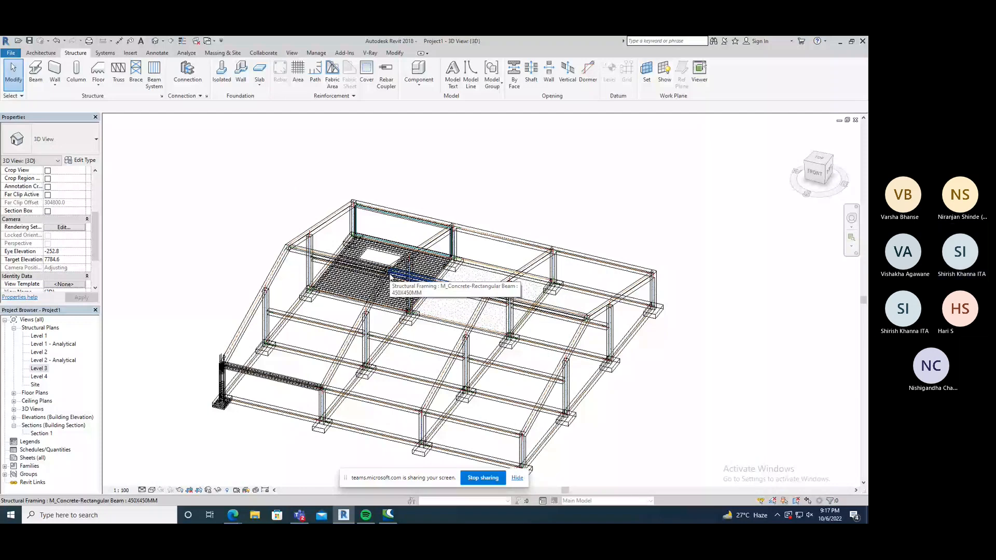
scroll(348, 294, "down", 2)
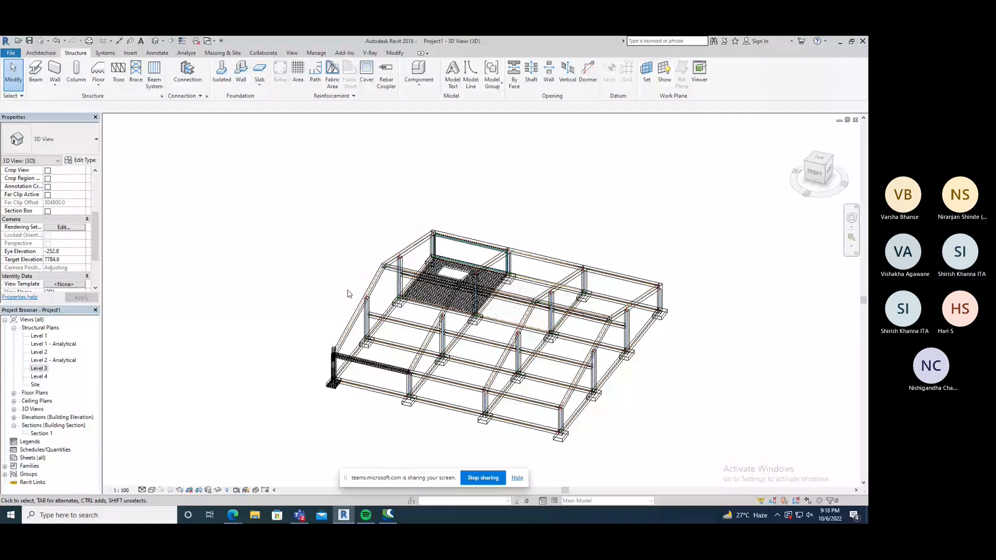
middle_click_drag(348, 293, 398, 300, "shift")
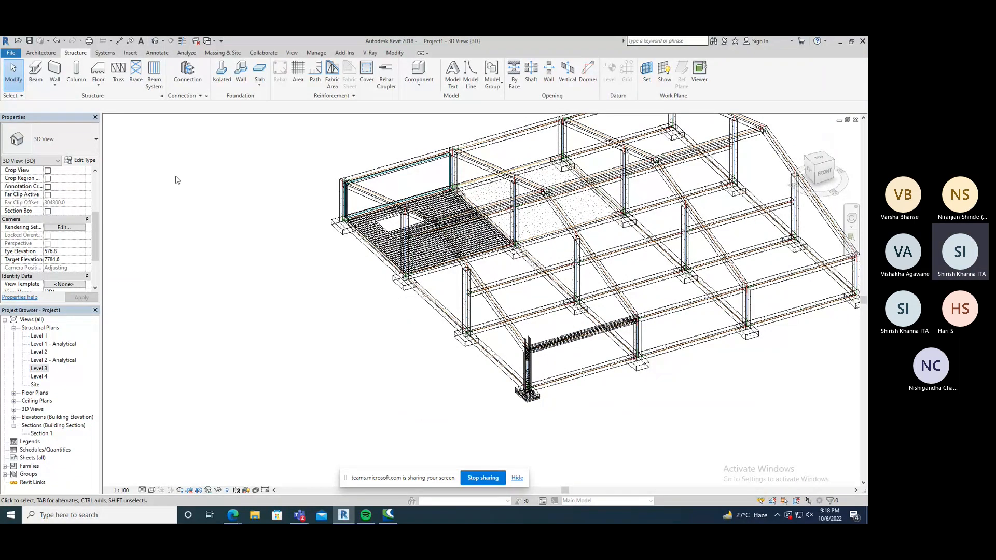
- Start a new family and check the US Metric folder under Templates for family template files
left_click(11, 53)
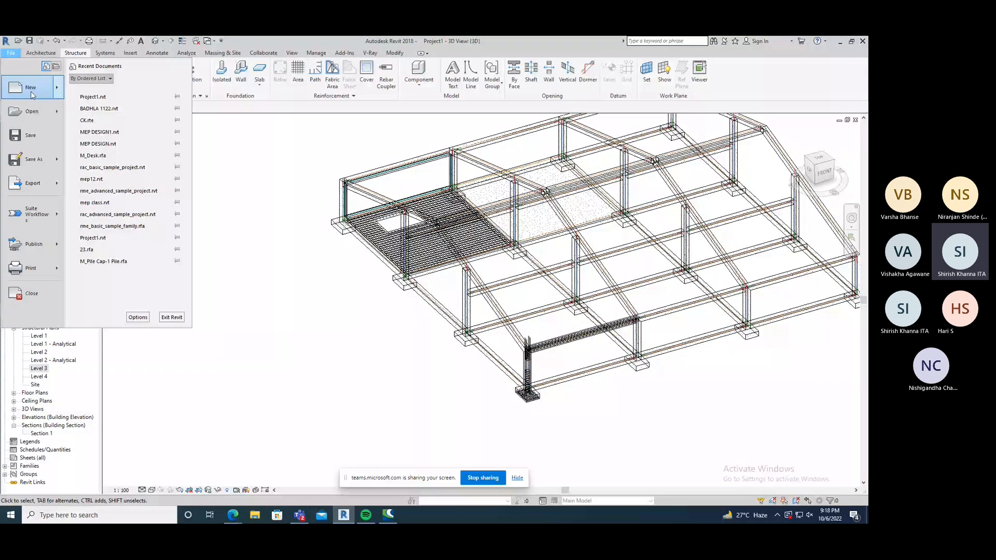
key("Escape")
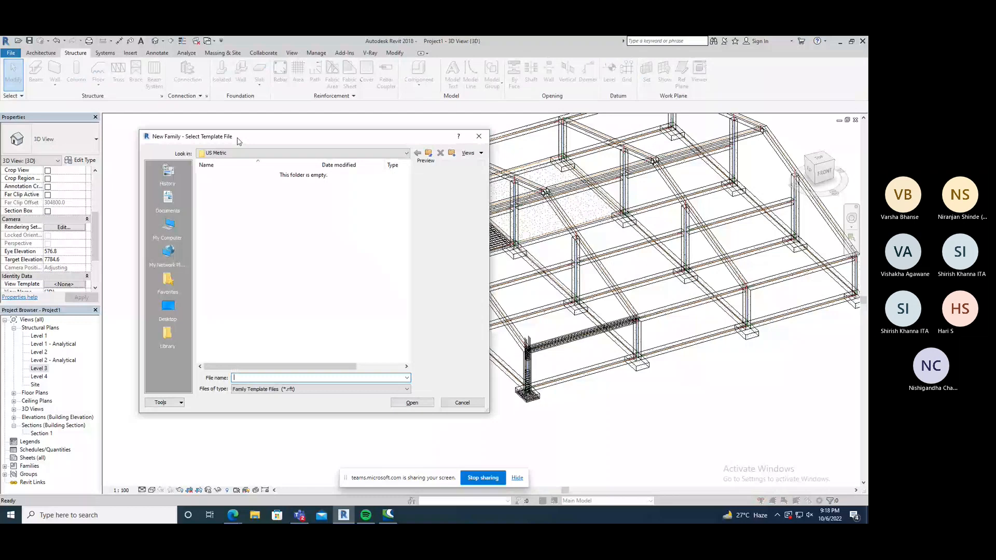
left_click_drag(238, 141, 258, 135)
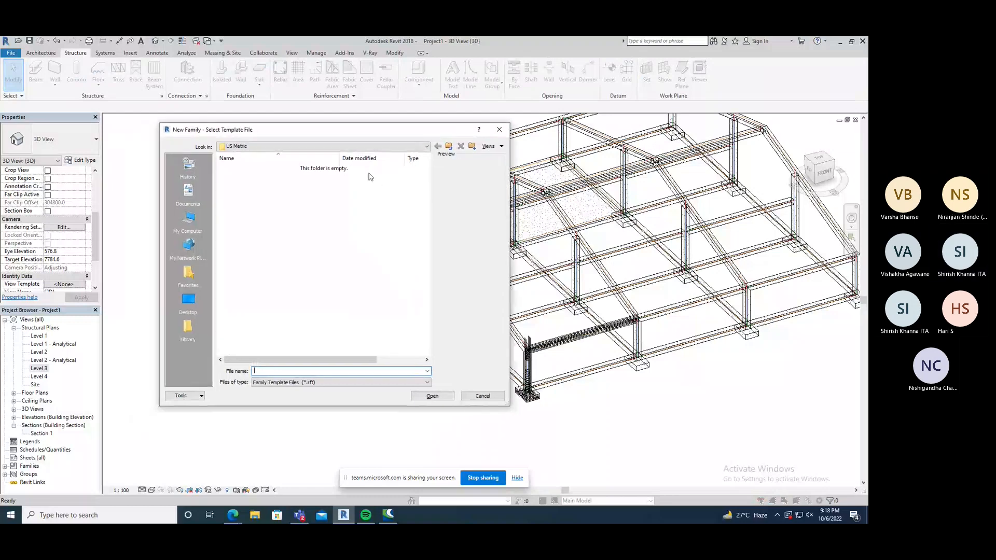
left_click(449, 147)
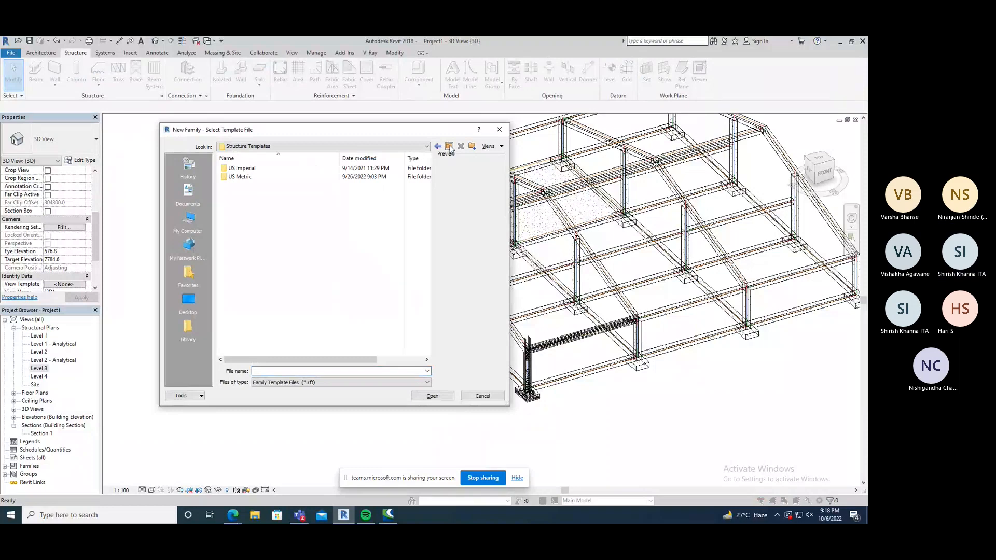
left_click(449, 148)
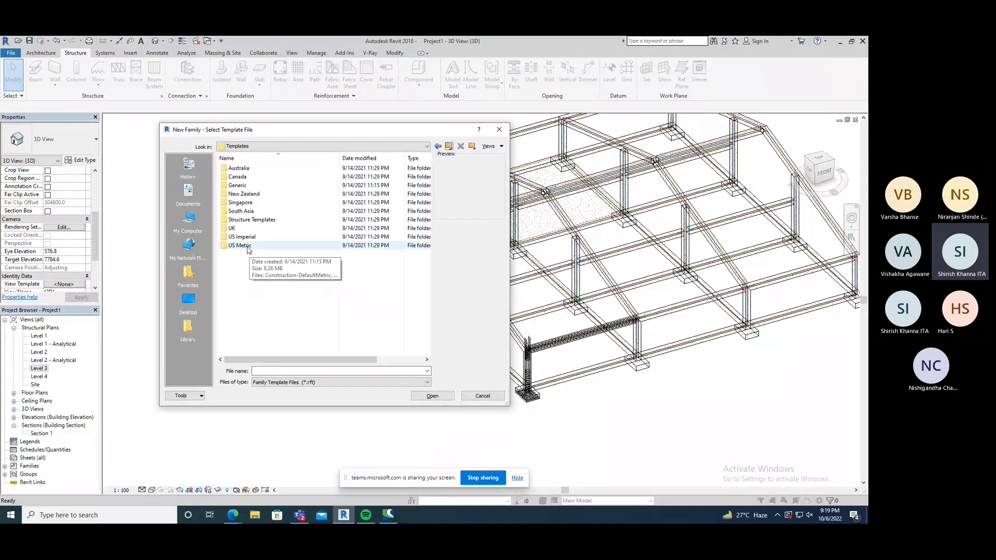
double_click(247, 249)
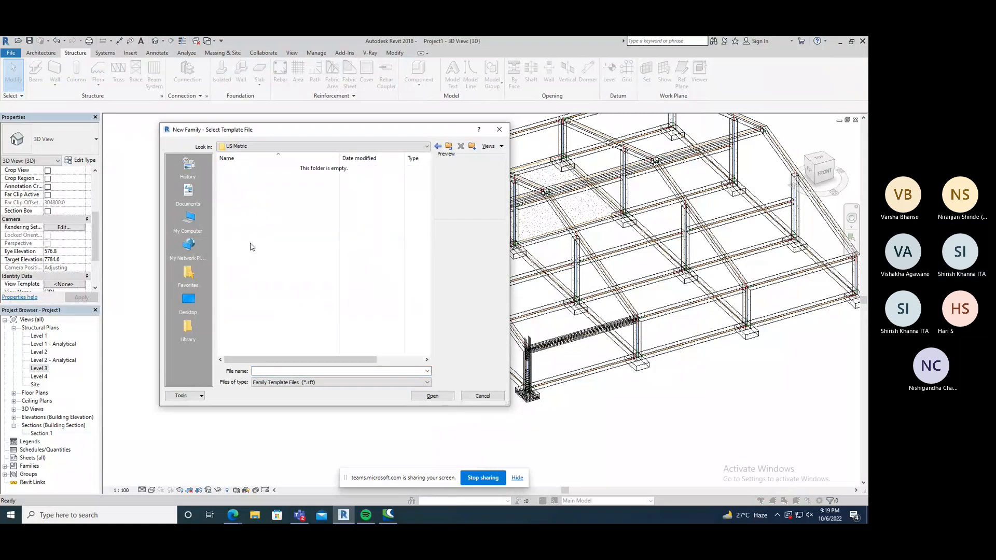
- Browse to the English folder of family templates under RVT 2018, inside Family Templates
left_click(450, 148)
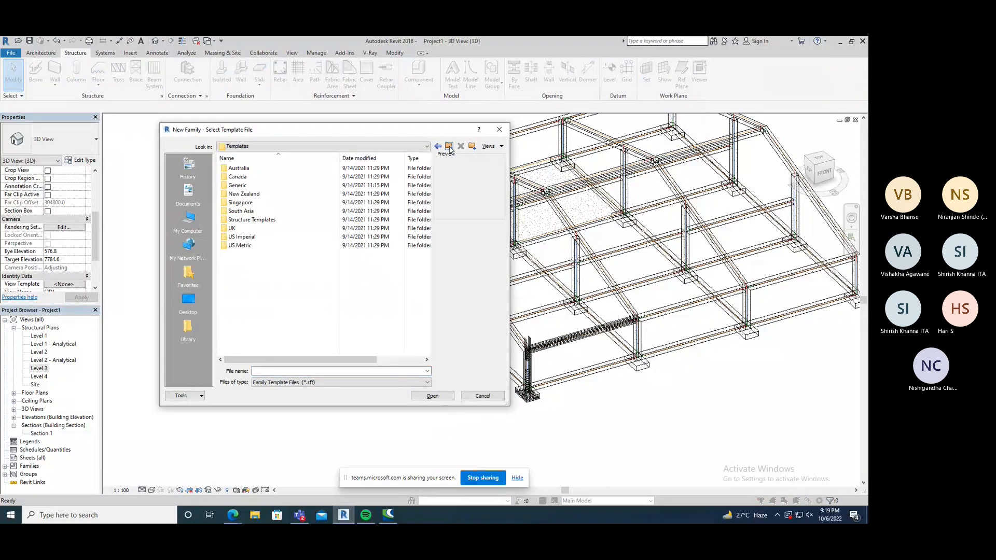
left_click(449, 148)
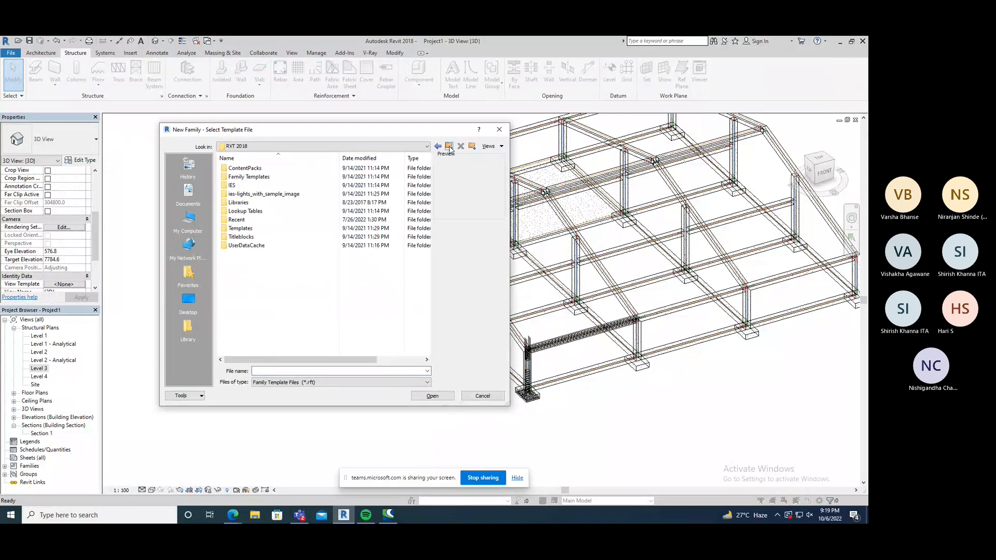
left_click(450, 147)
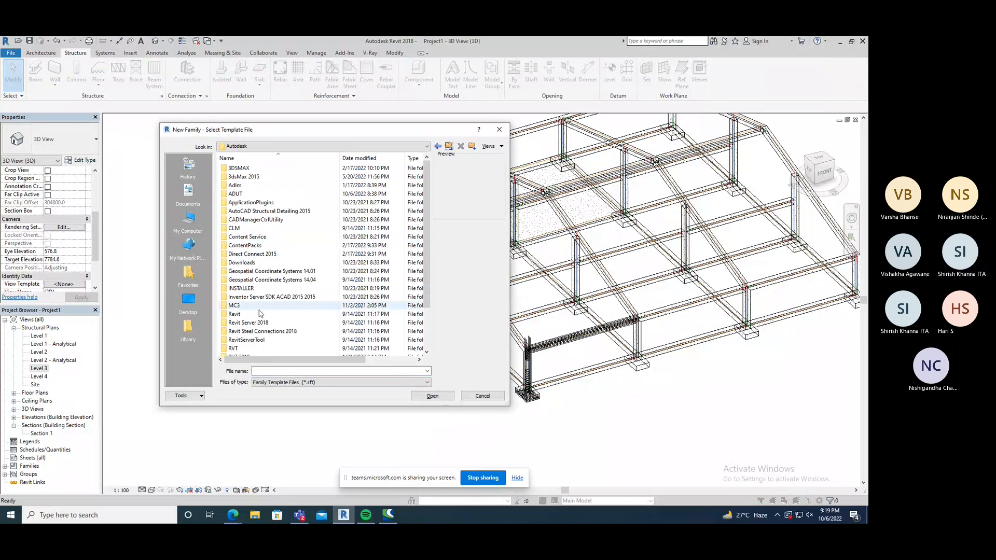
scroll(262, 310, "down", 2)
scroll(262, 310, "up", 2)
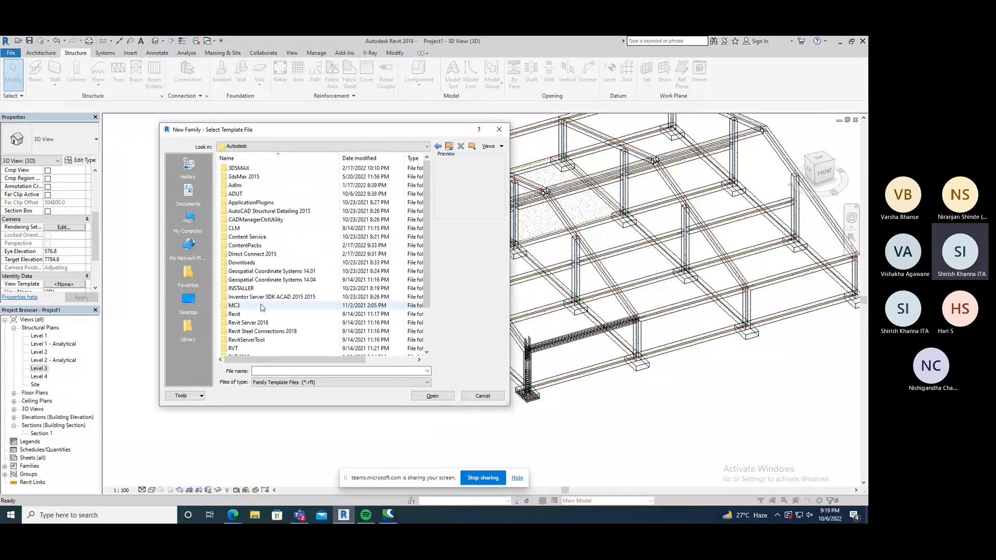
scroll(262, 293, "down", 2)
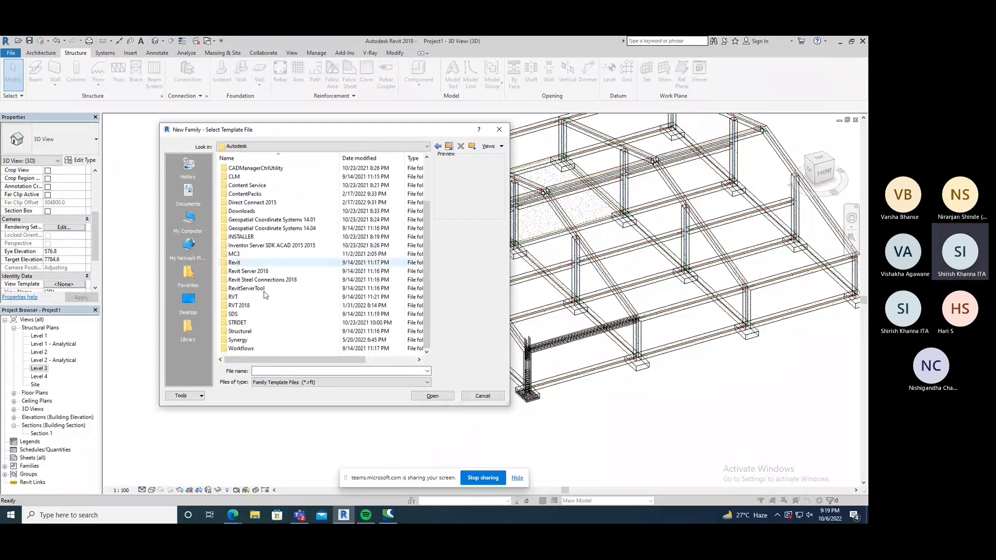
double_click(256, 305)
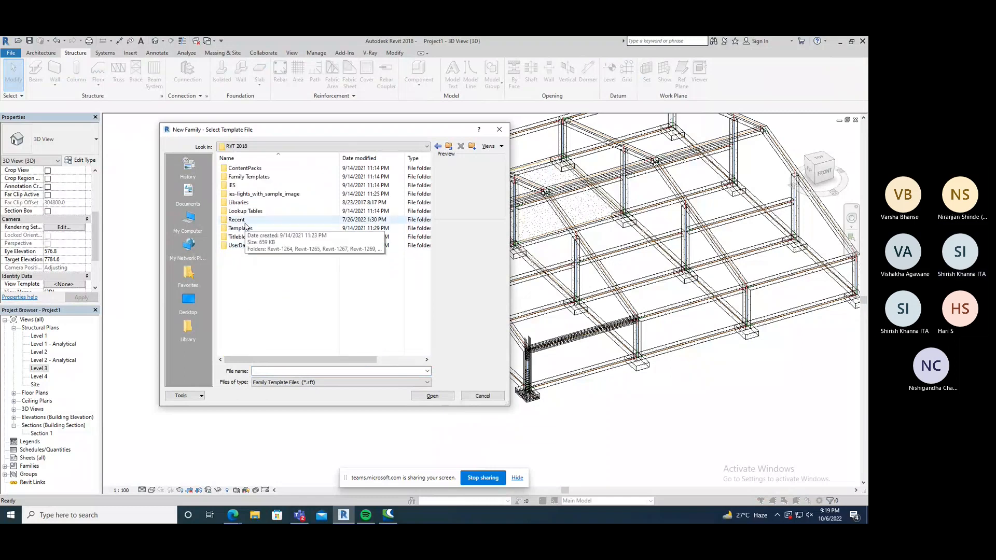
left_click(256, 176)
double_click(255, 177)
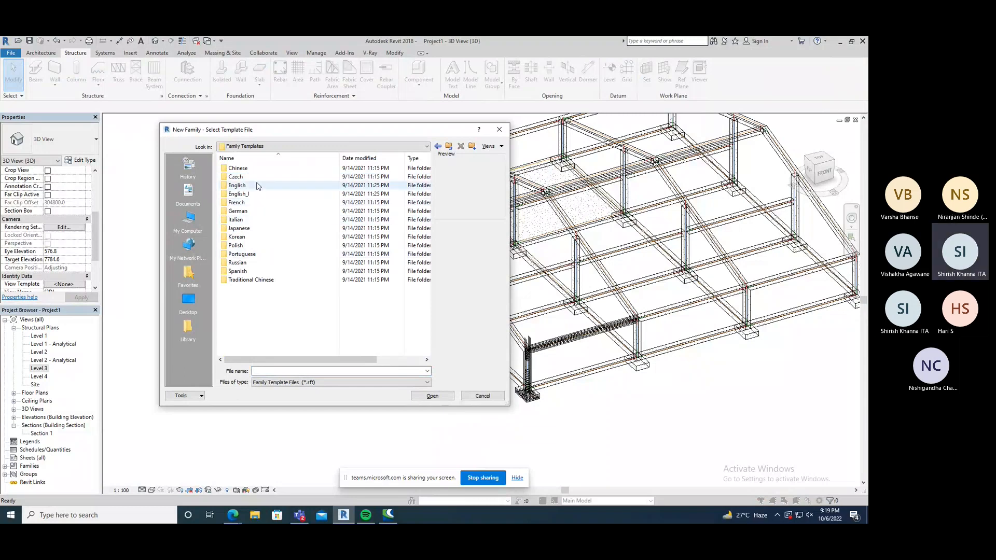
double_click(259, 185)
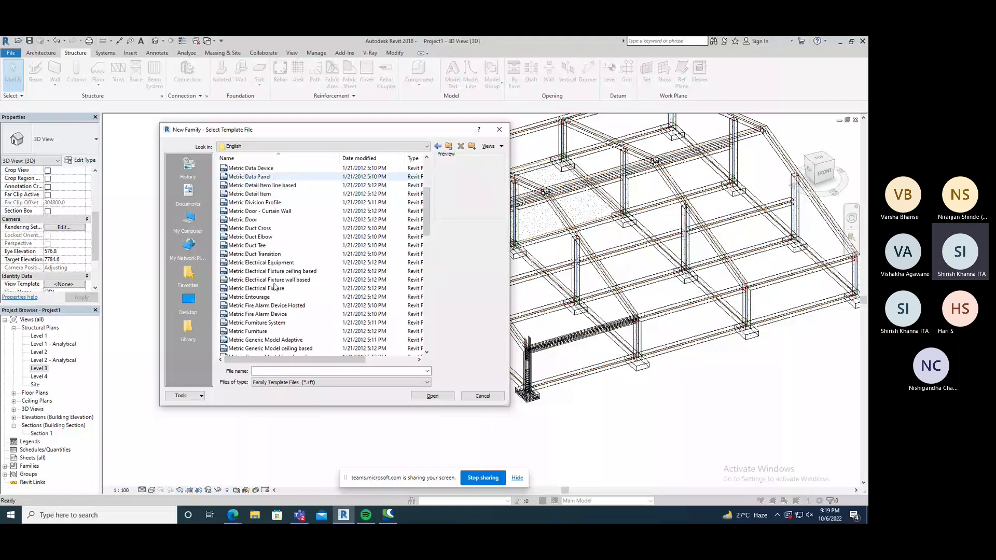
- Create the new family from the Metric Structural Foundation template
scroll(274, 287, "down", 10)
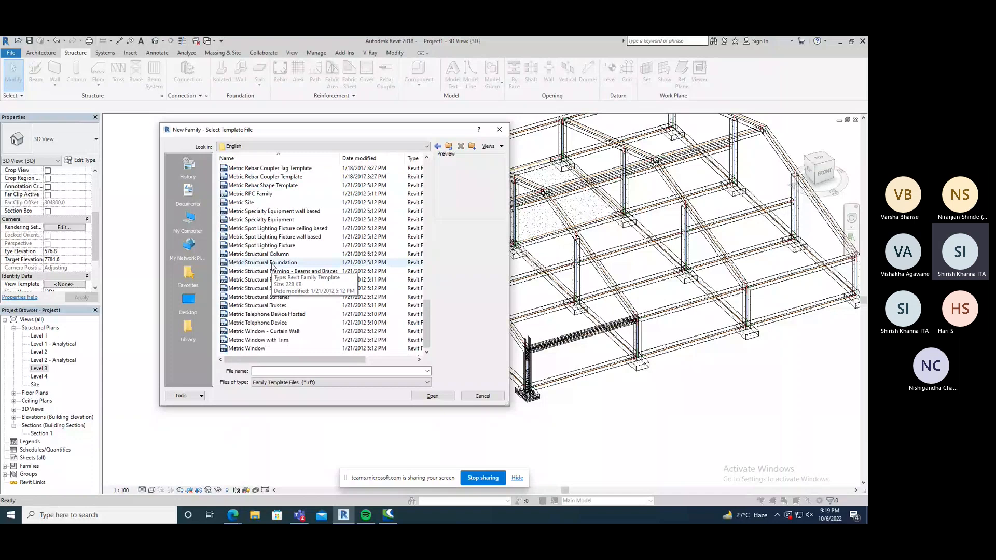
left_click(266, 264)
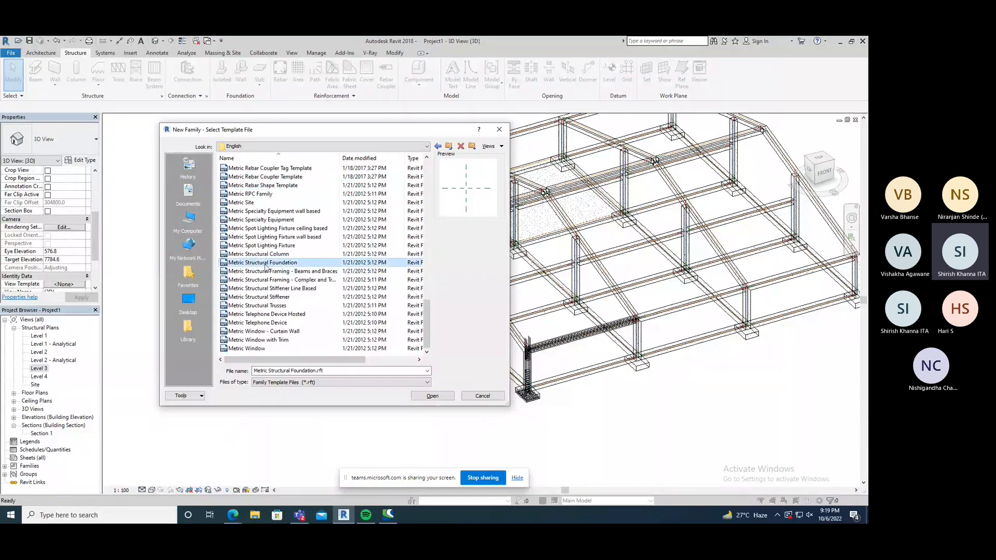
left_click(433, 397)
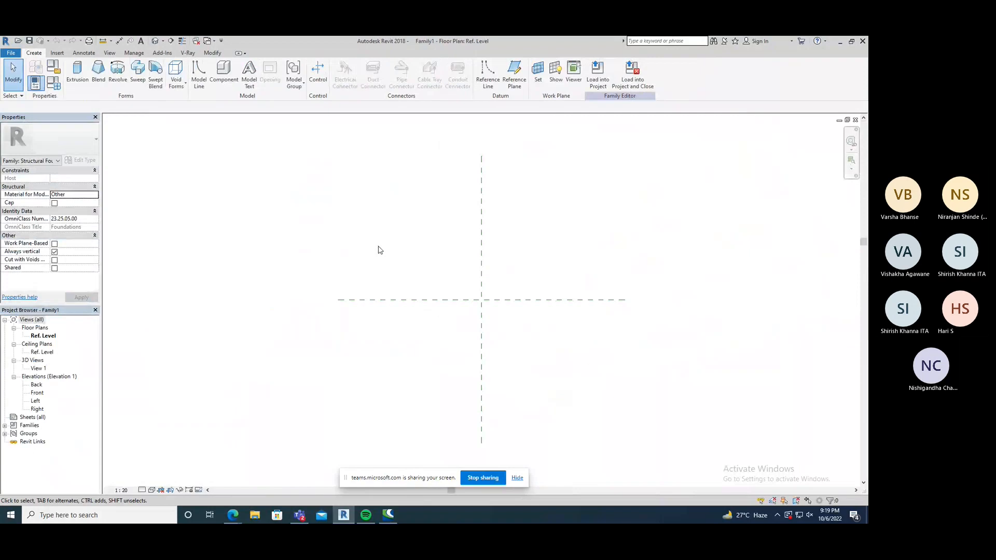
- Extrude a six-sided inscribed polygon centred on the intersection of the reference planes, with a depth of 304.8 mm
left_click(78, 78)
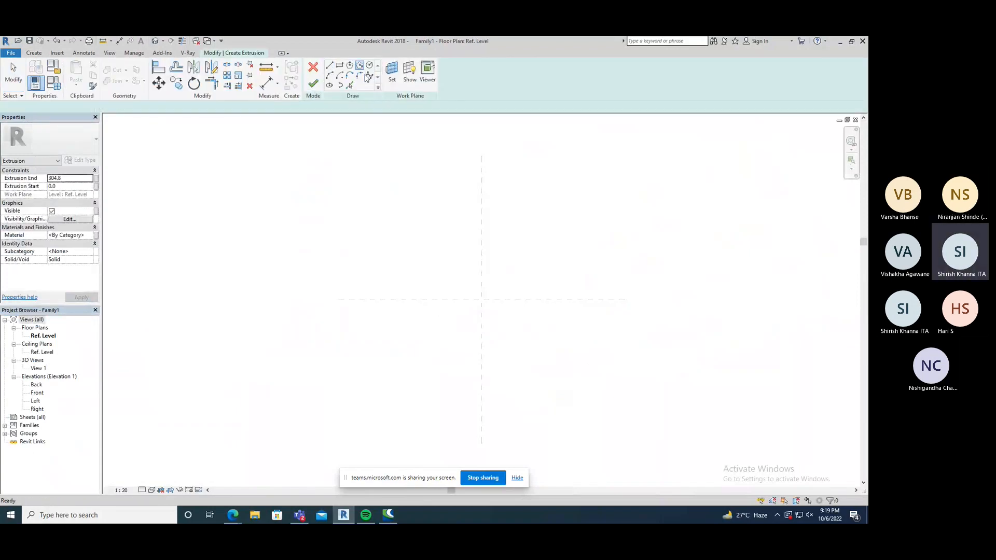
left_click(482, 299)
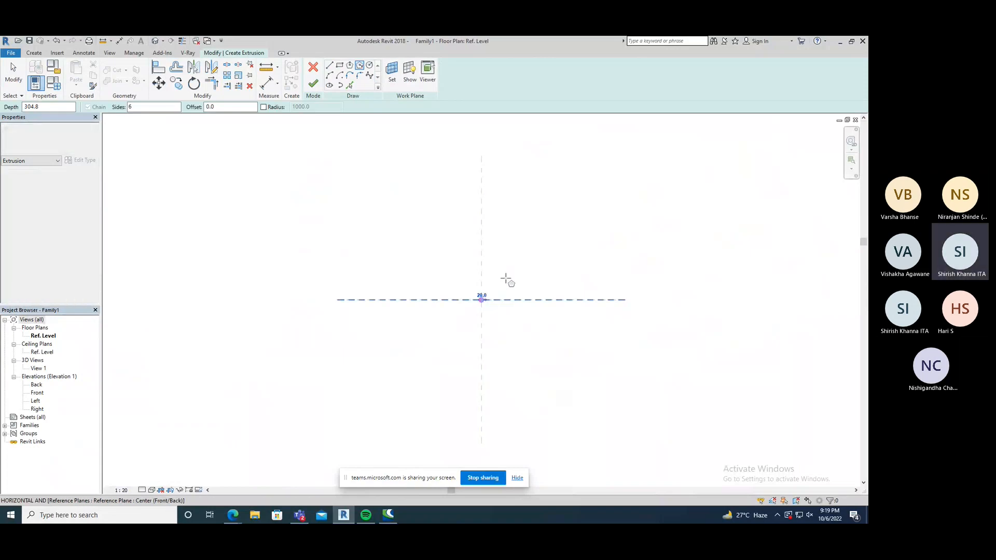
left_click(610, 218)
scroll(485, 239, "up", 2)
scroll(381, 149, "down", 2)
left_click(313, 86)
mouse_move(459, 267)
middle_mouse_down()
mouse_move(465, 238)
mouse_move(452, 266)
middle_mouse_up()
mouse_move(318, 277)
middle_mouse_down()
mouse_move(335, 228)
mouse_move(316, 278)
middle_mouse_up()
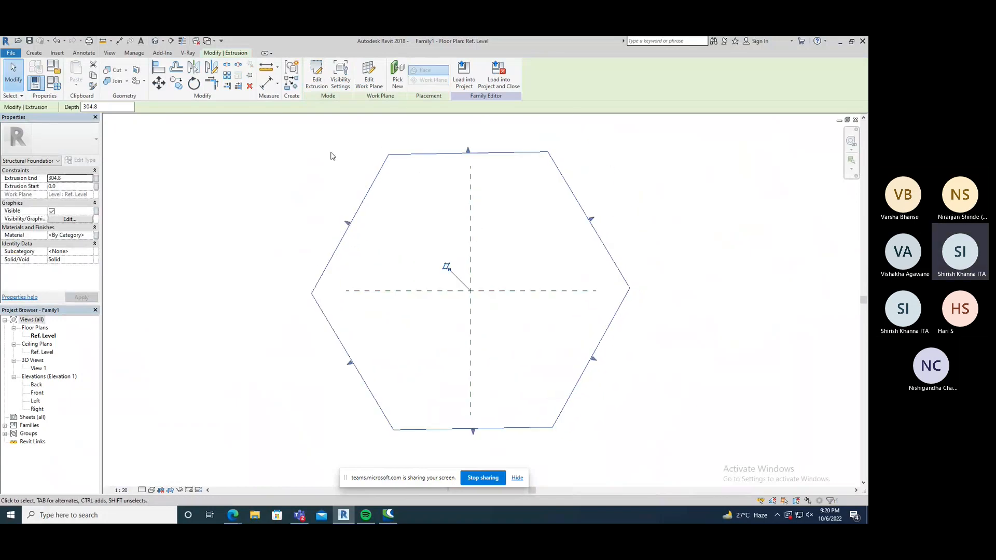
left_click(290, 183)
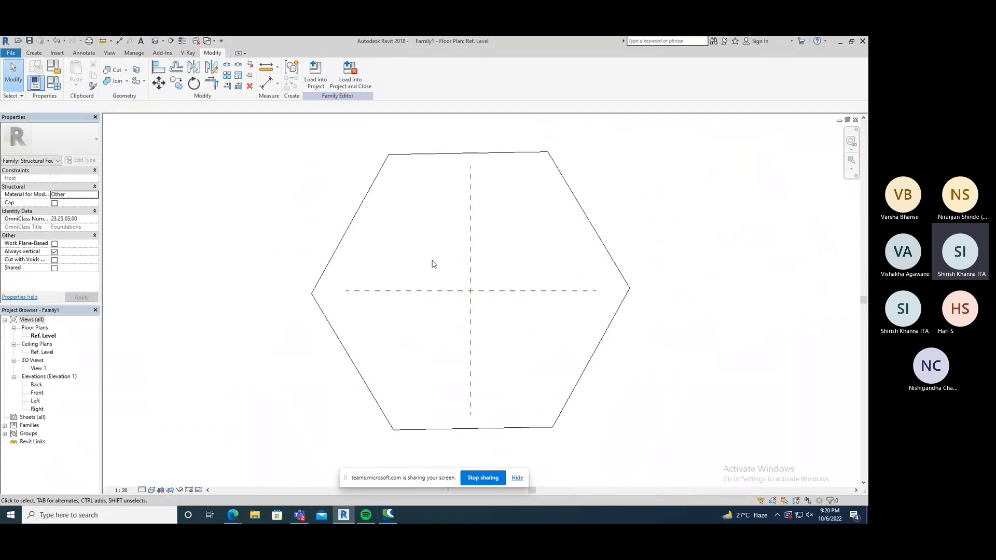
- Load the hexagonal foundation family into the project and open the Level 1 structural plan
left_click(315, 78)
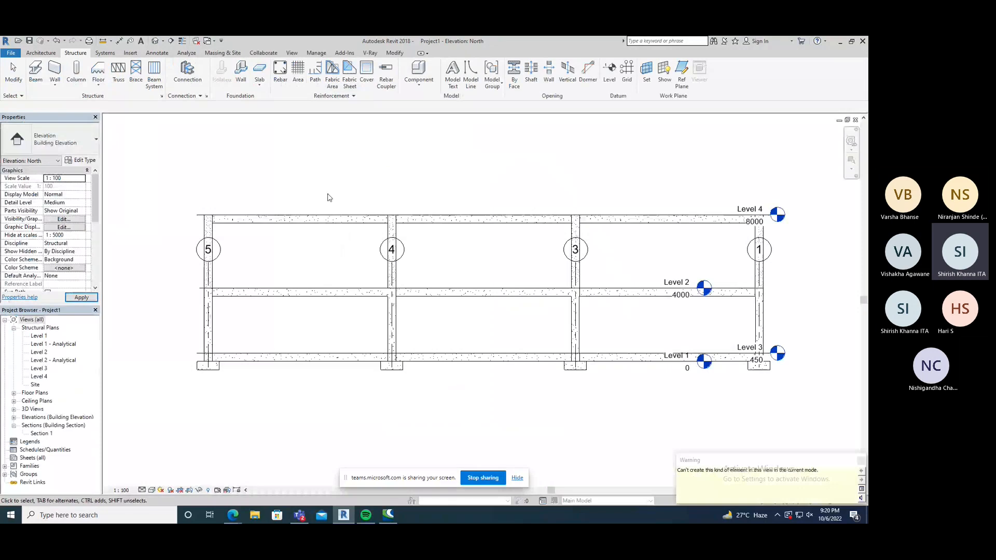
double_click(39, 336)
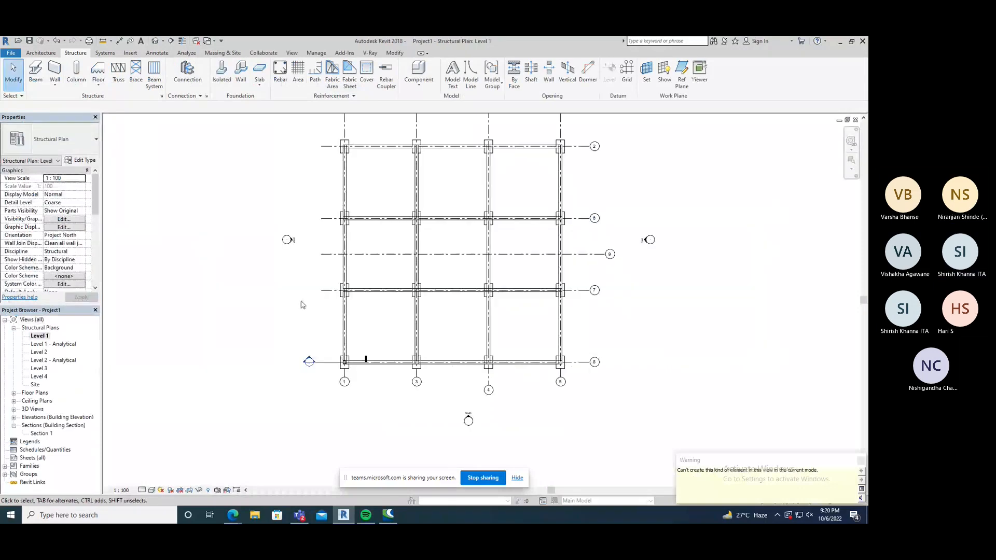
middle_click_drag(353, 274, 433, 348)
scroll(432, 347, "down", 1)
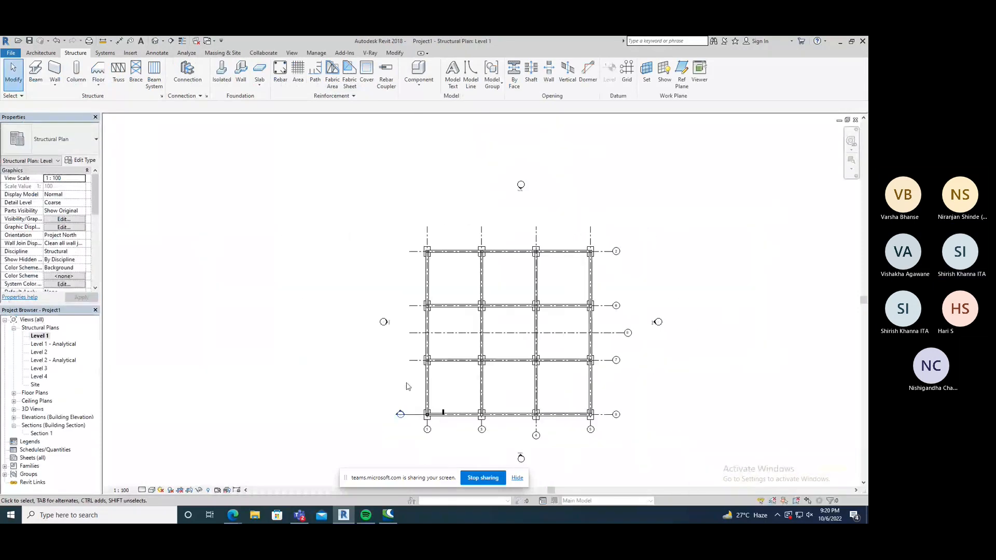
middle_click_drag(408, 387, 423, 347)
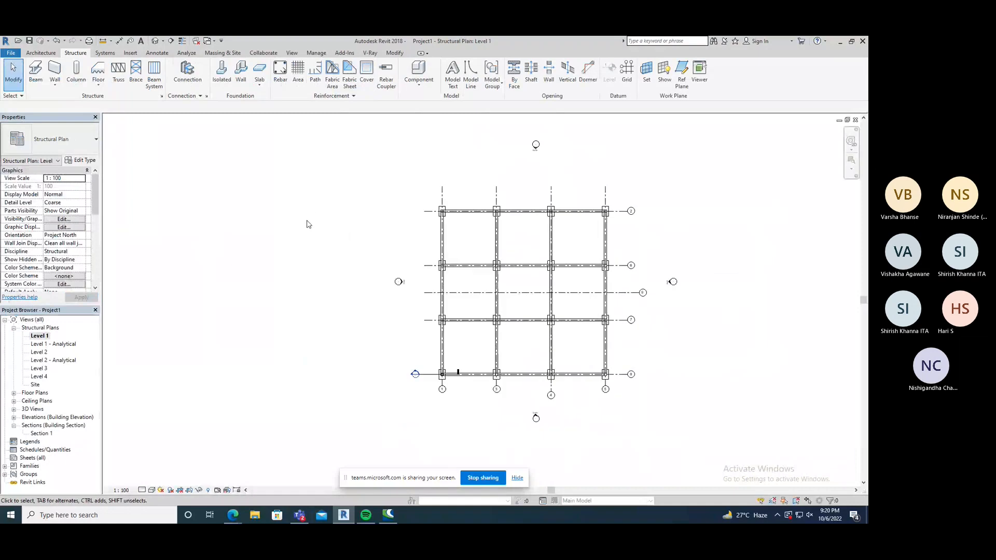
- Return to the foundation family's Ref. Level plan and set the hexagonal extrusion's end to 500 mm
left_click(212, 41)
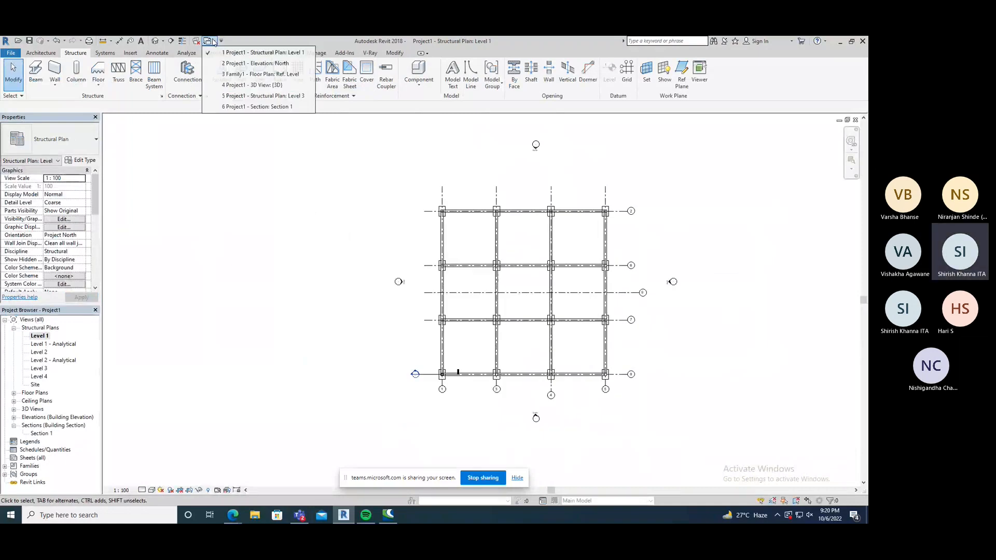
left_click(246, 76)
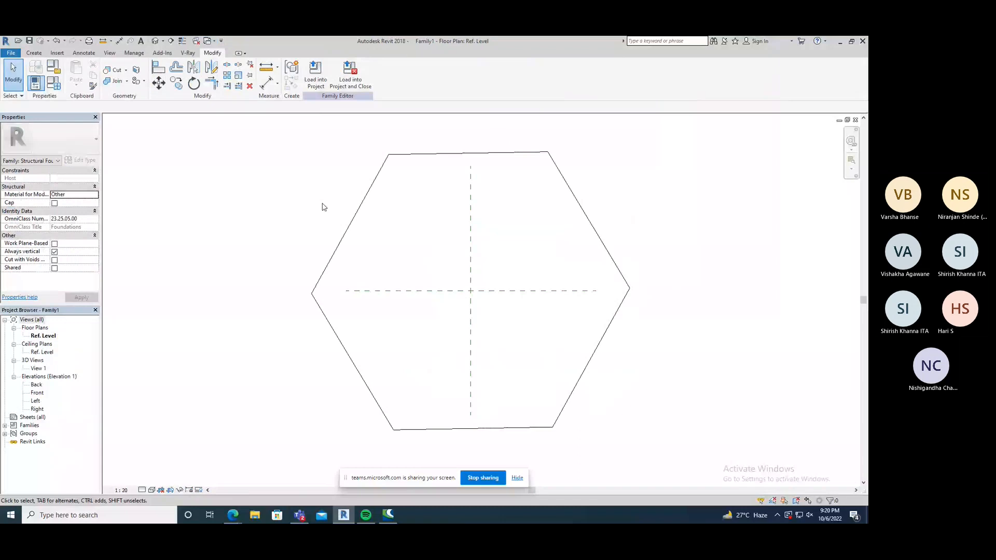
left_click(358, 208)
left_click(22, 179)
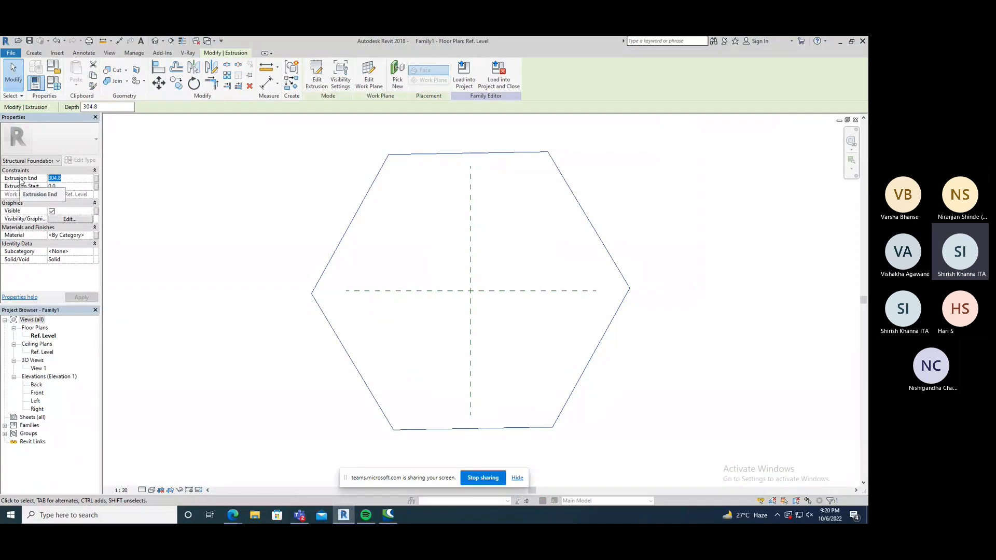
type("500.0")
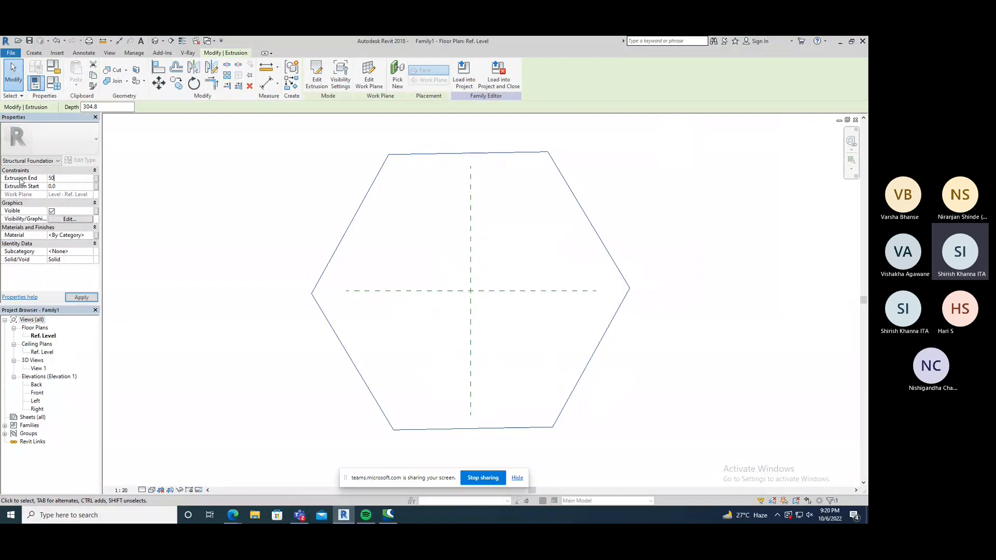
left_click(75, 298)
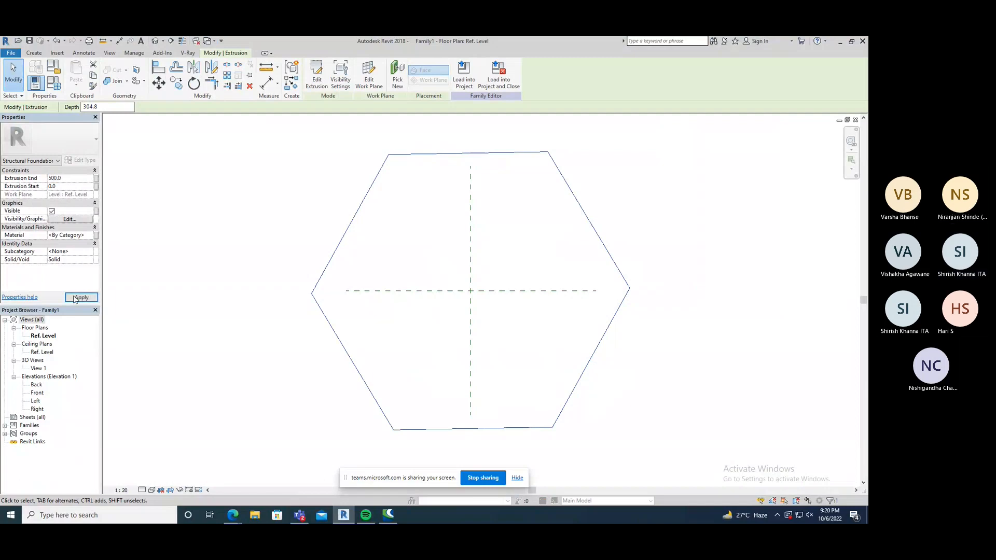
left_click(196, 267)
- Reload the foundation family into the project, overwriting the existing version, and open the Level 1 structural plan
left_click(316, 72)
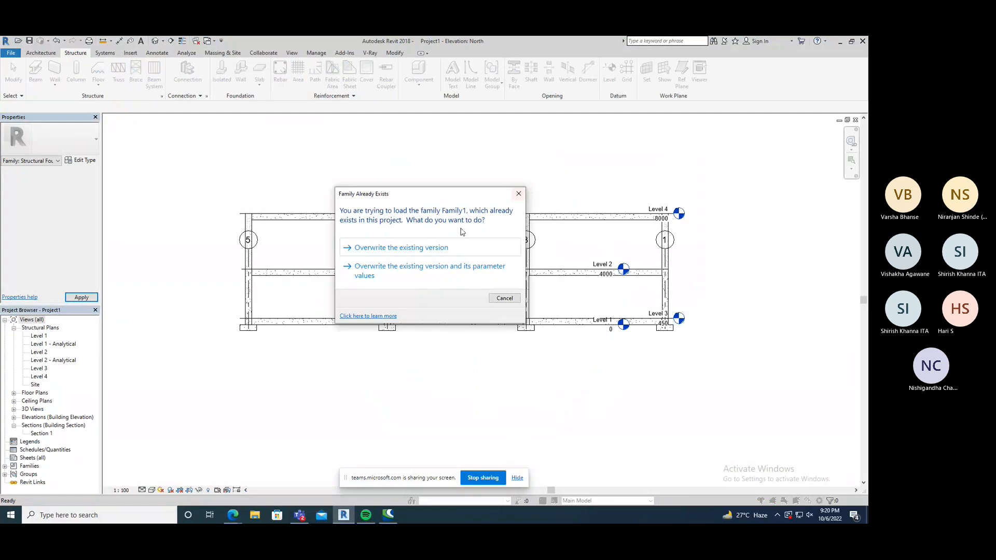
left_click(420, 249)
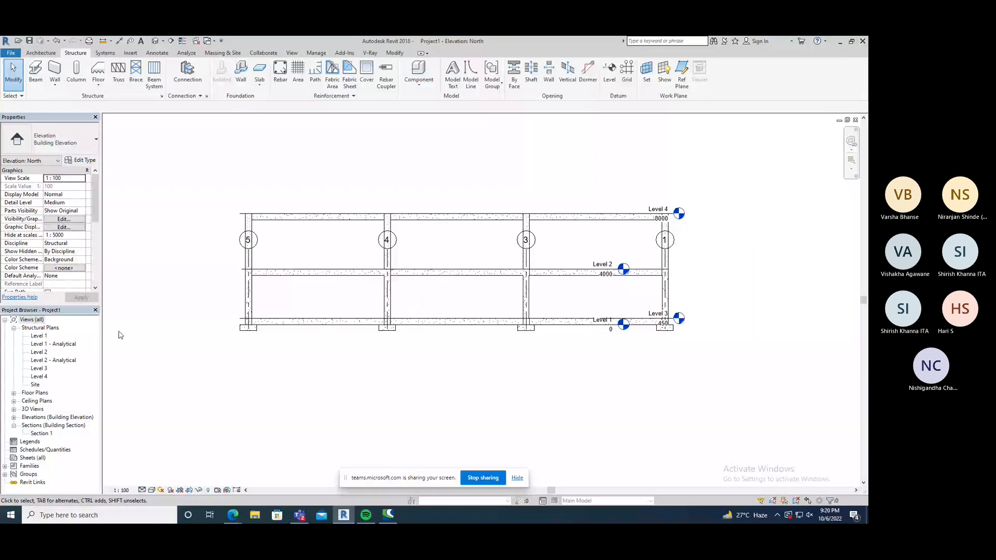
double_click(38, 337)
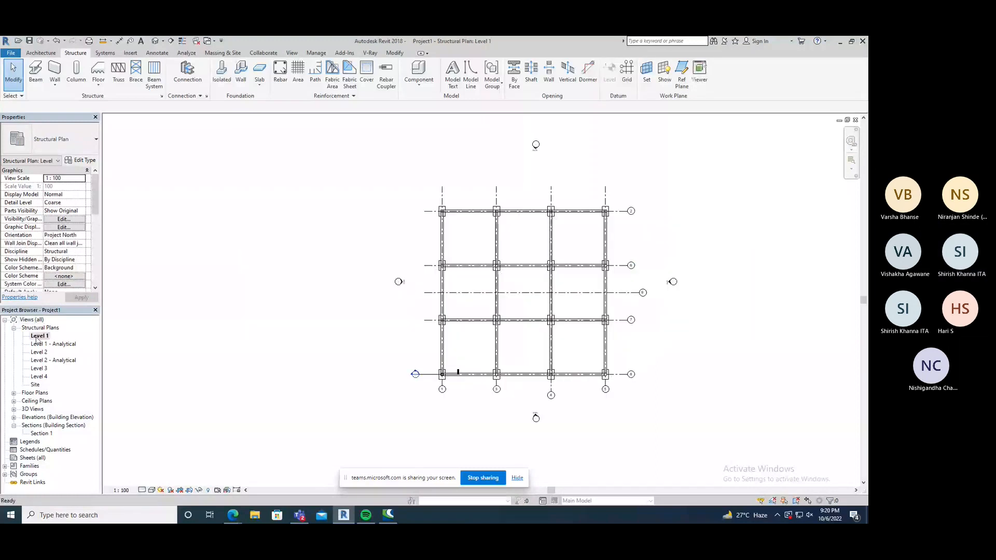
scroll(537, 314, "down", 3)
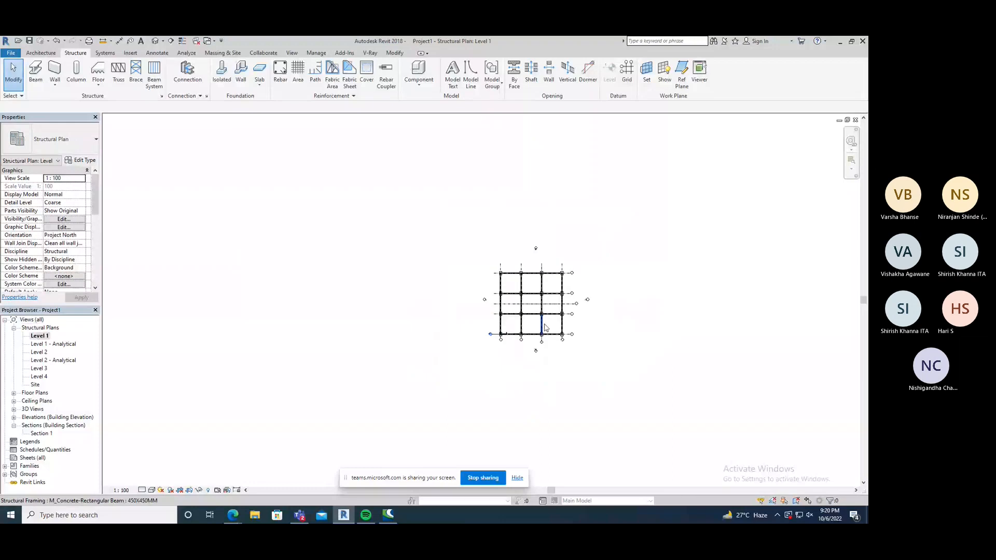
scroll(545, 328, "up", 4)
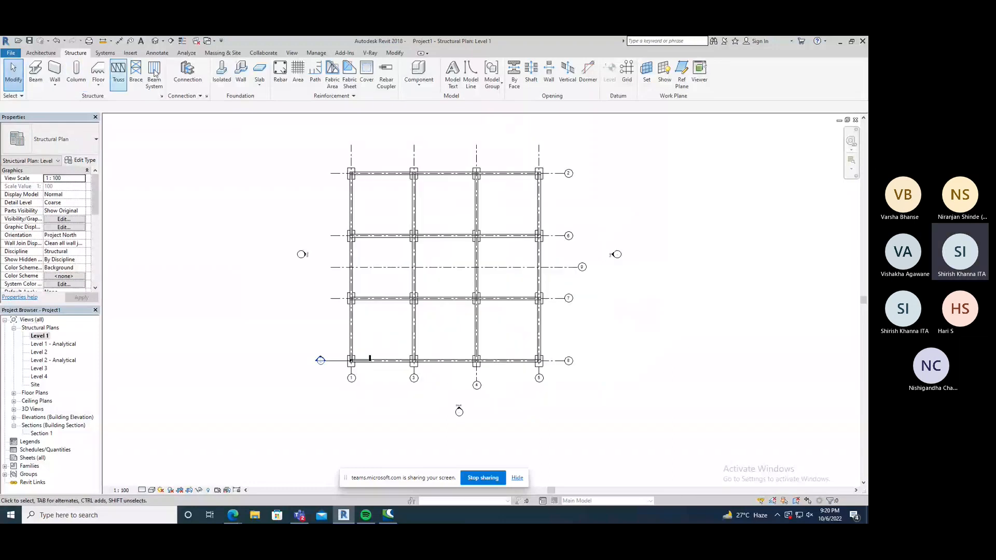
- Return to the hexagonal foundation family's Ref. Level floor plan
left_click(210, 41)
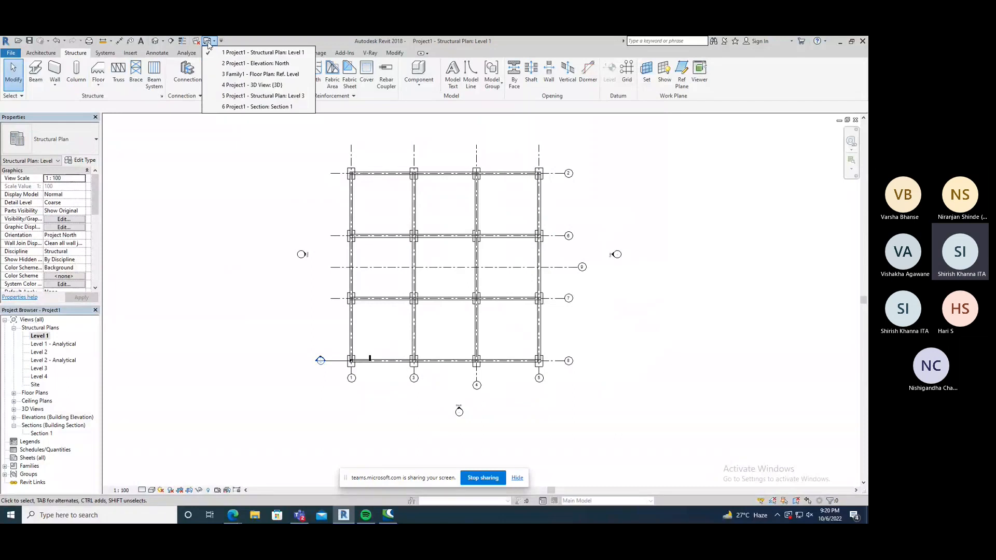
left_click(238, 74)
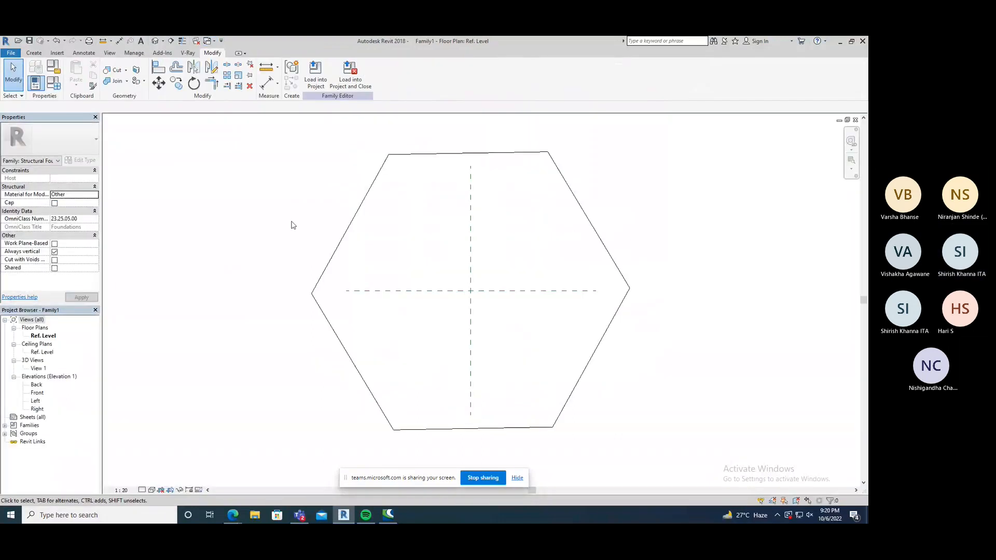
left_click(11, 53)
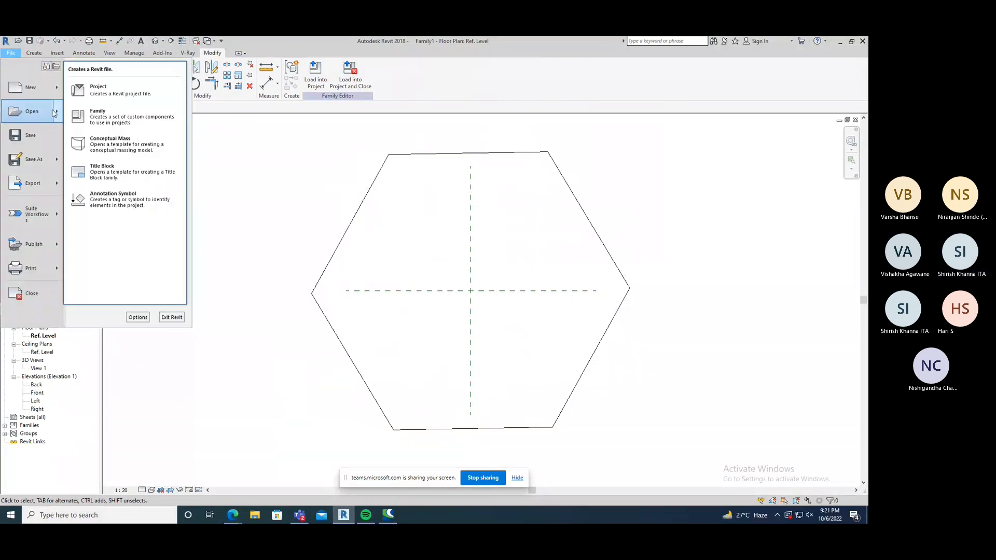
left_click(136, 118)
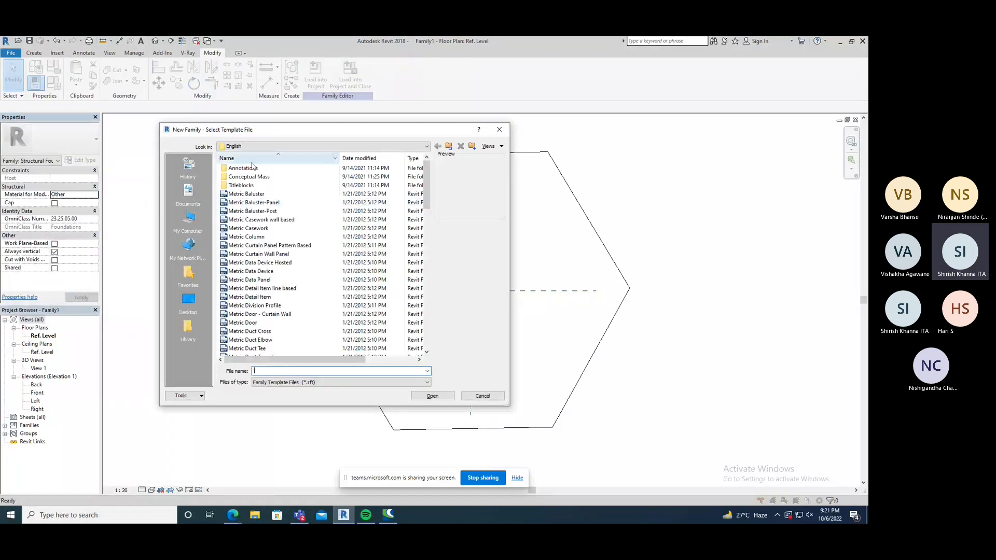
left_click(189, 300)
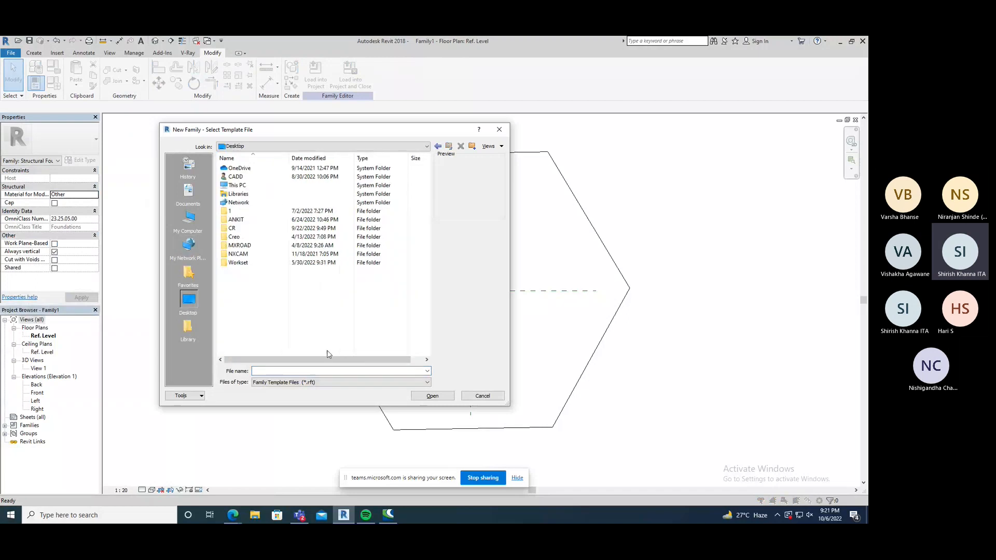
left_click(282, 383)
left_click(289, 384)
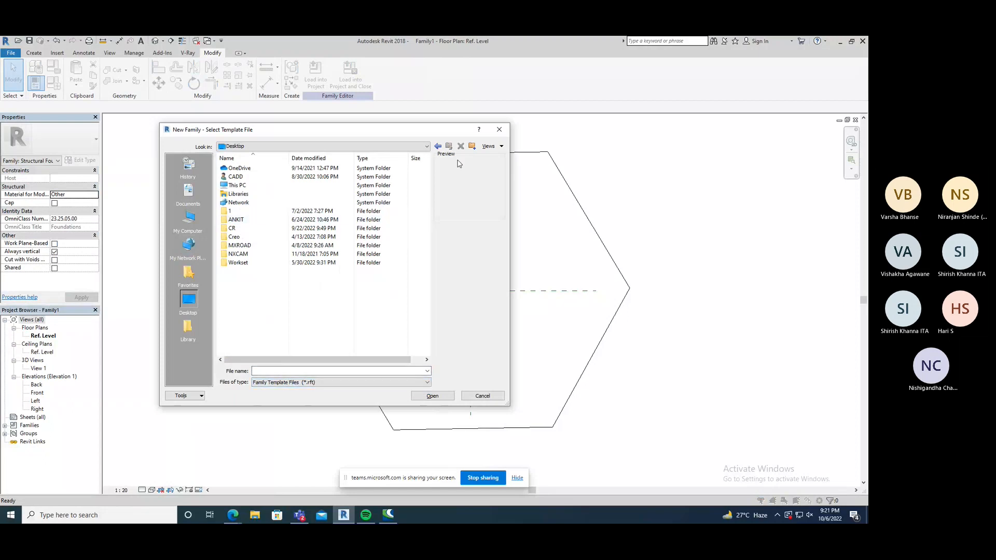
left_click(500, 130)
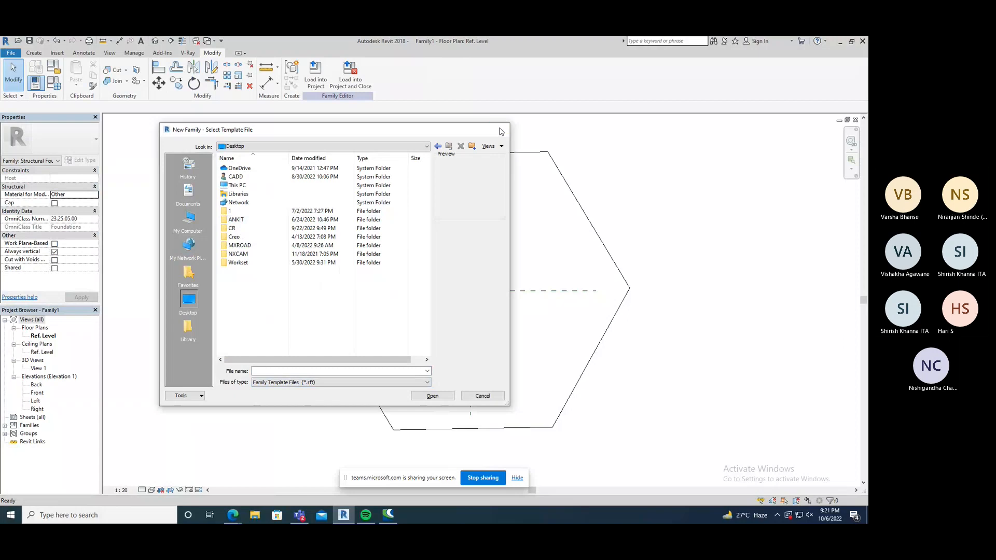
- Save the hexagonal foundation family on the Desktop under the name HEX
left_click(16, 54)
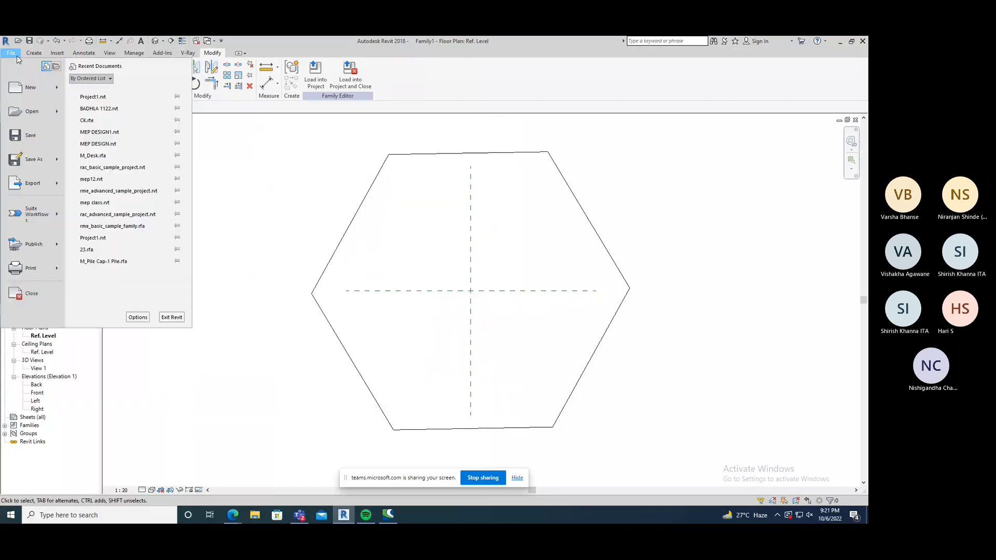
mouse_move(44, 162)
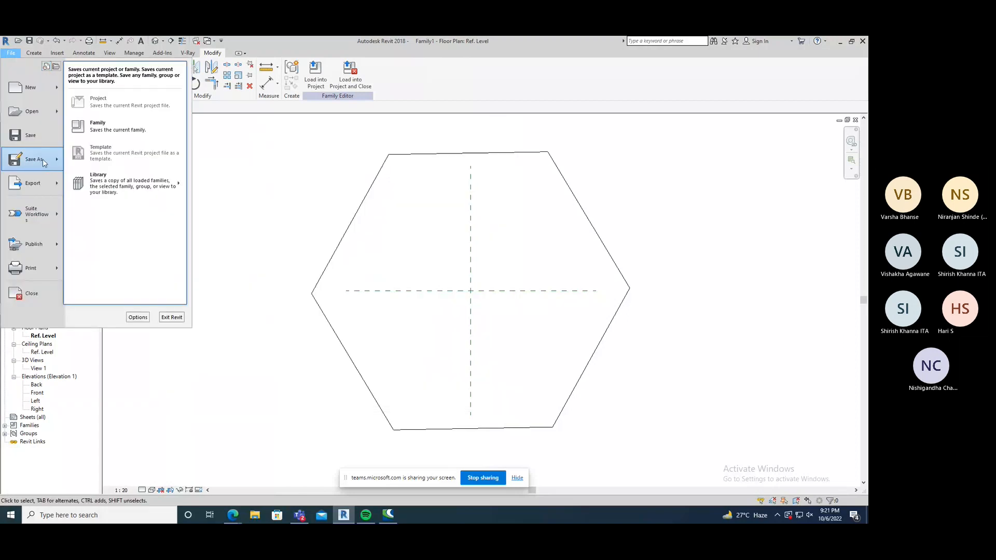
left_click(120, 131)
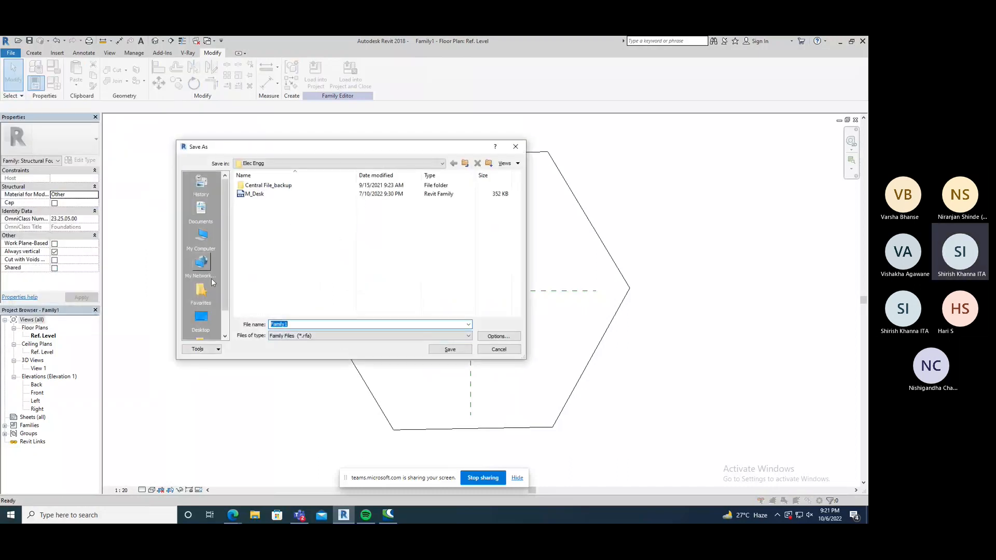
left_click(201, 318)
left_click_drag(294, 325, 233, 327)
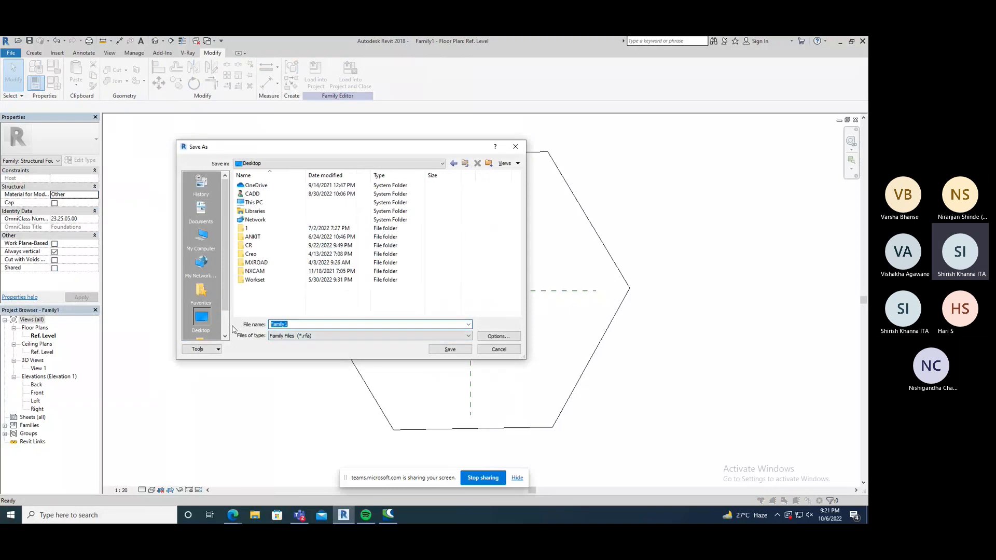
type("HEX")
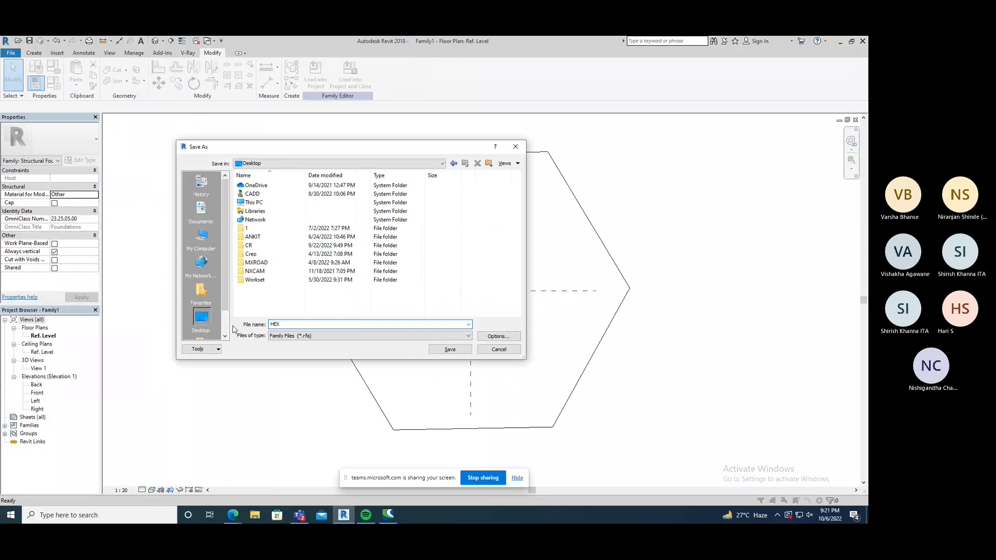
left_click(449, 349)
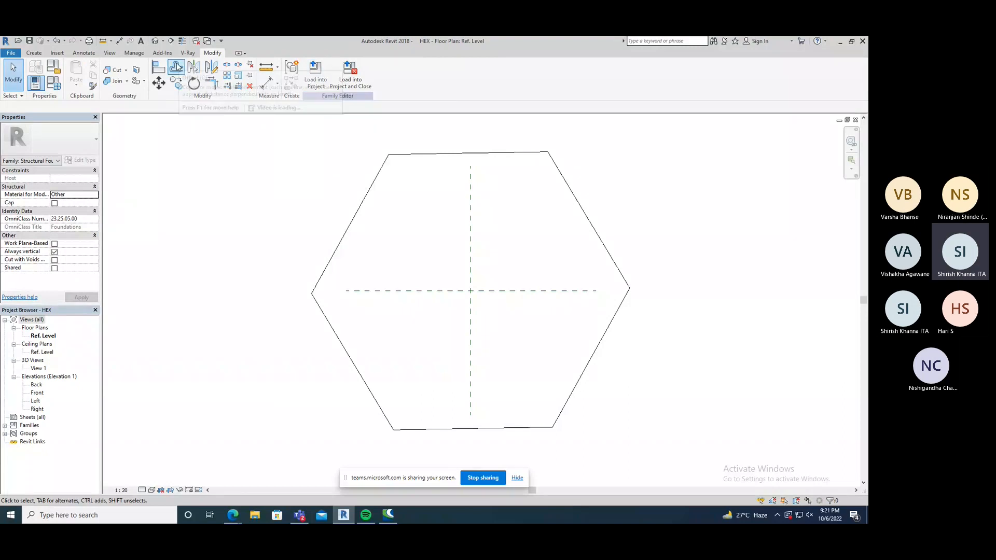
- Open the project's Level 1 structural plan and dismiss the save reminder
left_click(208, 41)
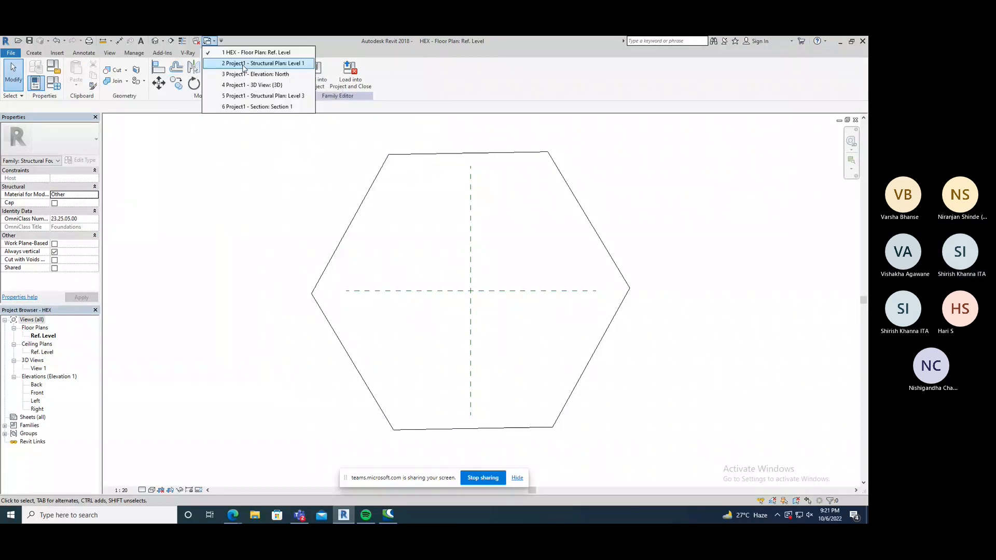
left_click(243, 64)
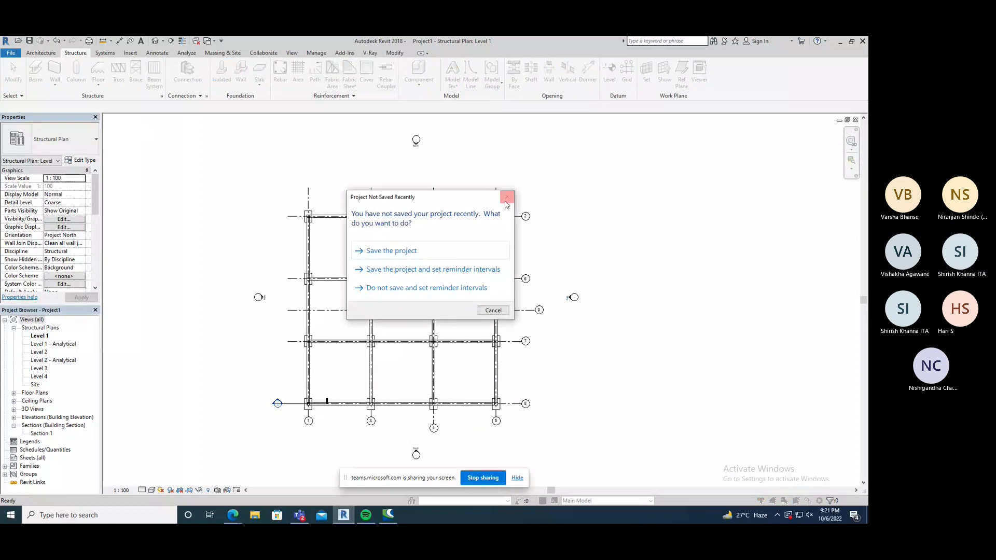
left_click(506, 202)
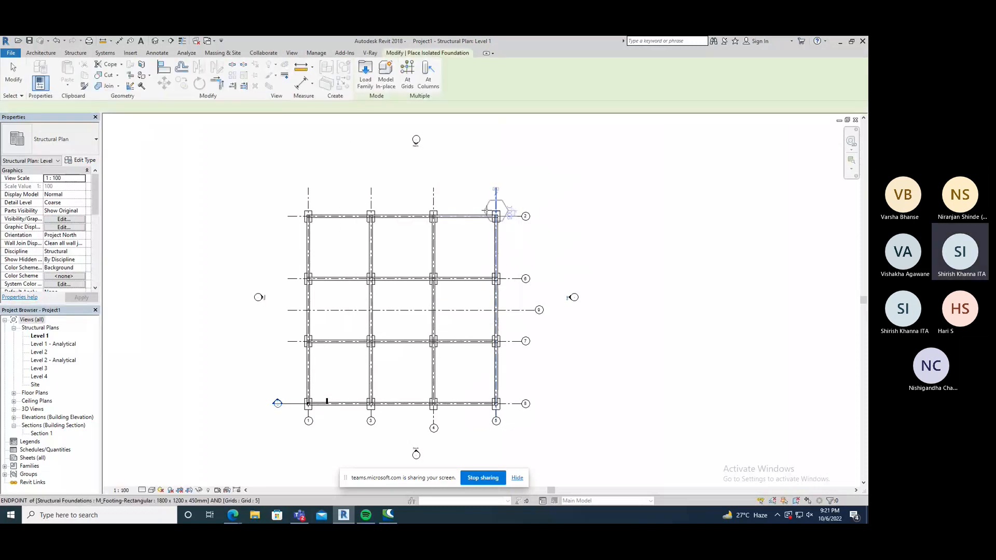
- Place one Family1 hexagonal foundation outside the column grid, about 13000 mm west of grid 1 near grid 2
left_click(227, 223)
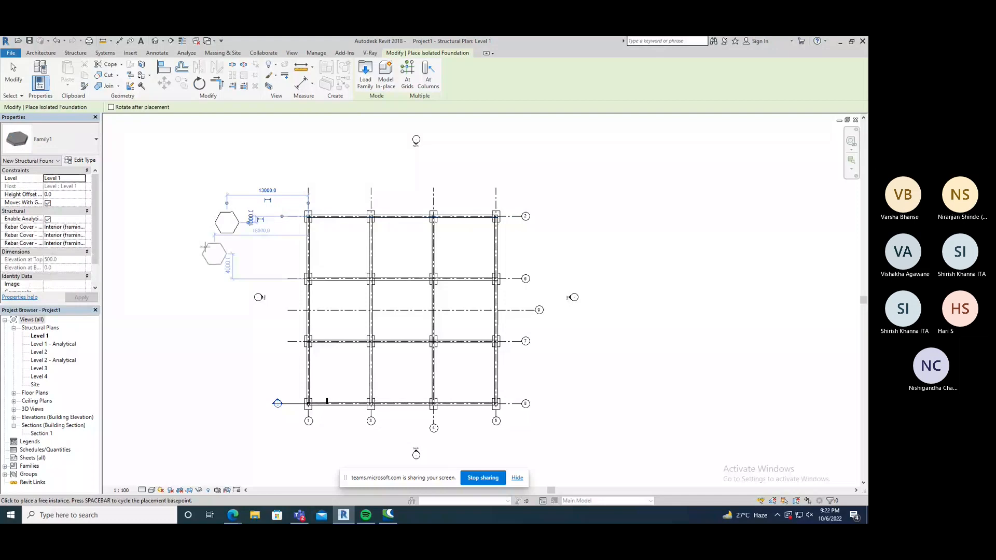
right_click(171, 217)
left_click(179, 224)
right_click(151, 206)
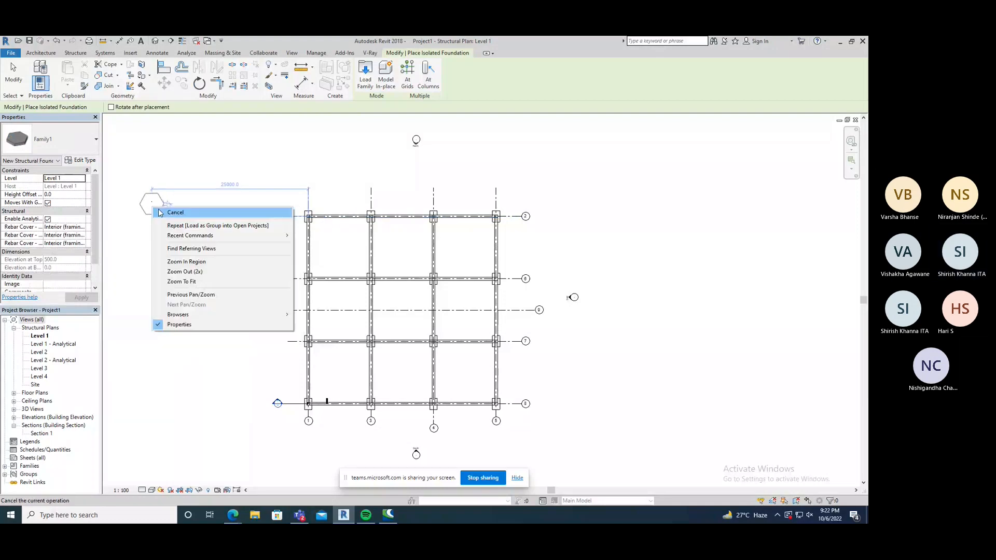
left_click(160, 212)
scroll(162, 222, "up", 6)
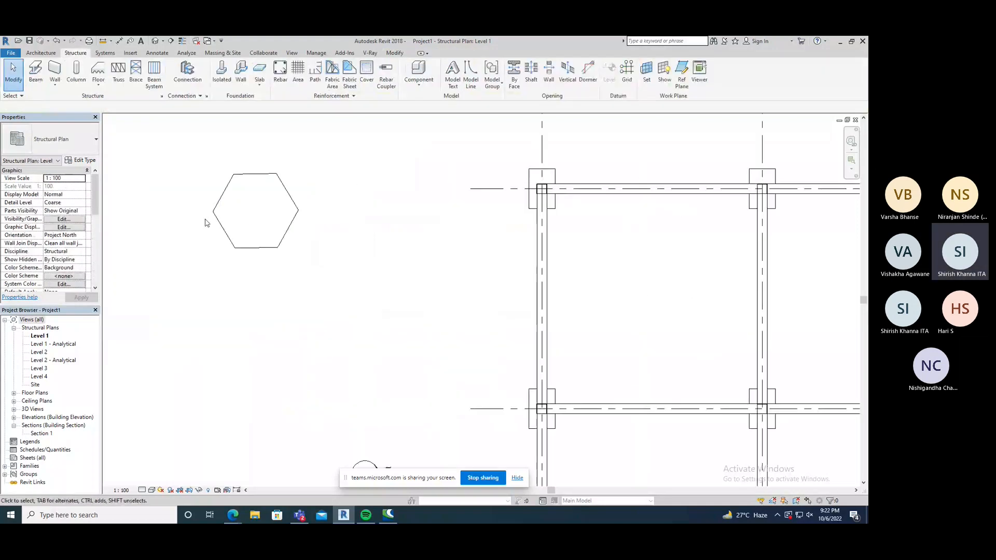
scroll(297, 258, "up", 1)
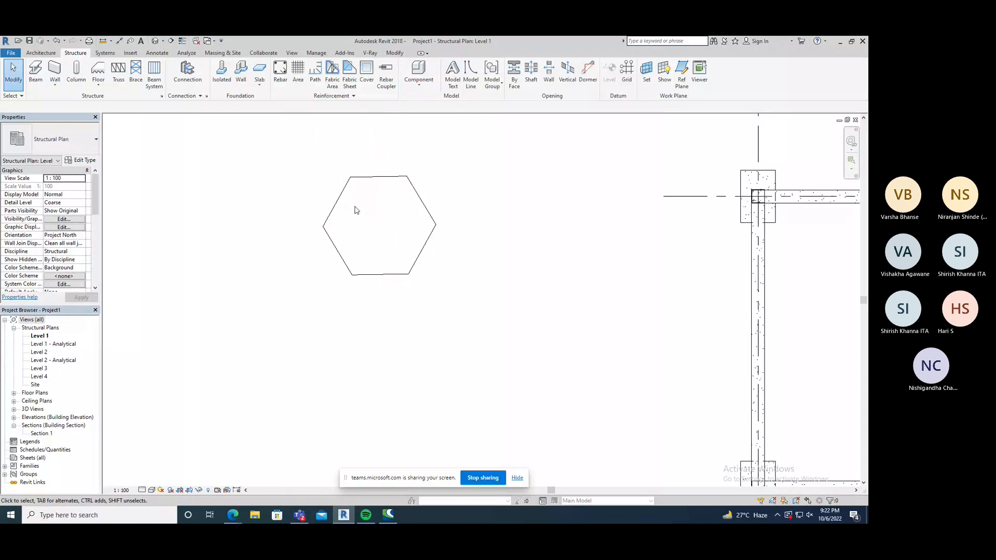
- Try to apply path reinforcement to the hexagonal foundation, and delete that foundation from the plan
left_click(317, 79)
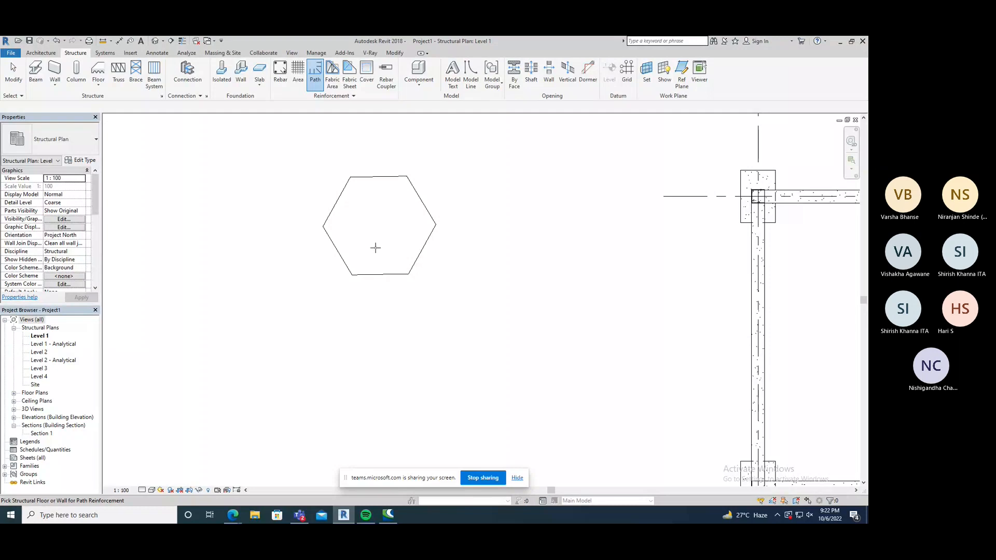
scroll(375, 248, "down", 3)
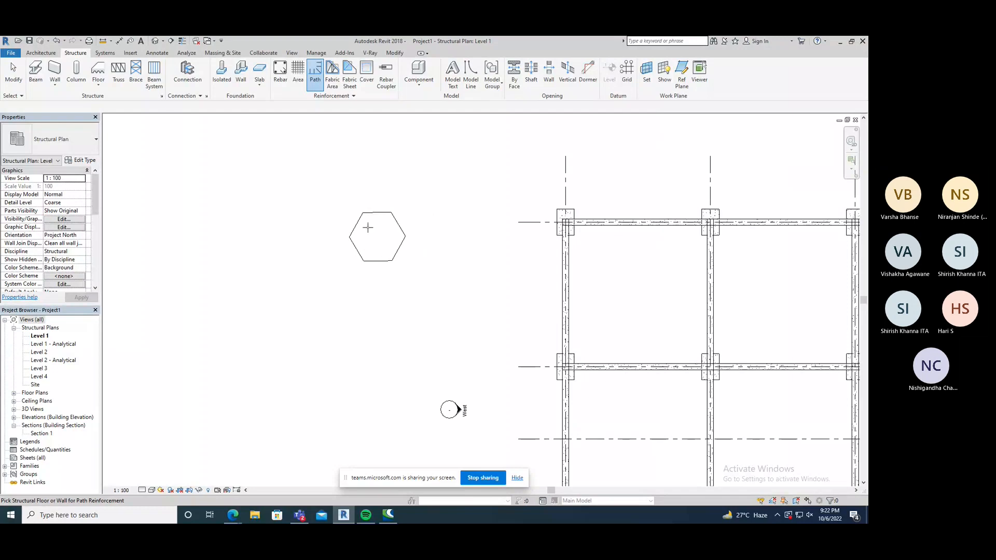
scroll(367, 227, "down", 2)
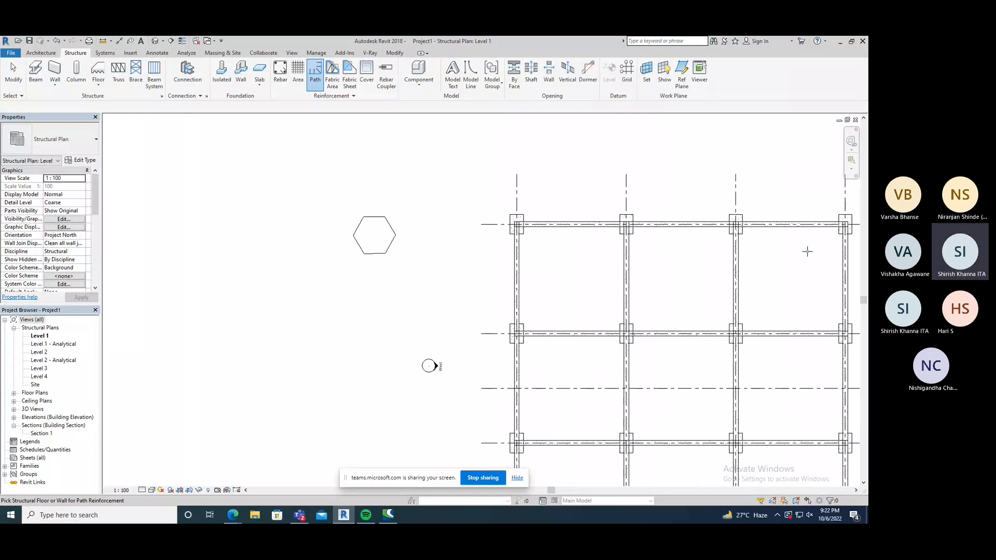
right_click(326, 196)
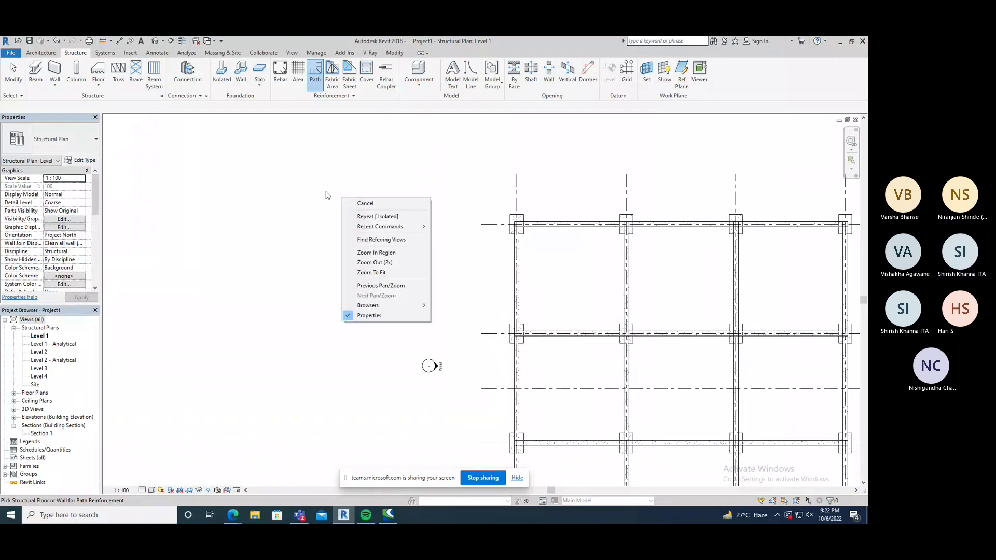
key("Escape")
key("Escape")
left_click_drag(327, 196, 421, 289)
key("Delete")
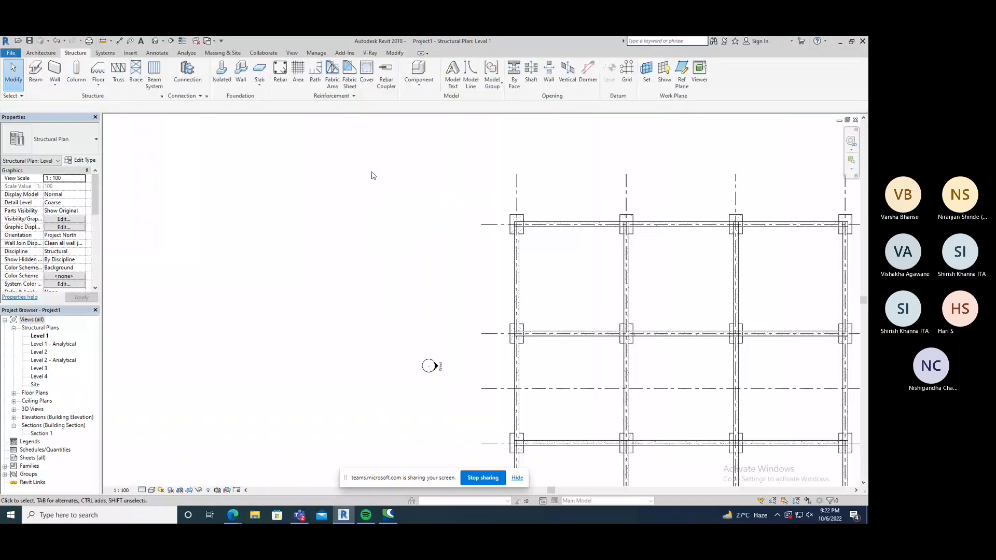
- Create a hexagonal Insitu Concrete 225mm structural floor on Level 1, west of the grid, with sides about 8200 mm long
left_click(98, 82)
left_click(112, 101)
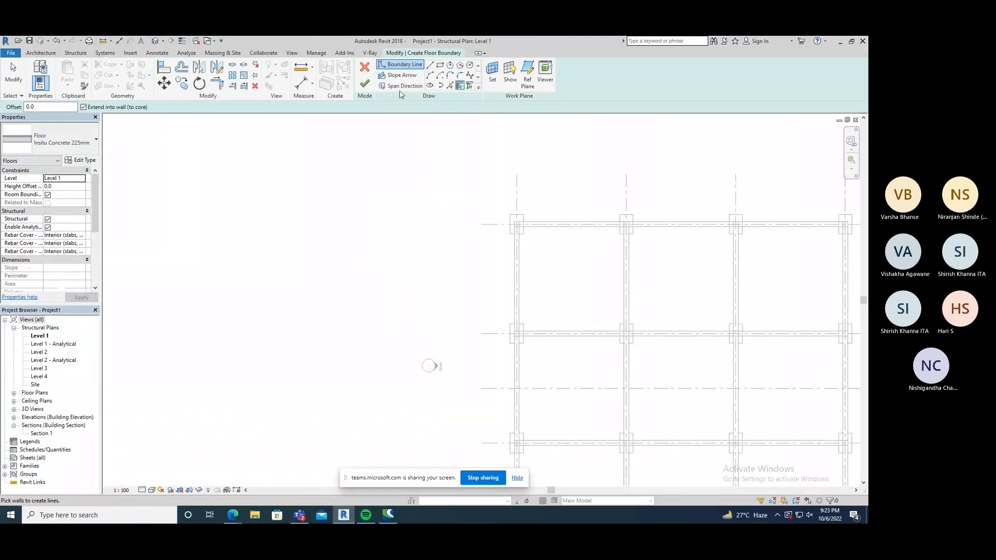
left_click(278, 177)
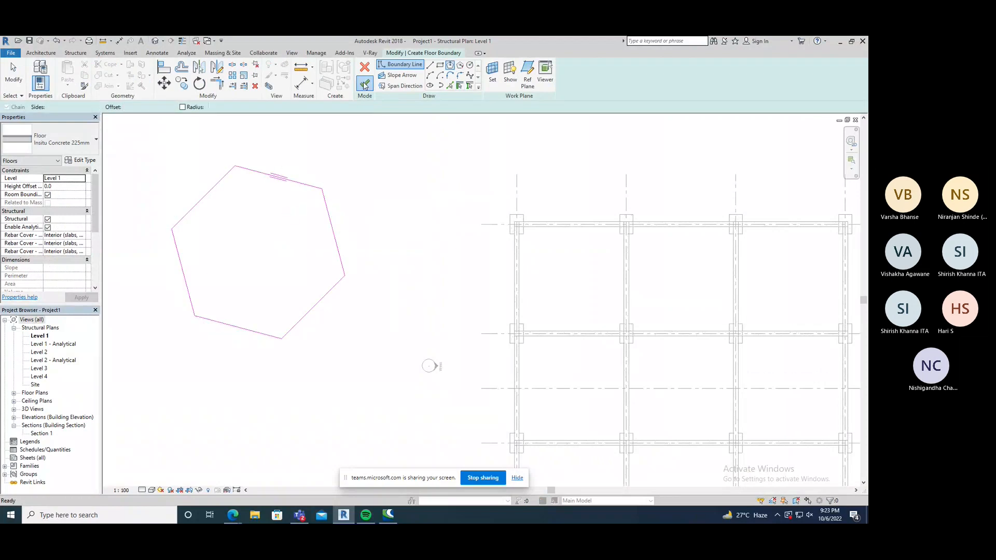
left_click(365, 84)
- Add path reinforcement to the hexagonal floor along its three consecutive upper-left, left and lower-left edges
left_click(315, 76)
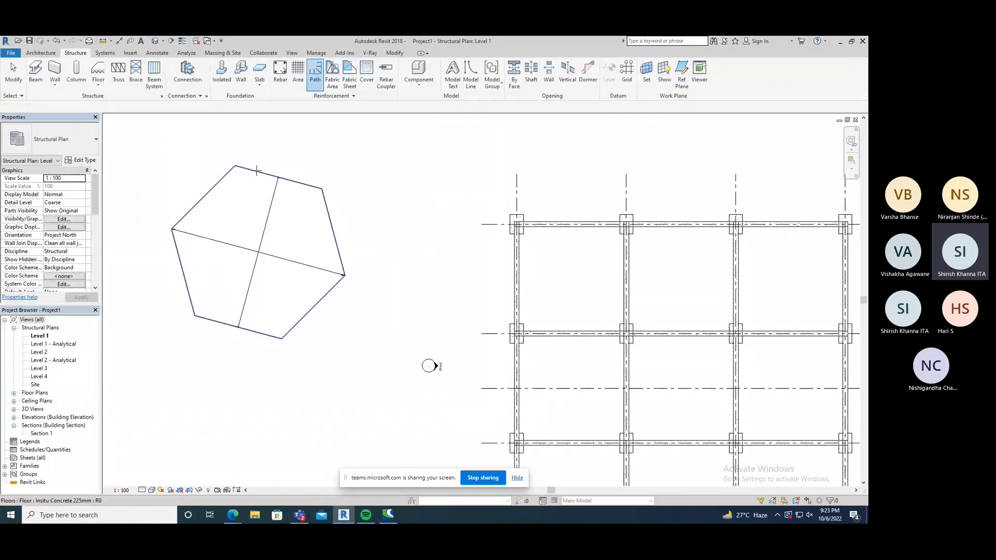
left_click(256, 170)
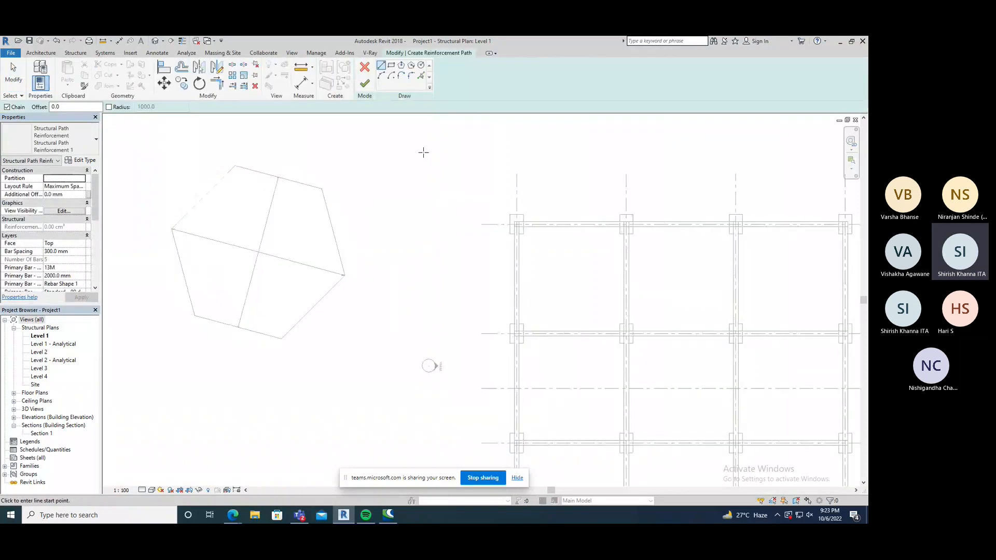
left_click(237, 165)
left_click(171, 229)
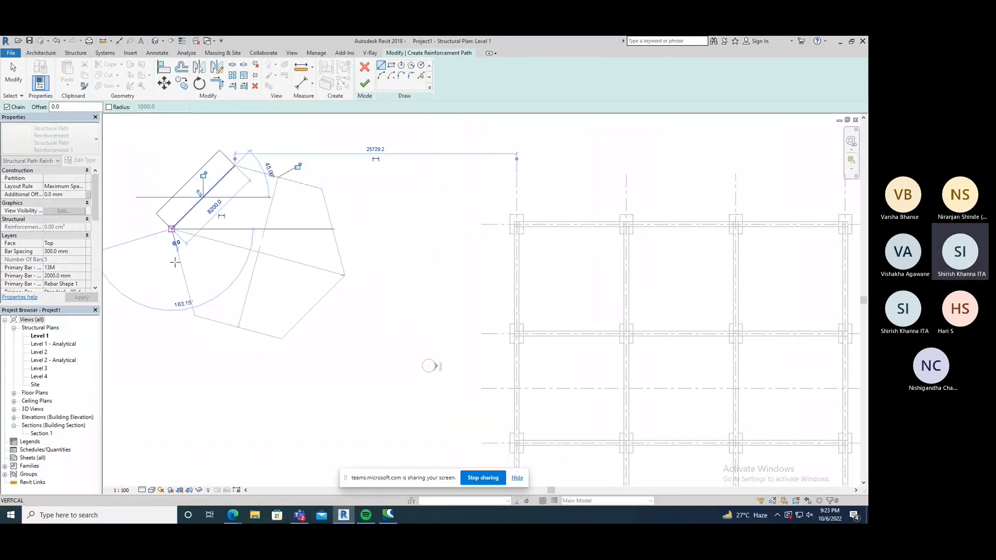
left_click(194, 315)
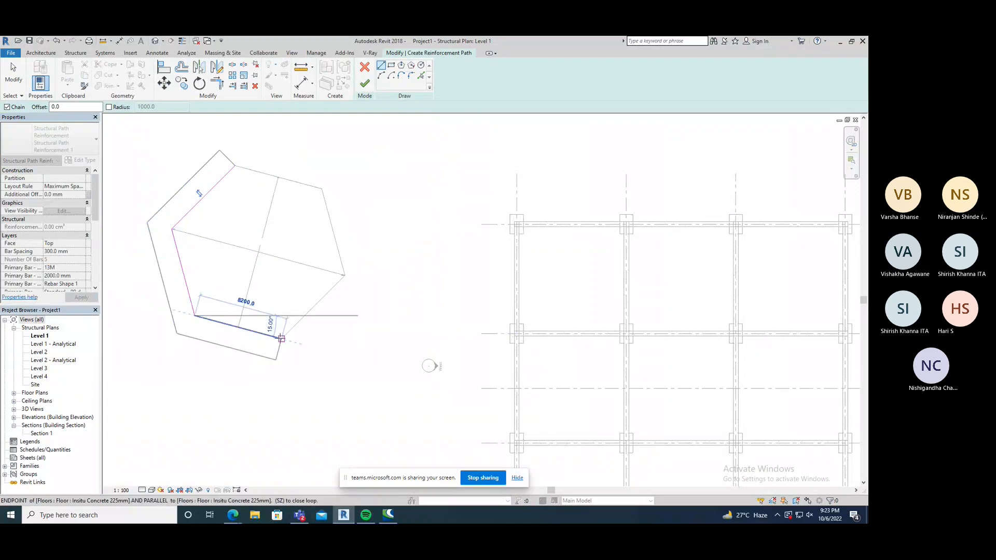
left_click(281, 338)
key("Escape")
right_click(327, 140)
left_click(328, 145)
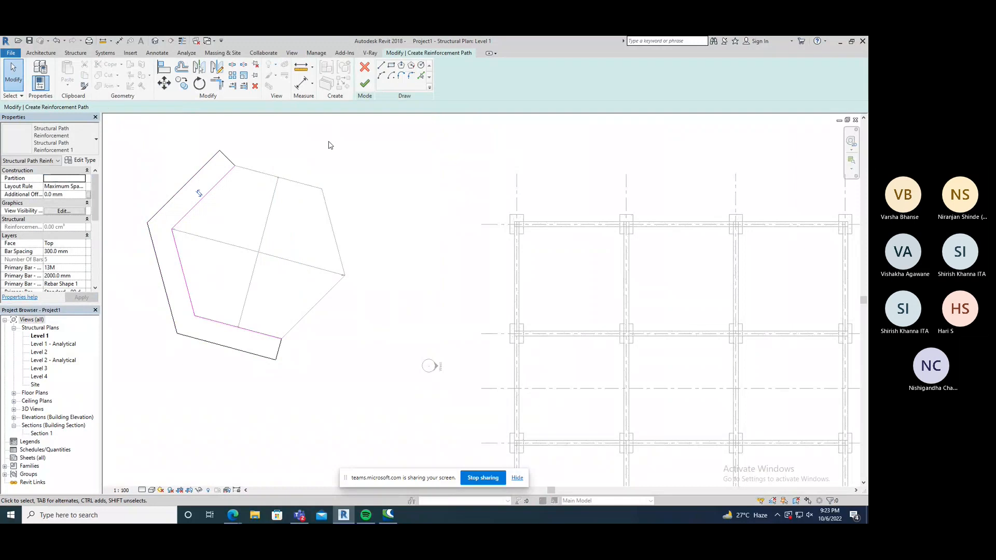
left_click(366, 84)
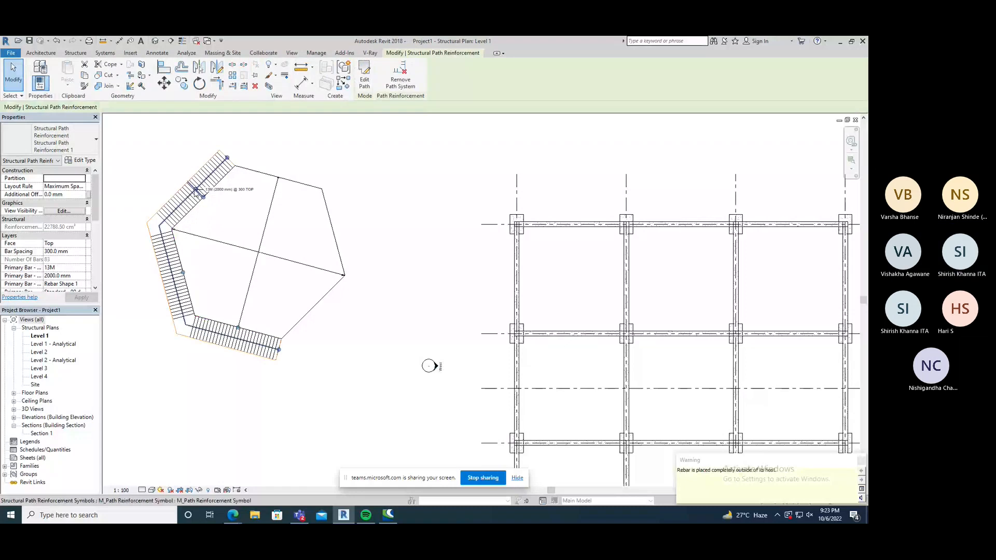
- Undo back to the path reinforcement sketch, flip the bars to the inside of the hexagonal floor, and finish the sketch
left_click(196, 192)
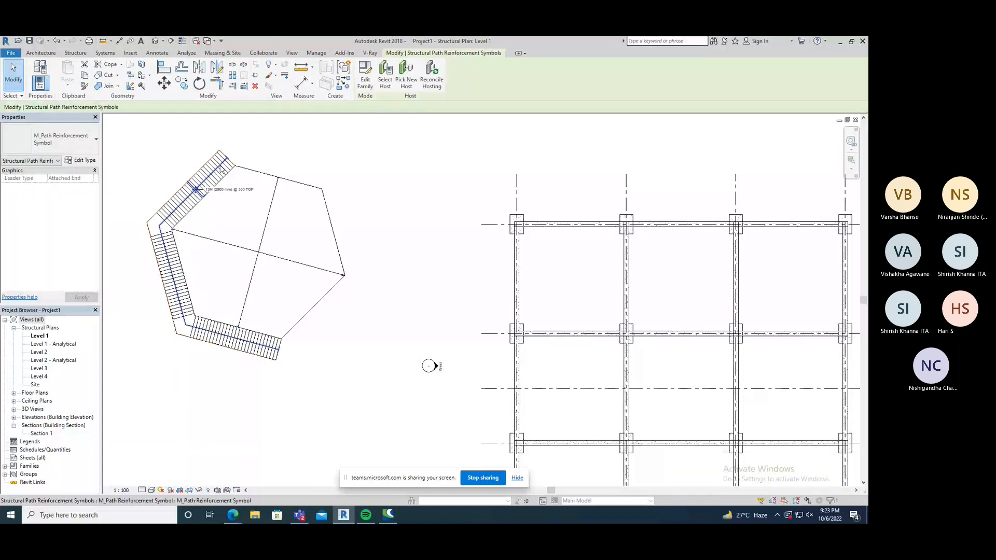
left_click(220, 178)
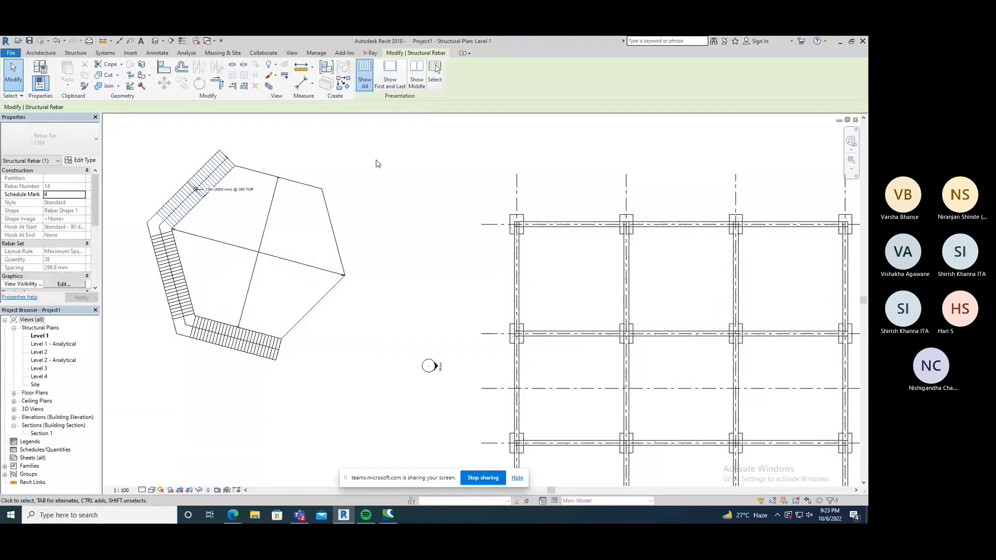
left_click(393, 192)
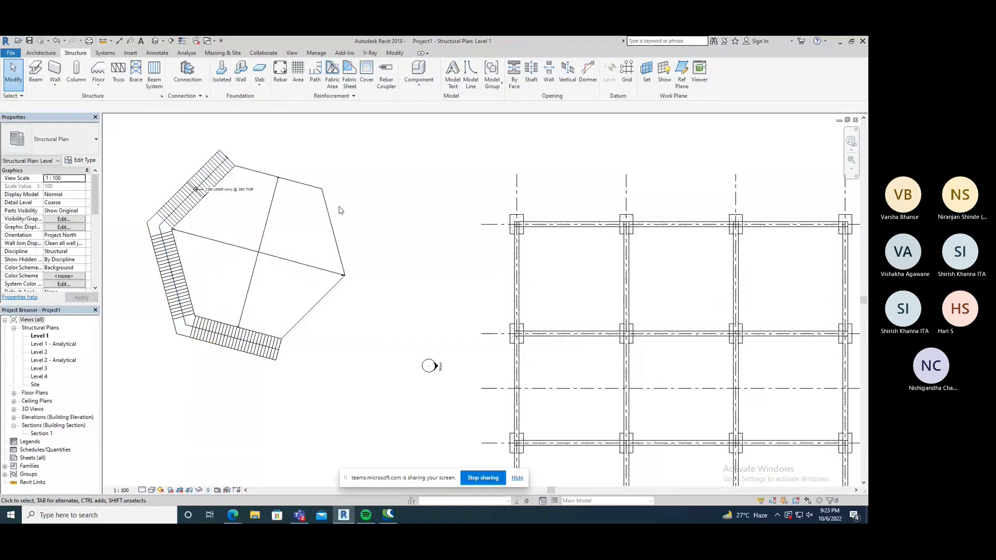
key("ctrl+z")
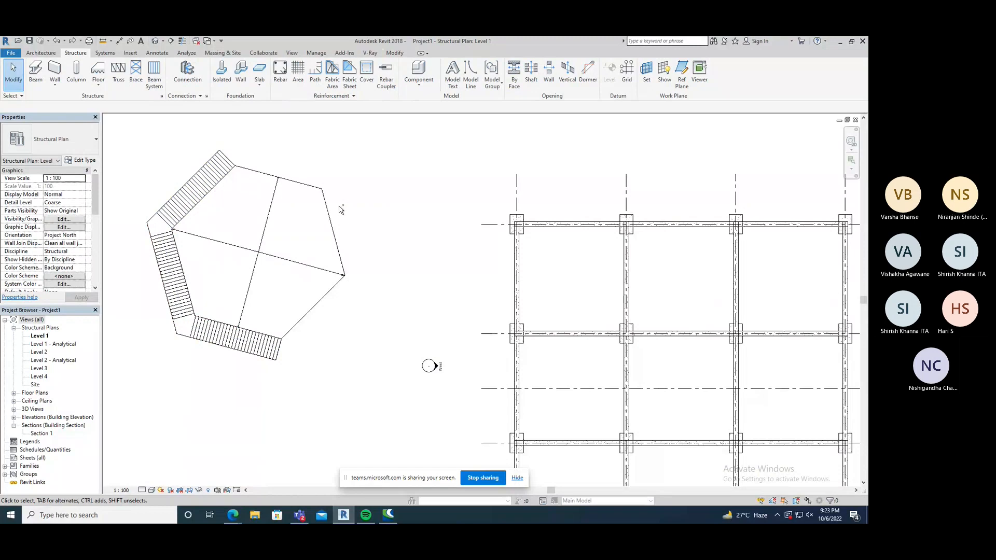
key("ctrl+z")
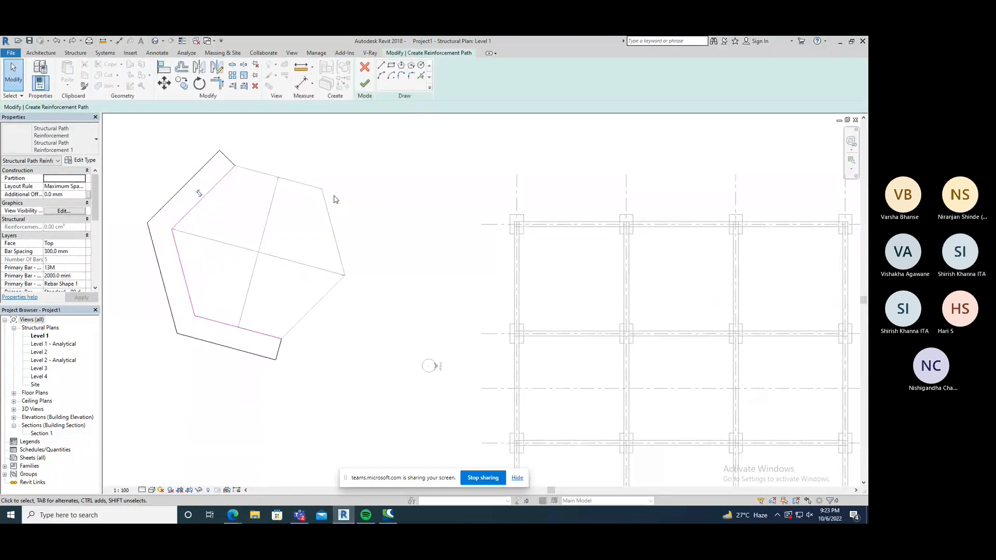
left_click(199, 193)
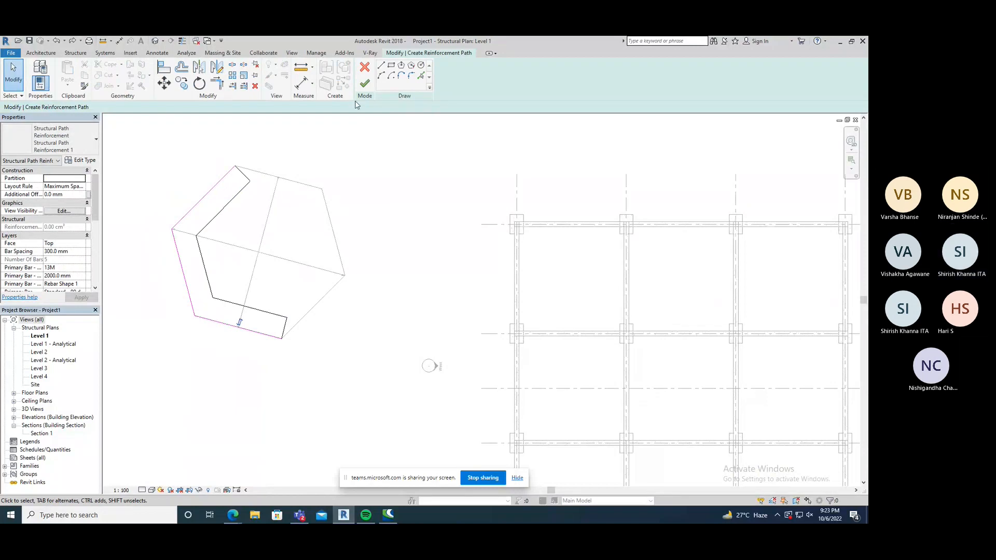
left_click(366, 84)
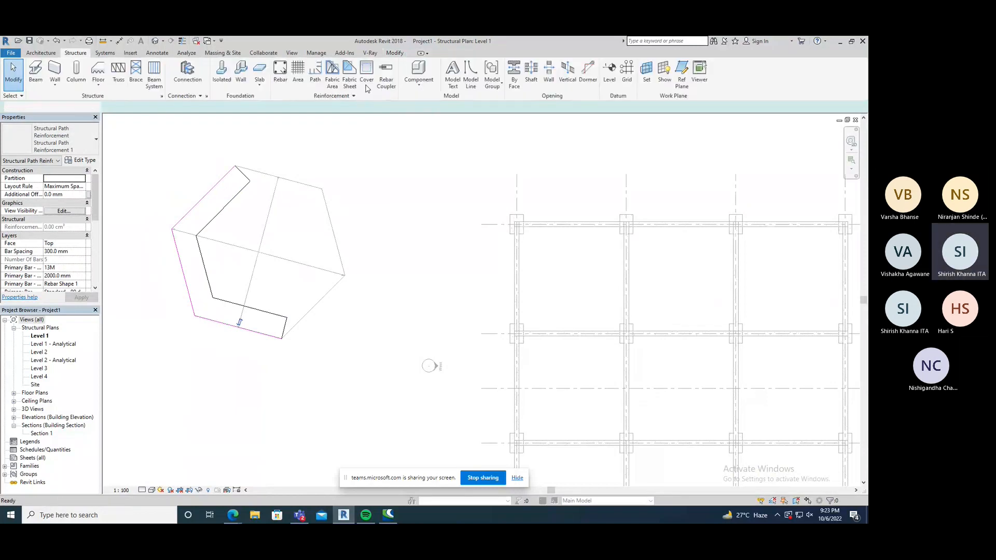
- Try the Show Middle and Show First and Last presentations on the rebar set along the hexagonal floor's upper-left edge
left_click(217, 202)
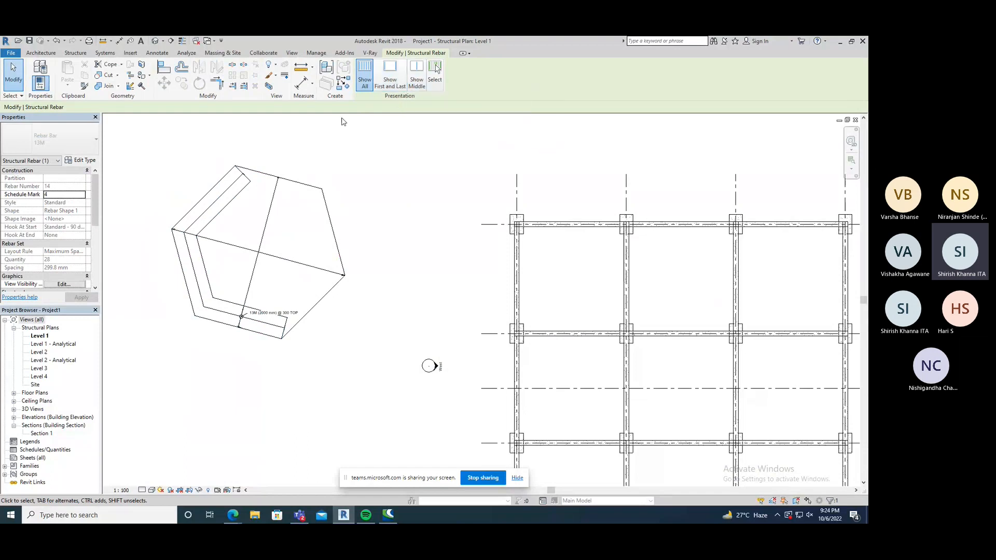
left_click(416, 81)
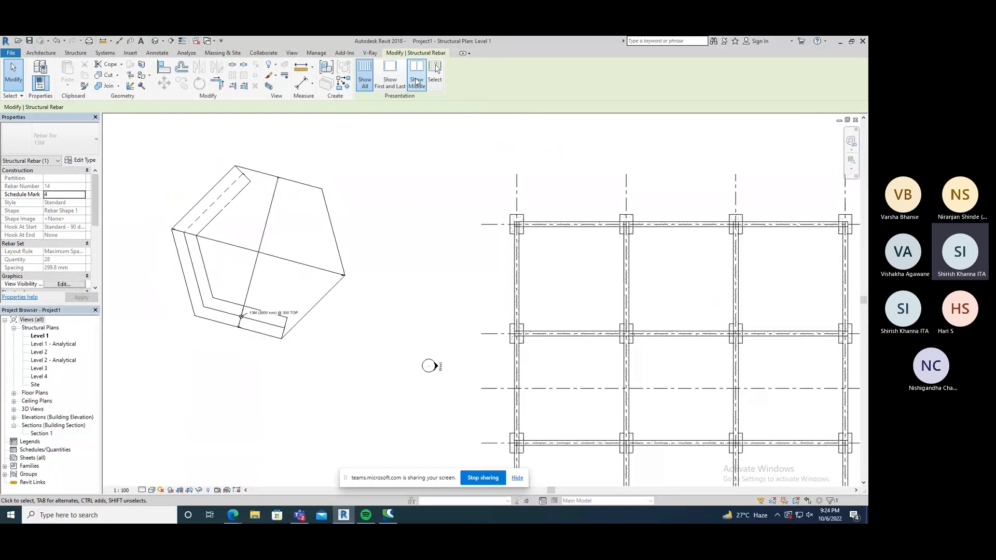
left_click(390, 76)
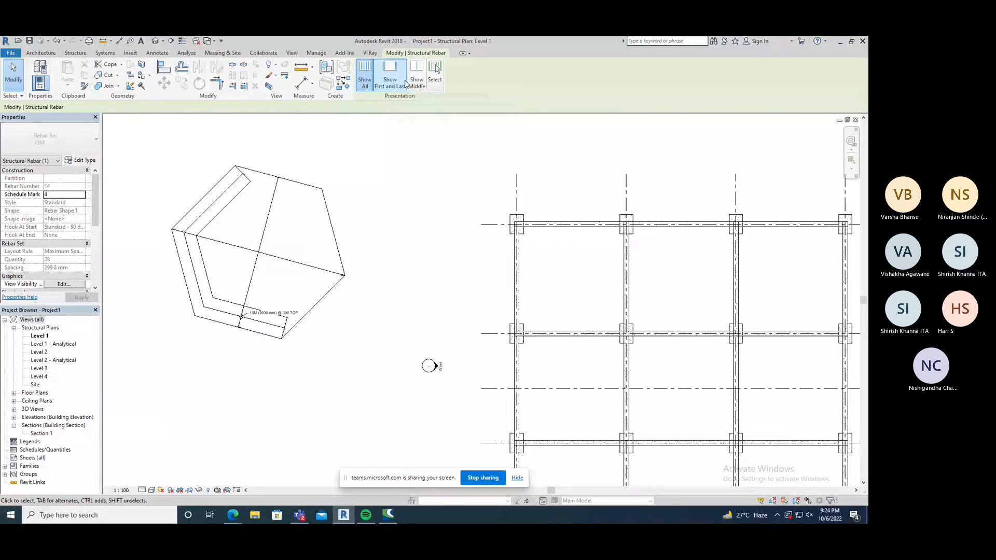
key("Escape")
- Try removing the path system from the hexagonal floor's path reinforcement, and undo the removal
left_click(234, 199)
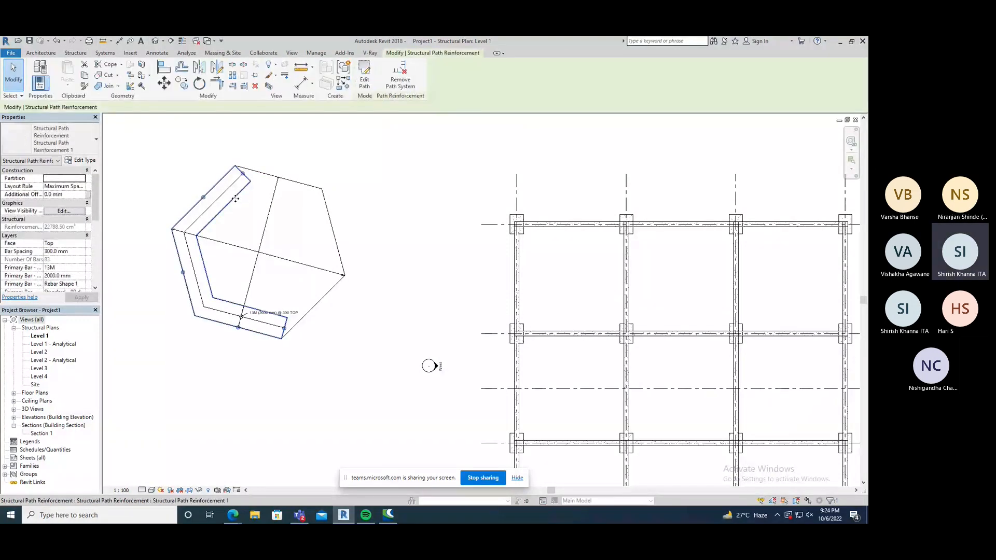
left_click(235, 185)
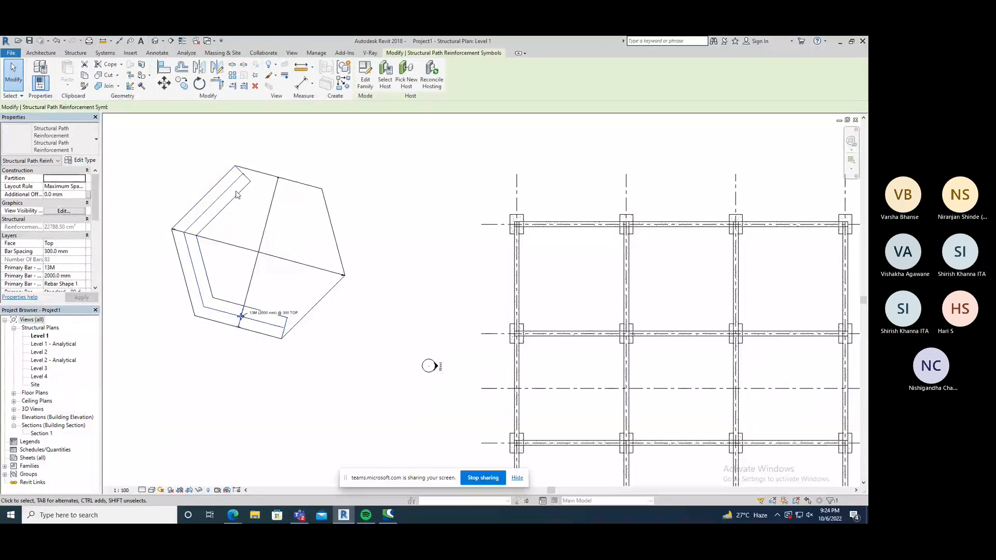
key("Escape")
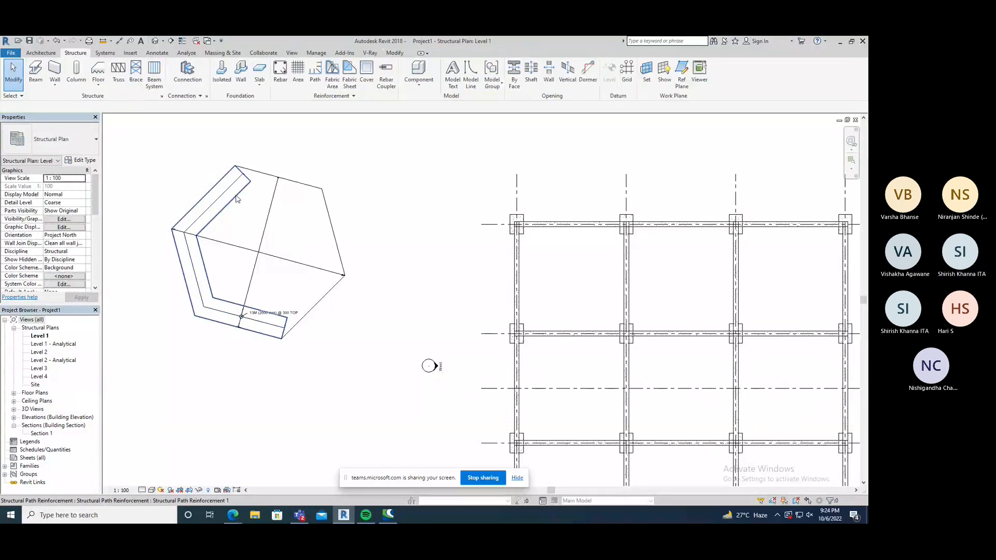
left_click(236, 198)
left_click(236, 187)
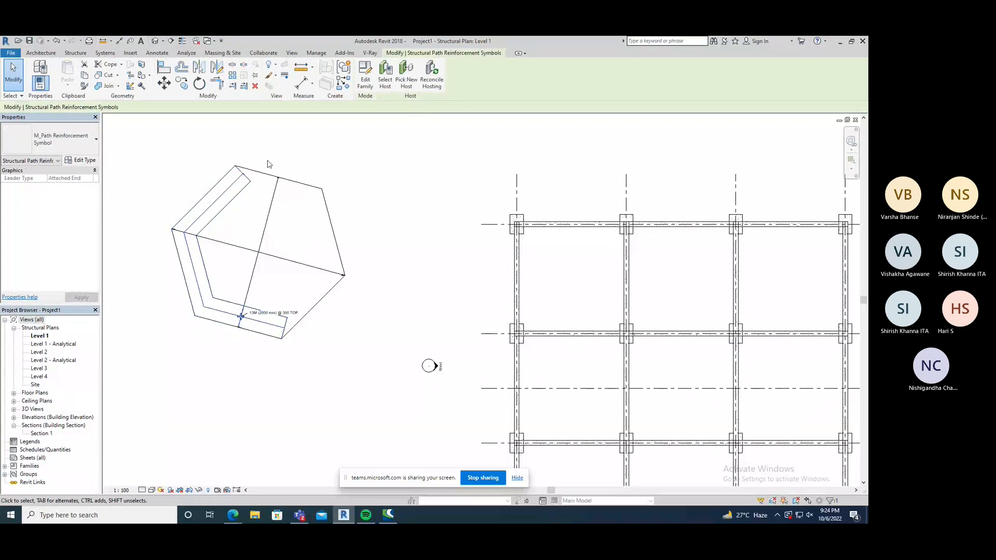
key("Escape")
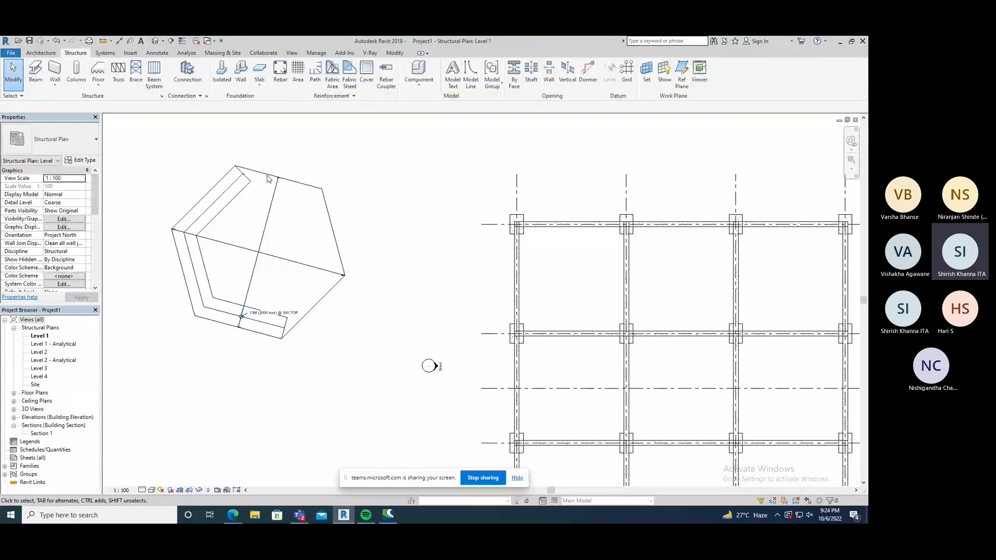
left_click(240, 194)
left_click(405, 78)
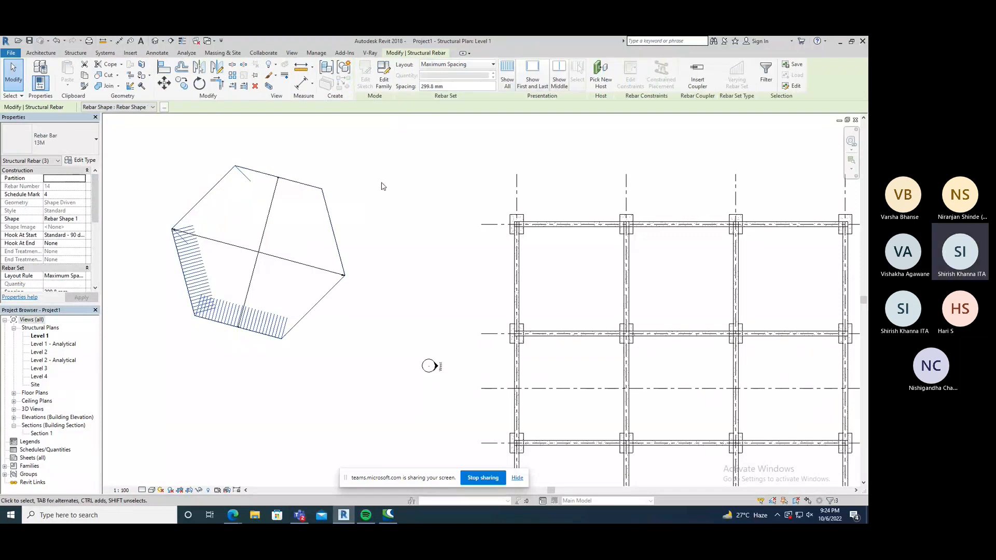
key("ctrl+z")
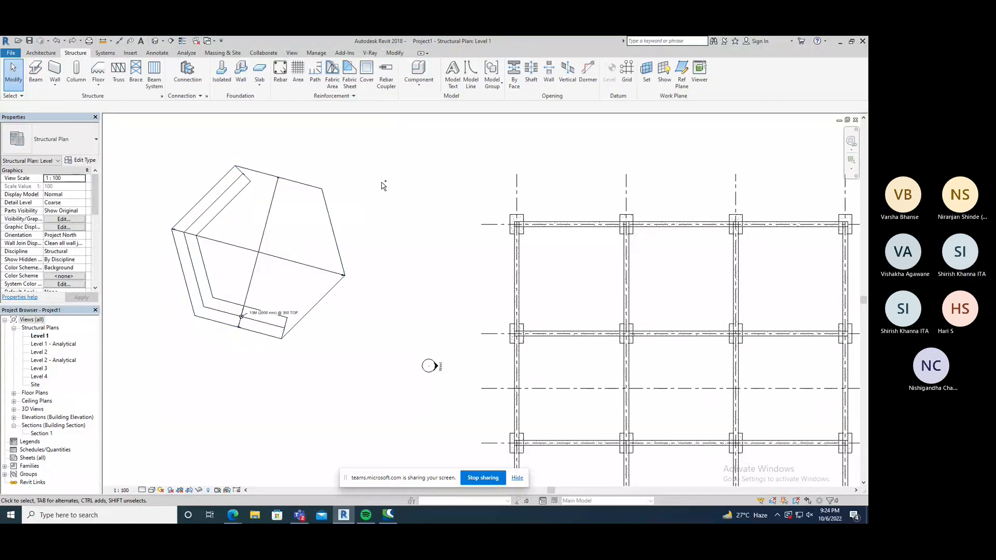
- Set the upper-left rebar set's presentation to Show Middle, and replace it with the Select presentation
left_click(223, 202)
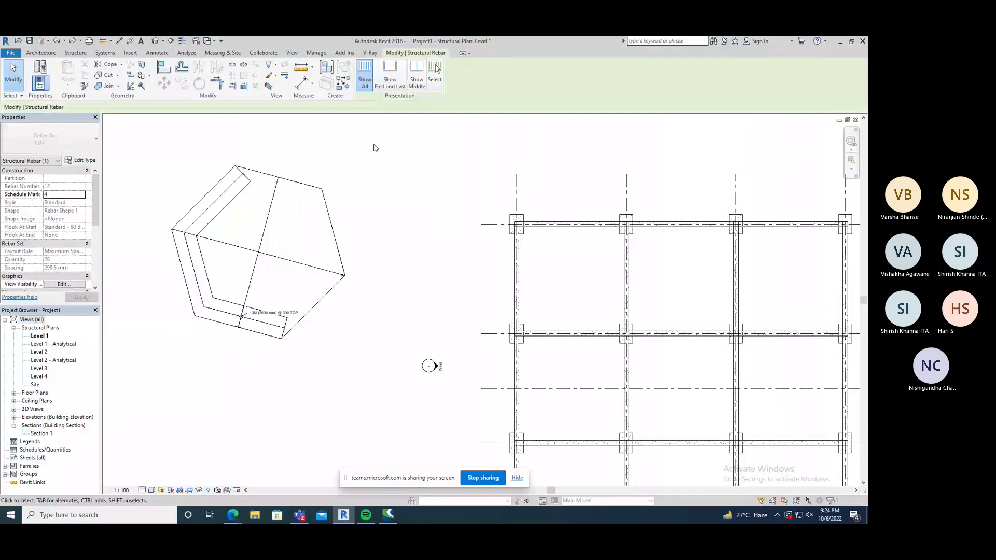
left_click(417, 75)
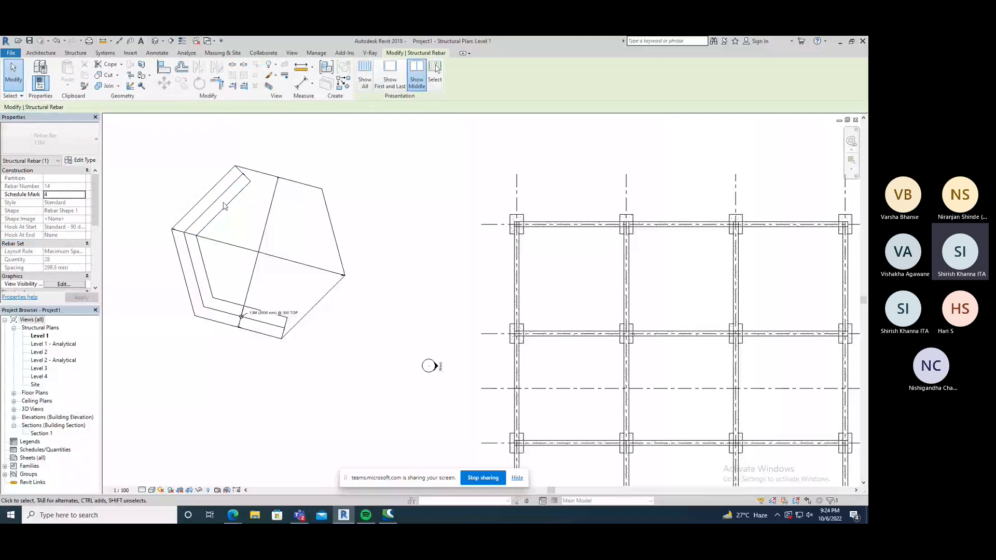
left_click(436, 75)
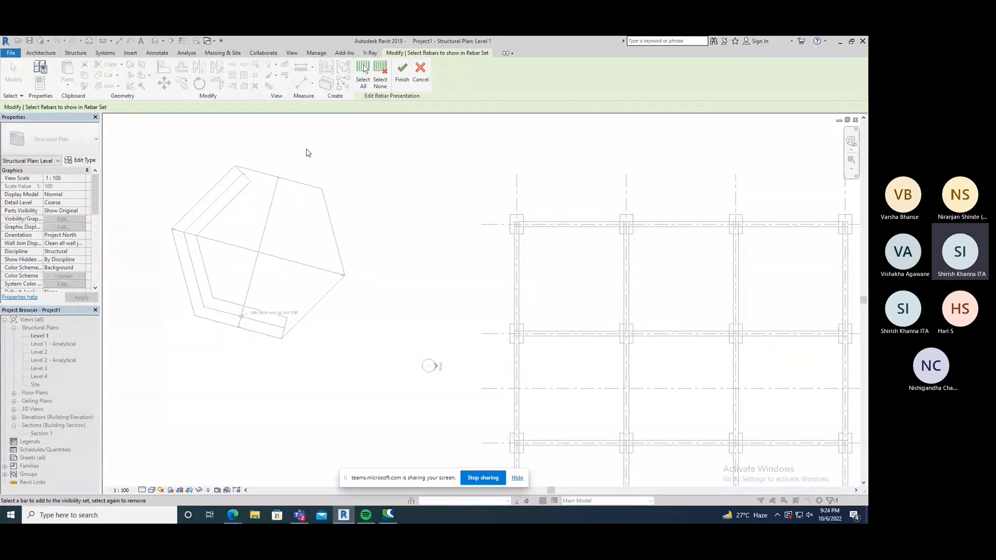
left_click(404, 80)
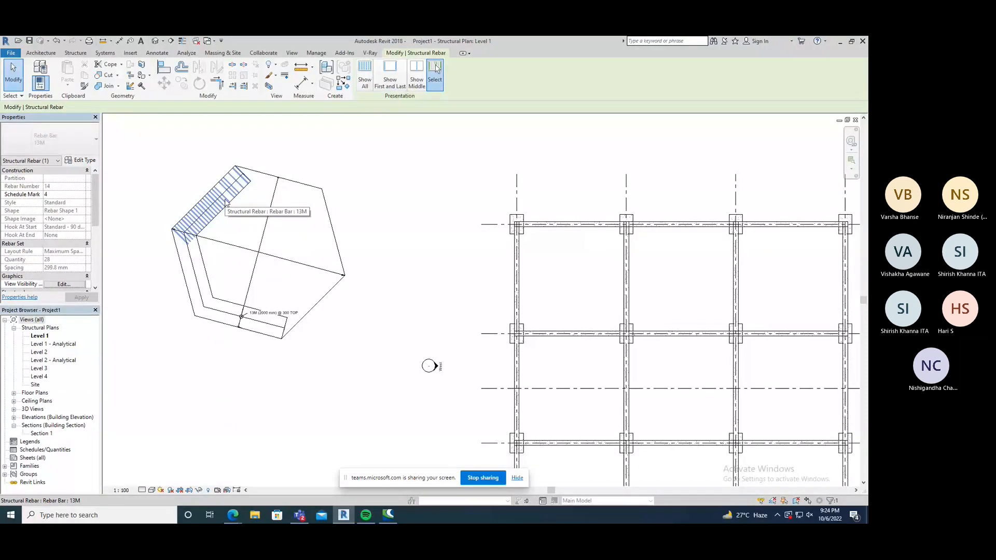
- Open the 3D view and examine the path reinforcement bars along the hexagonal floor's edges
middle_click_drag(297, 258, 354, 231)
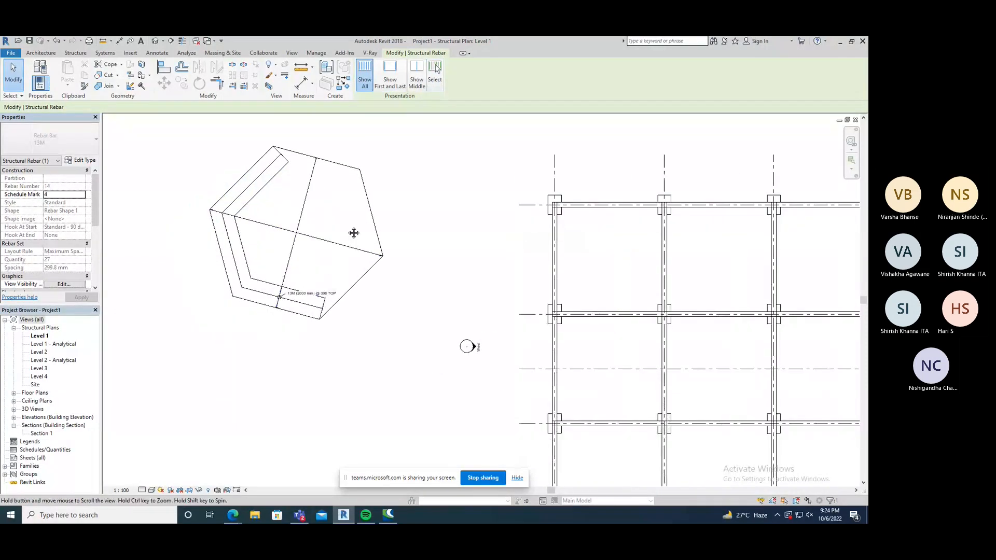
left_click(155, 44)
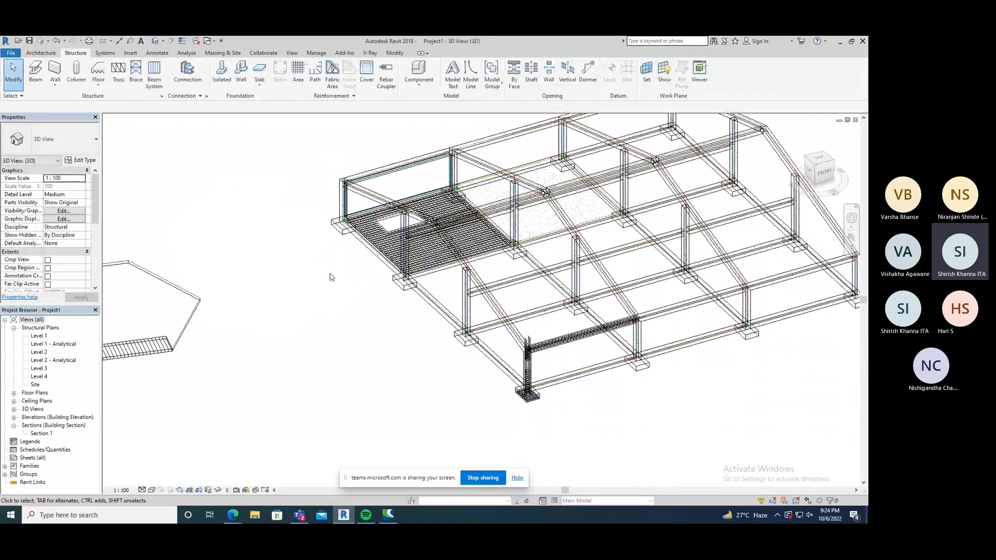
middle_click_drag(330, 277, 316, 352, "shift")
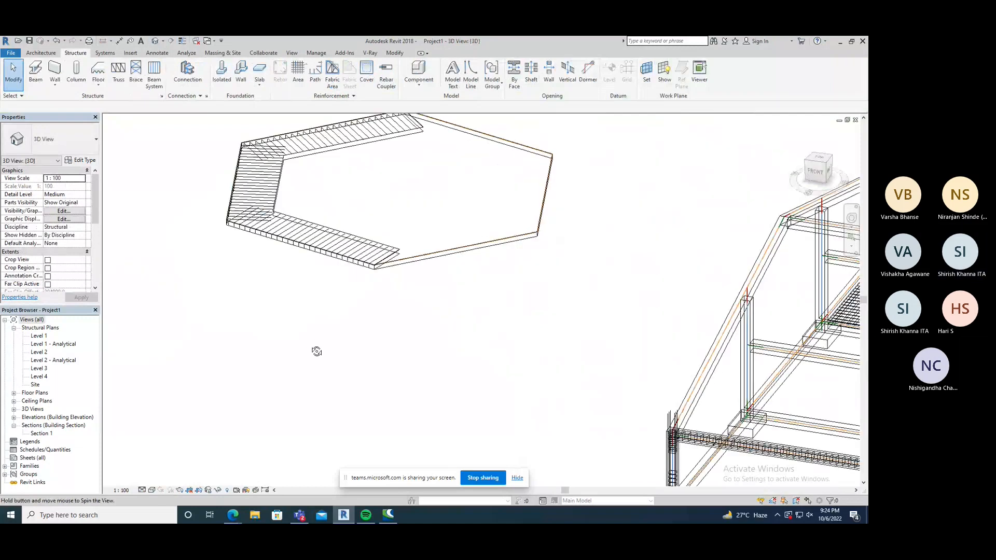
middle_click_drag(317, 352, 351, 288, "shift")
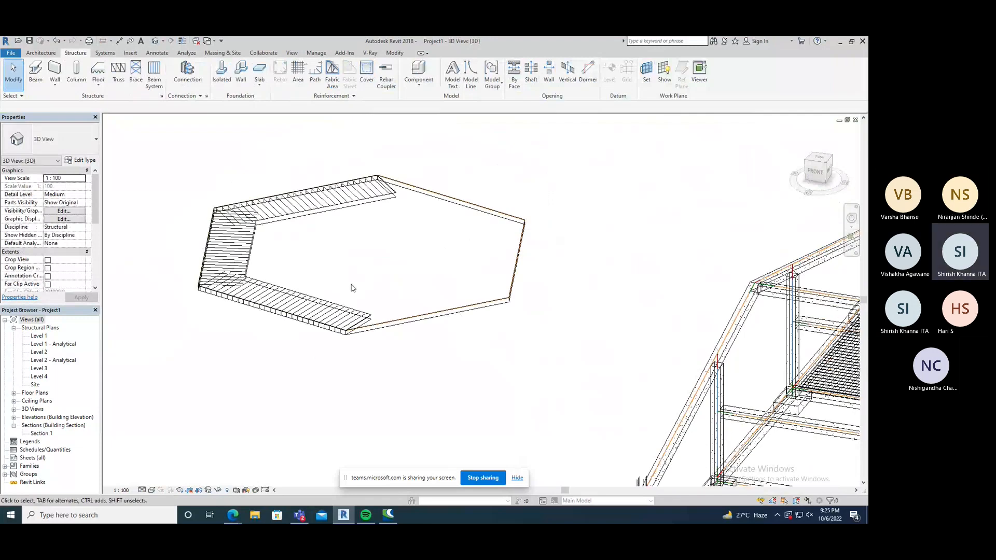
left_click(245, 251)
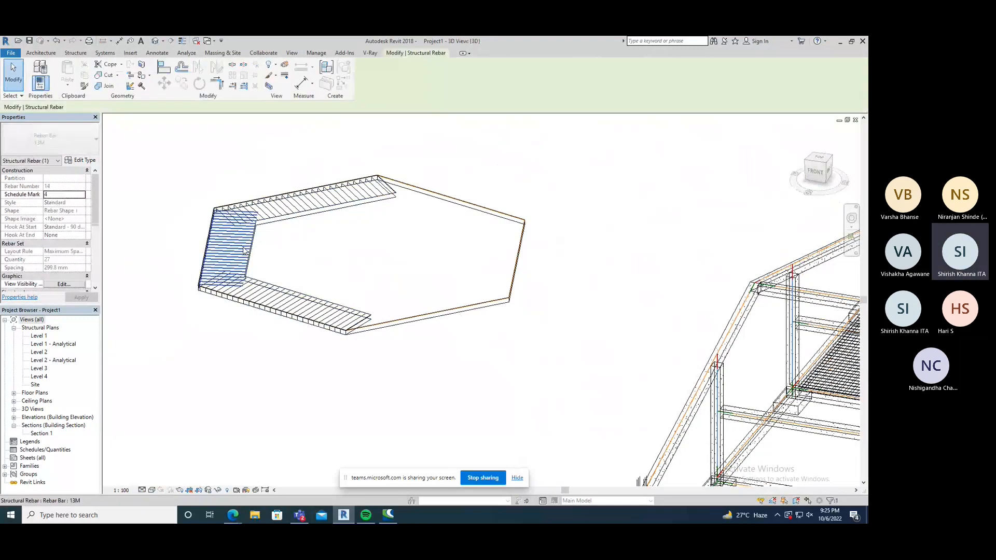
- Delete the path reinforcement from the hexagonal floor in the 3D view
left_click(303, 218)
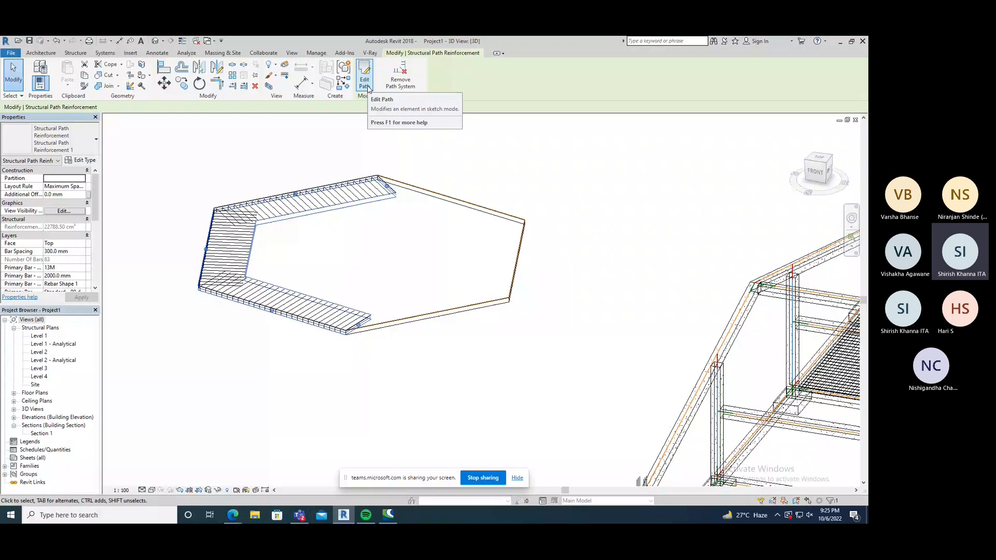
middle_click_drag(328, 160, 340, 239, "shift")
scroll(340, 239, "down", 4)
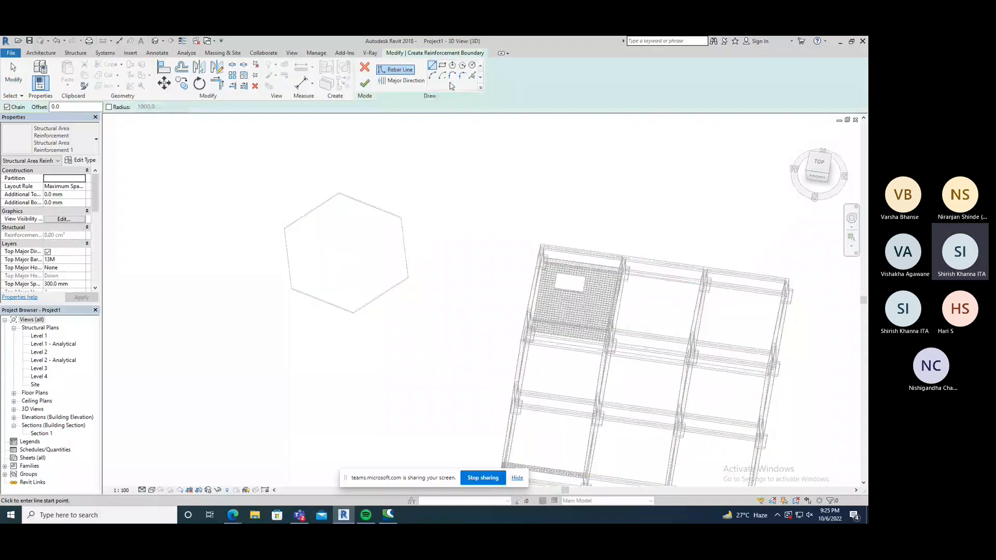
key("Escape")
left_click(805, 166)
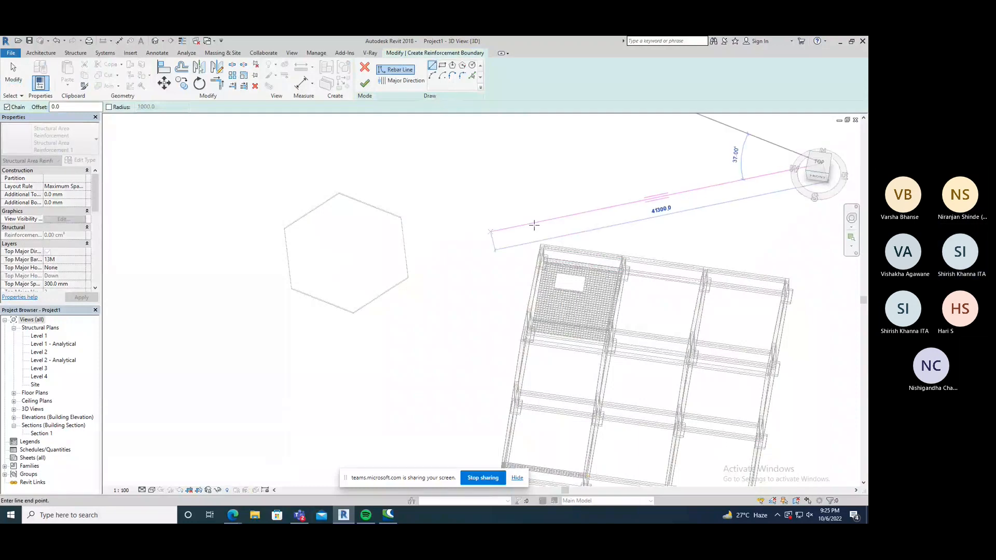
key("Escape")
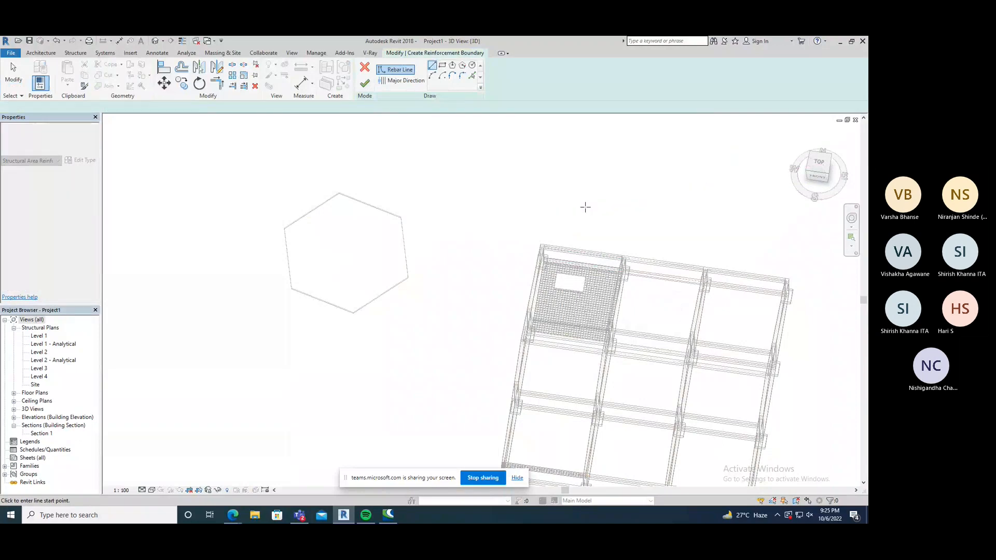
left_click(816, 163)
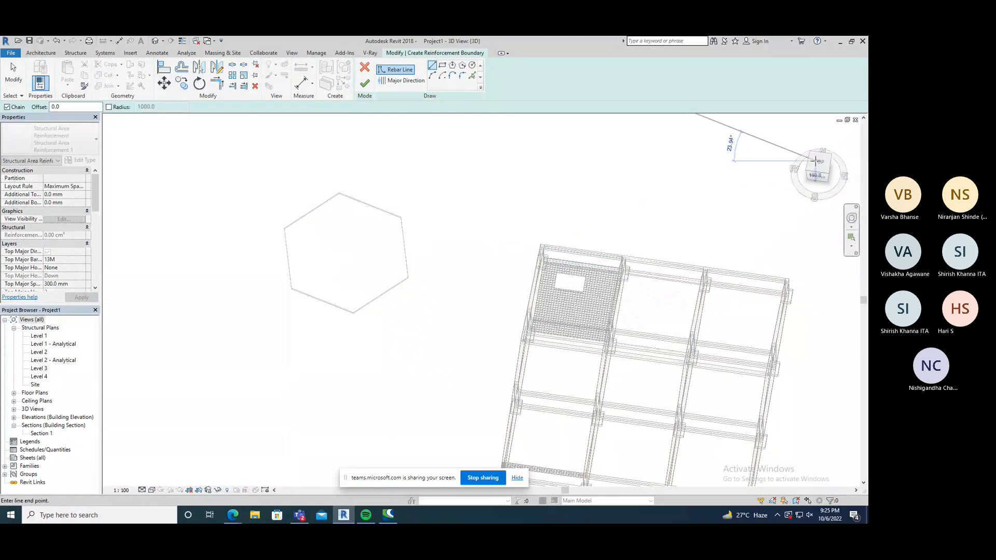
key("Escape")
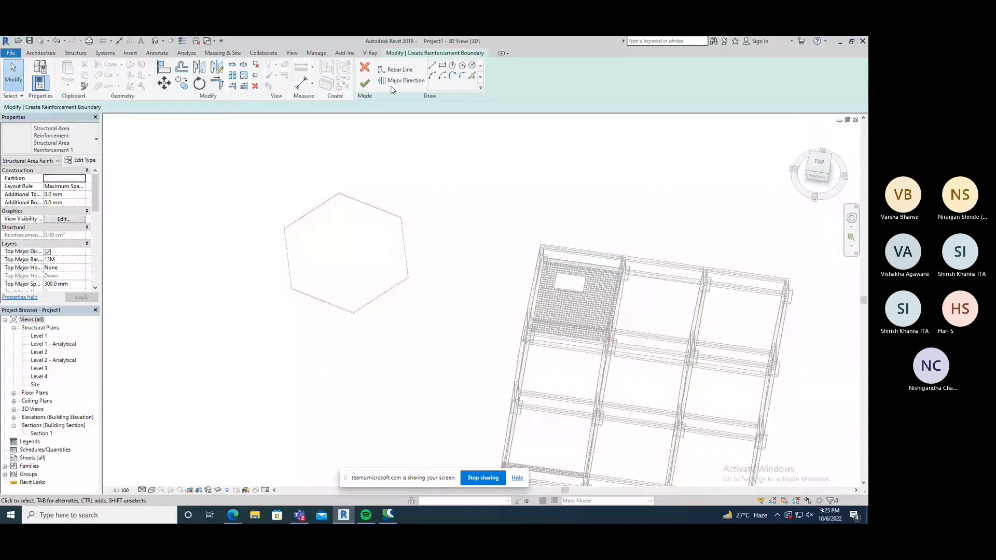
left_click(365, 67)
left_click(365, 71)
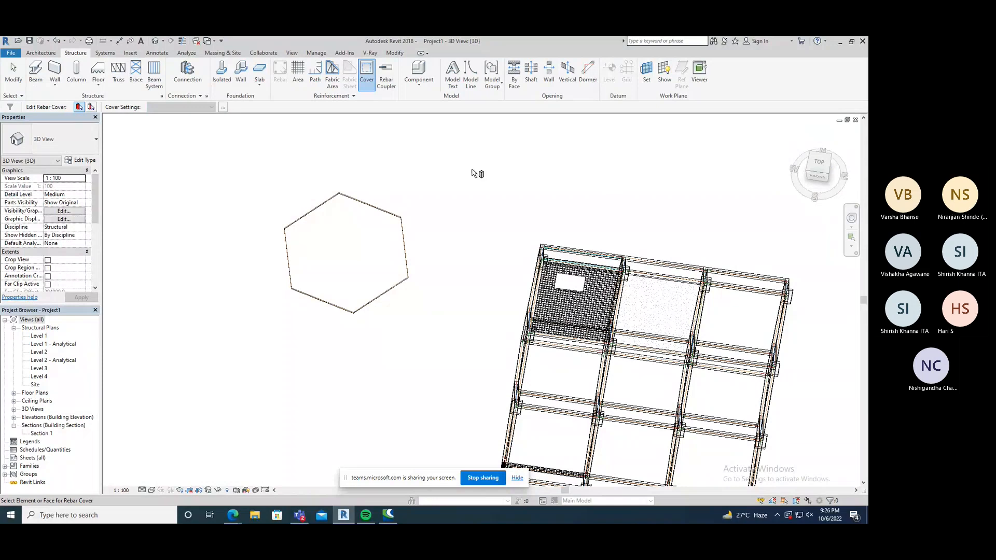
- Cancel the rebar cover command and orient the 3D view to Top
right_click(473, 169)
left_click(493, 175)
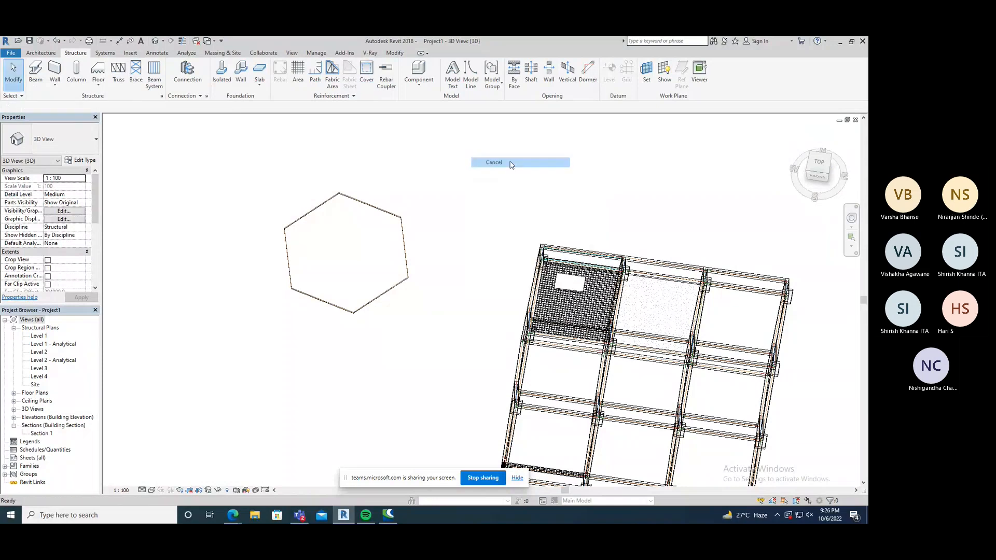
left_click(825, 165)
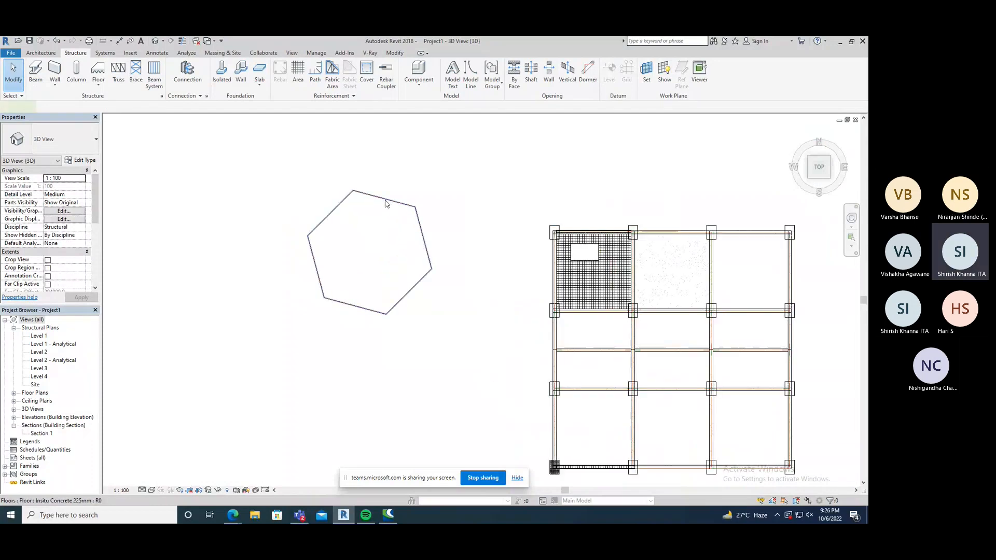
- Create area reinforcement on the hexagonal floor, sketching its closed boundary through the floor's six corners
left_click(387, 203)
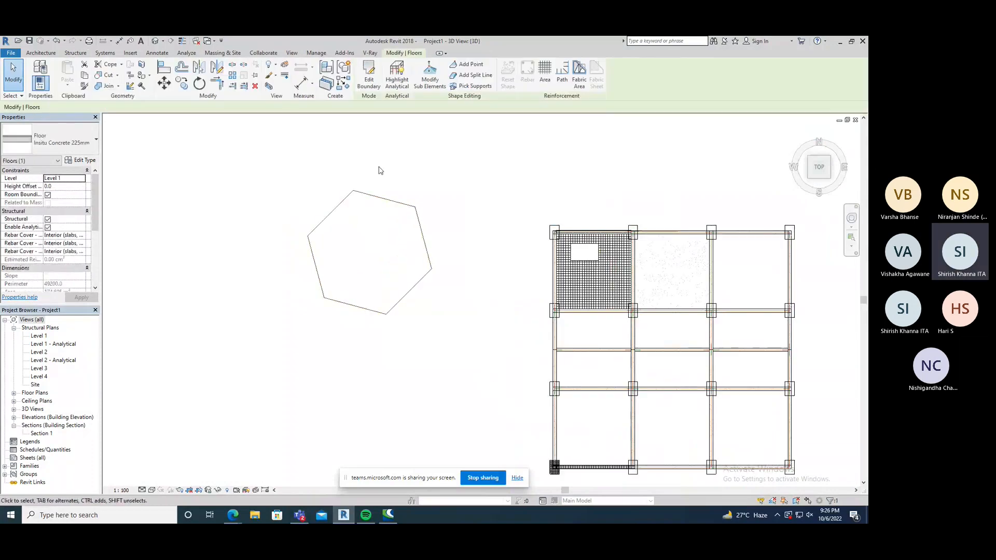
left_click(545, 75)
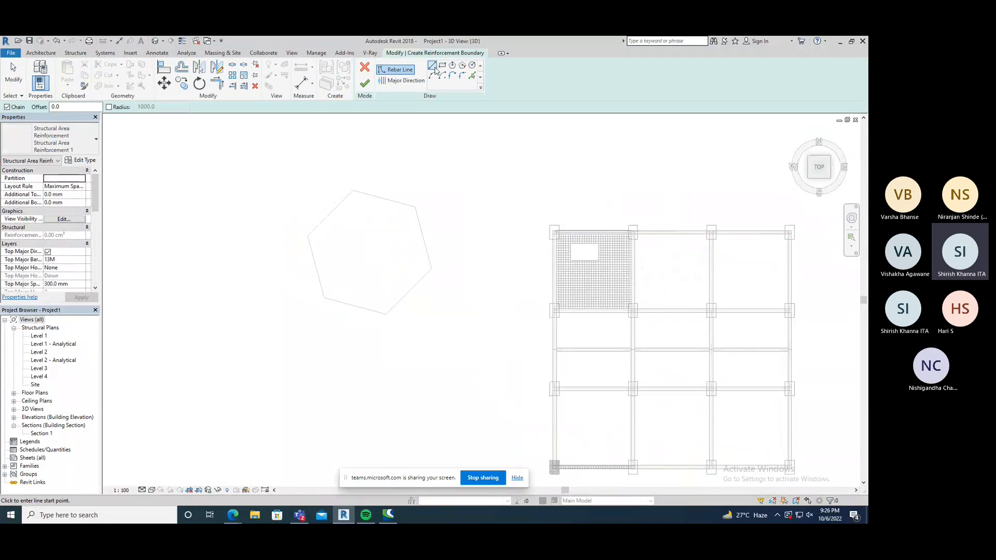
left_click(353, 190)
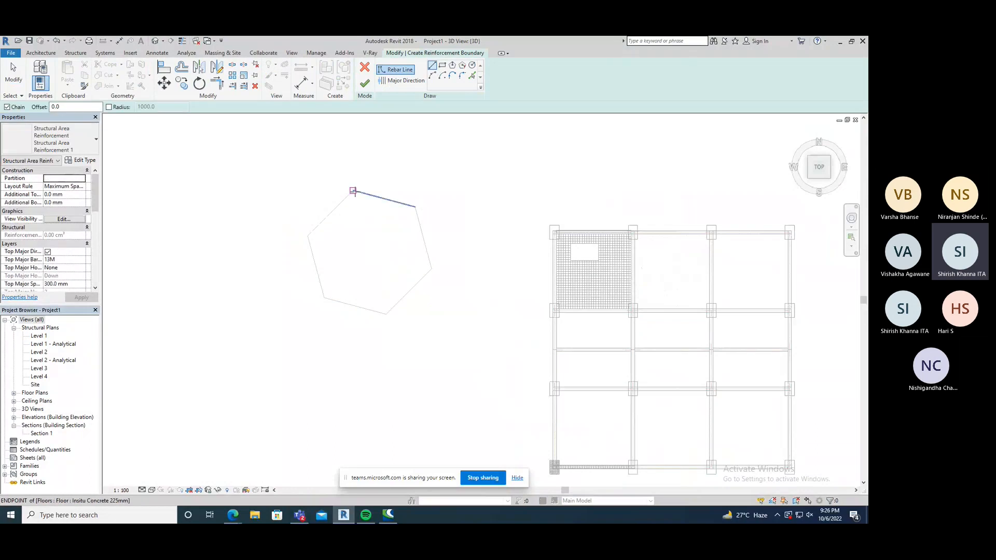
left_click(308, 235)
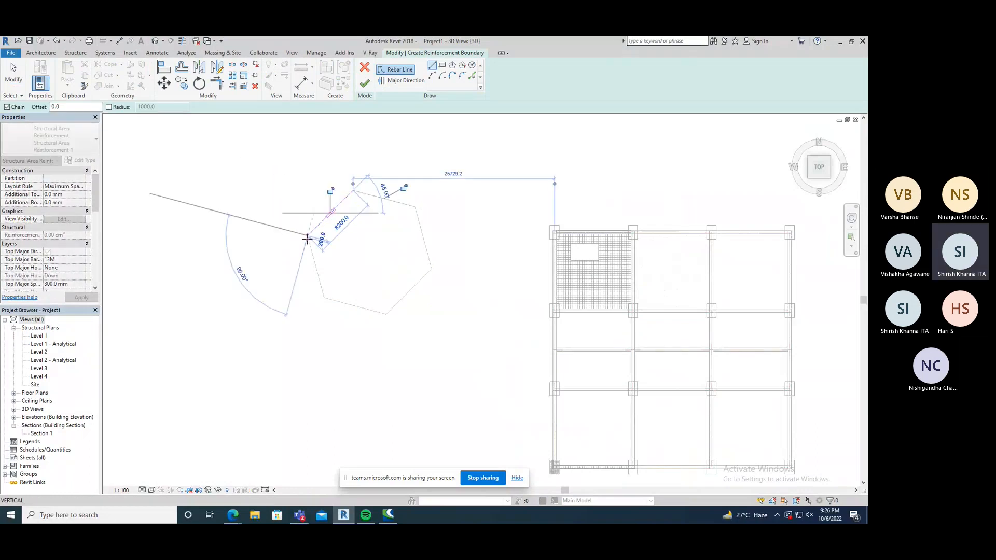
left_click(323, 297)
left_click(386, 314)
left_click(431, 270)
left_click(415, 206)
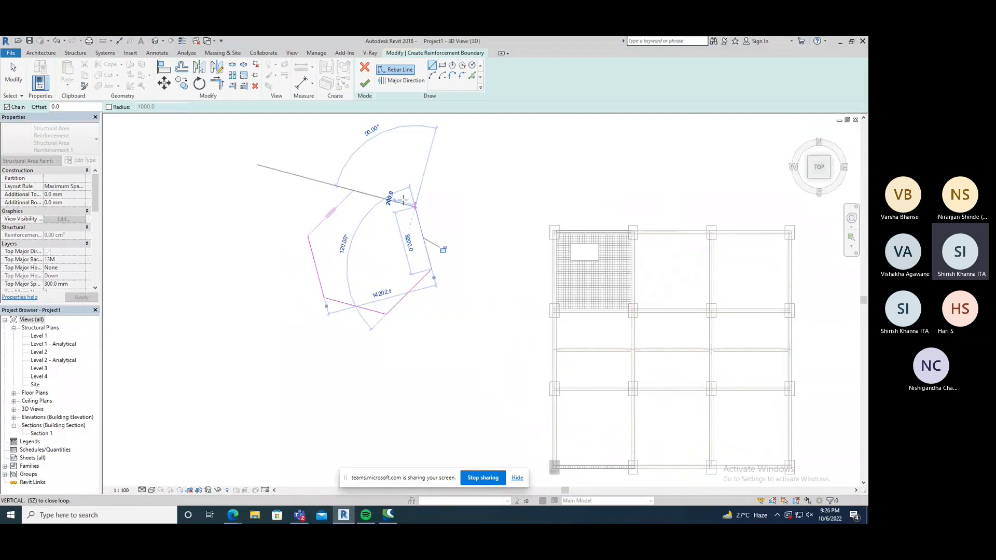
left_click(354, 191)
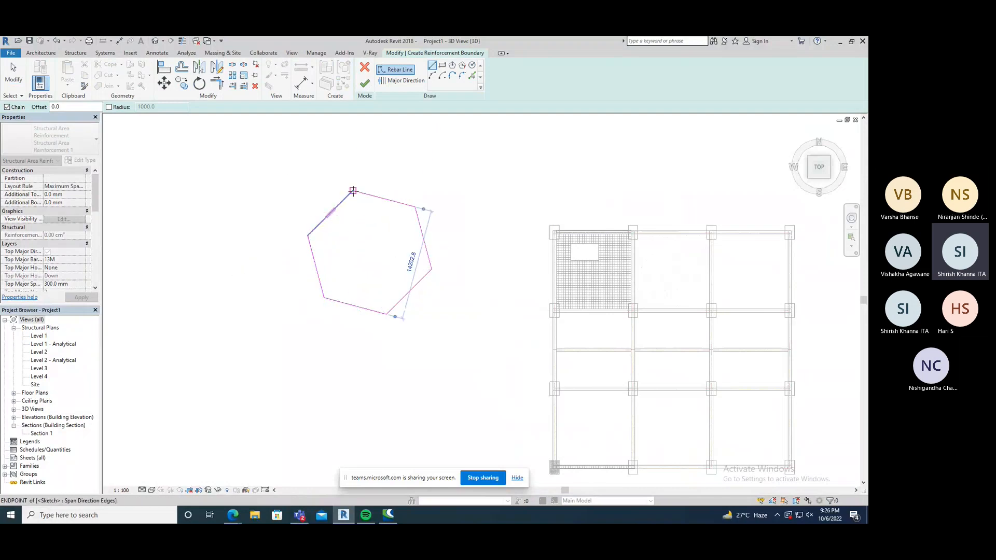
left_click(364, 84)
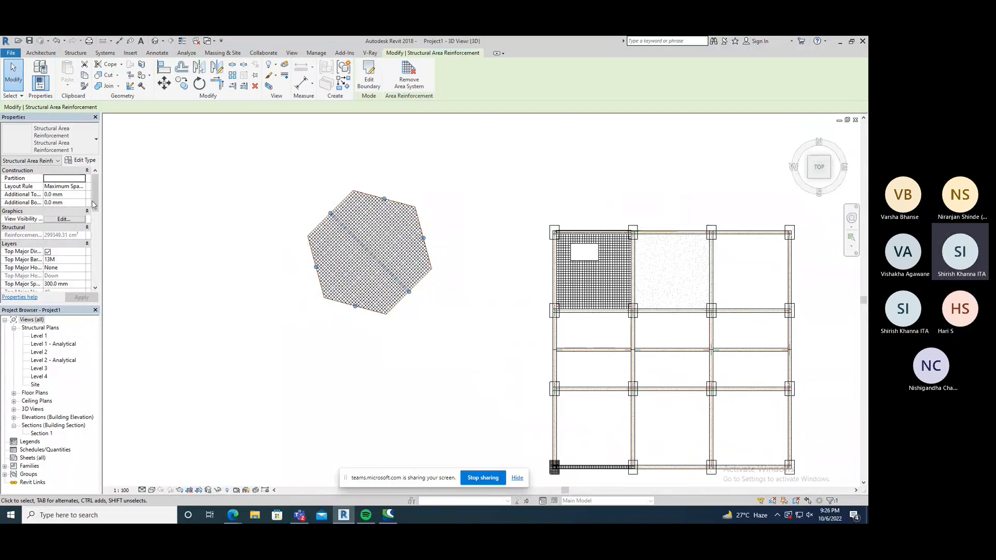
- Examine the area reinforcement's layer properties, including bar types, hooks and spacing for the top and bottom major and minor directions
left_click_drag(94, 205, 95, 212)
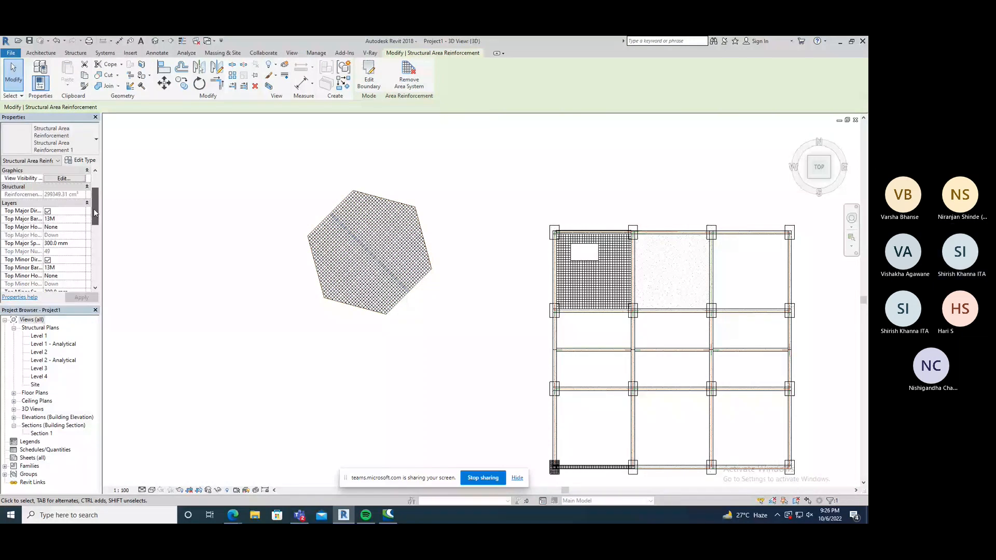
left_click_drag(94, 209, 65, 224)
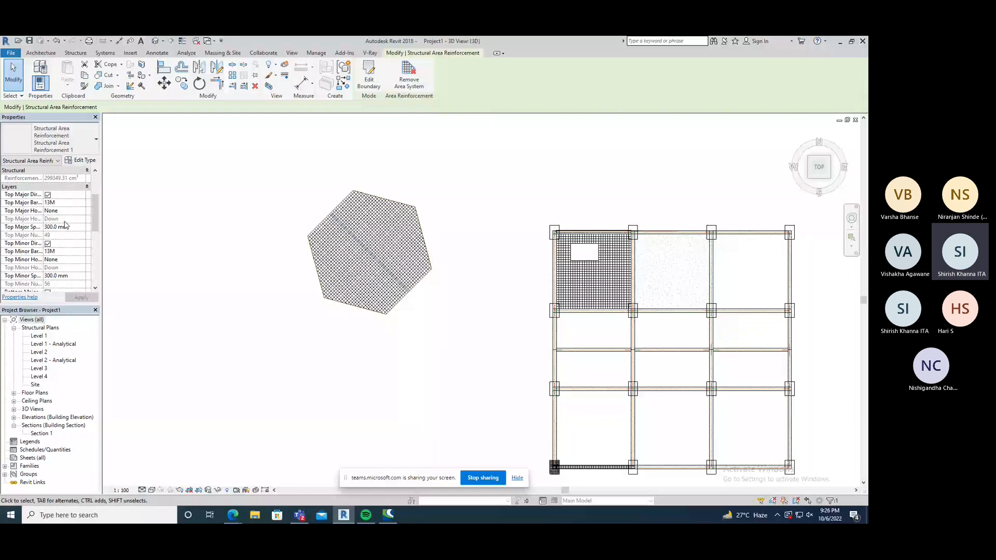
scroll(61, 264, "down", 1)
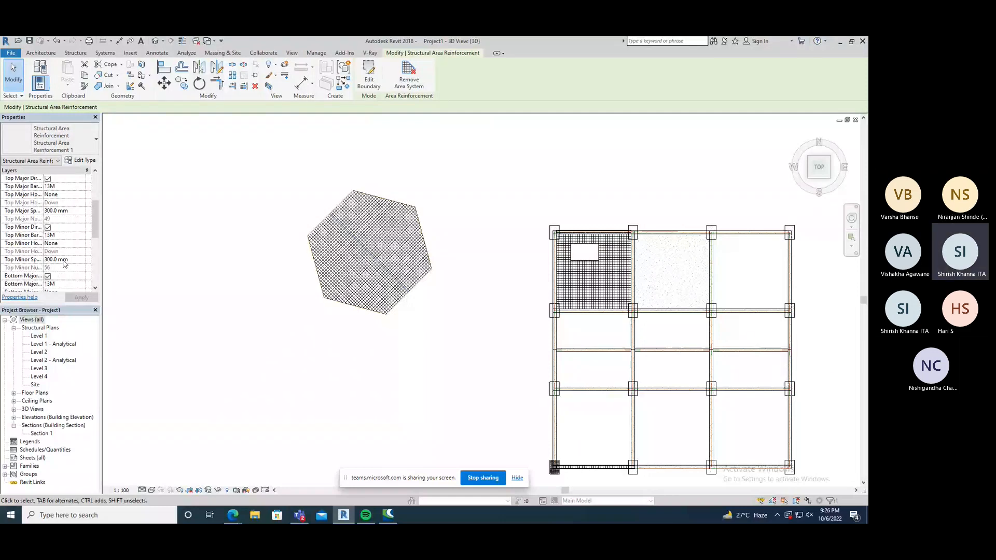
left_click_drag(96, 221, 96, 239)
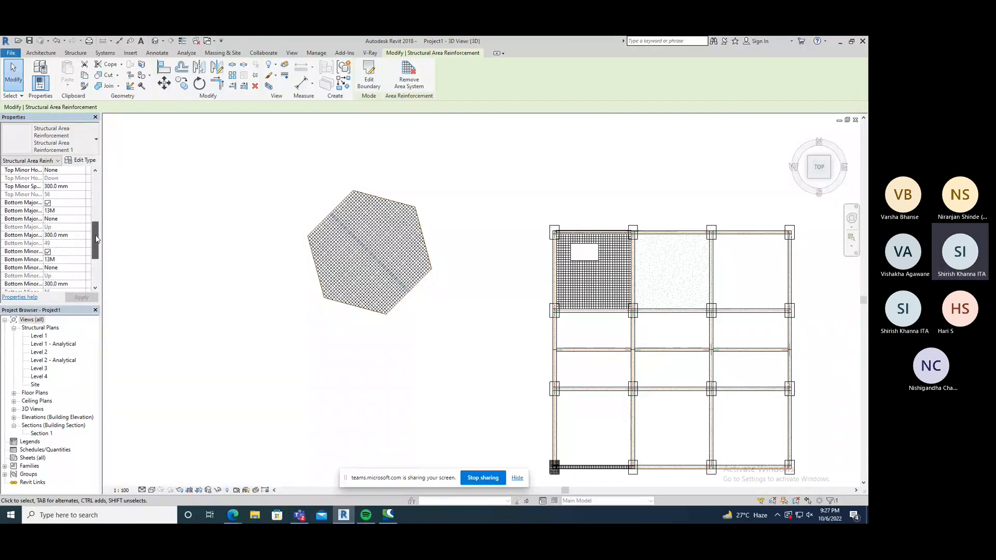
mouse_move(96, 240)
left_mouse_down()
mouse_move(101, 216)
mouse_move(93, 234)
left_mouse_up()
left_click(262, 243)
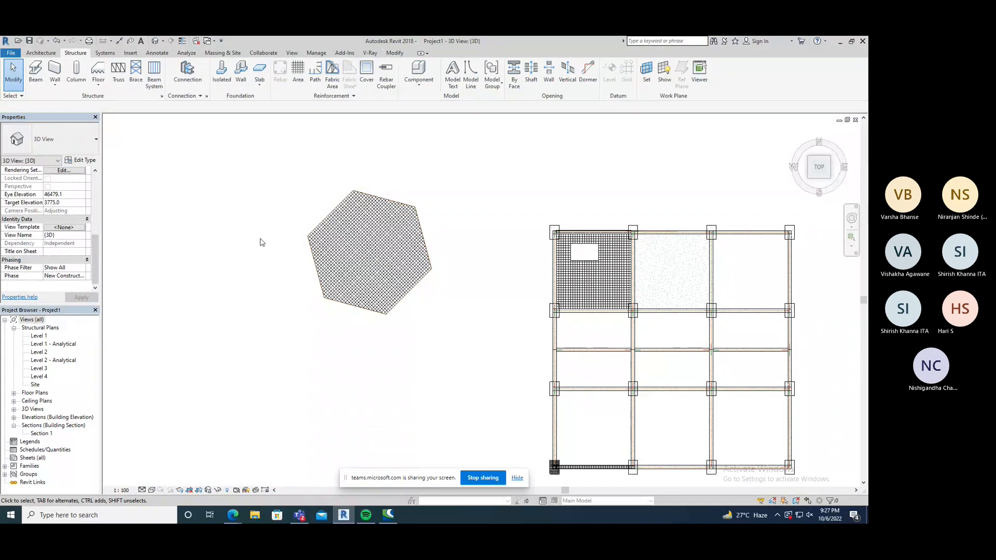
- Delete the hexagonal floor together with its area reinforcement
scroll(335, 262, "down", 1)
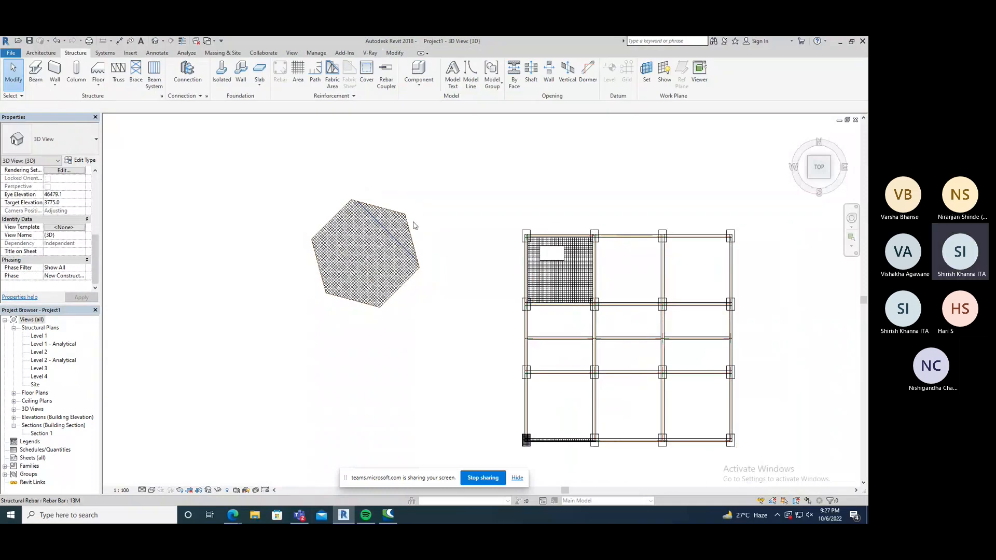
left_click_drag(415, 226, 261, 334)
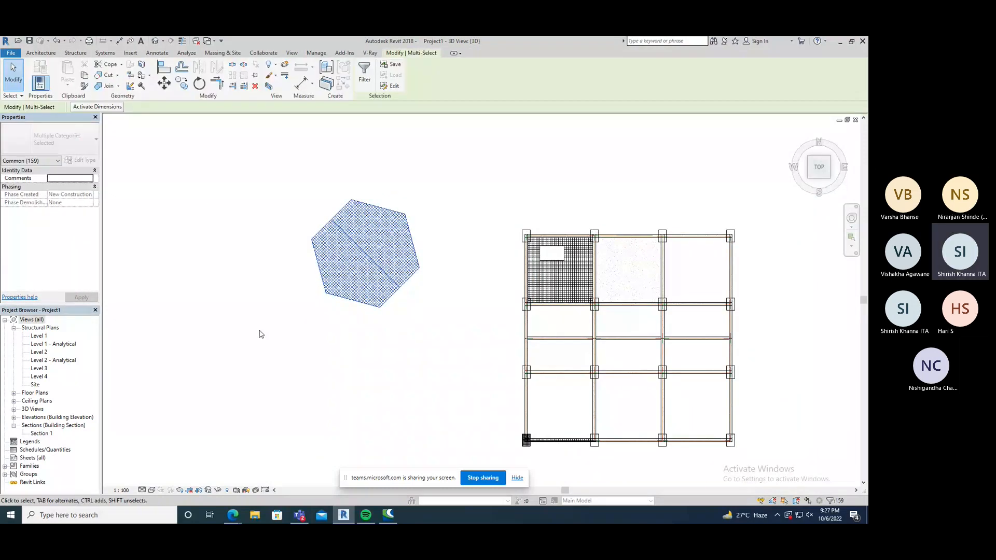
key("Delete")
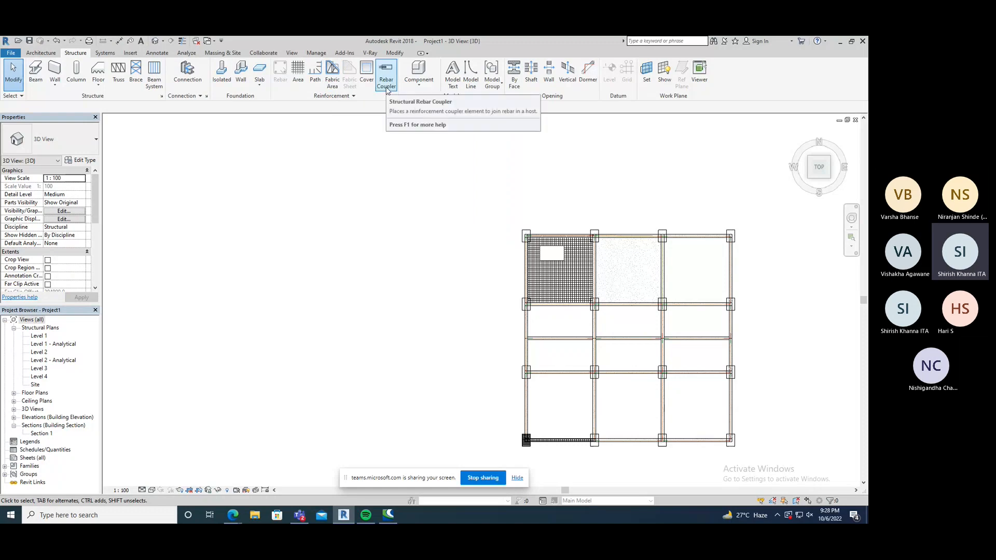
- Start the Rebar Coupler command and load all four families from the US Metric Structural Rebar Couplers folder
scroll(423, 222, "down", 1)
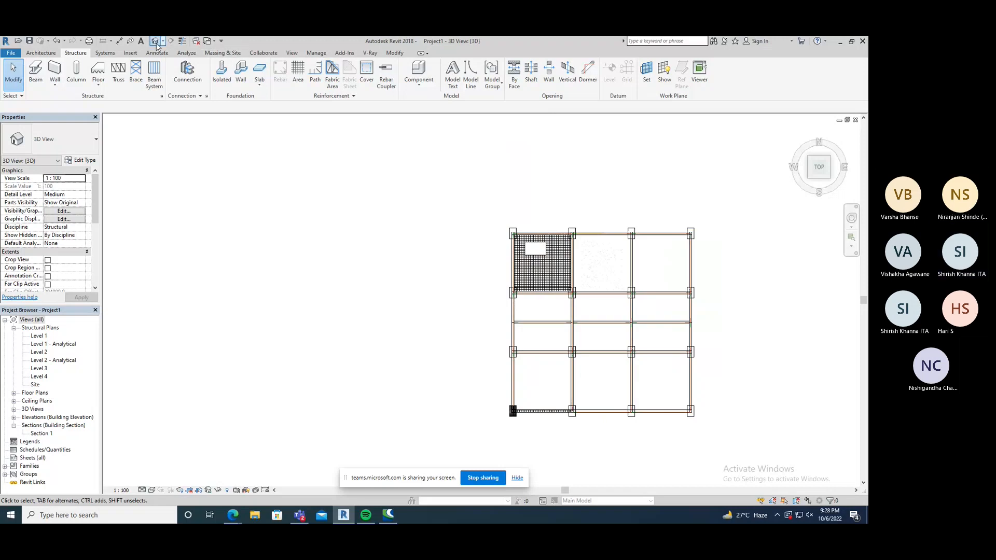
mouse_move(409, 288)
middle_mouse_down("shift")
mouse_move(429, 290)
mouse_move(478, 157)
mouse_move(486, 187)
mouse_move(344, 206)
mouse_move(456, 295)
mouse_move(423, 304)
mouse_move(418, 270)
middle_mouse_up("shift")
scroll(459, 297, "up", 5)
scroll(415, 218, "up", 2)
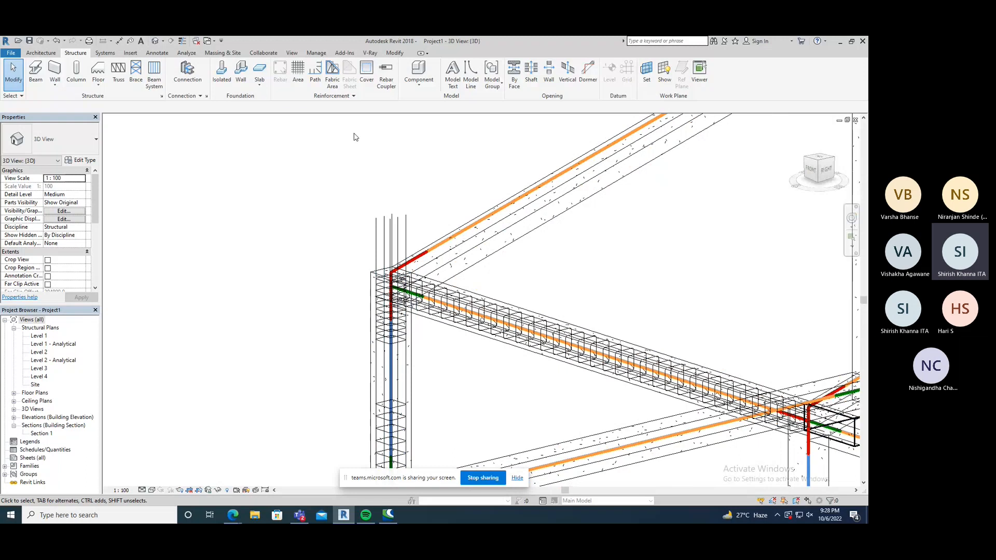
left_click(386, 76)
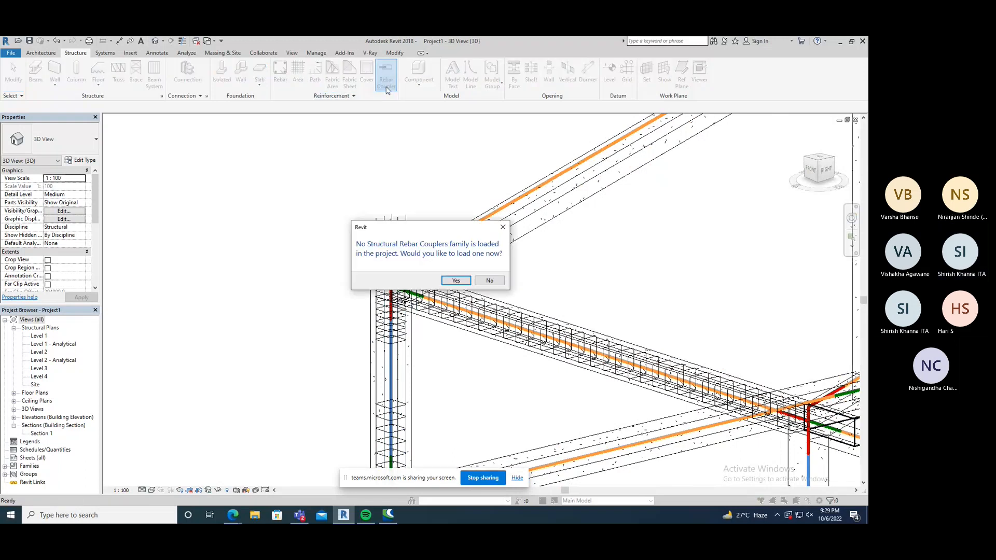
left_click(461, 280)
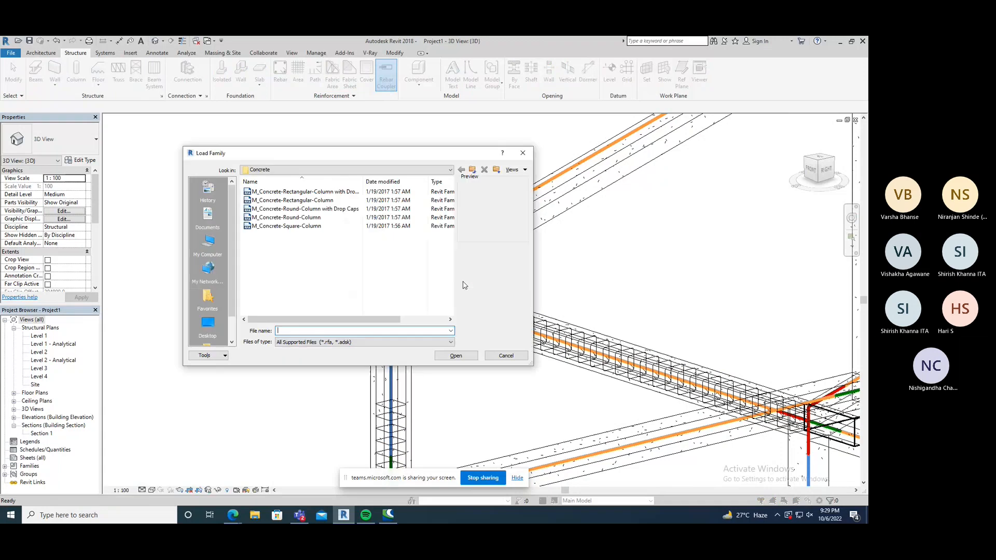
left_click(472, 171)
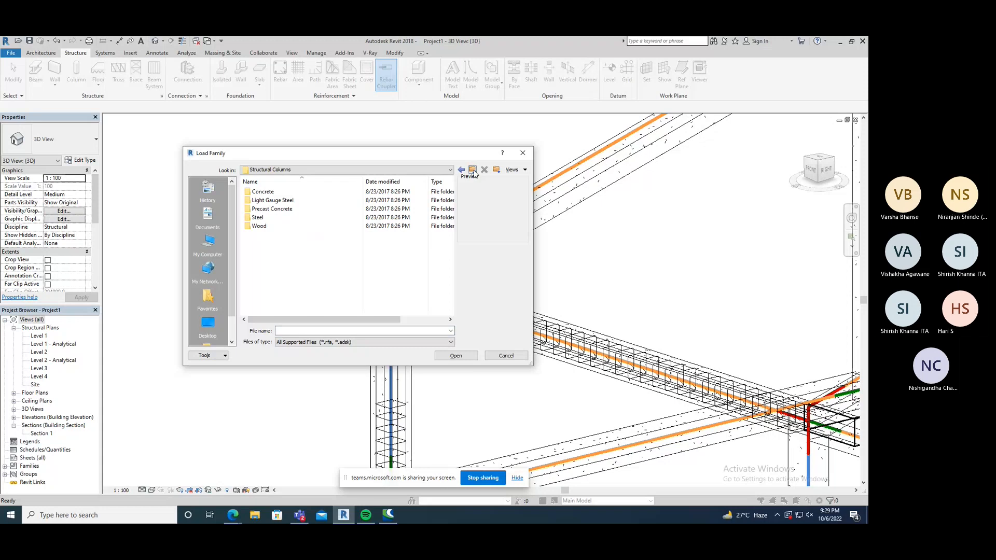
left_click(473, 170)
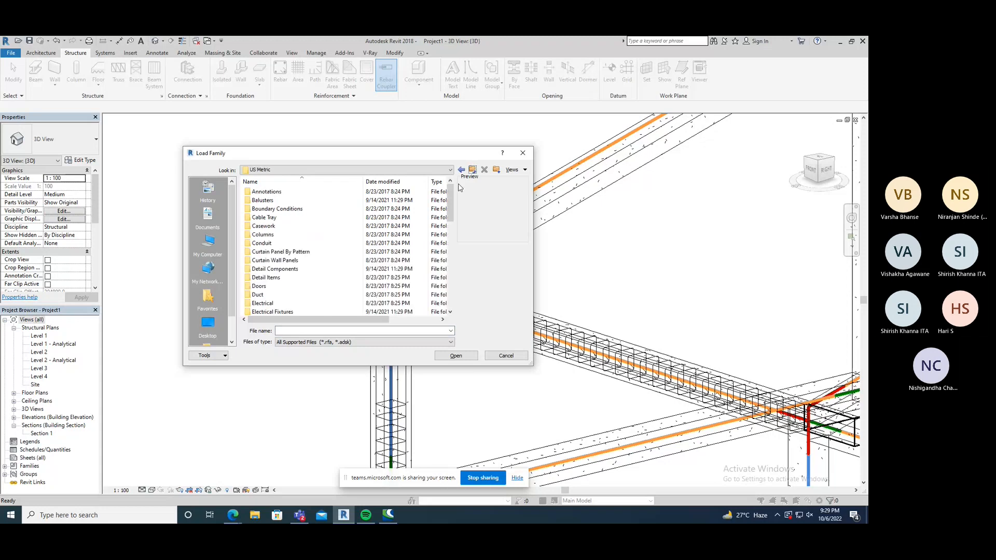
left_click_drag(450, 197, 450, 283)
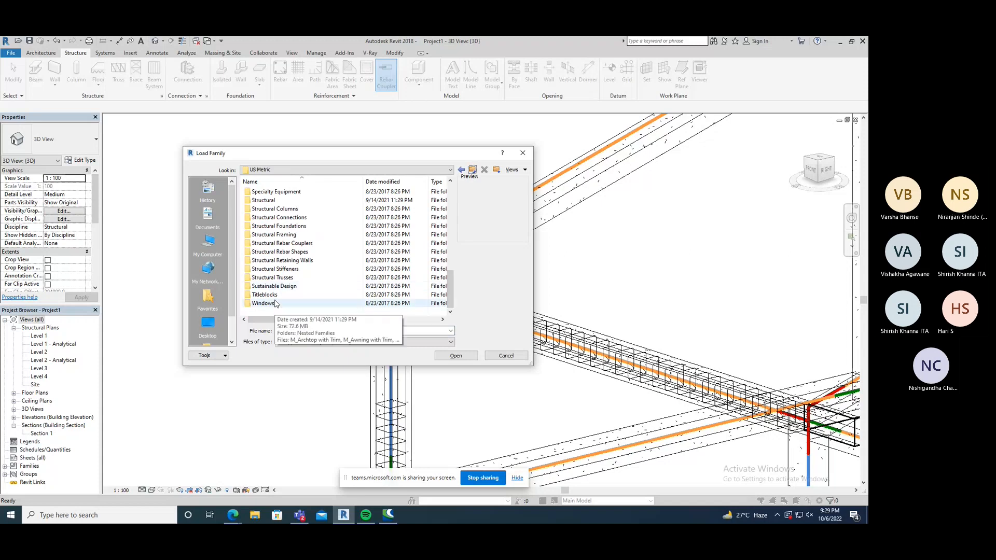
left_click(283, 244)
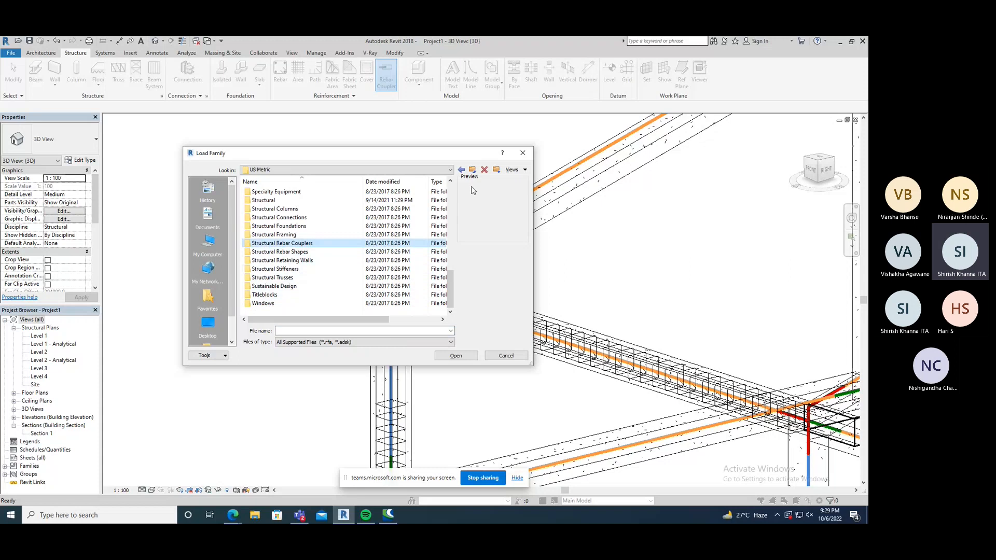
left_click(457, 358)
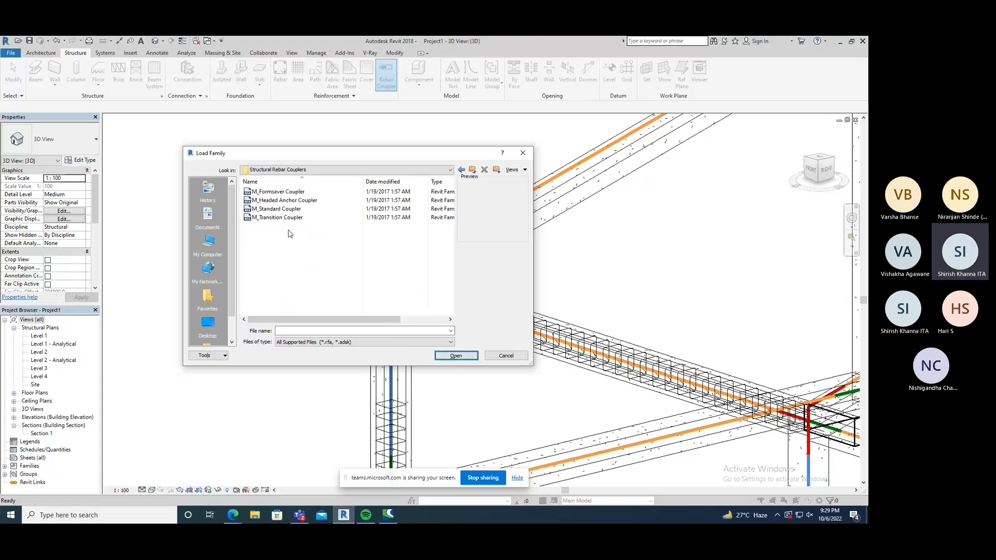
key("ctrl+a")
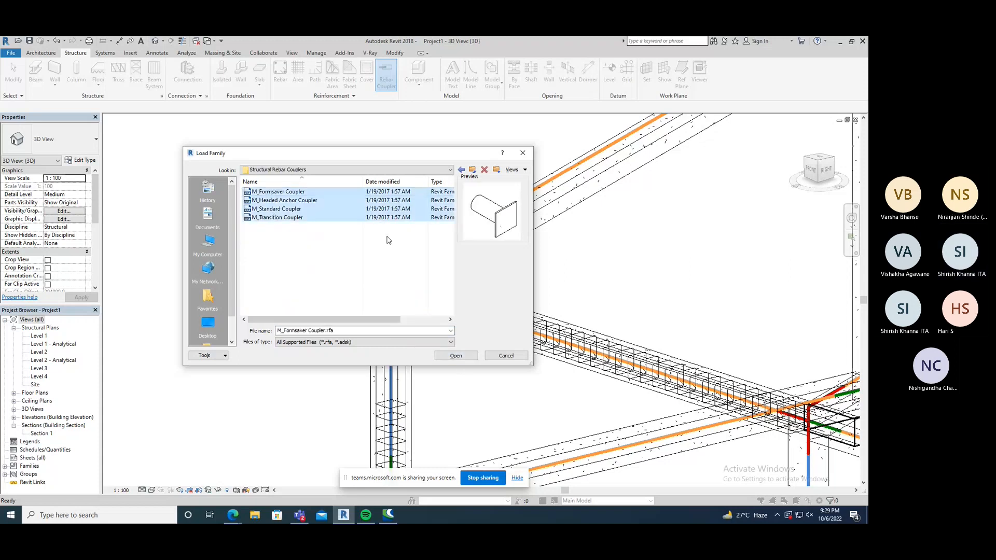
left_click(456, 355)
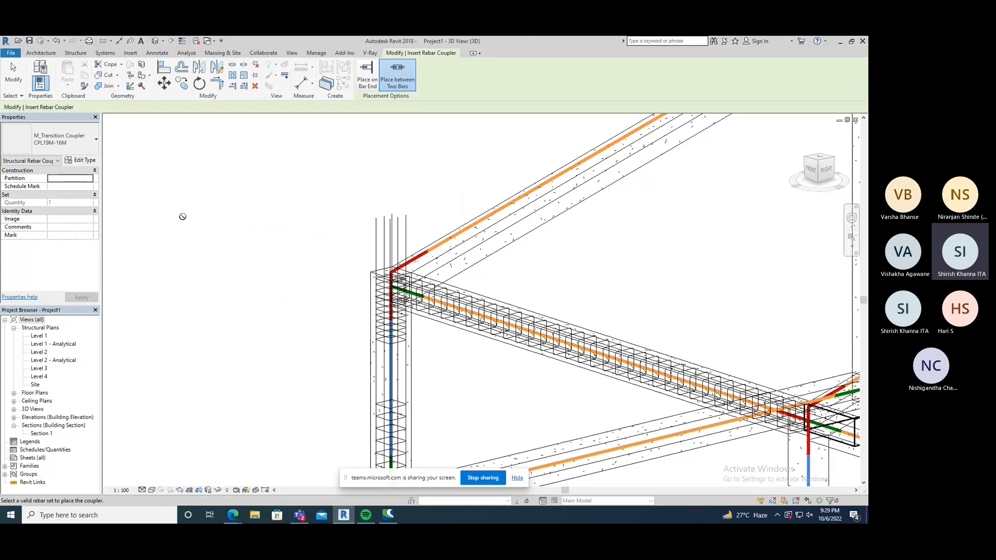
- Set the coupler type to M_Standard Coupler CPL13M
left_click(67, 140)
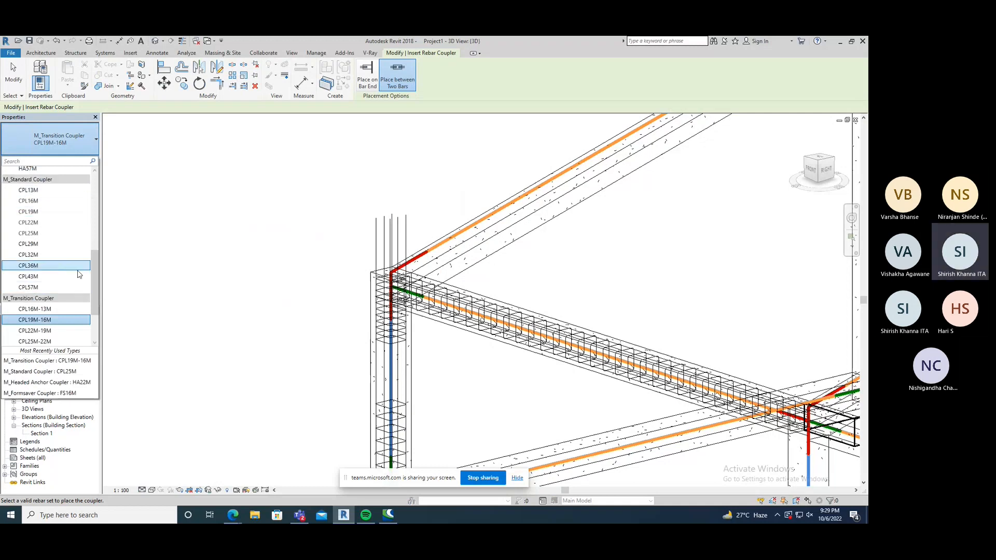
scroll(72, 257, "down", 2)
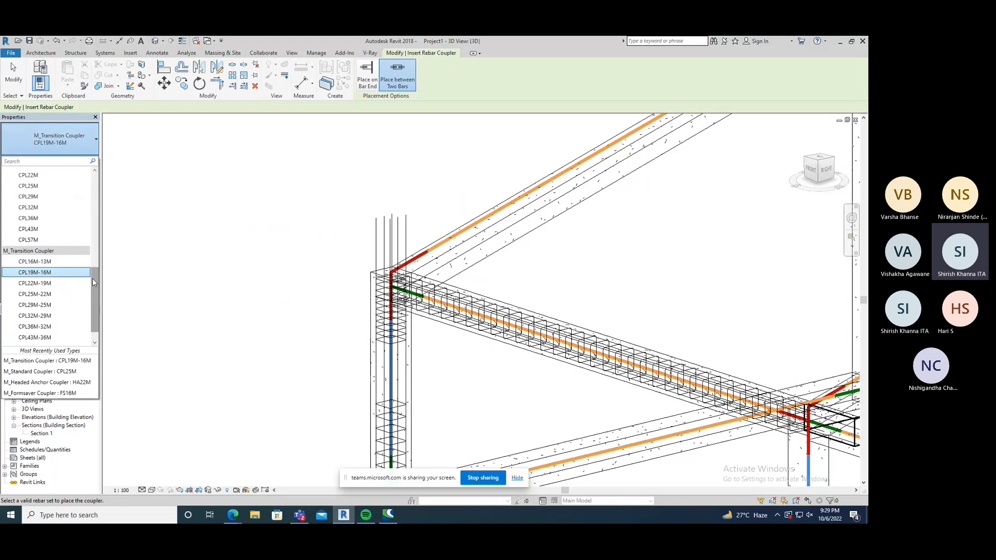
scroll(91, 295, "down", 1)
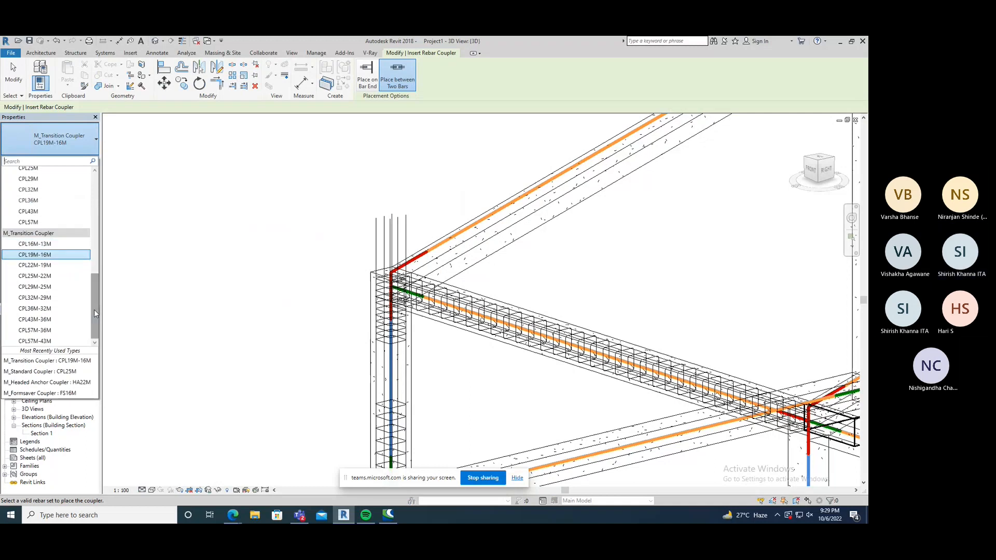
scroll(47, 249, "up", 5)
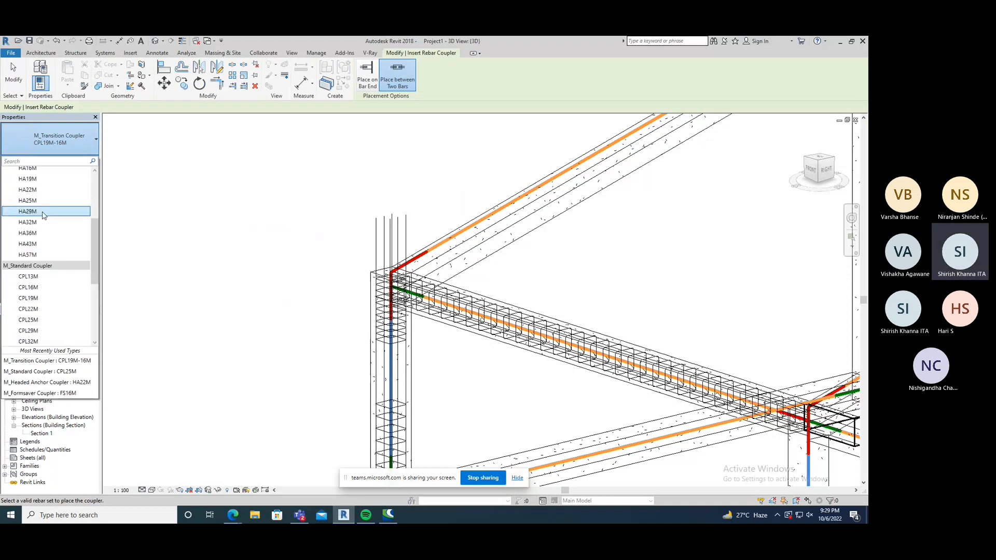
left_click(38, 277)
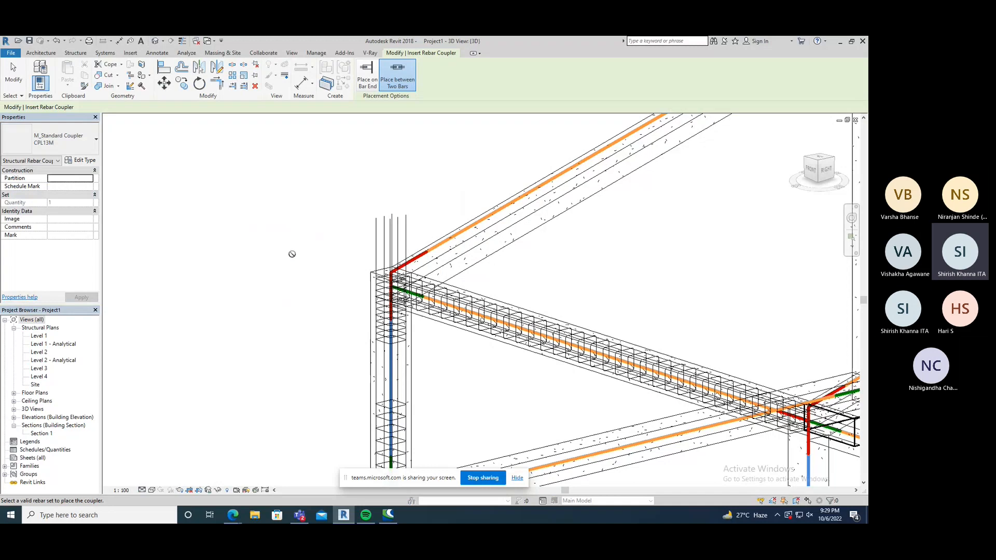
- Place standard couplers on the upper bar ends of the corner column's vertical rebar sets using the Place on Bar End option
scroll(342, 197, "up", 5)
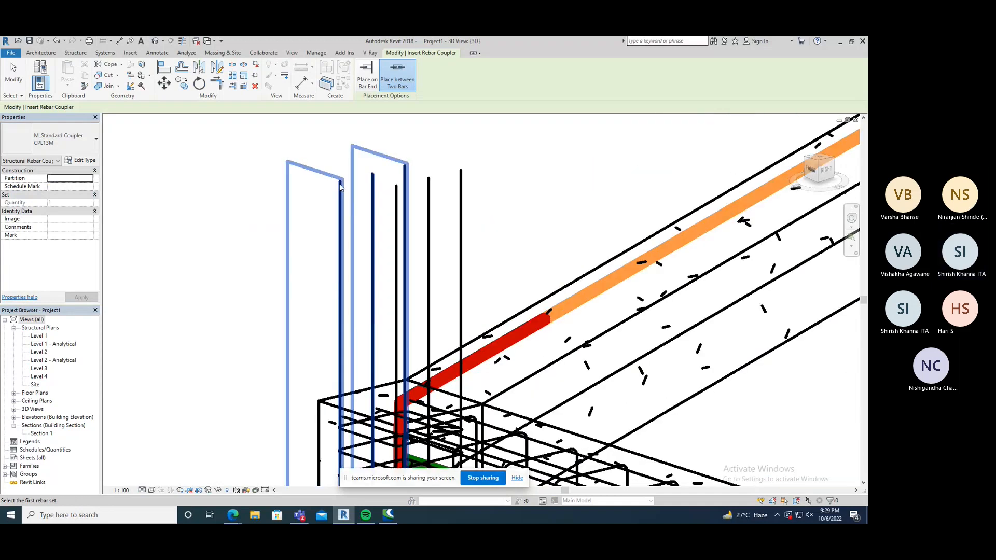
left_click(340, 188)
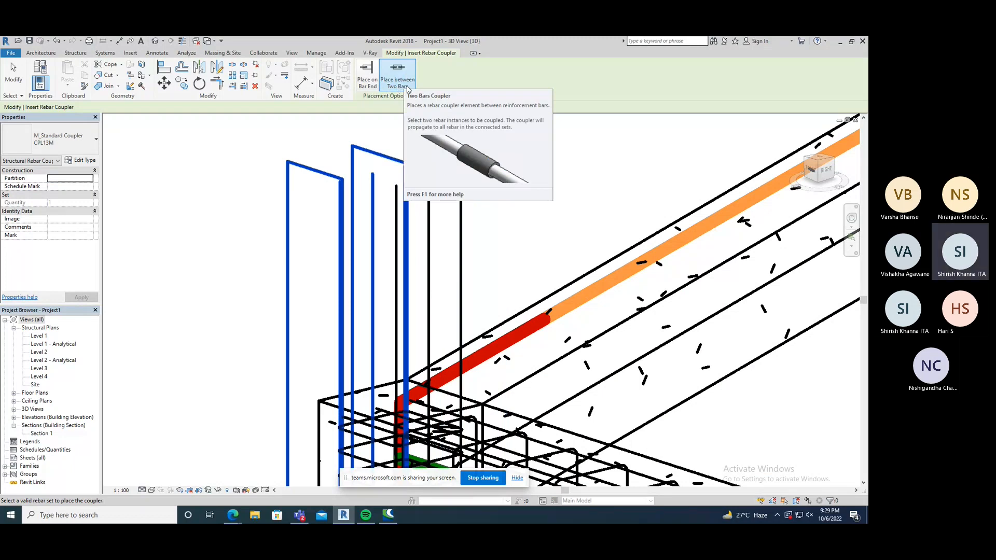
left_click(369, 85)
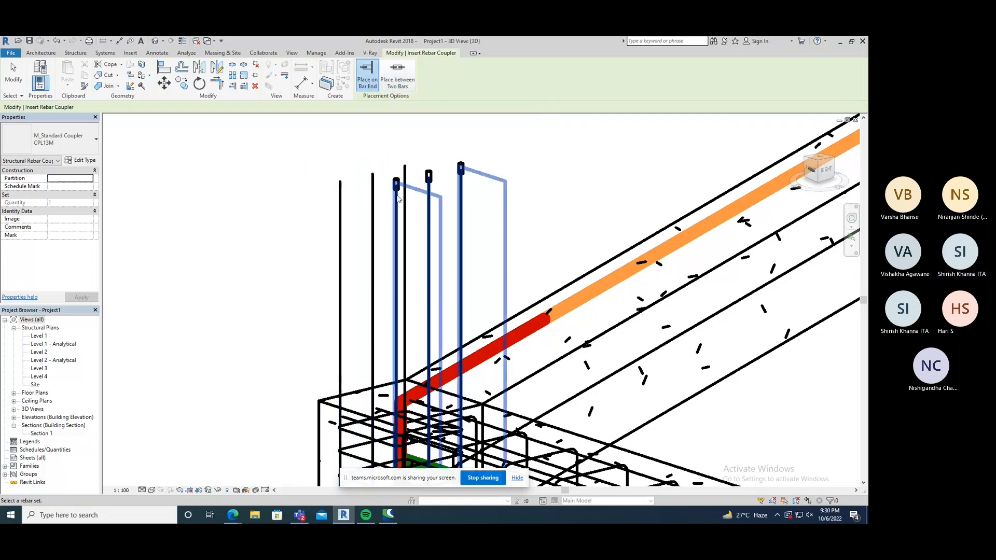
left_click(342, 194)
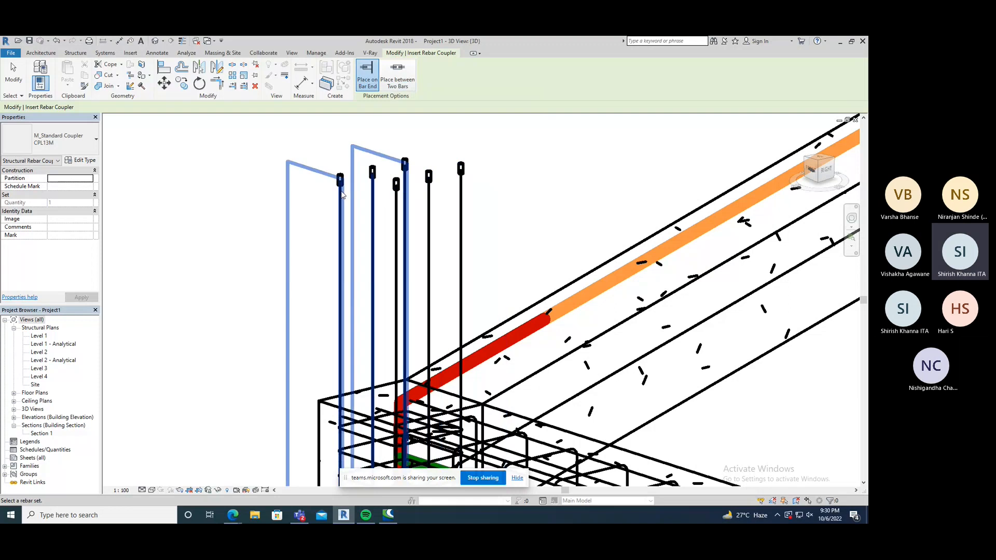
- Examine the couplers placed on the upper bar ends of the corner column in the 3D view
scroll(410, 200, "up", 3)
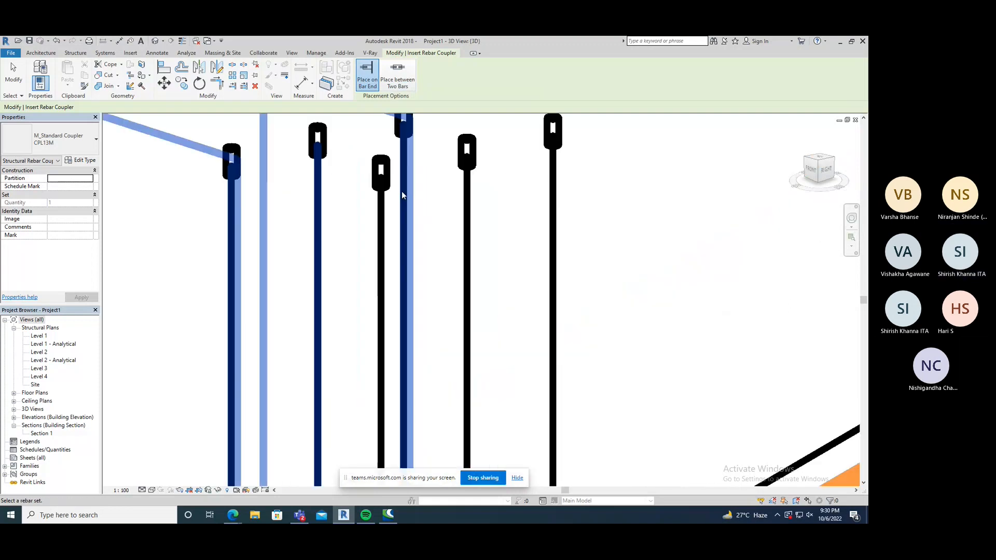
scroll(364, 213, "down", 1)
scroll(312, 223, "down", 3)
middle_click_drag(211, 234, 258, 257, "shift")
middle_click_drag(596, 364, 331, 242)
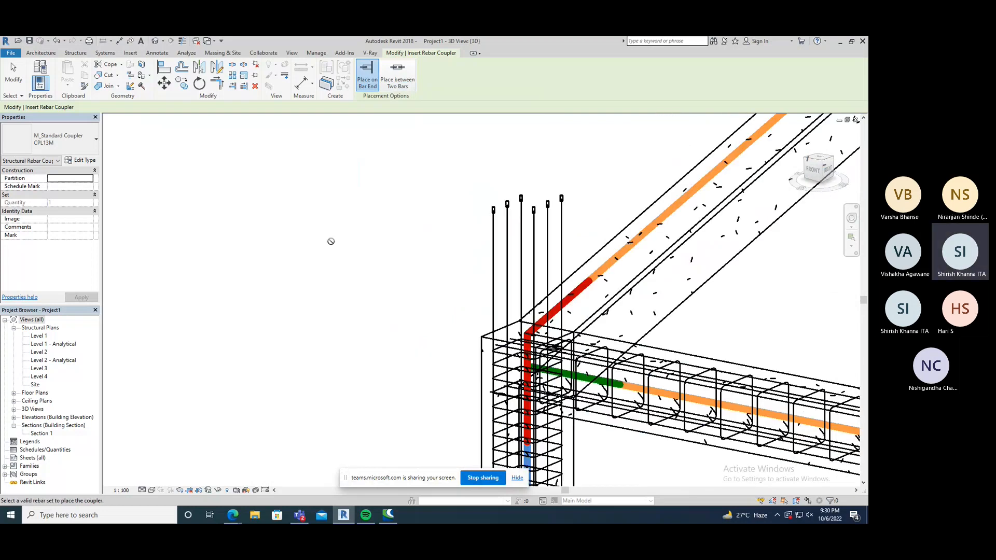
scroll(329, 245, "down", 1)
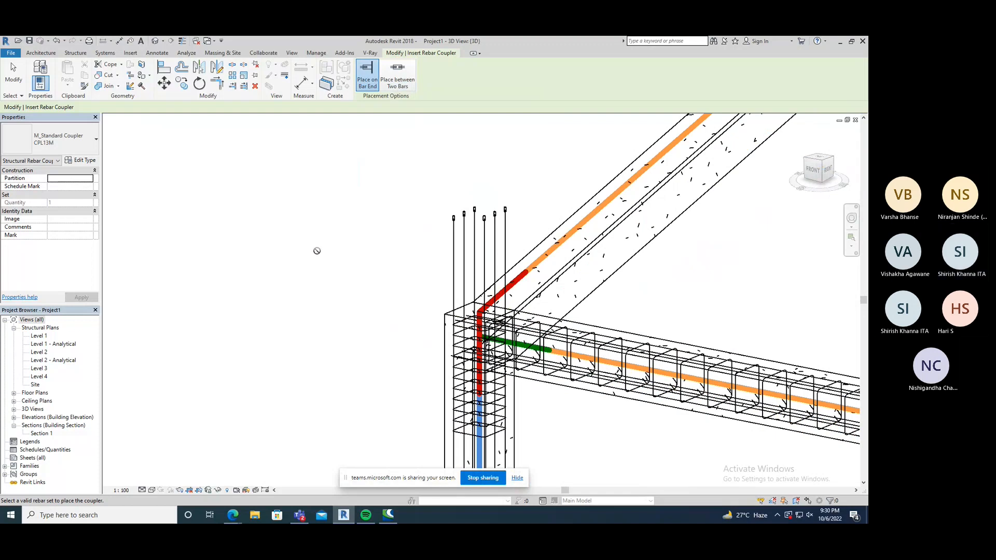
scroll(317, 250, "down", 4)
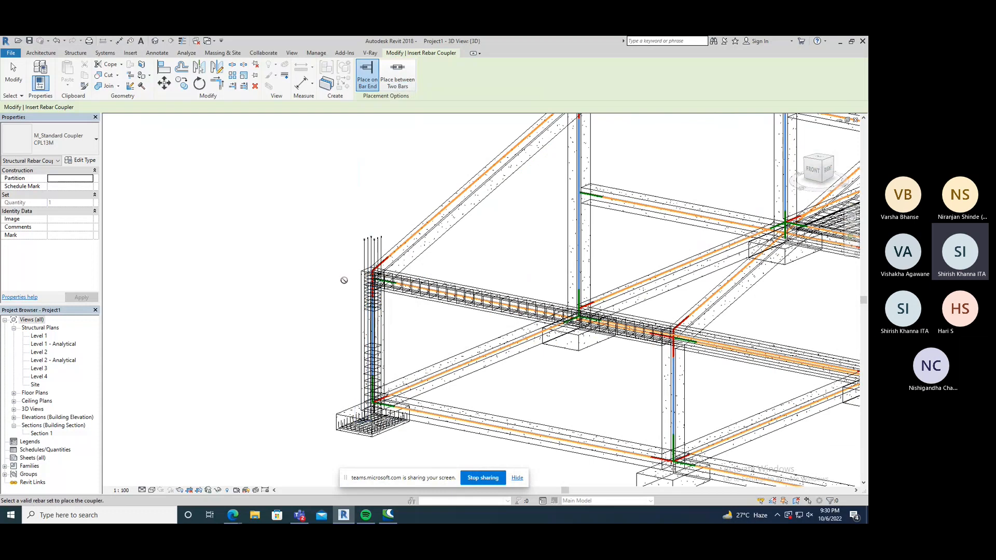
left_click(367, 254)
left_click(487, 279)
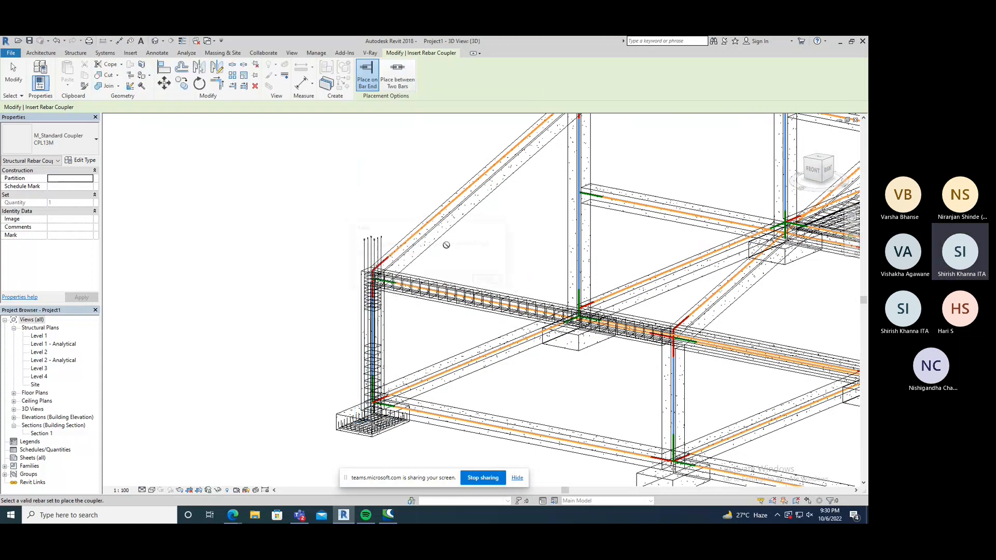
- Open the Section 1 view and review the rebar sketch of the column's outer vertical bar set
double_click(52, 432)
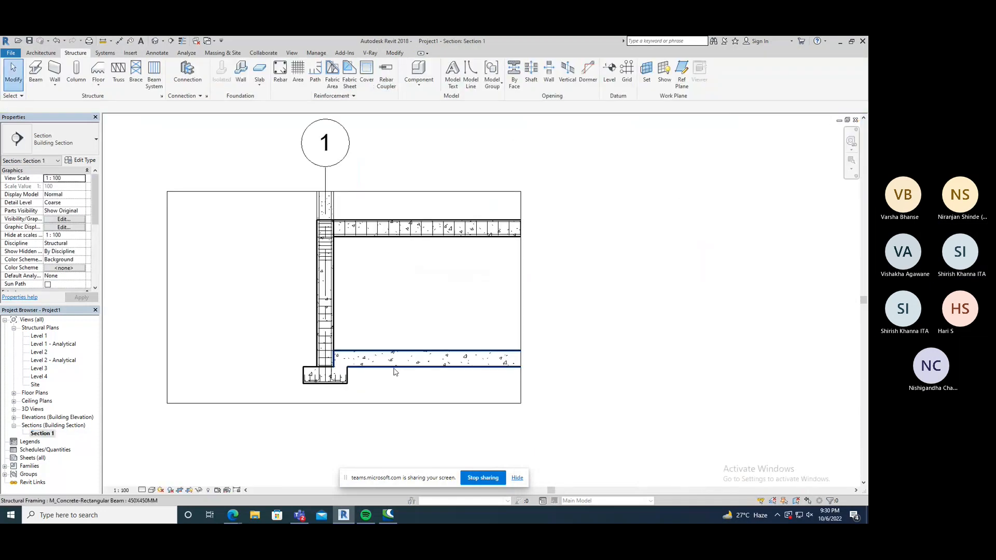
scroll(383, 266, "up", 3)
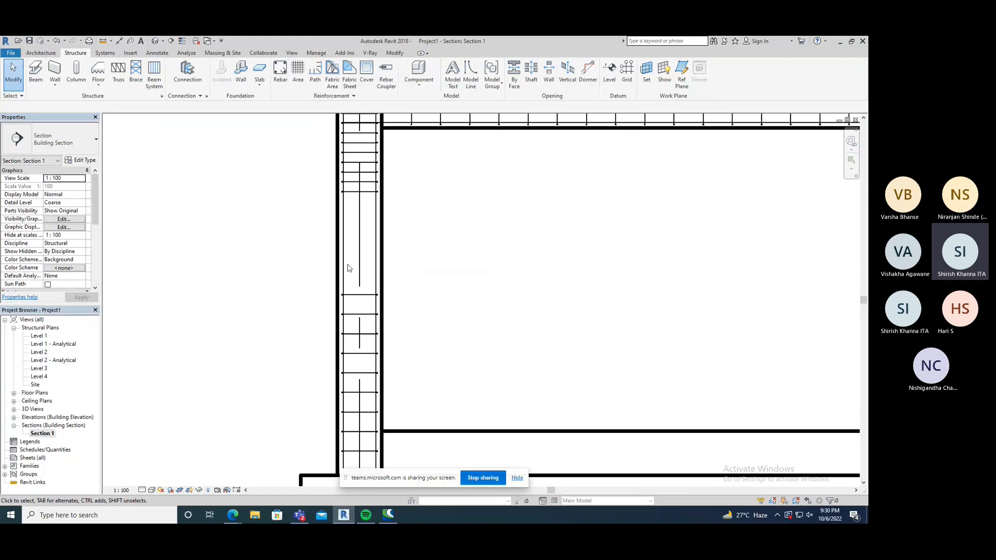
left_click(344, 262)
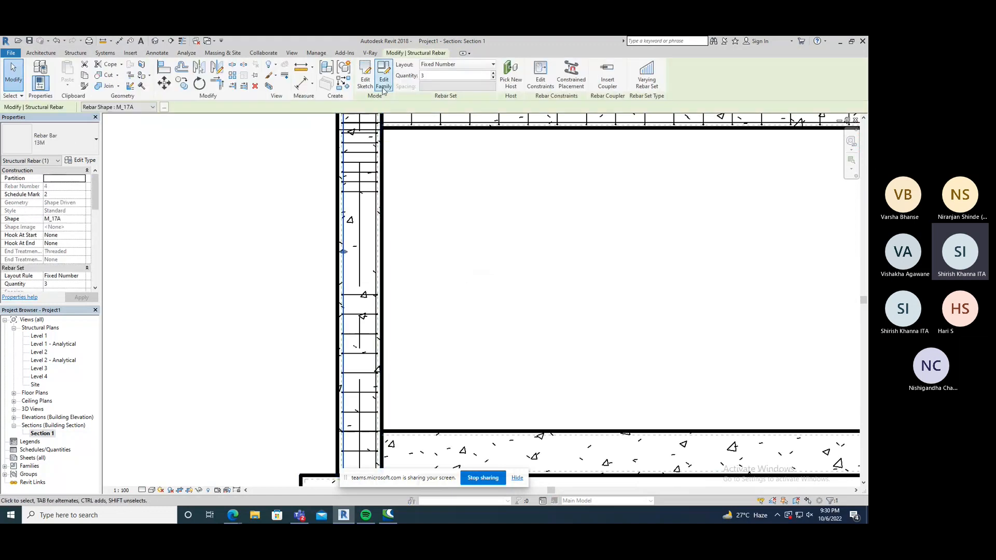
left_click(364, 87)
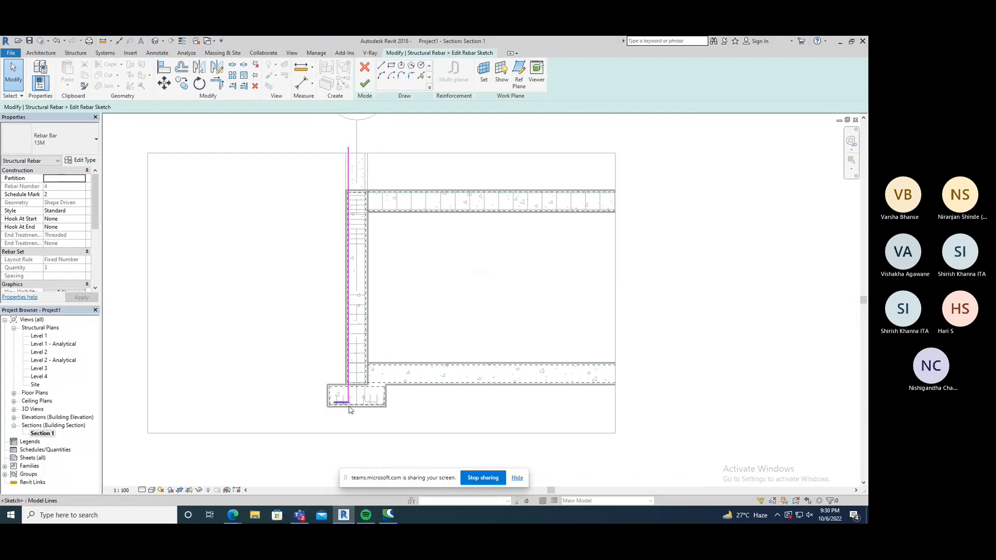
left_click(365, 82)
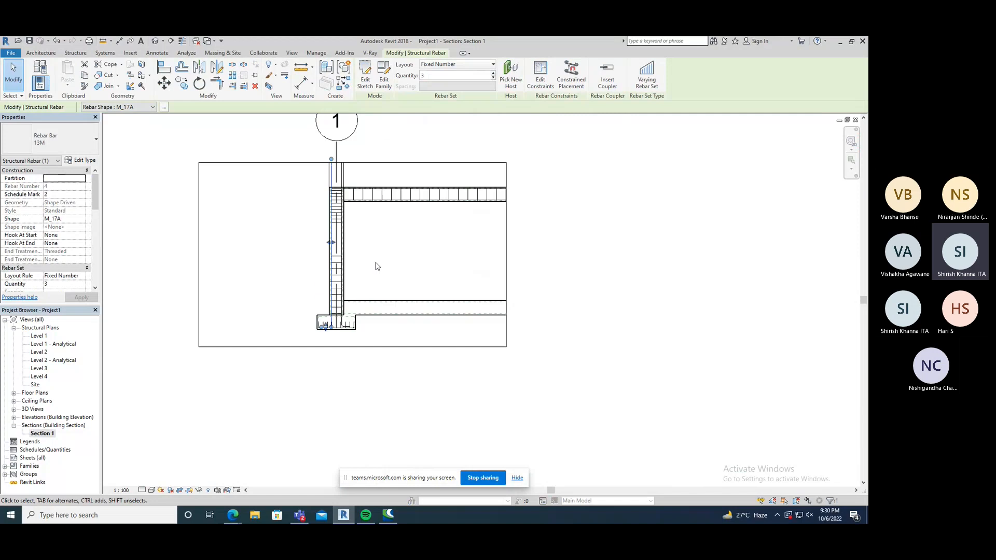
middle_click_drag(369, 260, 349, 296)
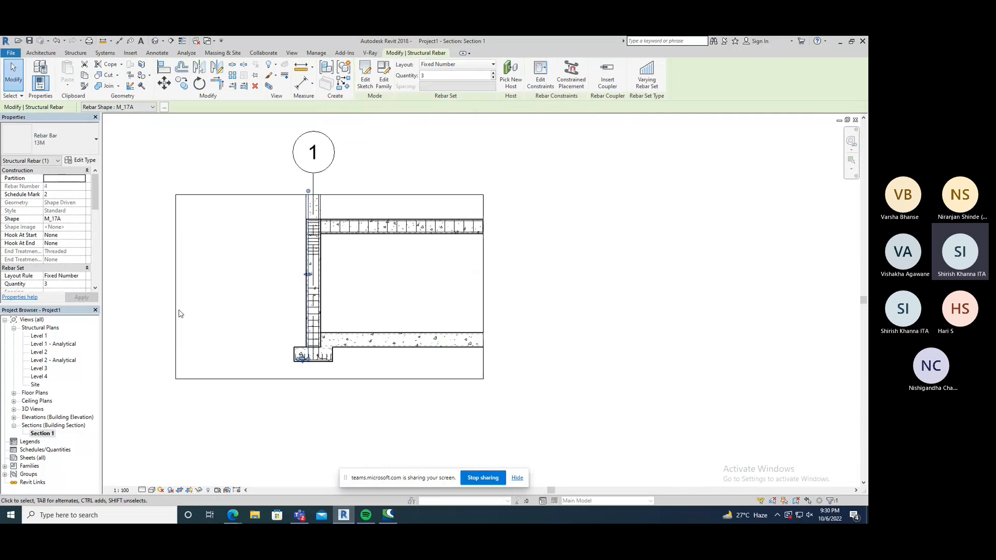
left_click(197, 249)
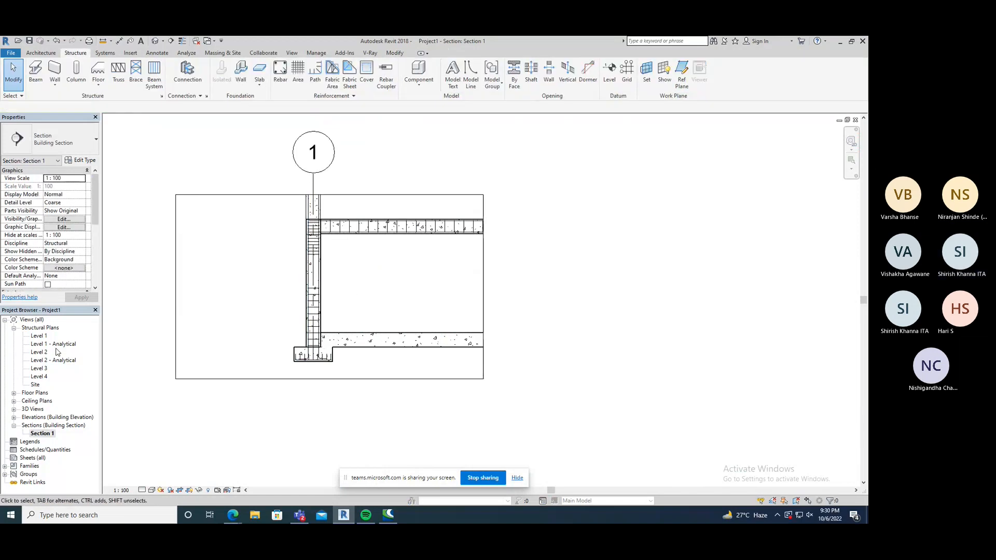
- Delete the couplers from the upper ends of the corner column's vertical bars in the 3D view
left_click(156, 40)
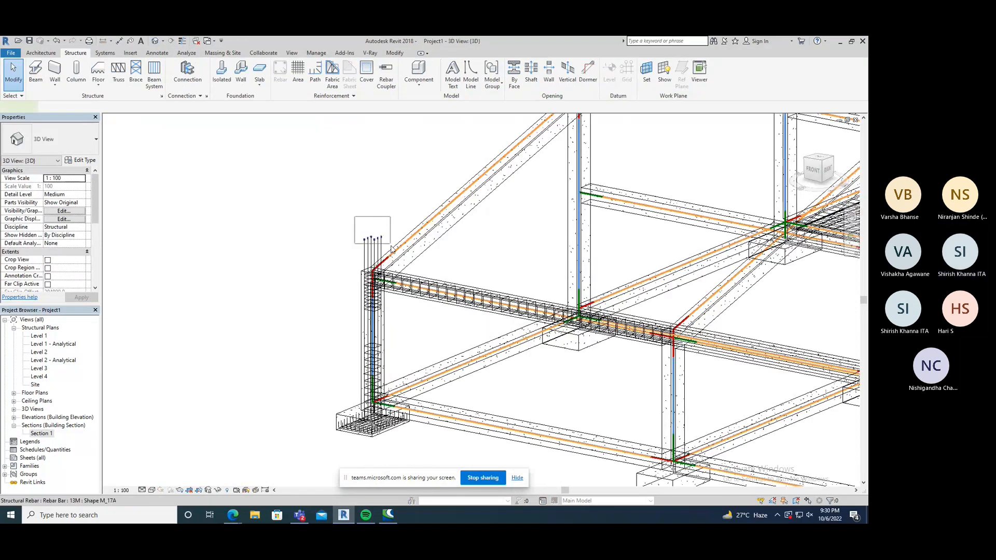
left_click(391, 250)
left_click(285, 295)
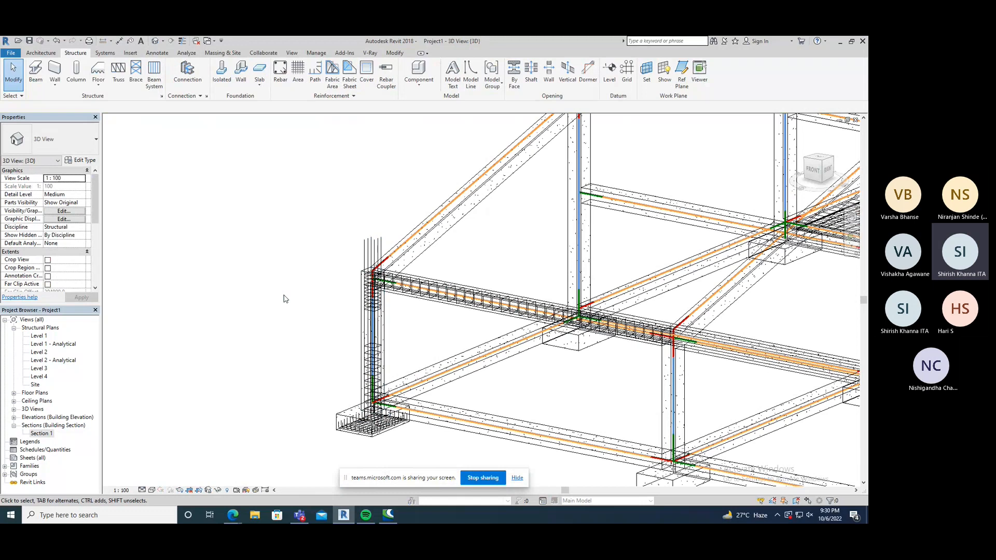
- Extend the crop region of the Section 1 view upward past the ends of the column's vertical bars
double_click(41, 433)
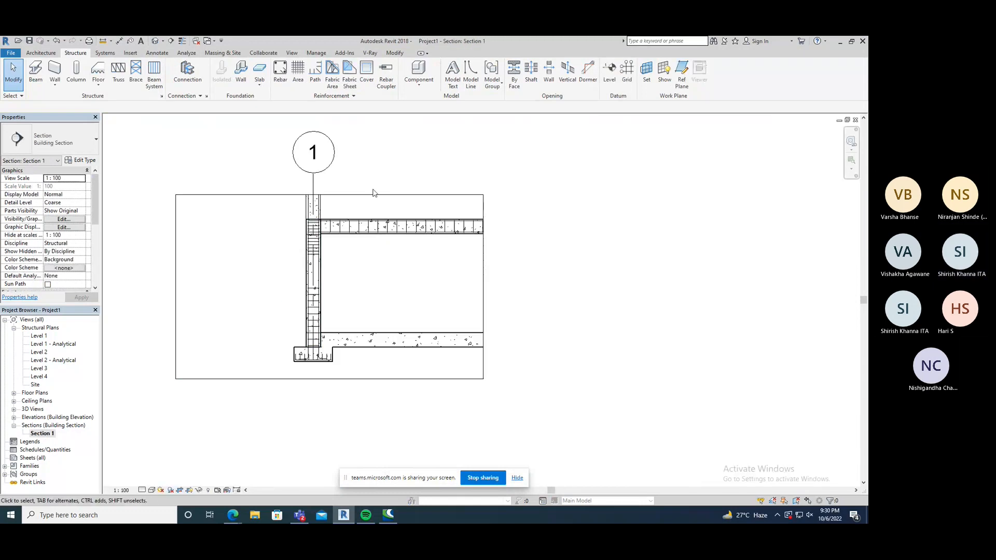
left_click(369, 195)
left_click_drag(338, 195, 336, 126)
scroll(292, 204, "up", 3)
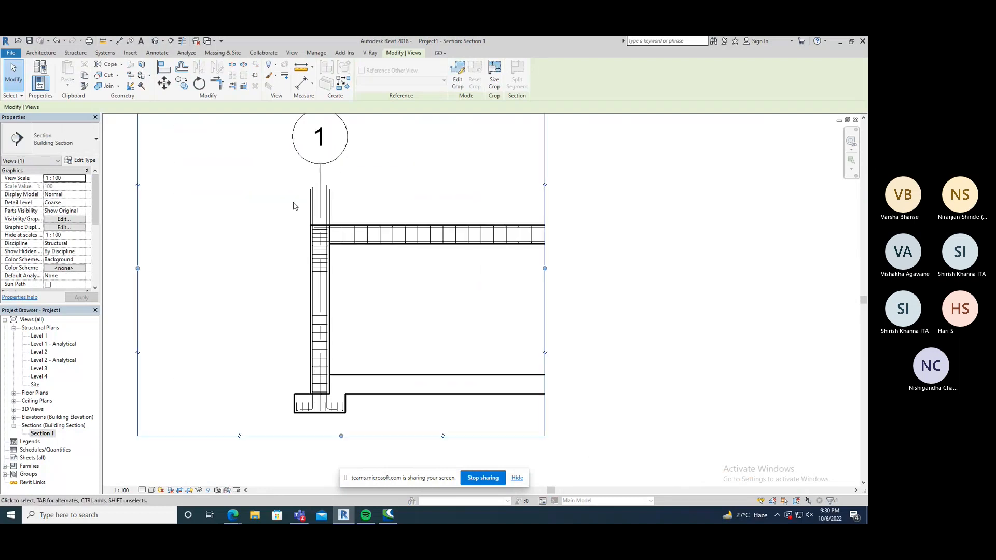
- Shorten the column's outer vertical bar set by lowering its upper end to about mid-height of the column
left_click(319, 195)
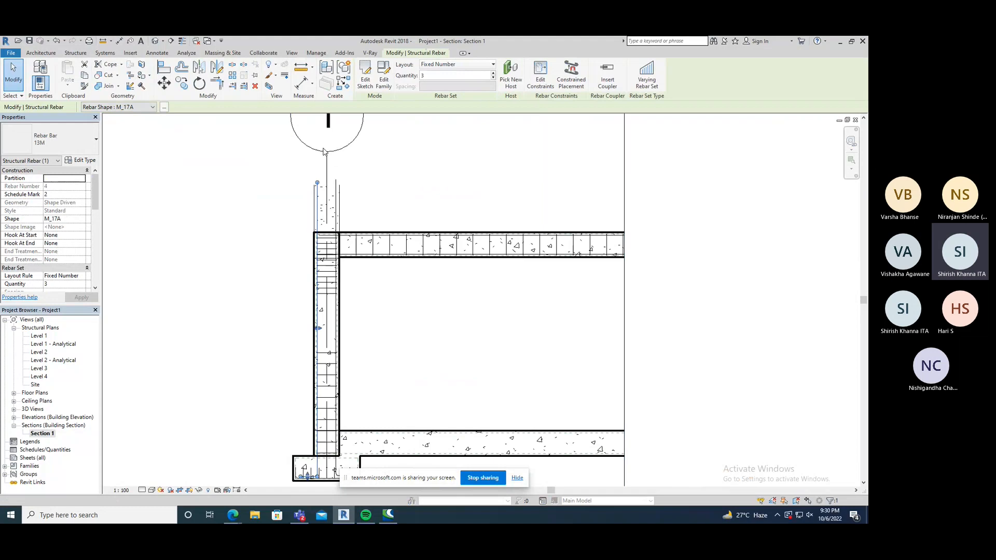
left_click(366, 80)
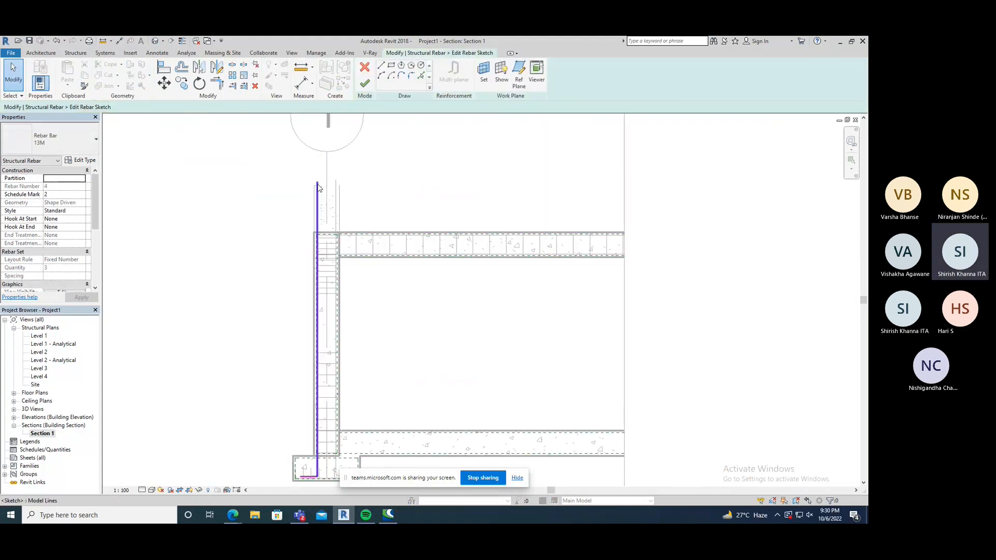
left_click(364, 67)
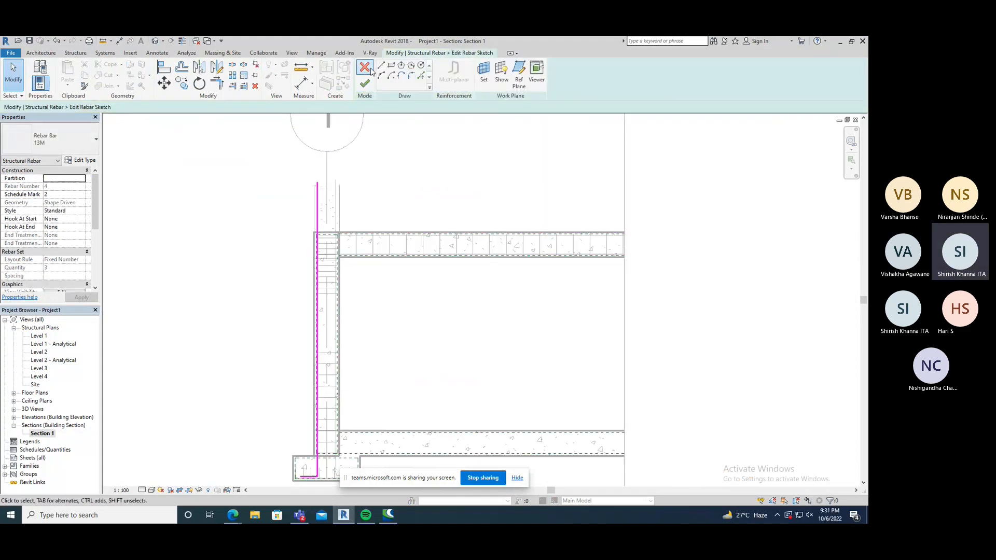
left_click_drag(317, 183, 317, 320)
left_click(391, 190)
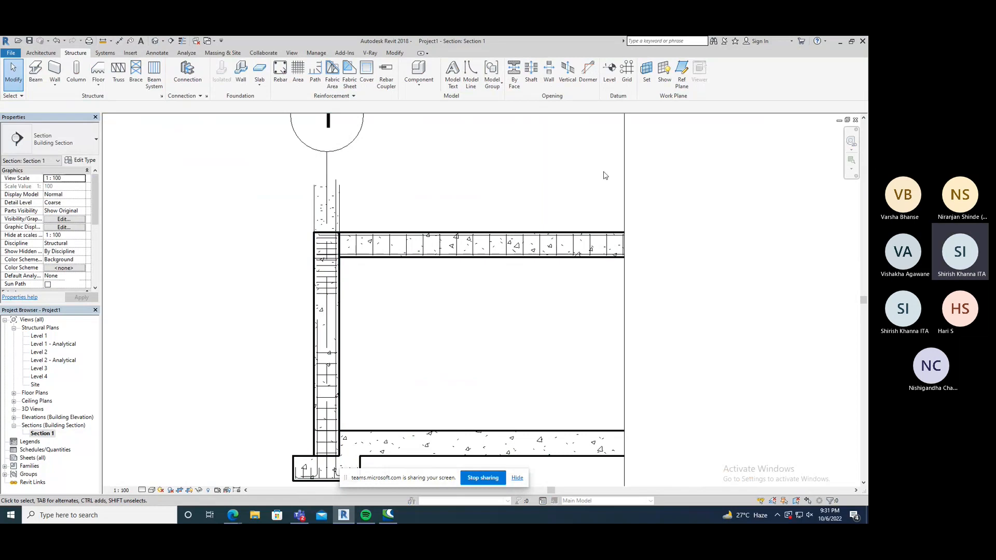
- Place a single straight 13M bar of shape M_00 in the column, parallel to the work plane, vertically along its outer face
left_click(315, 204)
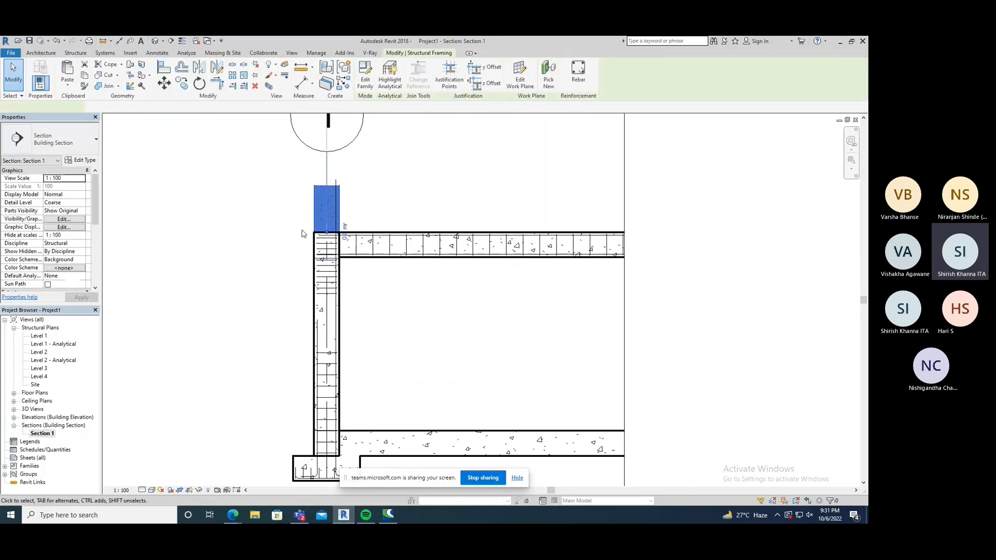
left_click(298, 286)
left_click(312, 301)
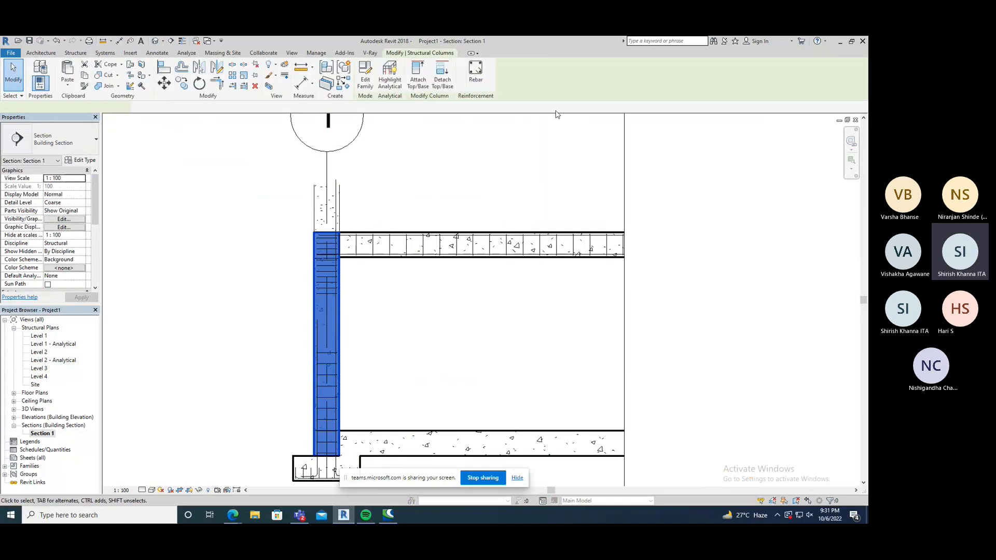
left_click(476, 75)
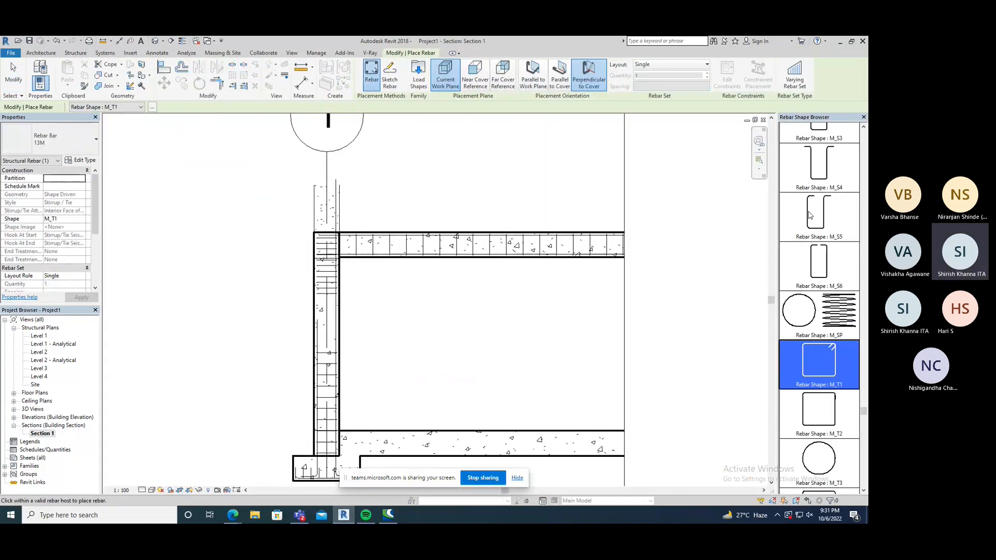
scroll(812, 216, "down", 5)
scroll(812, 216, "up", 10)
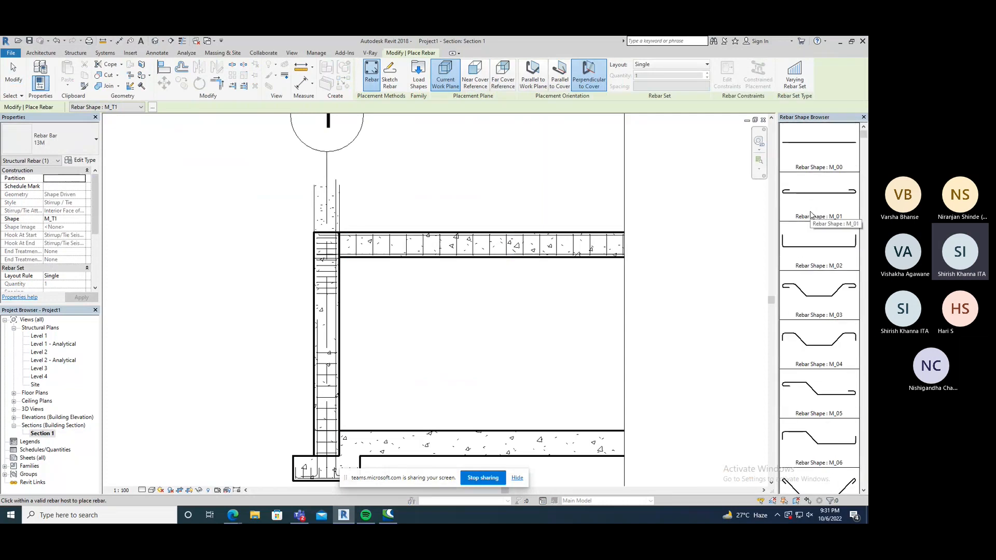
left_click(818, 148)
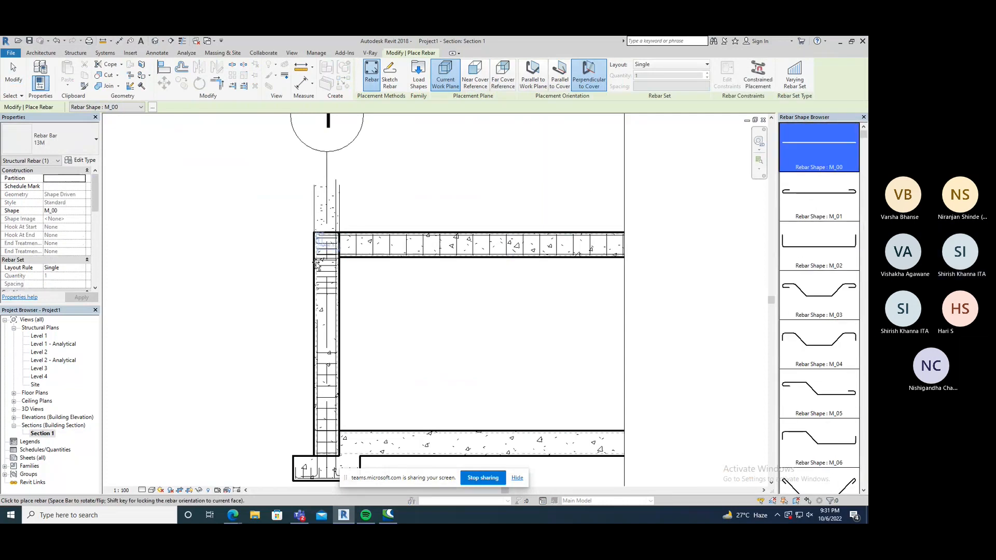
scroll(319, 299, "up", 3)
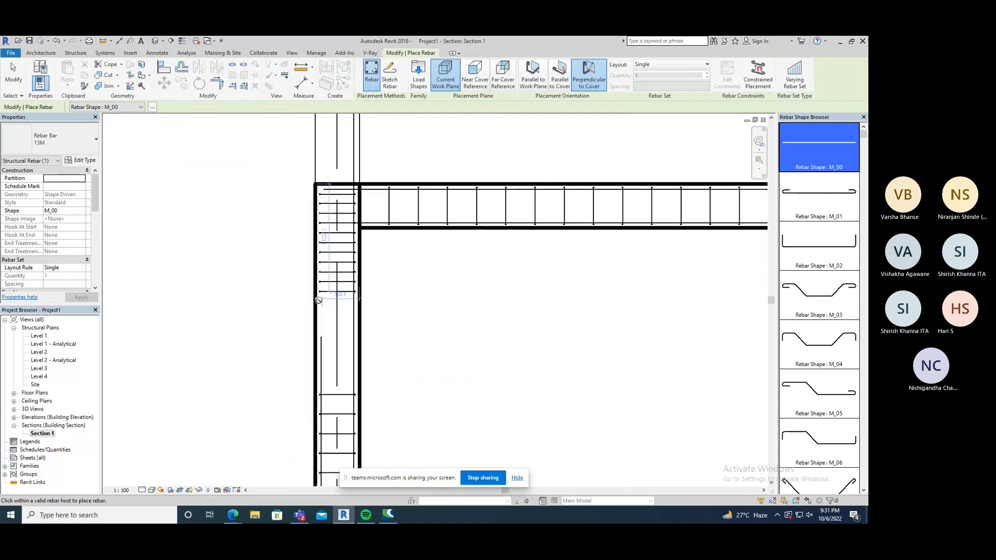
scroll(321, 304, "up", 3)
key("space")
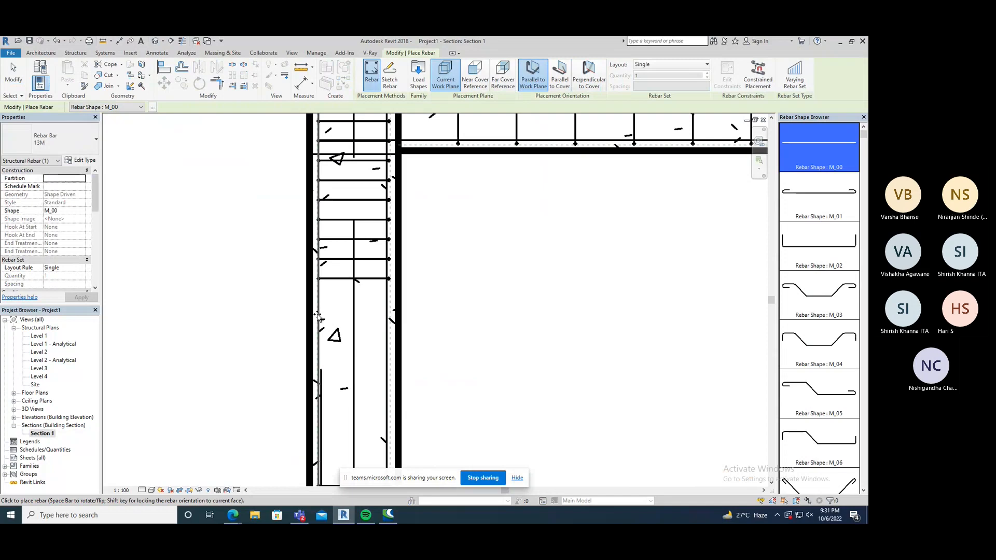
scroll(281, 269, "down", 1)
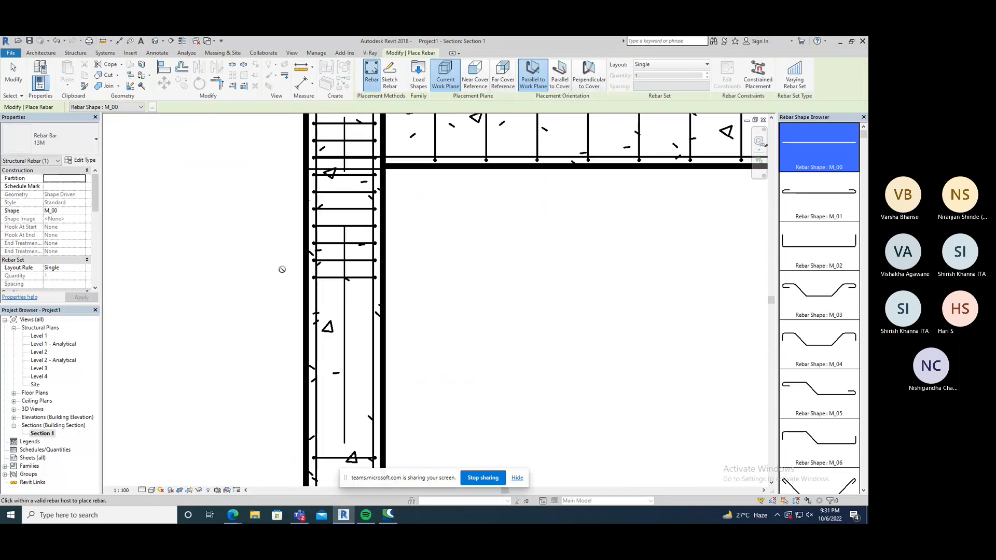
right_click(232, 234)
left_click(252, 236)
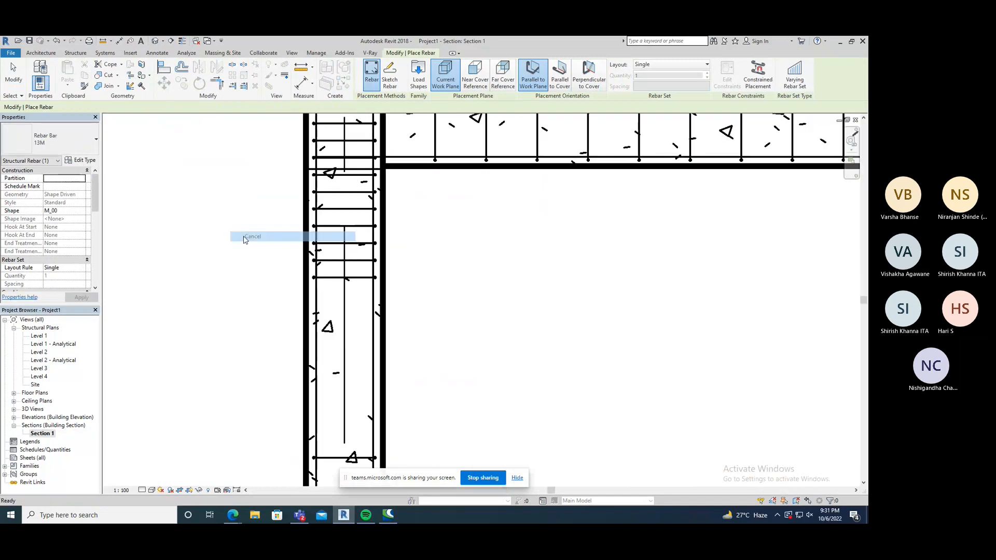
right_click(208, 216)
- Raise the lower end of the new straight bar to just above the shortened bar's upper end, leaving a small gap
left_click(310, 351)
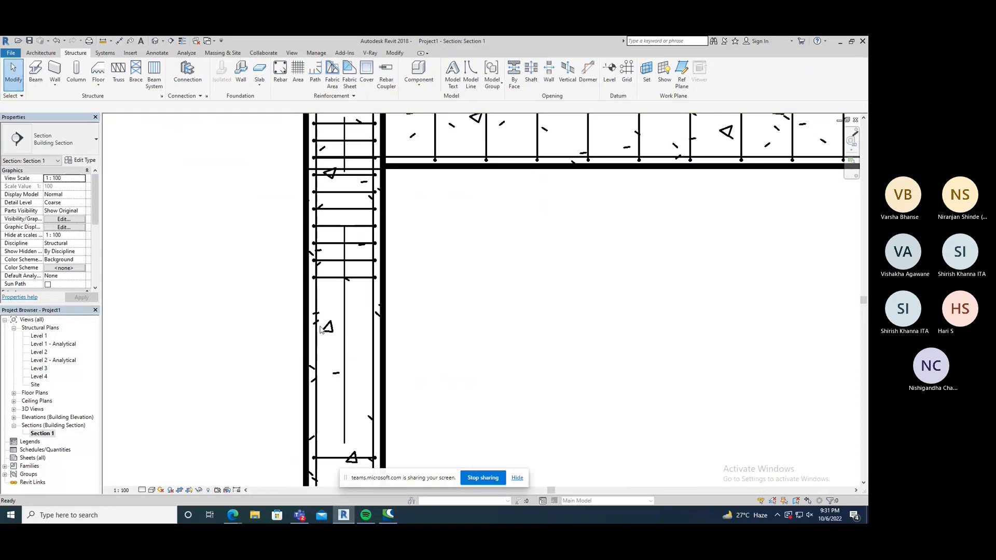
left_click(315, 353)
scroll(270, 248, "down", 2)
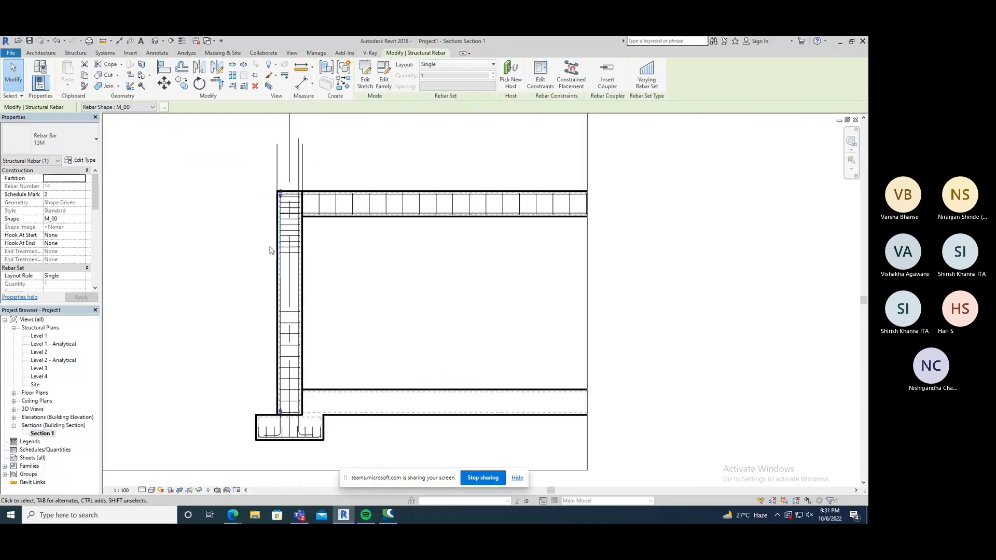
left_click_drag(281, 415, 272, 286)
scroll(272, 285, "up", 6)
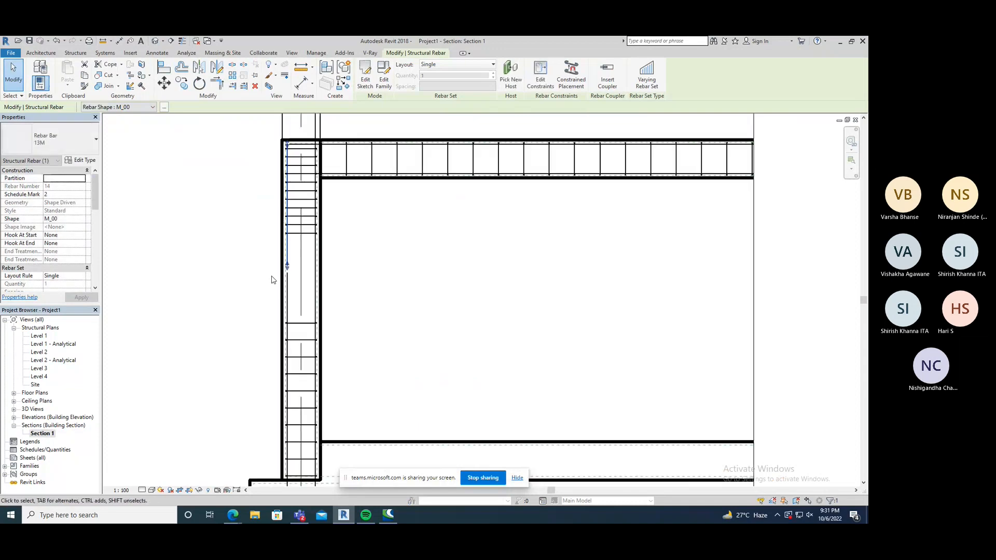
scroll(332, 305, "up", 4)
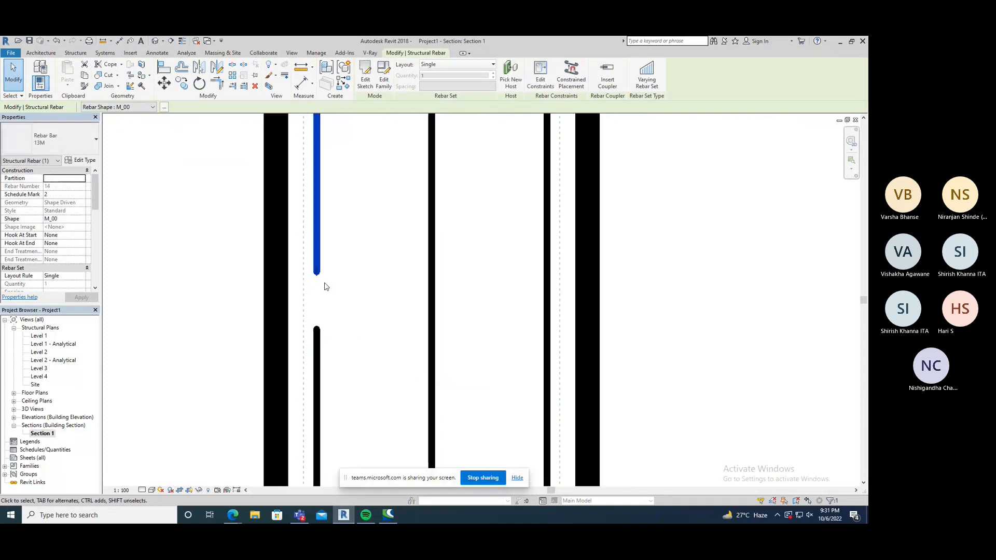
left_click_drag(318, 287, 317, 322)
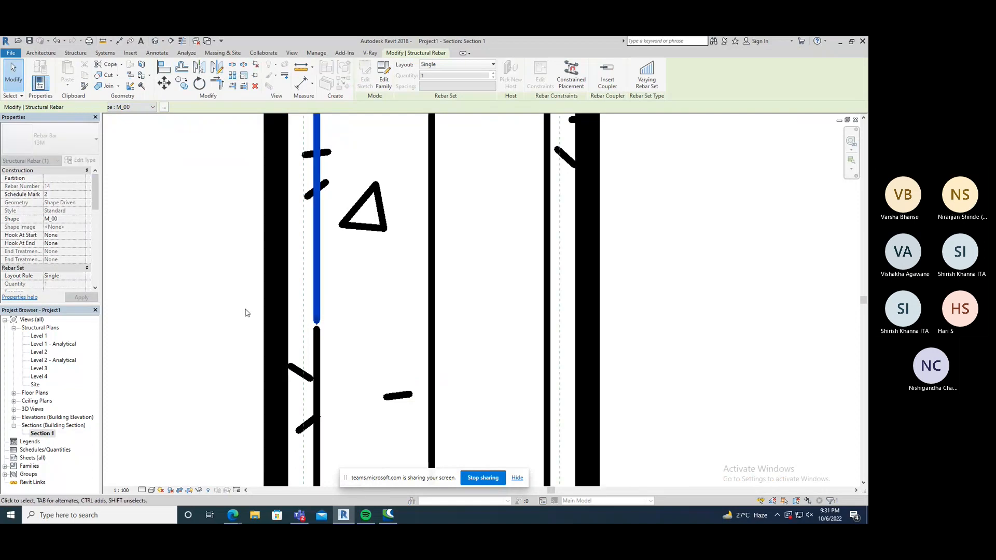
left_click(247, 311)
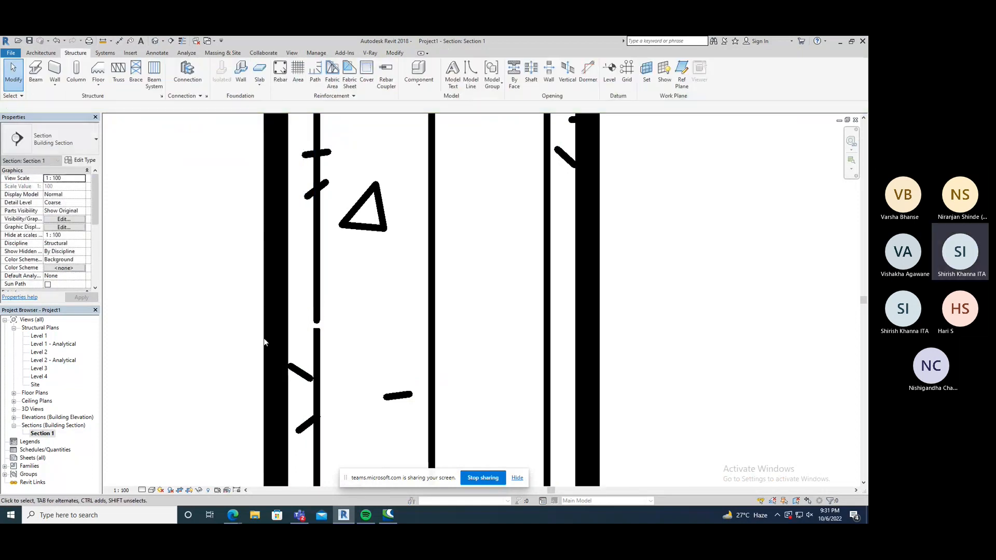
- Try to place an M_Standard Coupler CPL13M between the upper straight bar and the shortened lower bar set in the column
left_click(318, 322)
left_click(317, 358)
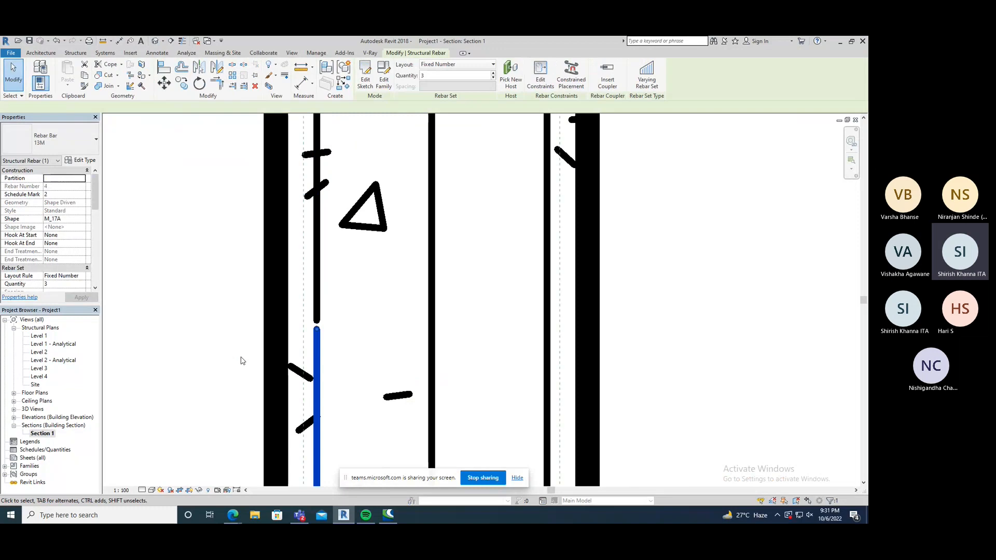
left_click(207, 315)
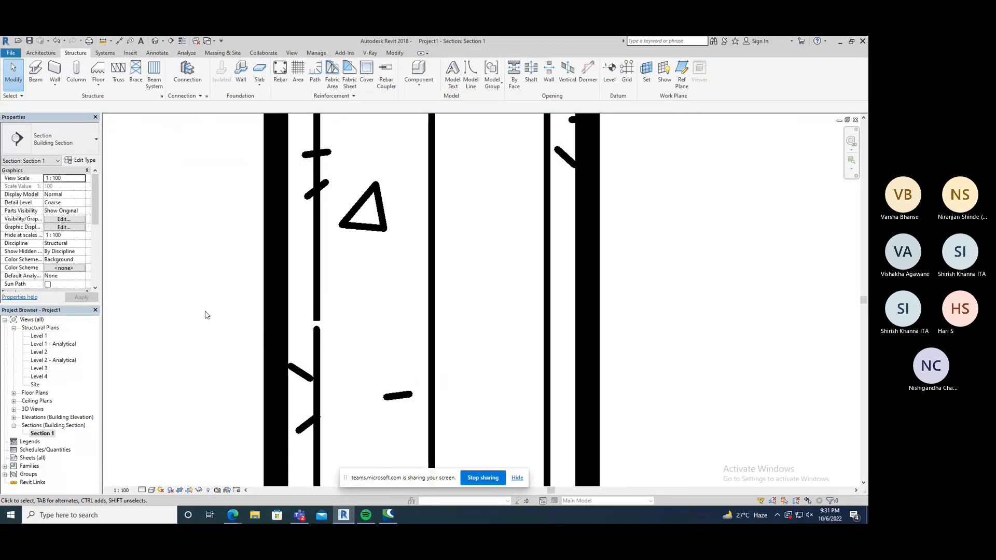
left_click(386, 74)
left_click(398, 75)
left_click(317, 316)
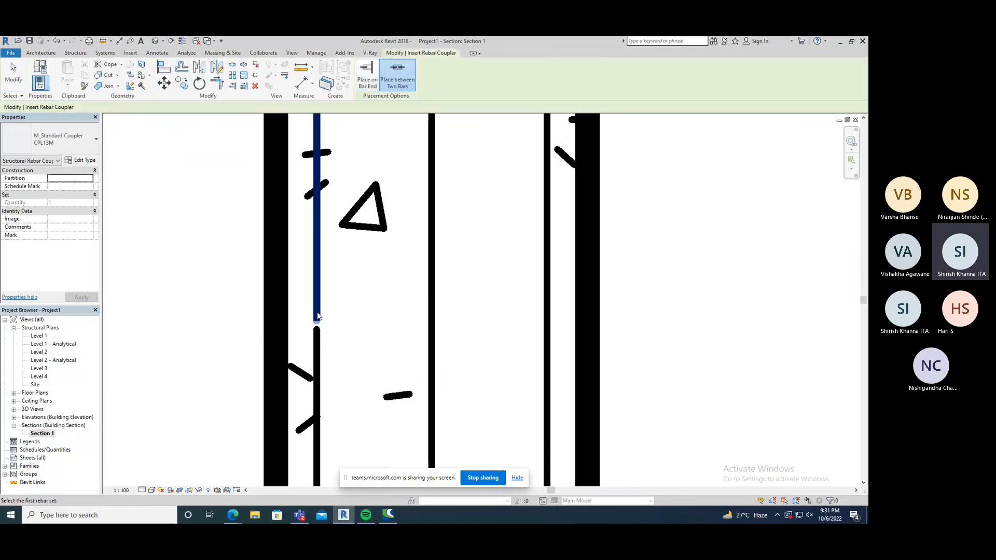
left_click(318, 337)
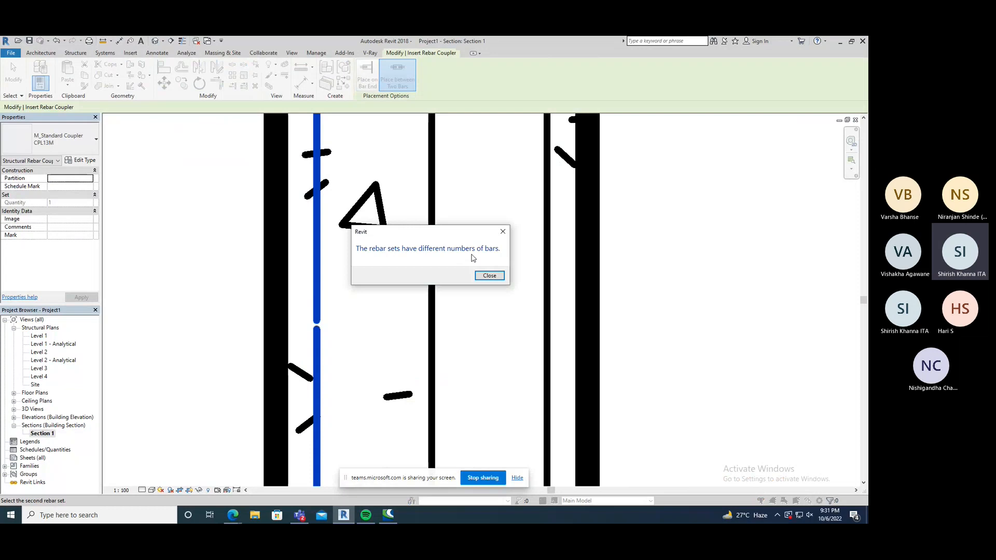
left_click(501, 233)
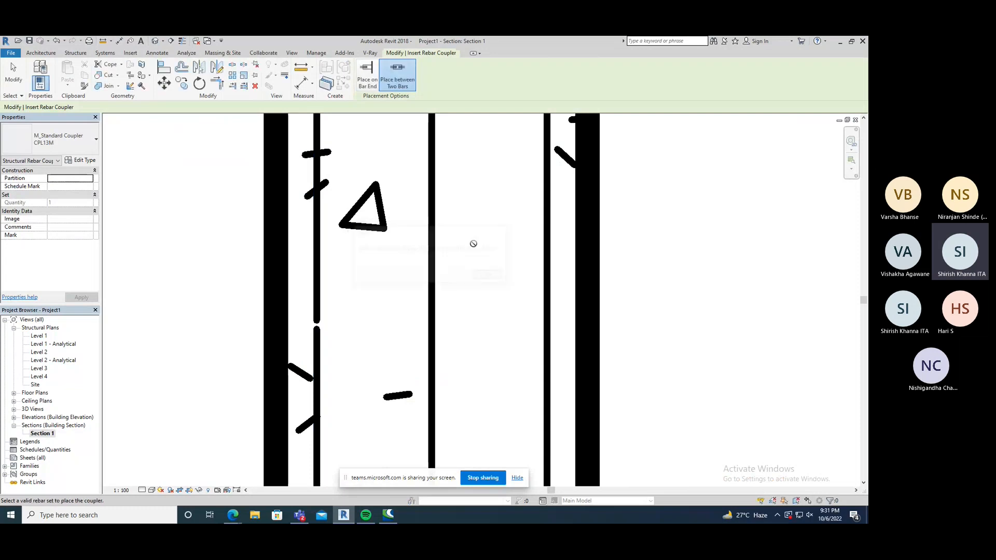
key("Escape")
key("Escape")
- Set the upper straight bar's layout to Fixed Number with a quantity of 3, matching the lower bar set
left_click(318, 353)
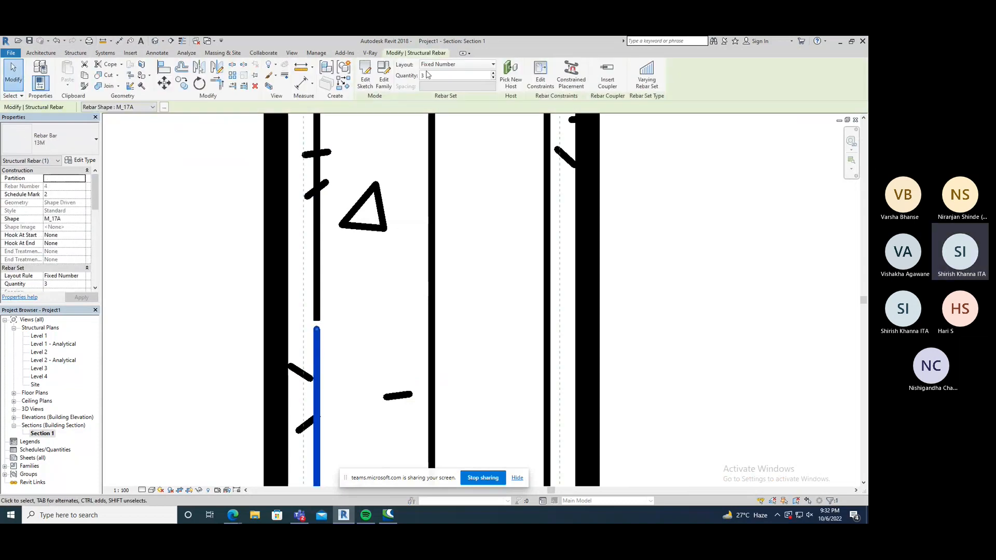
left_click(176, 263)
left_click(316, 257)
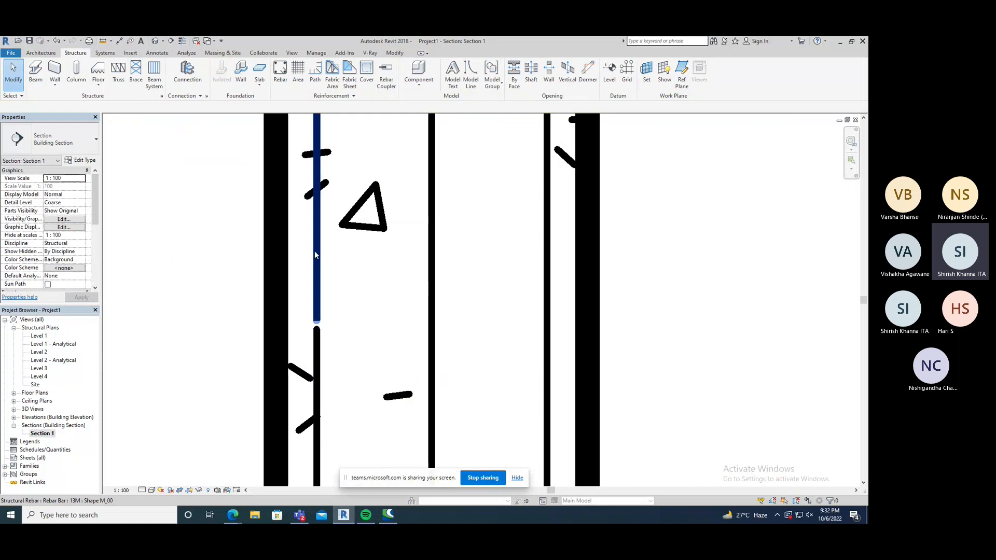
left_click(445, 69)
left_click(443, 83)
left_click(198, 170)
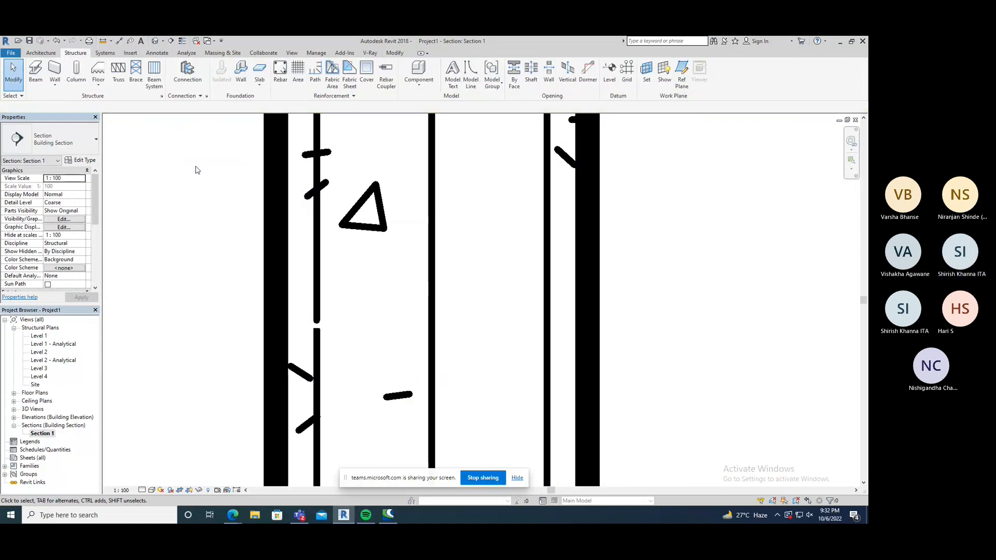
- Place an M_Standard Coupler CPL13M between the upper and lower bar sets at the gap along the column's outer face
left_click(390, 82)
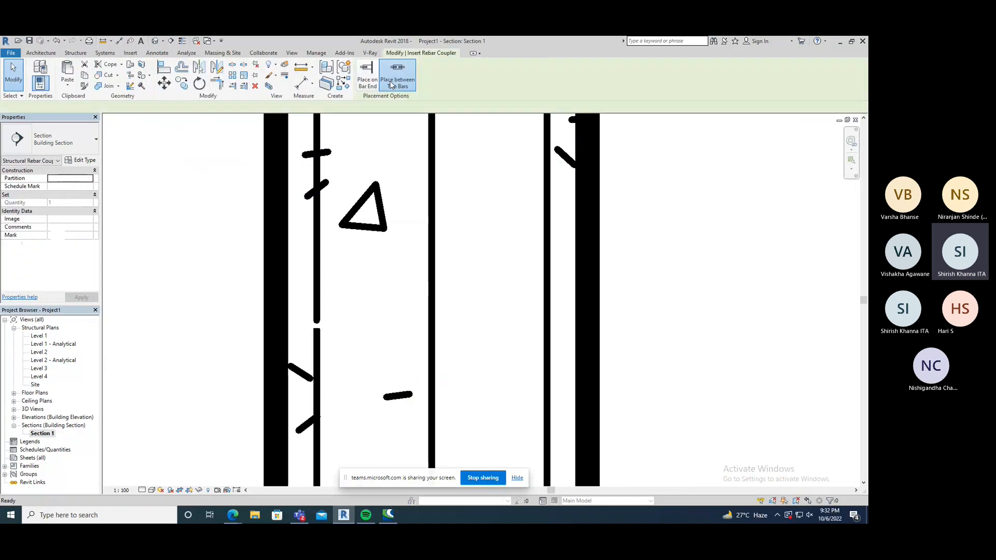
left_click(319, 313)
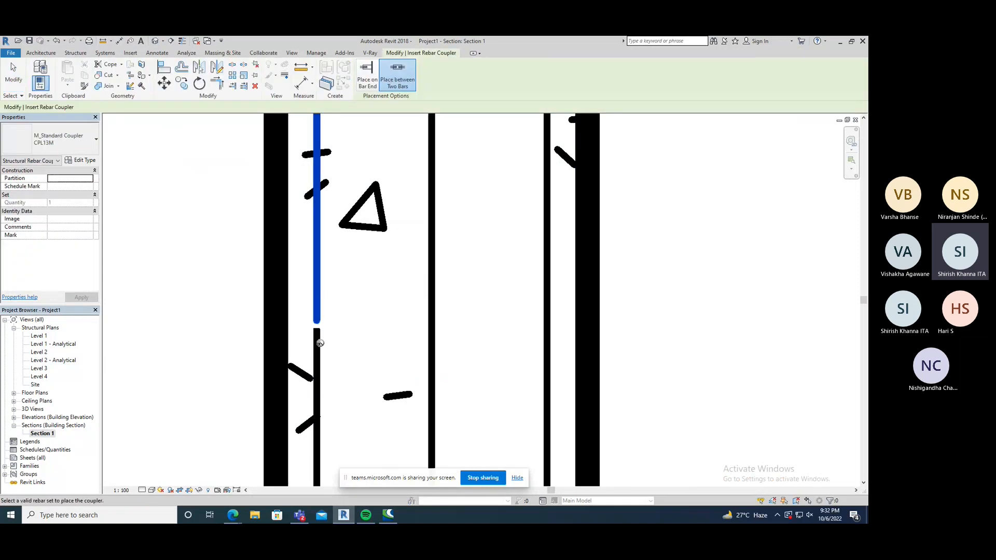
left_click(318, 341)
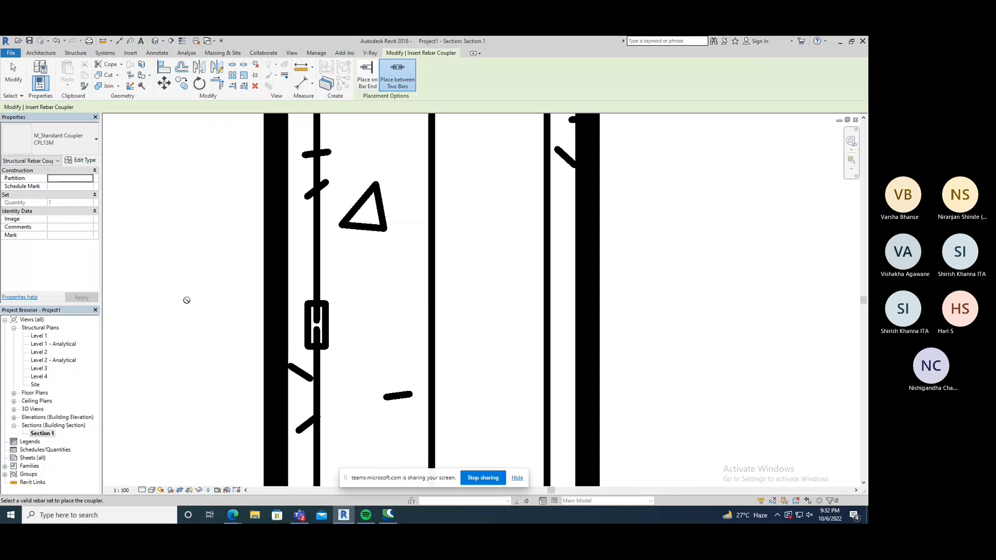
scroll(200, 269, "down", 1)
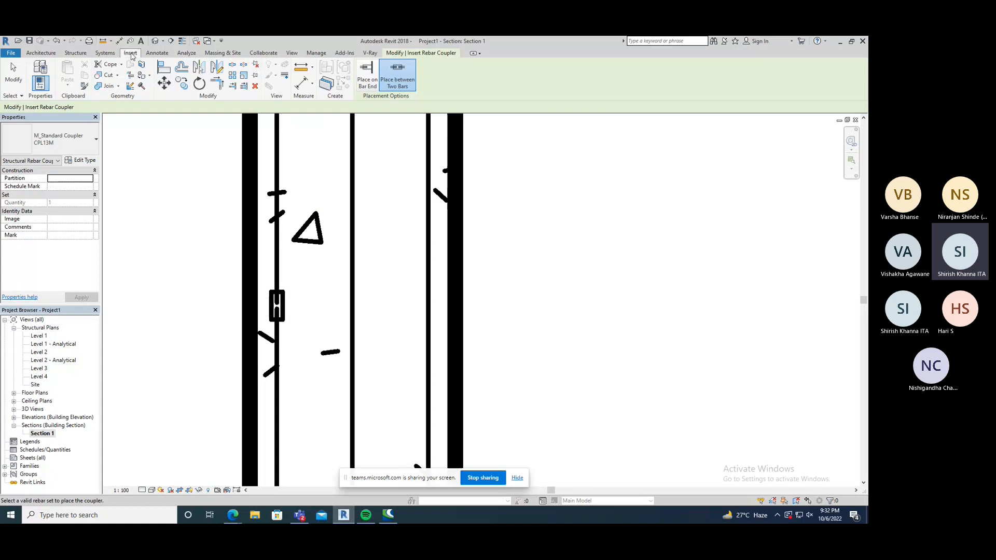
- Open the default 3D view and examine the couplers joining the column's outer vertical bars from several angles
left_click(154, 42)
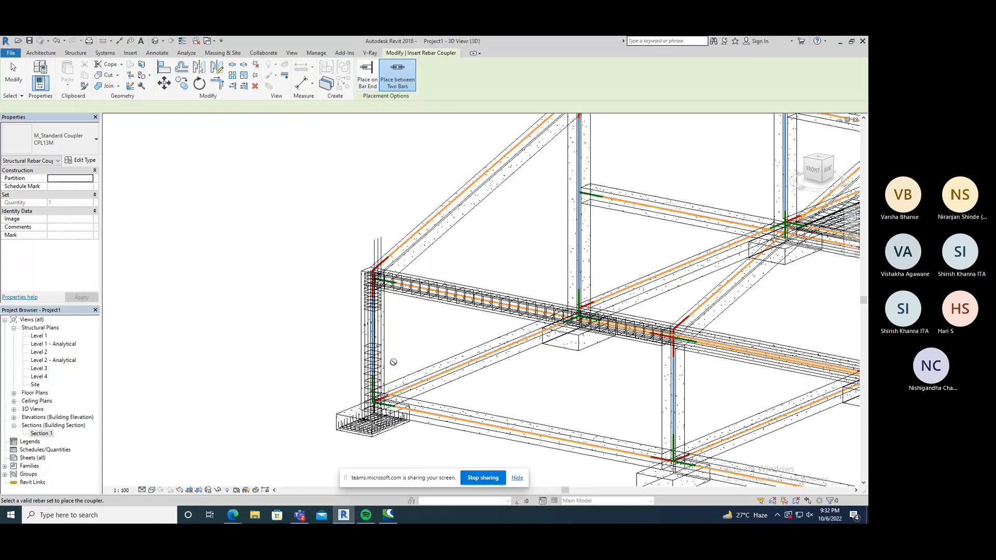
scroll(392, 361, "up", 4)
middle_click_drag(367, 341, 222, 335)
middle_click_drag(819, 289, 474, 282)
scroll(399, 257, "up", 1)
scroll(385, 270, "up", 4)
middle_click_drag(385, 278, 411, 289)
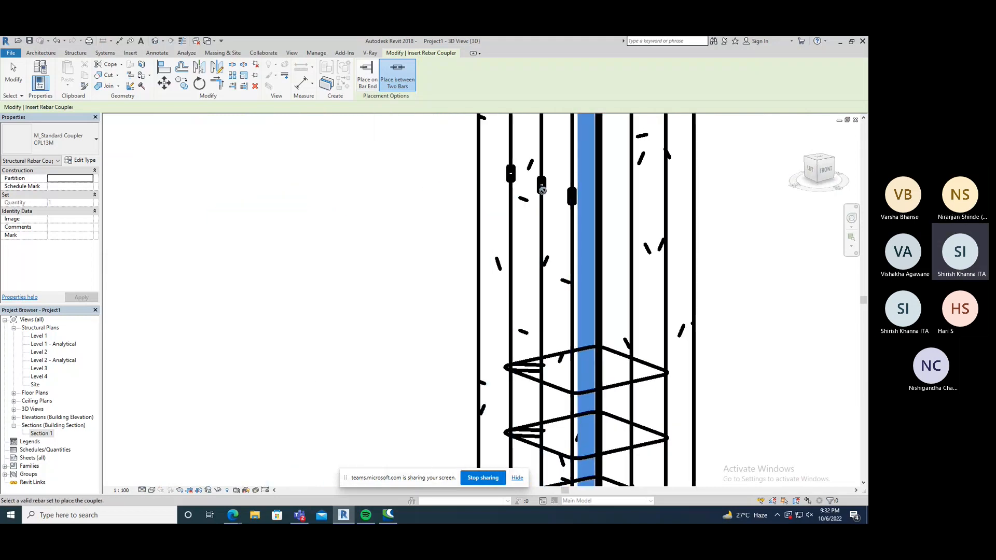
scroll(268, 234, "down", 1)
scroll(268, 234, "down", 1)
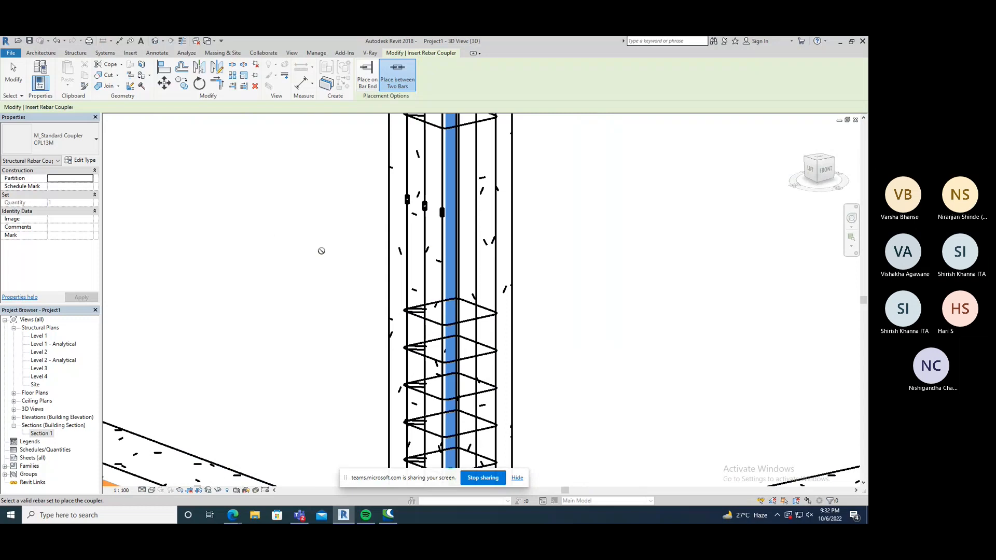
scroll(432, 280, "down", 2)
middle_click_drag(435, 284, 458, 378, "shift")
scroll(312, 286, "up", 8)
scroll(339, 270, "up", 4)
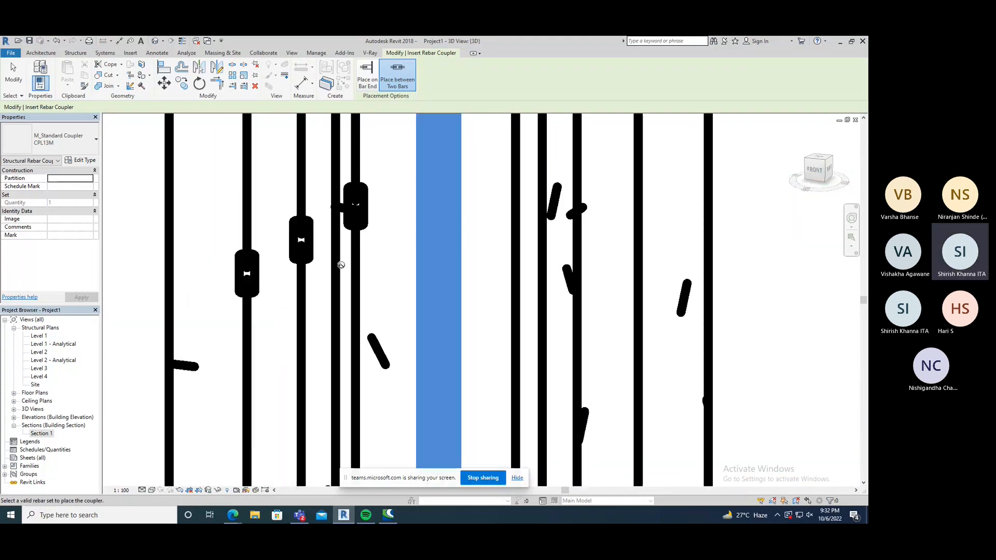
scroll(344, 274, "down", 2)
scroll(343, 275, "down", 3)
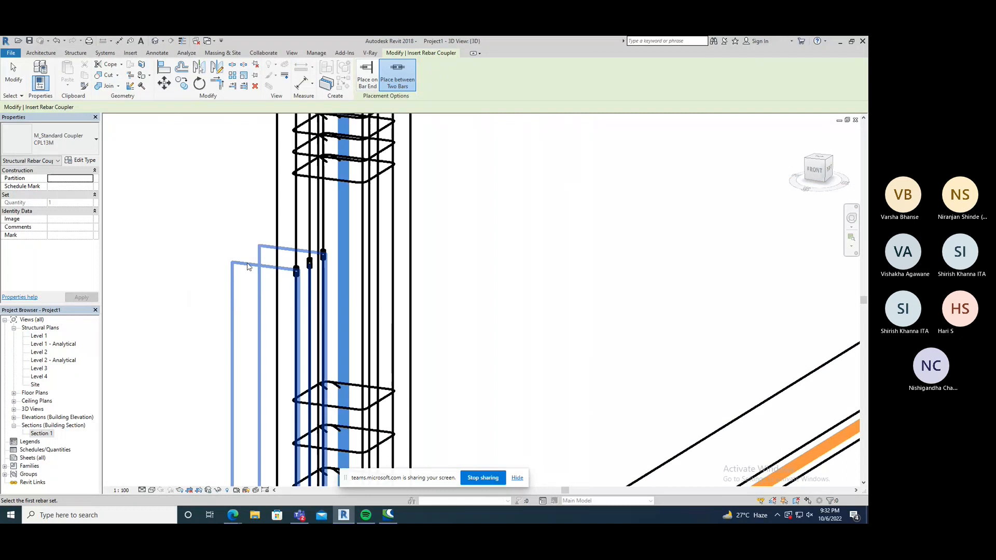
scroll(248, 266, "down", 2)
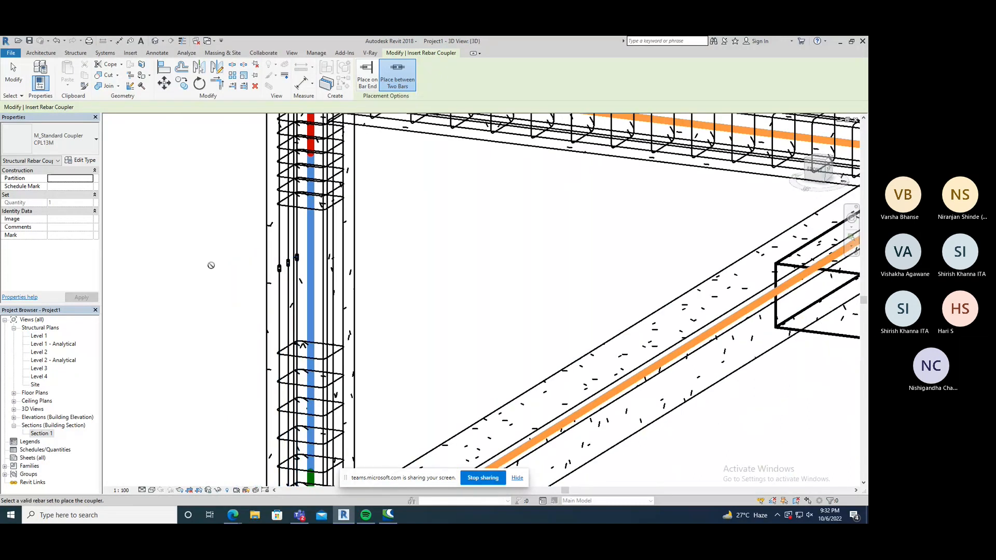
- Set the 3D view's detail level to Fine and end the rebar coupler placement
left_click(141, 490)
left_click(152, 481)
right_click(218, 334)
left_click(226, 336)
right_click(194, 318)
left_click(201, 324)
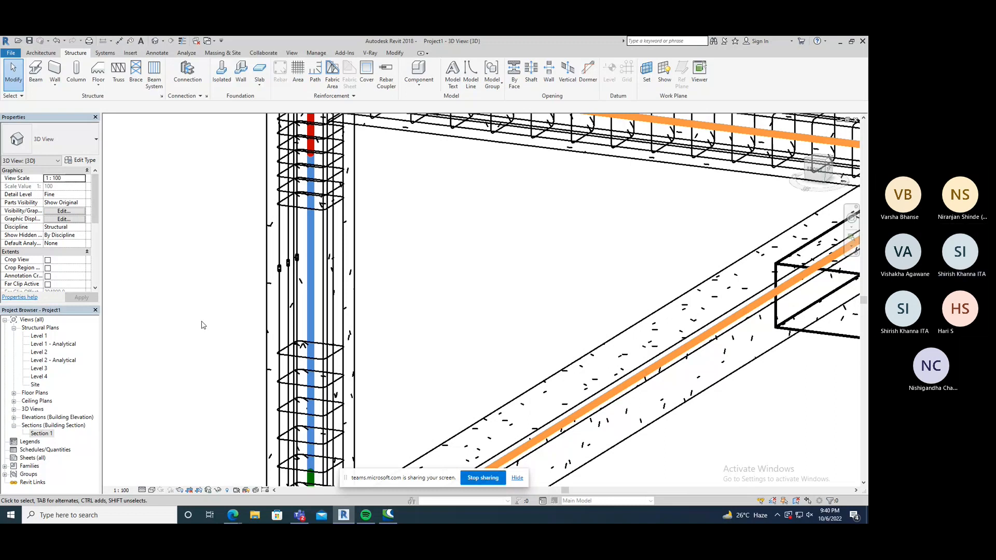
scroll(362, 265, "down", 6)
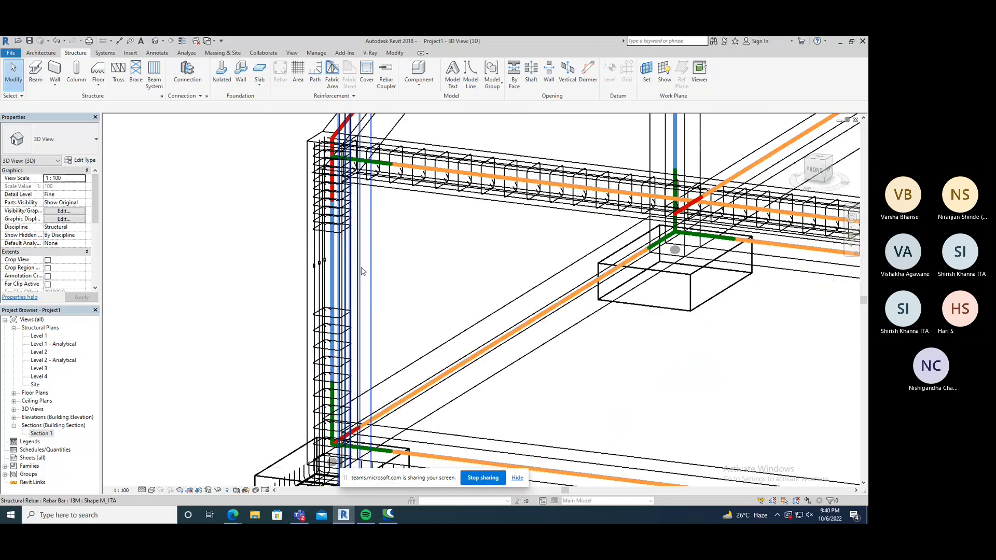
scroll(361, 290, "down", 1)
middle_click_drag(415, 285, 261, 284)
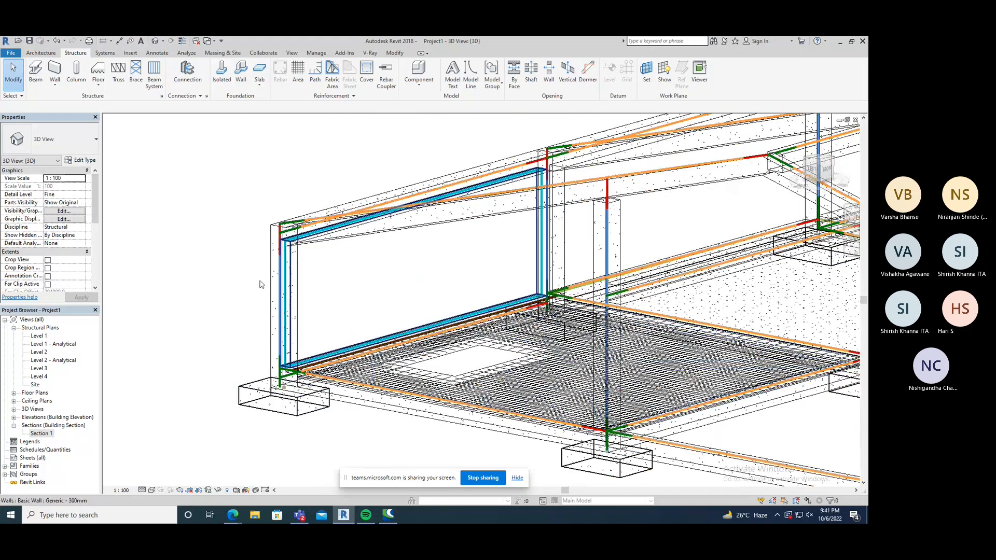
middle_click_drag(261, 285, 226, 303, "shift")
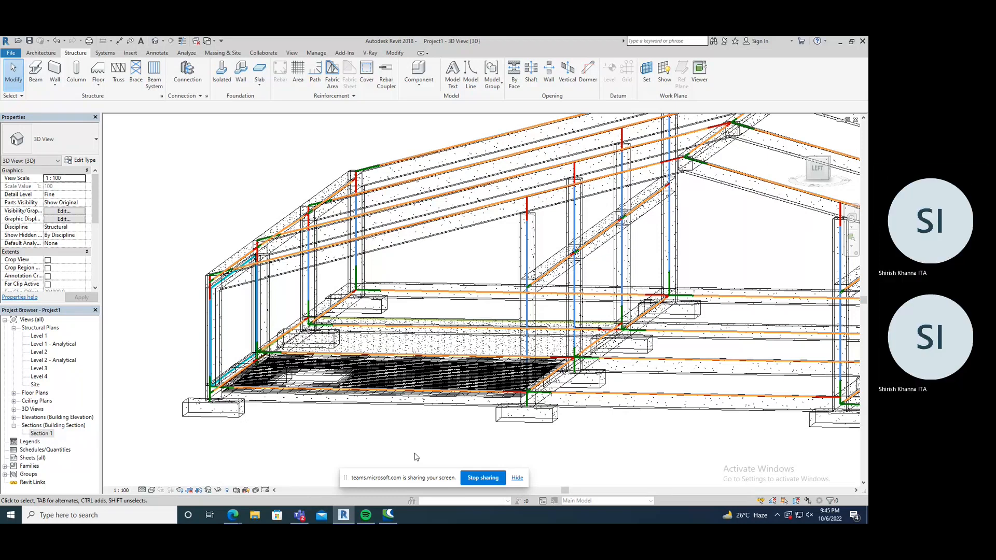
left_click(481, 480)
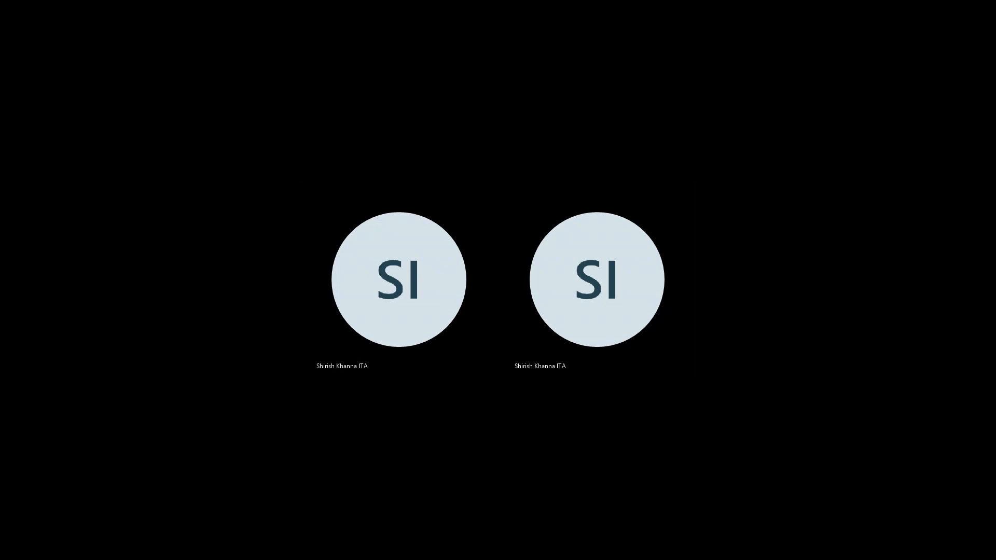